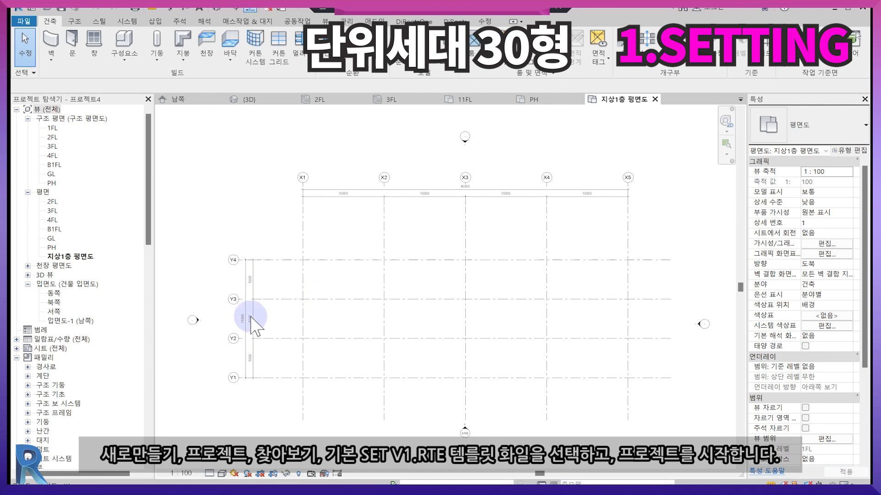
Step: Link the CAD file UNITS-A.dwg into the first-floor plan with origin-to-internal-origin positioning and dismiss the import warning
click(155, 21)
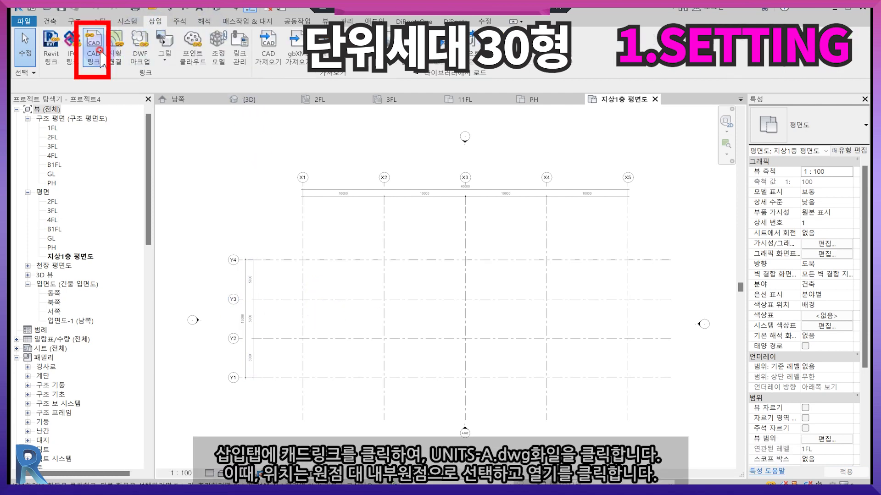
click(100, 50)
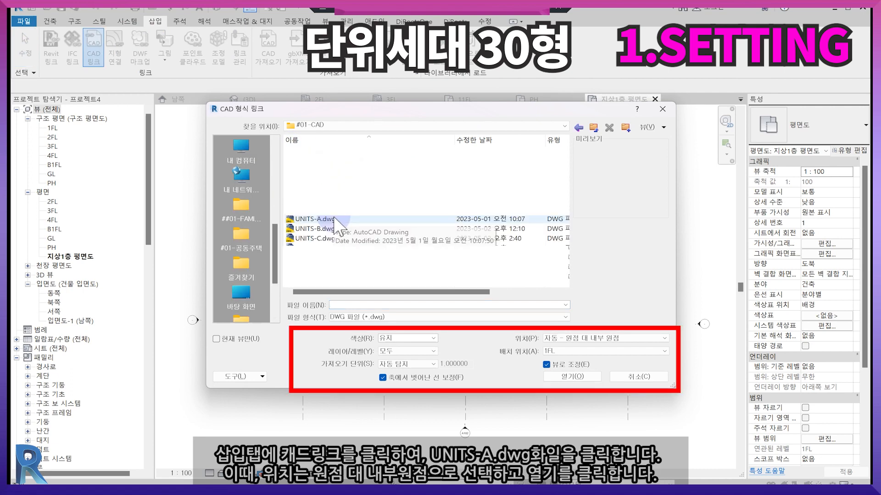
double_click(316, 219)
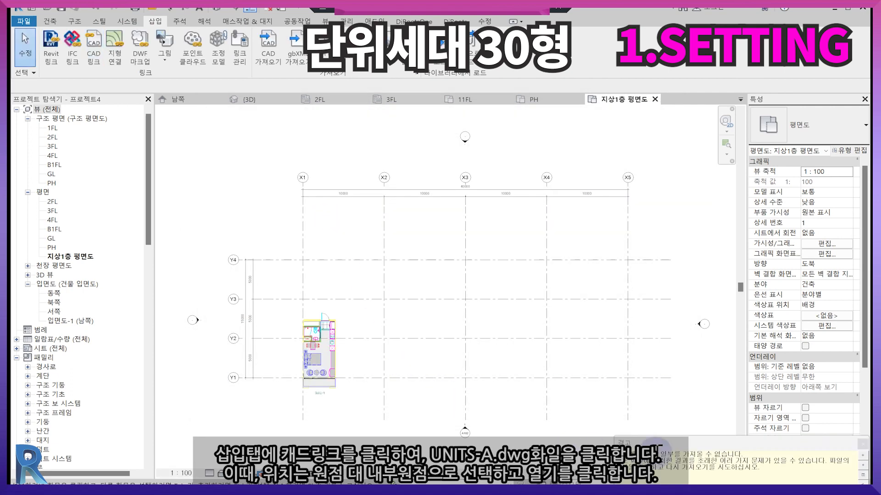
click(862, 442)
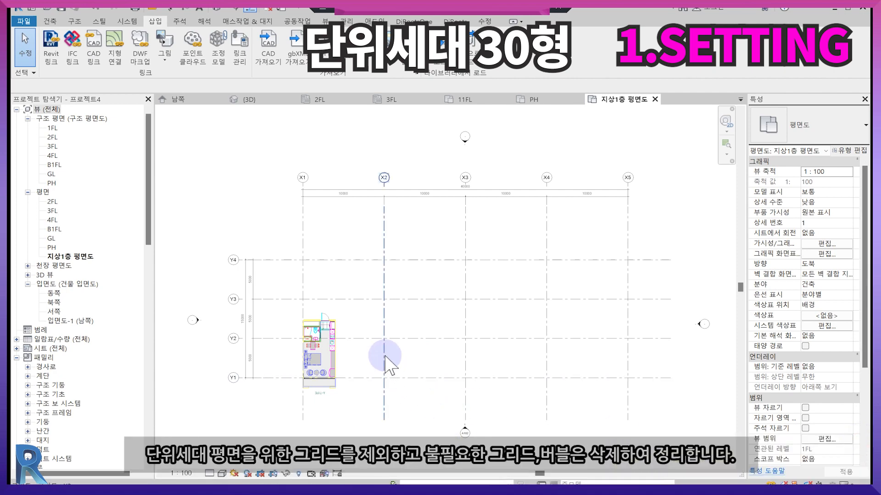
Step: Delete vertical grids X3, X4 and X5 together with the dimensions above the grid, keeping X1 and X2
click(384, 358)
key(Escape)
click(465, 395)
key(Delete)
drag(453, 215, 433, 146)
key(Delete)
drag(668, 217, 538, 168)
key(Delete)
Step: Shorten the horizontal Y grids to just beyond X2, and move grid X2 close to the unit's right wall
click(570, 377)
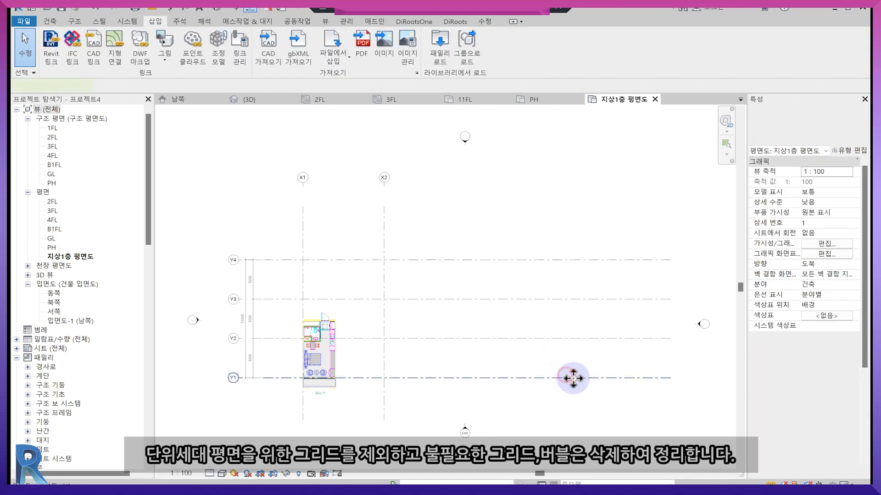
drag(667, 378, 428, 377)
click(383, 242)
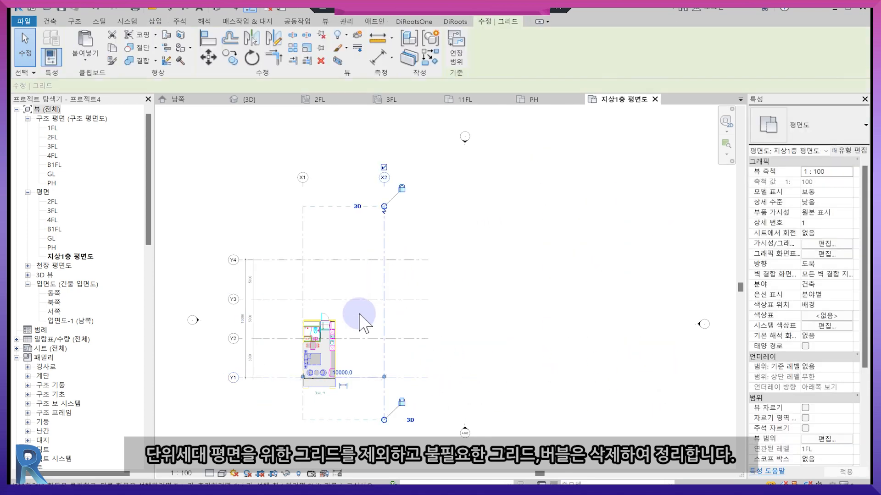
middle_drag(351, 333, 403, 271)
scroll(394, 281, up, 4)
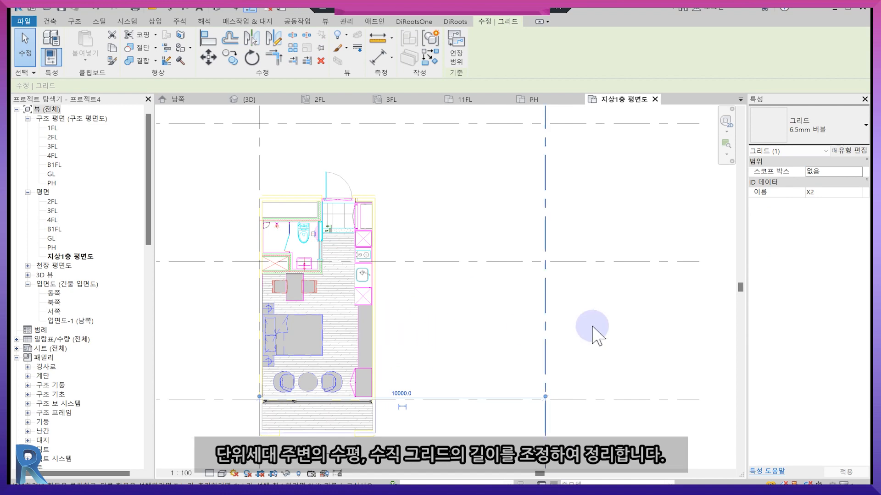
drag(549, 324, 405, 337)
Step: Align grid X2 with the centreline of the unit's right wall in the linked drawing
scroll(395, 338, up, 3)
click(395, 339)
scroll(377, 347, up, 2)
key(a)
key(l)
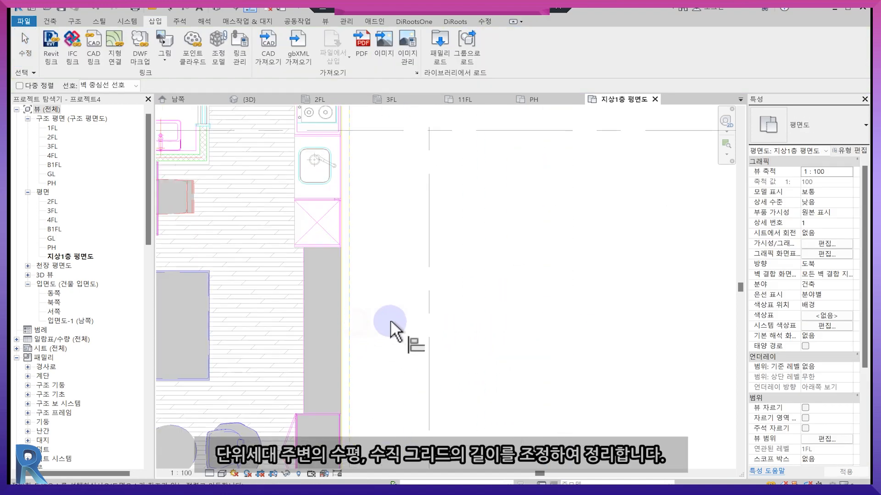
click(433, 307)
scroll(432, 315, down, 4)
scroll(254, 331, up, 4)
middle_drag(272, 328, 315, 296)
key(Escape)
scroll(343, 390, down, 6)
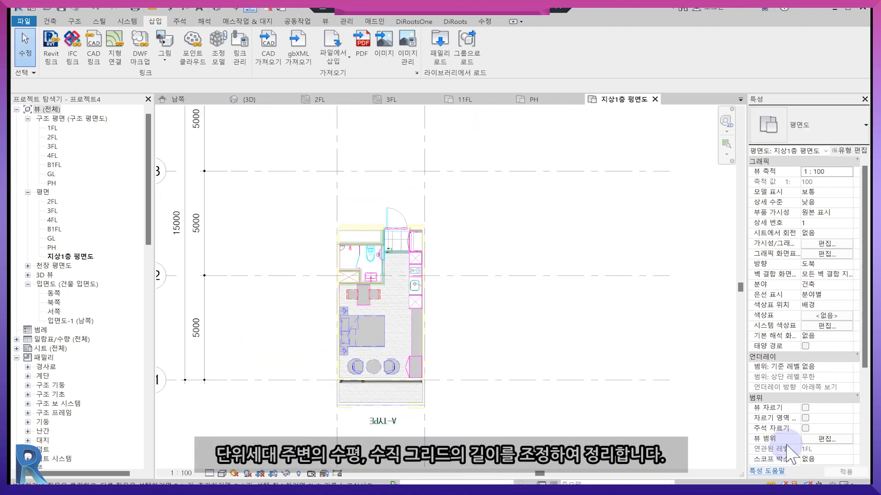
Step: Enable the survey point and project base point under Site in the 건축 평면도 view template, and apply the template to the plan
scroll(841, 367, down, 4)
click(154, 200)
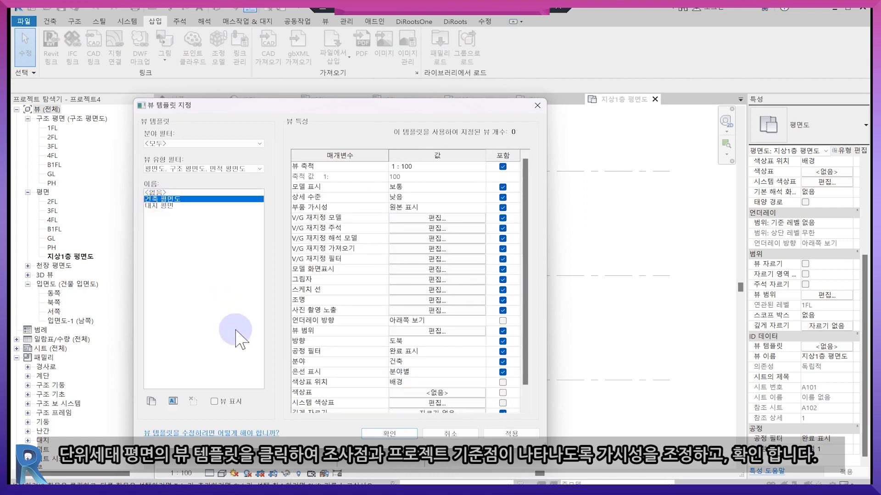
click(437, 219)
scroll(413, 207, down, 4)
click(374, 148)
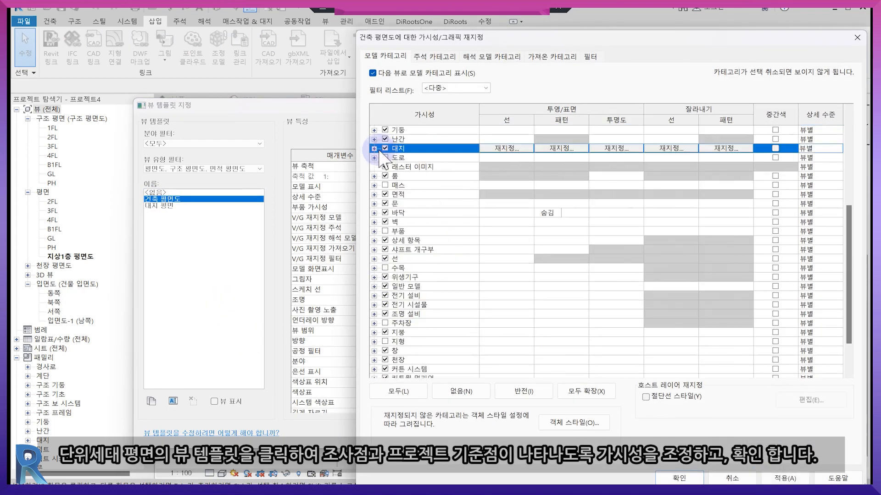
click(396, 203)
click(396, 221)
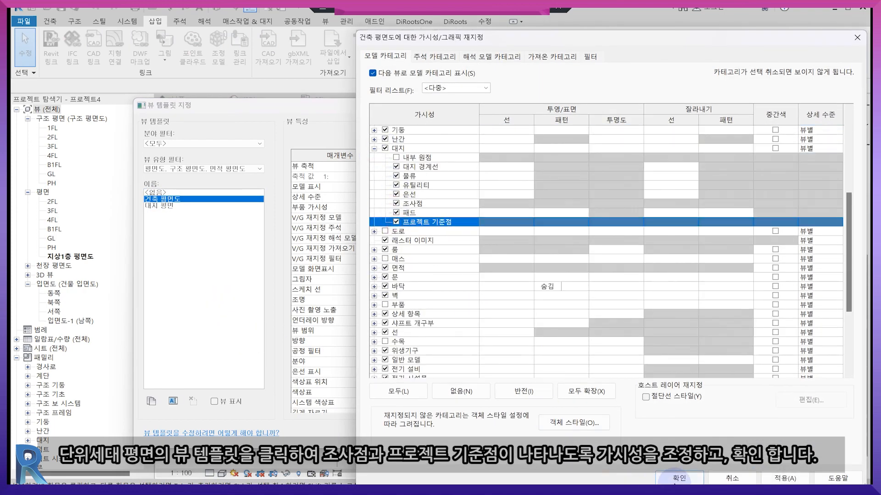
click(677, 478)
click(389, 433)
scroll(340, 383, down, 3)
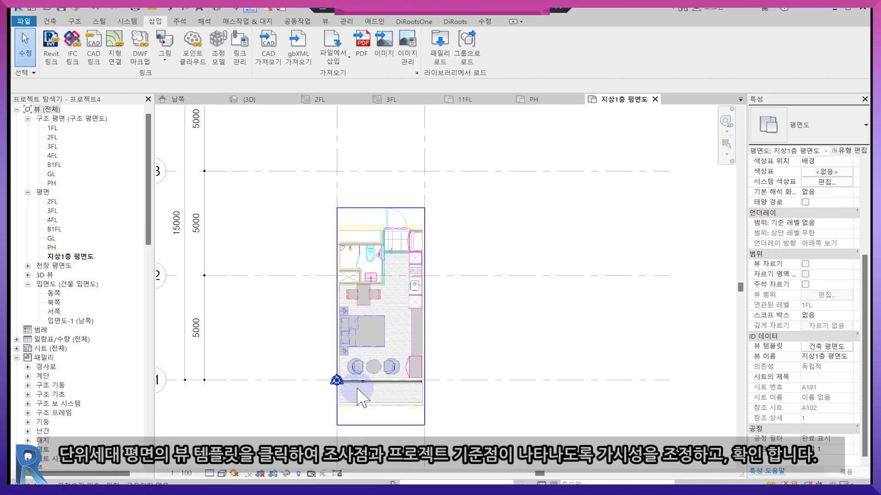
Step: Delete horizontal grids Y3 and Y4 and the dimensions along the Y grids
click(506, 301)
drag(542, 274, 513, 172)
key(Delete)
key(Delete)
scroll(352, 301, up, 2)
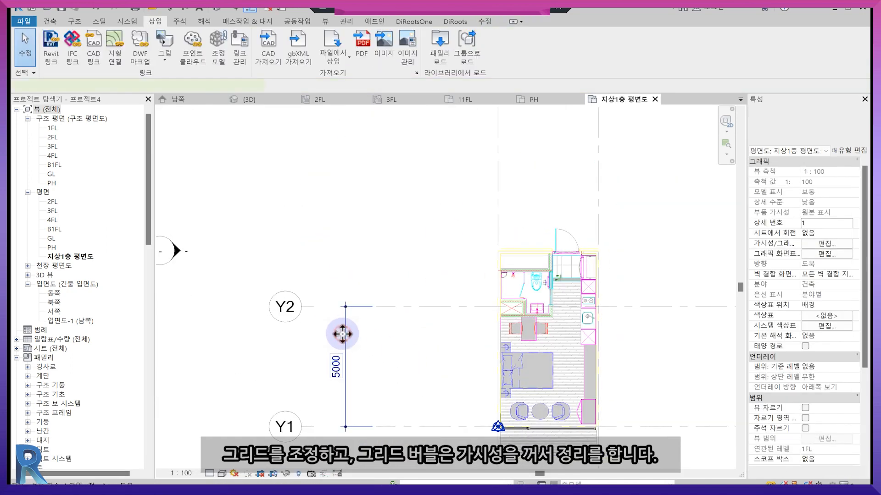
Step: Move grid Y2 up to near the unit's upper wall
scroll(449, 282, up, 4)
click(437, 322)
key(m)
key(v)
click(437, 322)
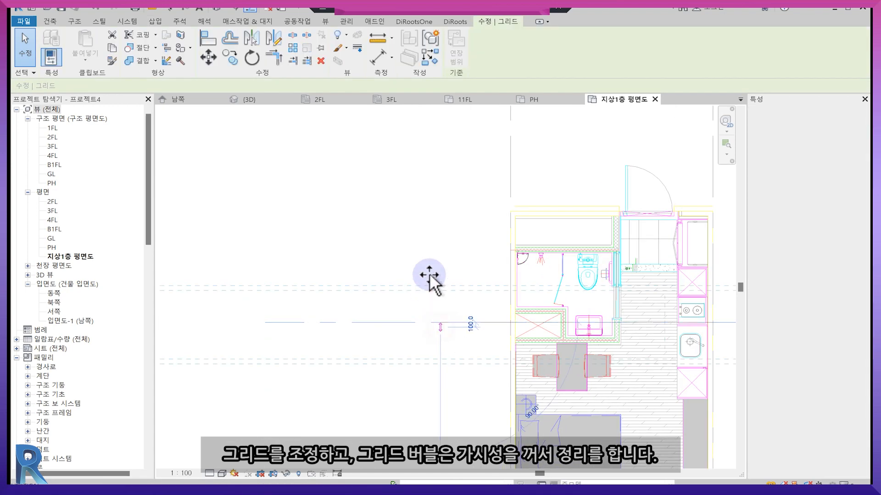
click(427, 255)
scroll(489, 234, up, 2)
scroll(488, 235, up, 2)
key(m)
key(v)
click(488, 297)
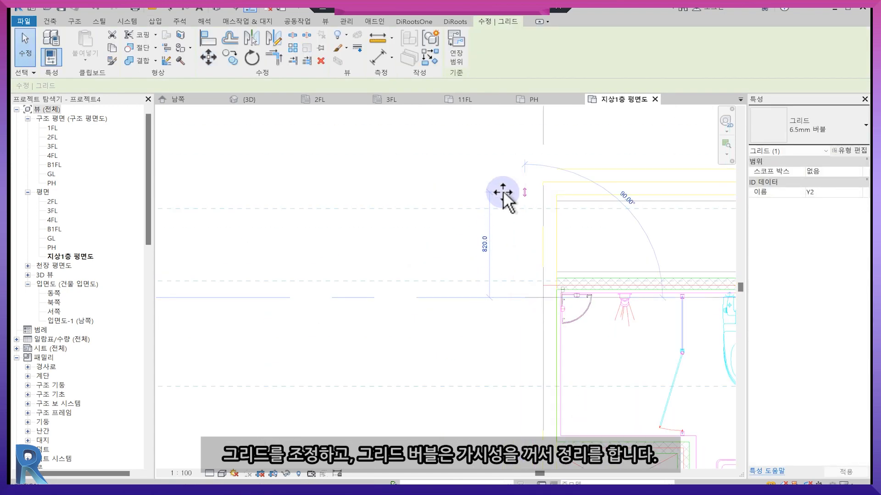
click(501, 192)
Step: Align grid Y2 with the centreline of the unit's upper wall
scroll(502, 198, up, 2)
key(a)
key(l)
click(497, 196)
click(493, 213)
scroll(487, 213, down, 6)
middle_drag(522, 454, 530, 345)
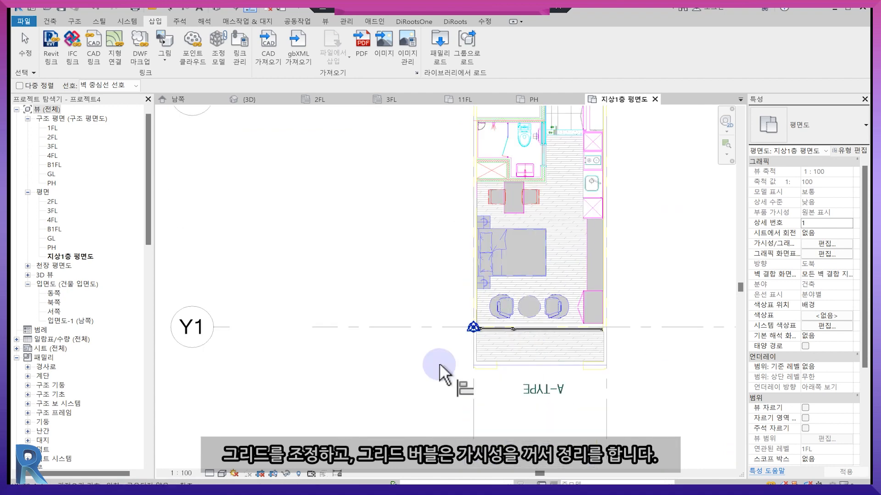
key(Escape)
Step: Copy grid Y1 downward by 1200 mm to the balcony's outer edge
scroll(427, 344, up, 1)
click(444, 321)
scroll(440, 333, up, 1)
key(c)
key(o)
click(427, 315)
text(1200)
key(Return)
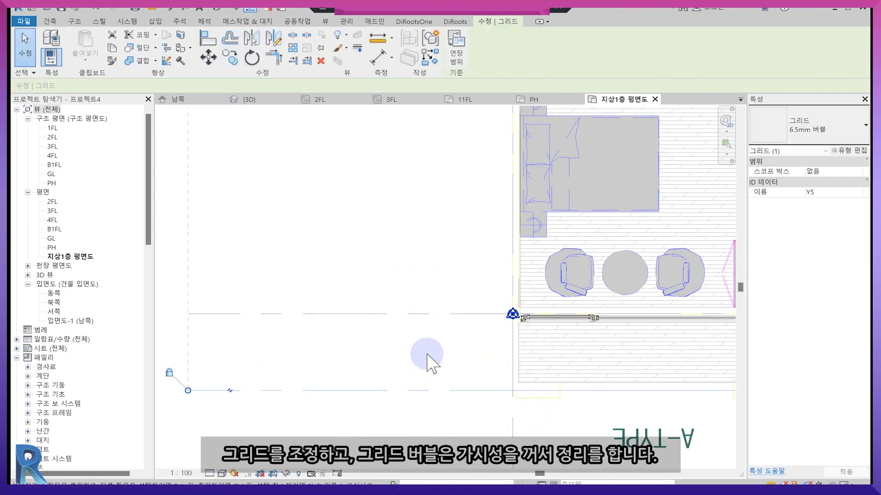
key(Escape)
Step: Turn off the bubbles at the left ends of the three horizontal Y grids
scroll(427, 354, down, 3)
click(229, 386)
click(183, 370)
click(257, 338)
click(184, 337)
middle_drag(226, 153, 237, 218)
click(237, 217)
click(195, 199)
middle_drag(463, 281, 447, 403)
scroll(603, 354, down, 2)
key(Escape)
Step: Duplicate the 건축 평면도 view template under the name JB-유닛평면도
scroll(844, 428, down, 5)
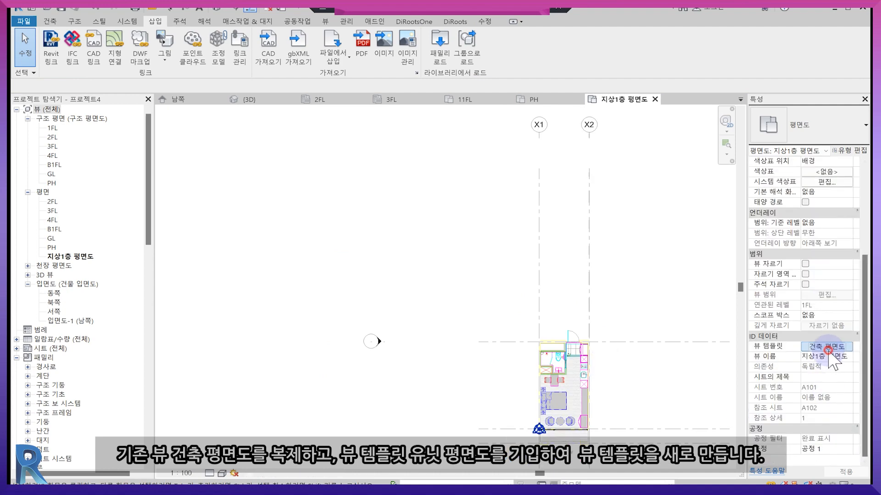
click(827, 347)
click(150, 401)
text(JB-유닛평면도)
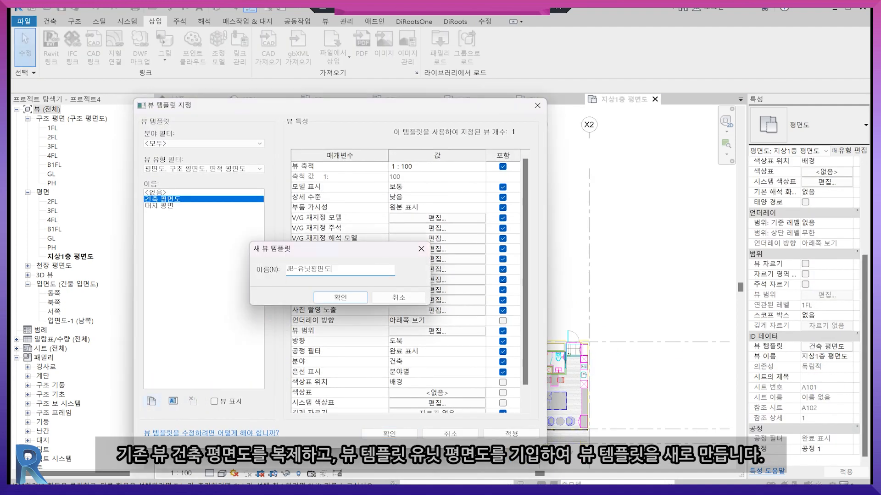
key(Return)
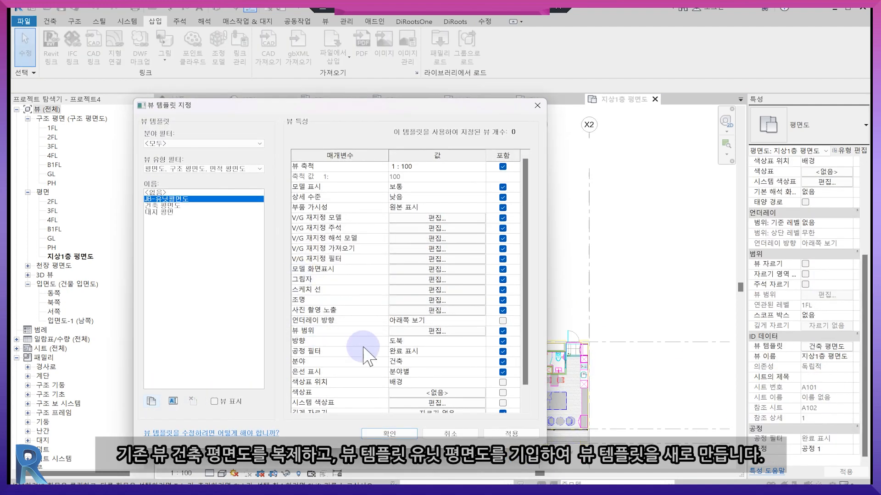
Step: Set the view scale of the JB-유닛평면도 template to 1:50 and apply the template to the plan
click(481, 166)
click(416, 175)
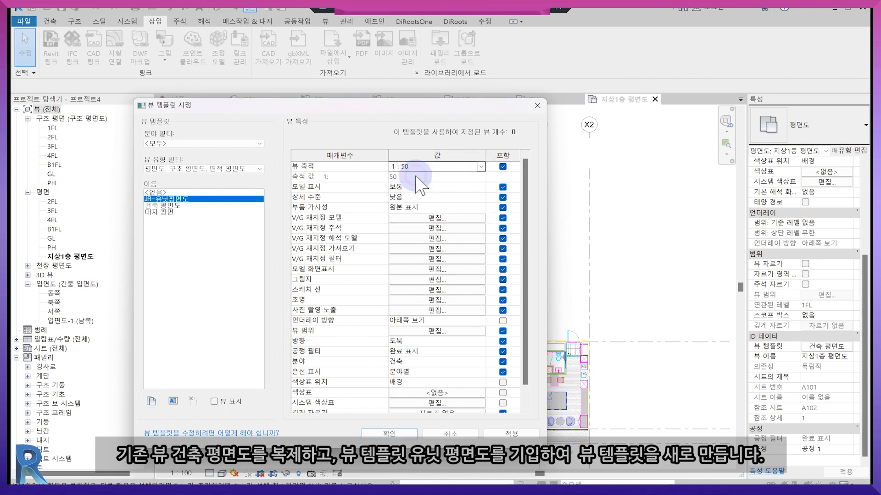
click(399, 434)
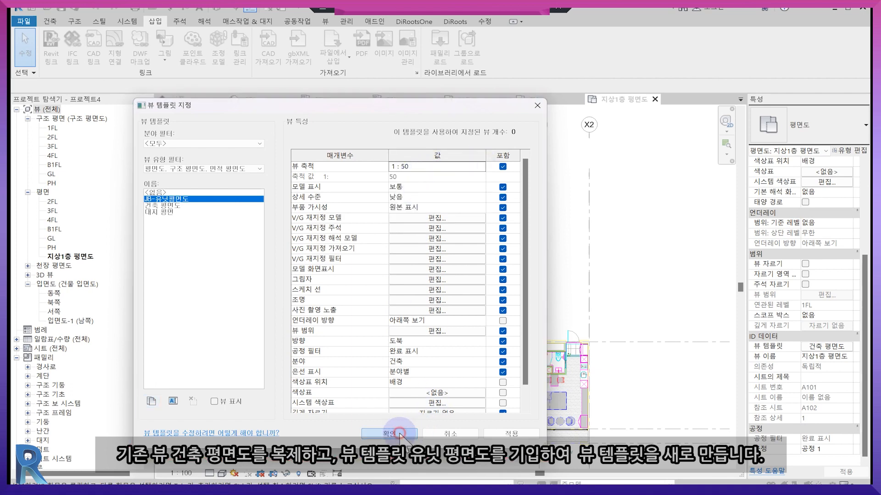
Step: Pull the upper ends of vertical grids X1 and X2 down closer to the unit plan
click(424, 161)
drag(423, 156, 446, 304)
middle_drag(523, 383, 505, 327)
Step: Adjust the ends of the horizontal Y grids so they extend only slightly past the unit
click(514, 357)
scroll(388, 294, up, 2)
click(340, 268)
drag(389, 267, 394, 268)
click(585, 316)
click(553, 267)
drag(556, 268, 505, 260)
click(519, 317)
Step: Shorten the lower ends of vertical grids X1 and X2 and fine-tune their upper ends near the unit
middle_drag(477, 417, 498, 354)
click(497, 361)
drag(500, 402, 499, 352)
scroll(473, 129, up, 2)
click(508, 197)
drag(507, 187, 508, 209)
scroll(486, 220, down, 3)
Step: Delete the west, south and north elevation markers with their views, keeping only the east marker
middle_drag(394, 253, 484, 251)
drag(460, 261, 330, 190)
scroll(408, 306, down, 4)
key(Delete)
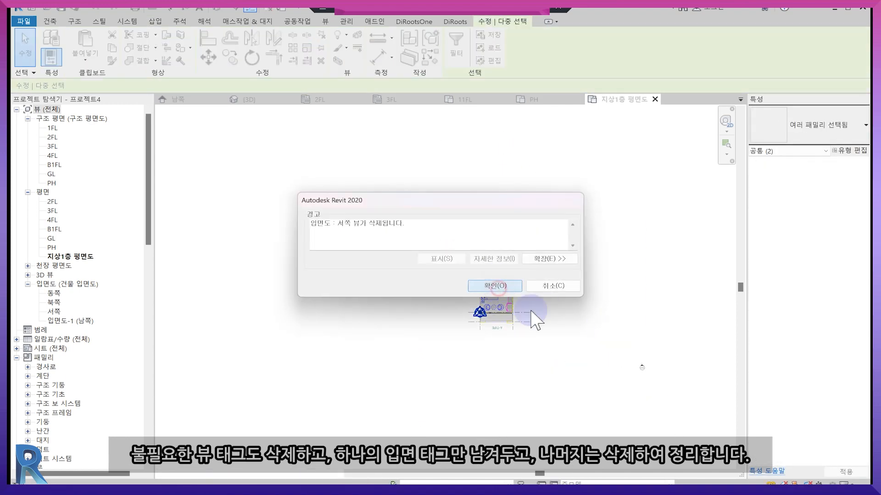
click(497, 288)
drag(683, 407, 578, 311)
key(Delete)
click(496, 286)
middle_drag(533, 143, 566, 289)
drag(678, 202, 558, 308)
key(Delete)
click(495, 285)
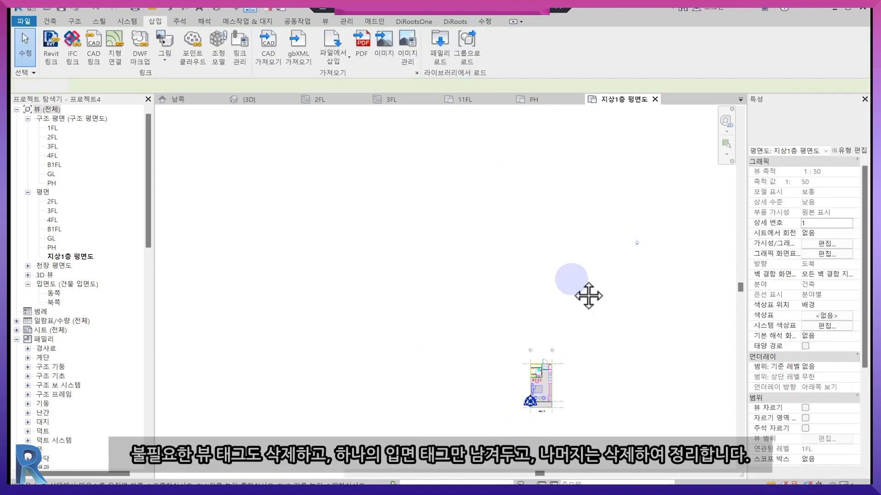
Step: Move the east elevation marker close to the right side of the unit plan
middle_drag(584, 332, 547, 208)
scroll(452, 332, down, 2)
drag(655, 244, 625, 306)
scroll(631, 271, up, 6)
click(587, 276)
click(604, 277)
scroll(612, 333, down, 5)
key(m)
key(v)
click(614, 357)
click(260, 362)
middle_drag(263, 358, 468, 345)
scroll(461, 334, up, 4)
click(522, 321)
middle_drag(523, 320, 576, 303)
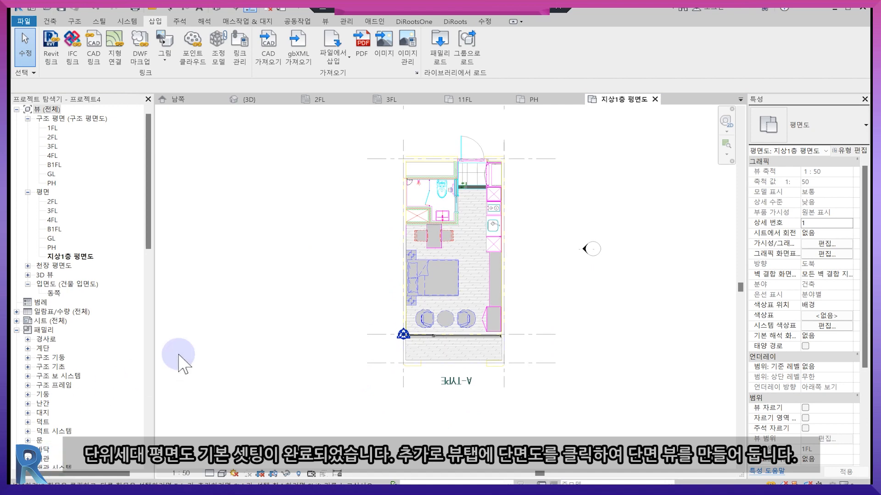
Step: Create a vertical building section through the full length of the unit, from above the entrance to below the balcony
click(43, 21)
click(325, 22)
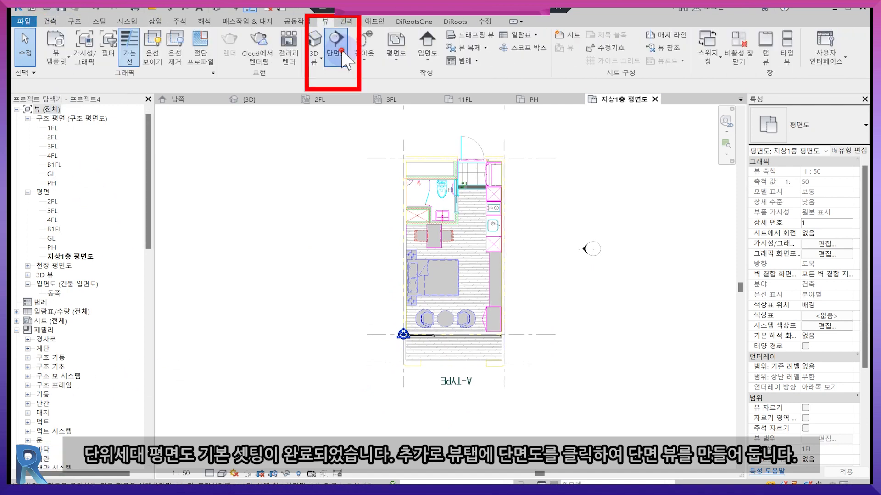
click(342, 52)
middle_drag(409, 203, 412, 296)
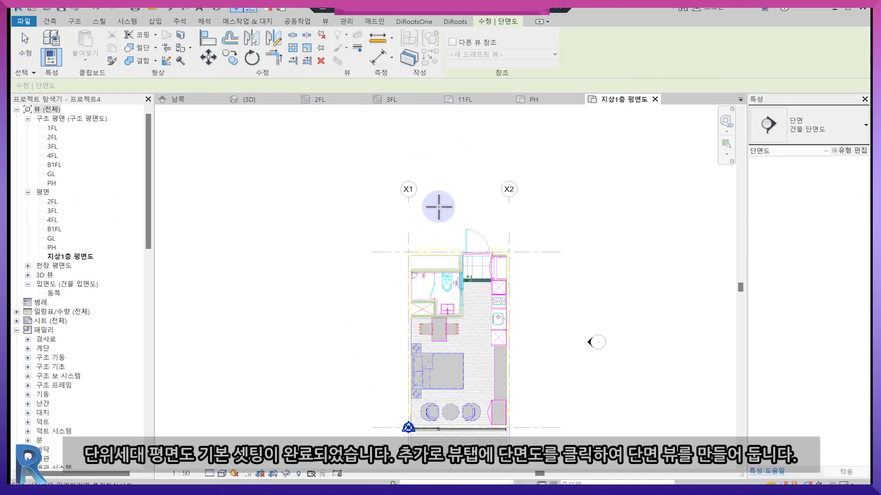
click(439, 206)
middle_drag(477, 389, 432, 268)
click(393, 376)
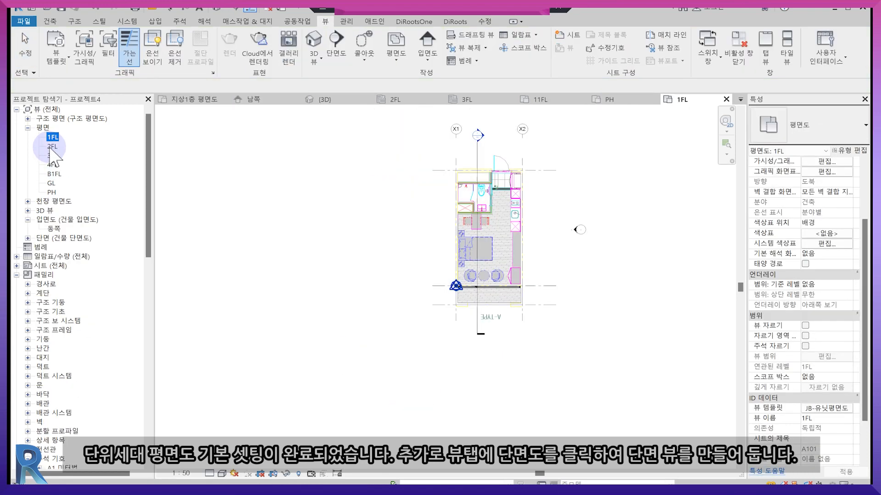
Step: Open the 동쪽 (east) elevation and delete levels 3FL, 4FL and PH with their associated views
click(52, 147)
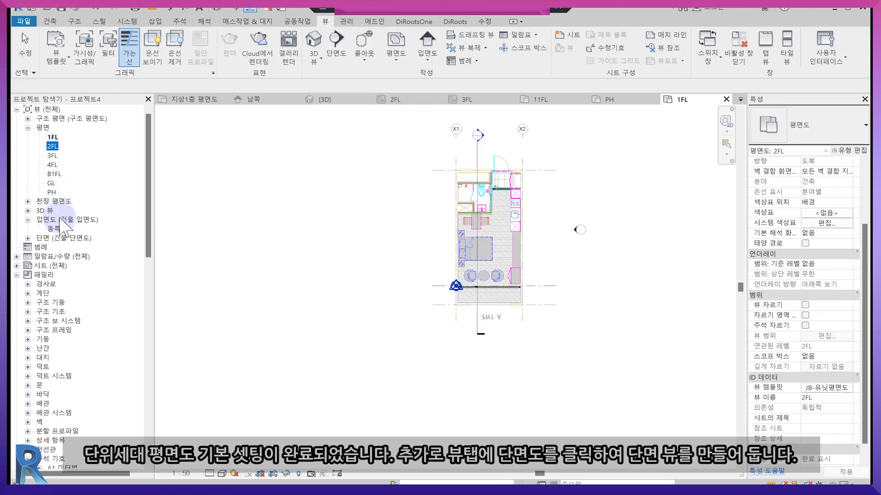
double_click(54, 228)
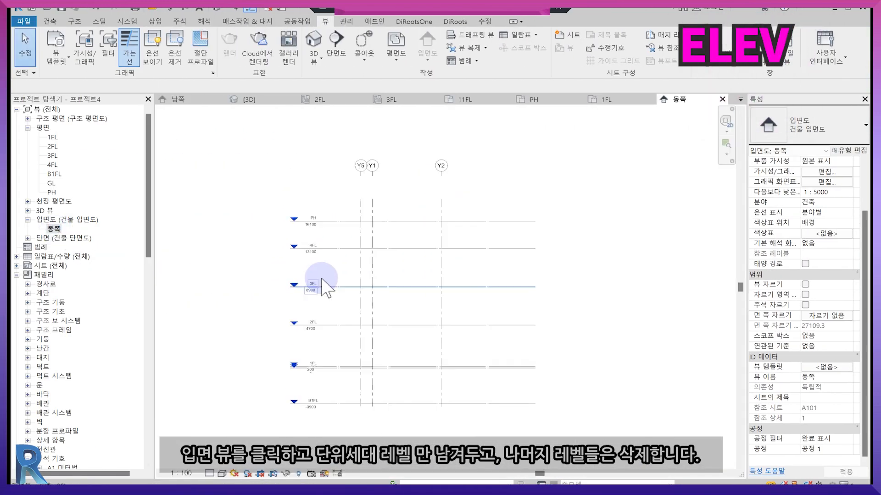
middle_drag(327, 287, 353, 259)
drag(552, 326, 528, 184)
drag(573, 285, 538, 182)
key(Delete)
click(497, 285)
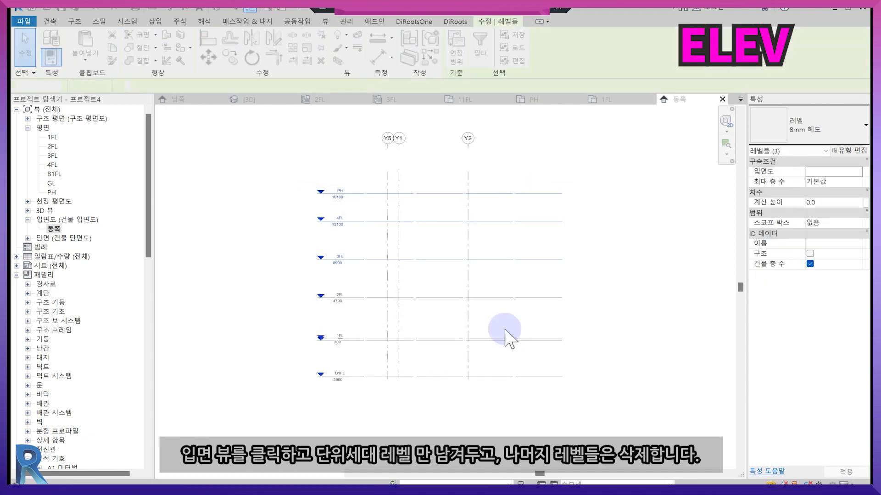
Step: Delete levels GL and B1FL with their associated views, leaving only 1FL and 2FL
click(506, 340)
key(Delete)
click(486, 286)
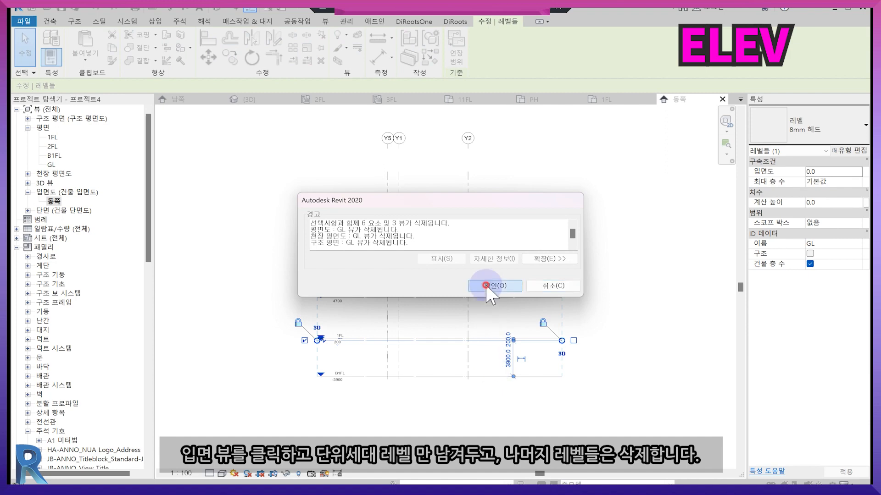
scroll(480, 365, up, 3)
click(497, 389)
key(Delete)
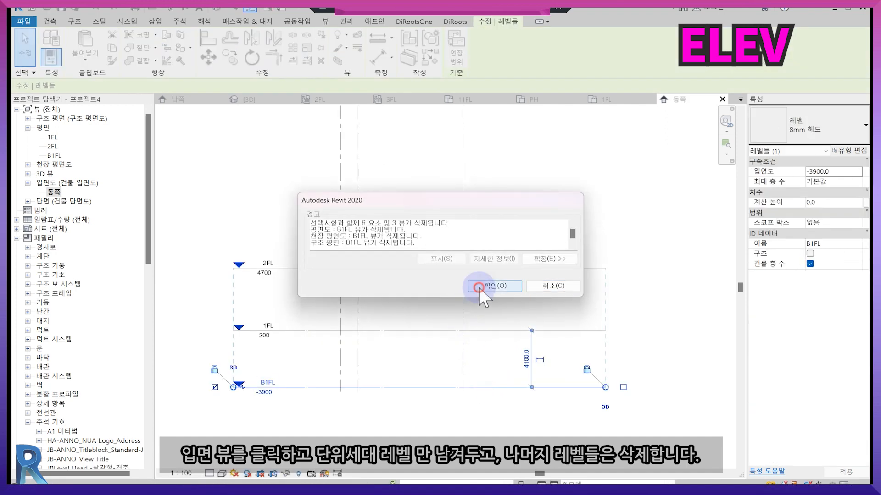
click(478, 288)
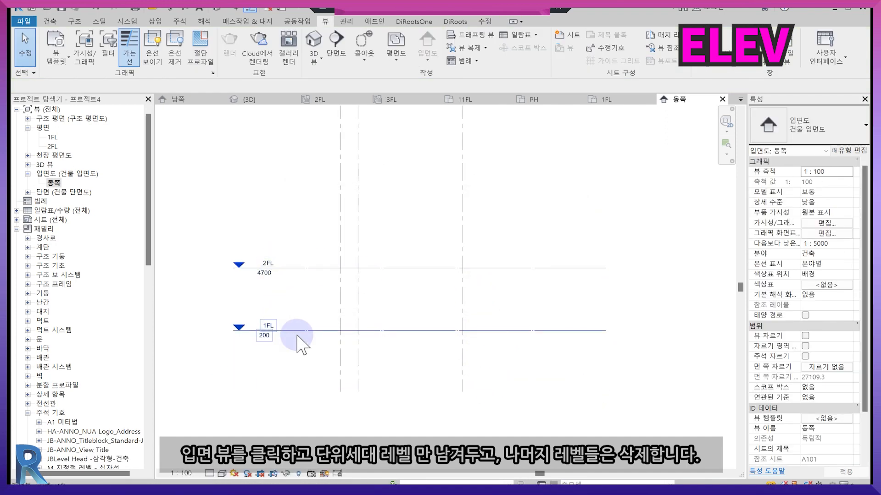
Step: Delete the 2FL floor plan view and the 2FL level, leaving only 1FL
click(52, 146)
right_click(52, 146)
click(122, 281)
click(273, 268)
key(Delete)
click(496, 282)
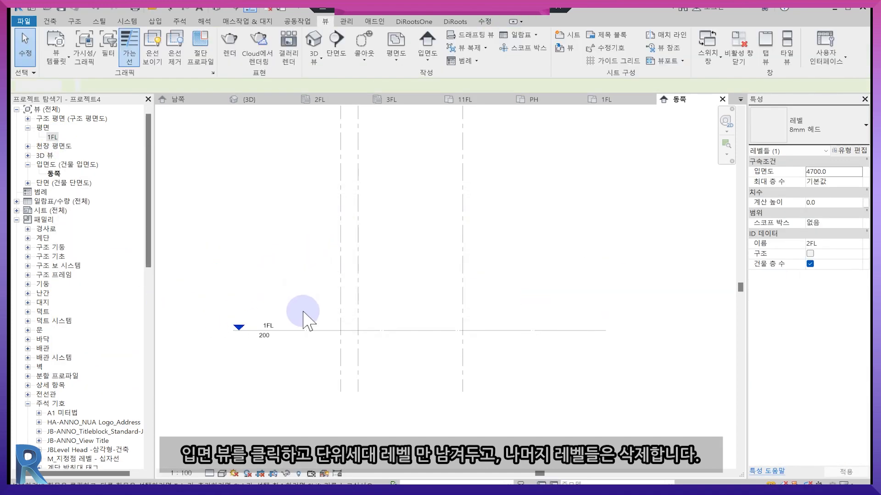
Step: Rename the 1FL floor plan and its level as REF
click(314, 330)
click(53, 137)
right_click(52, 137)
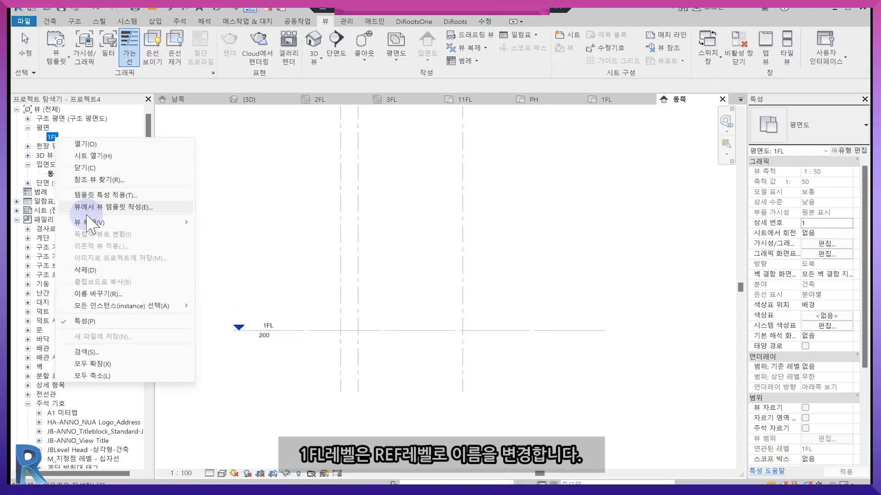
click(115, 294)
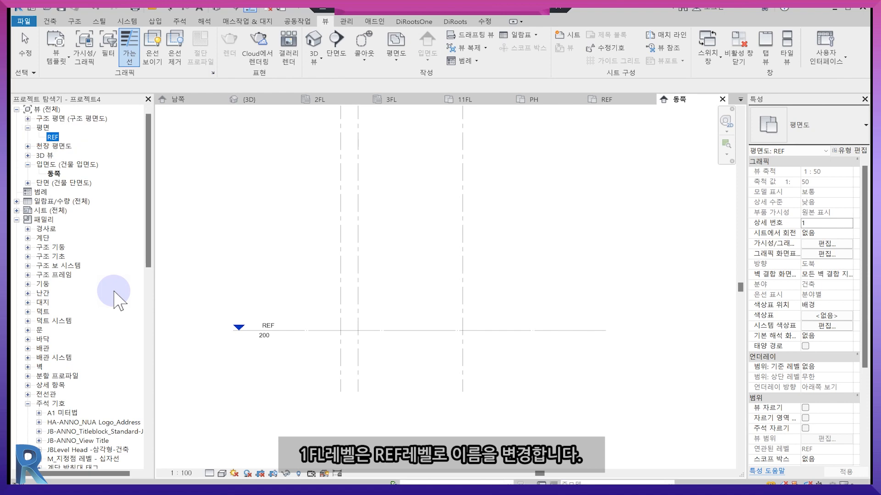
Step: Shorten the grid lines in the east elevation by bringing their upper ends down closer to the REF level
scroll(384, 385, down, 2)
click(361, 281)
click(437, 255)
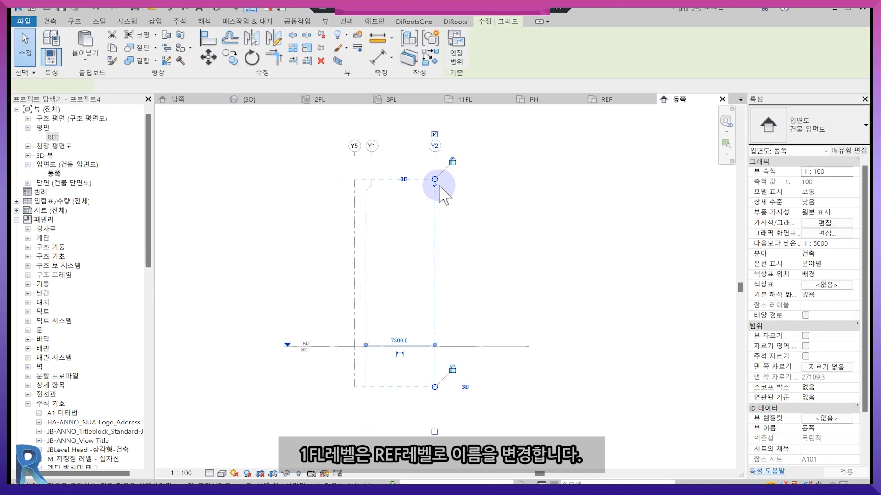
drag(434, 180, 459, 297)
scroll(390, 316, up, 3)
scroll(363, 312, up, 2)
drag(346, 300, 332, 295)
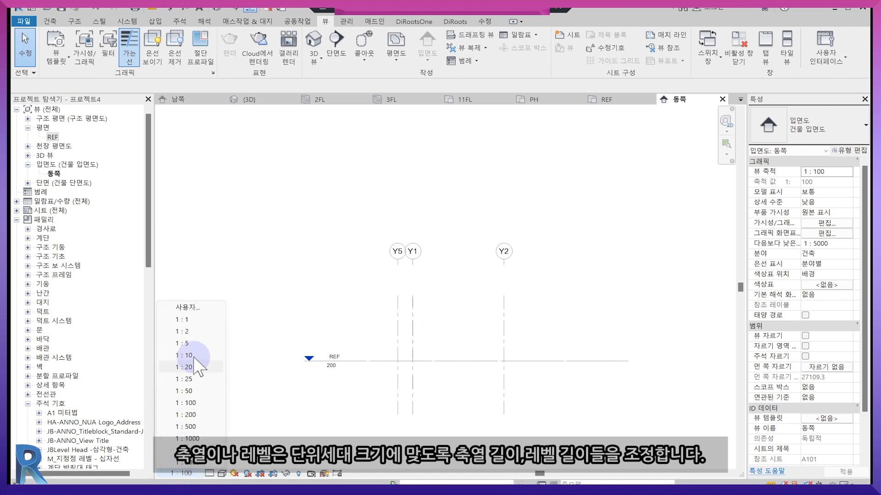
Step: Set the east elevation's scale to 1 : 50 and shorten the REF level line at both ends to fit the unit grids
click(192, 390)
click(713, 386)
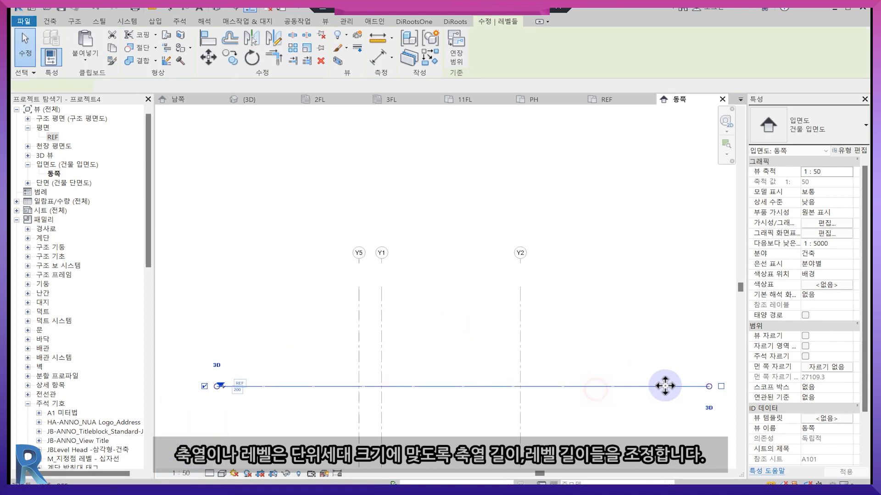
drag(710, 386, 590, 386)
drag(216, 386, 312, 386)
Step: Return to the REF floor plan and save the project as #REF-UNIT_A in the #01-CAD folder
click(133, 210)
click(28, 182)
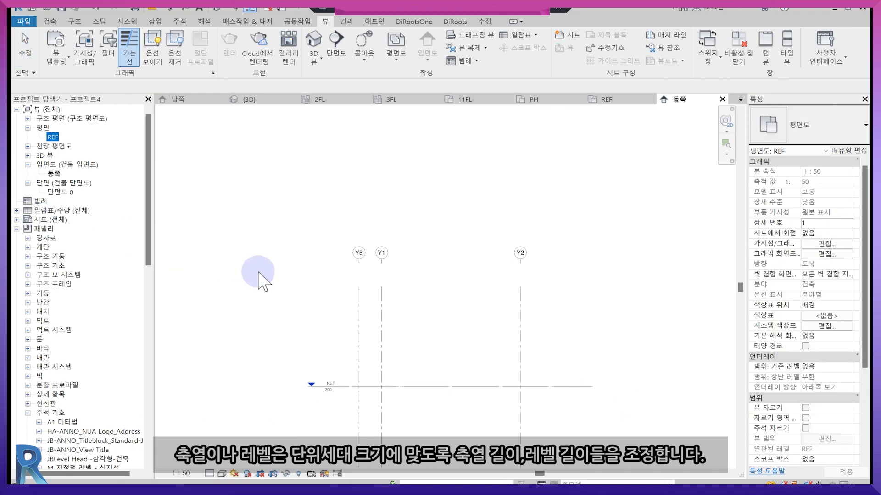
click(610, 100)
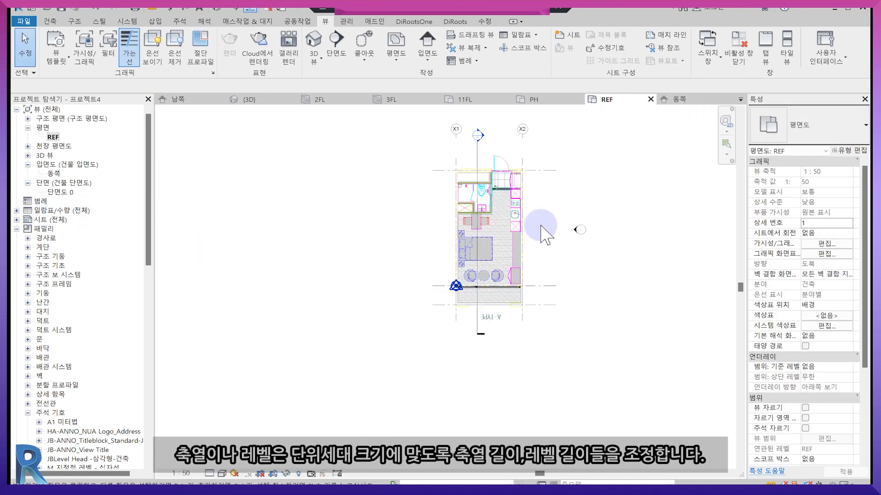
middle_drag(481, 352, 427, 358)
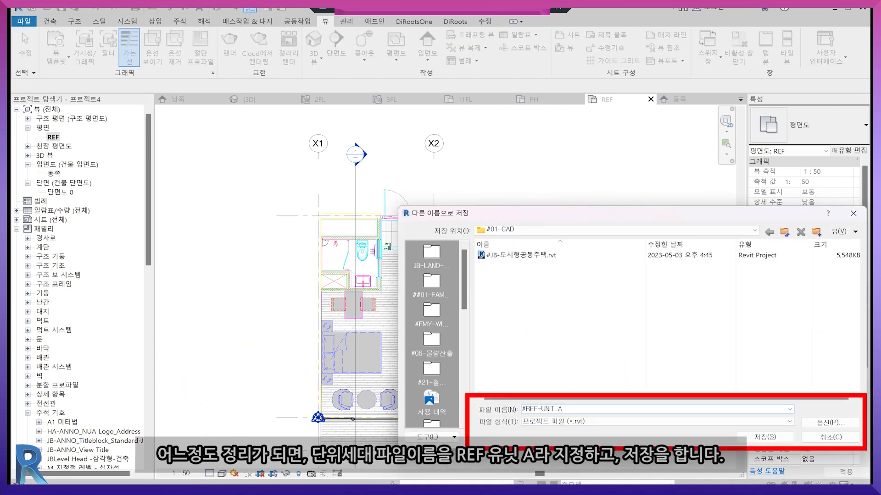
key(Return)
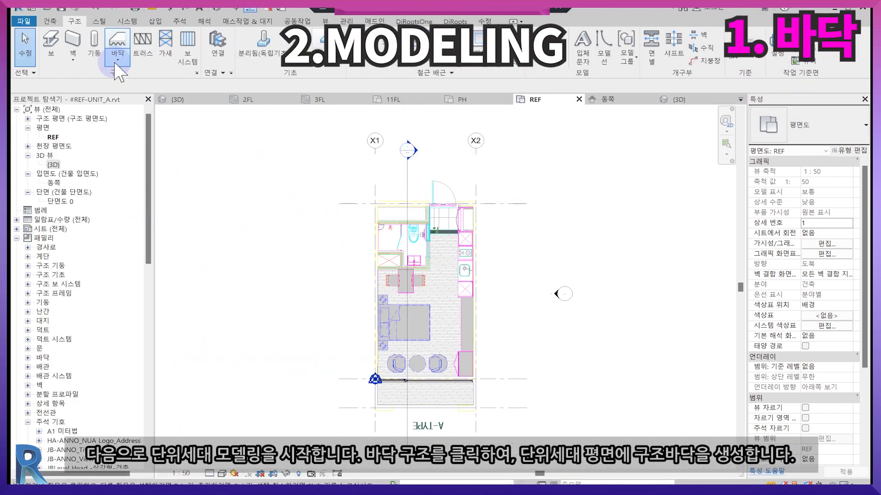
Step: Start a structural floor and duplicate the 일반 150mm floor type as UNIT-SLAB
click(50, 22)
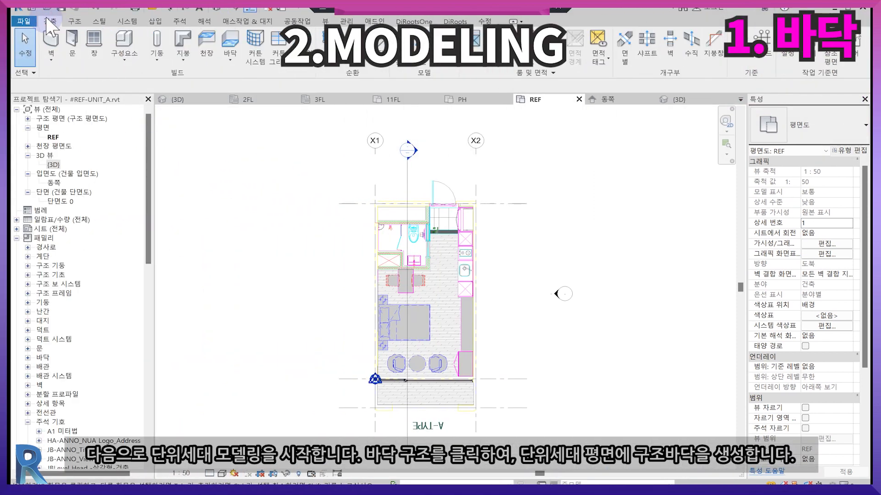
click(73, 23)
click(117, 54)
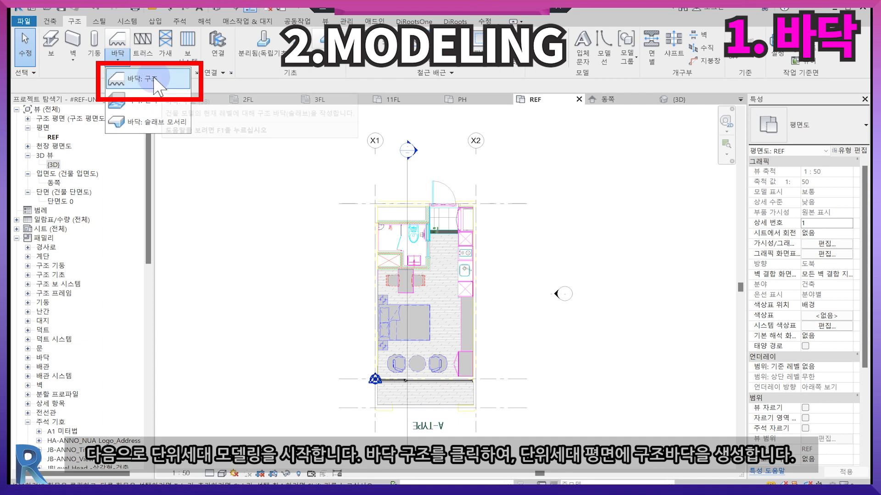
click(154, 79)
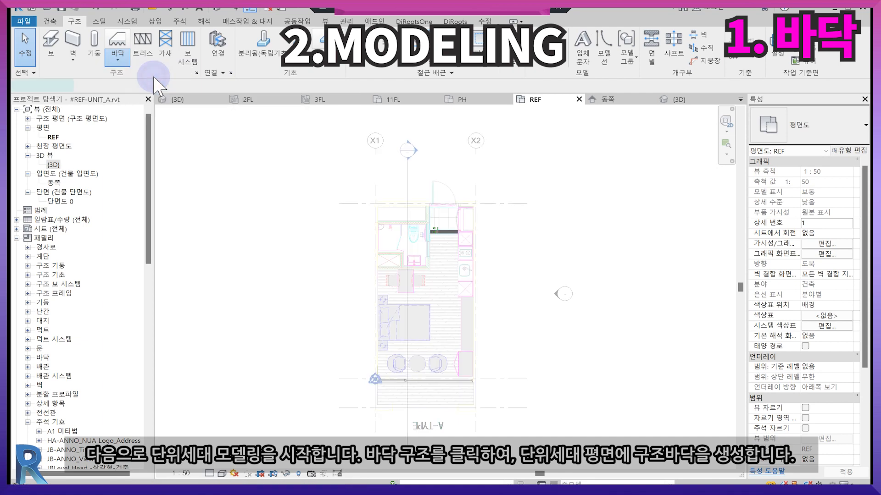
click(808, 125)
click(788, 206)
click(848, 150)
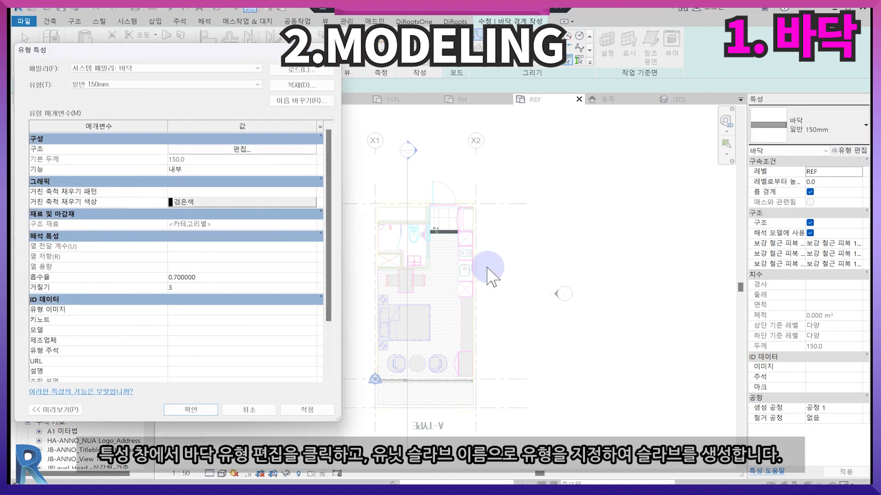
click(294, 85)
text(UNIT-SLAB)
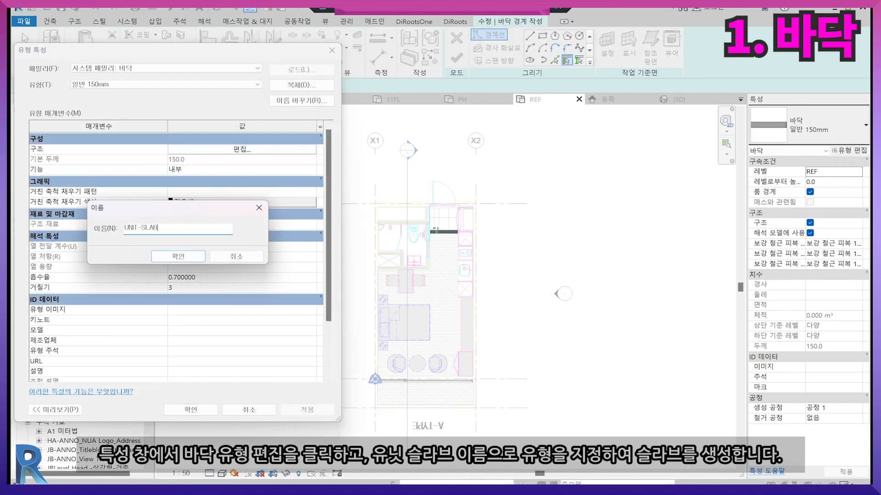
key(Return)
click(192, 410)
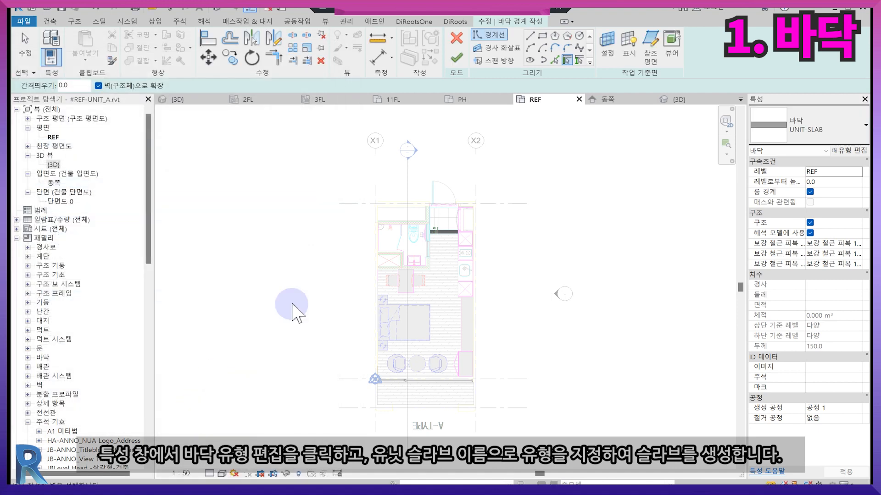
Step: Draw the slab as a rectangle between the outer grid intersections, from X1 at the entrance side to X2 at the balcony edge
click(543, 35)
click(375, 203)
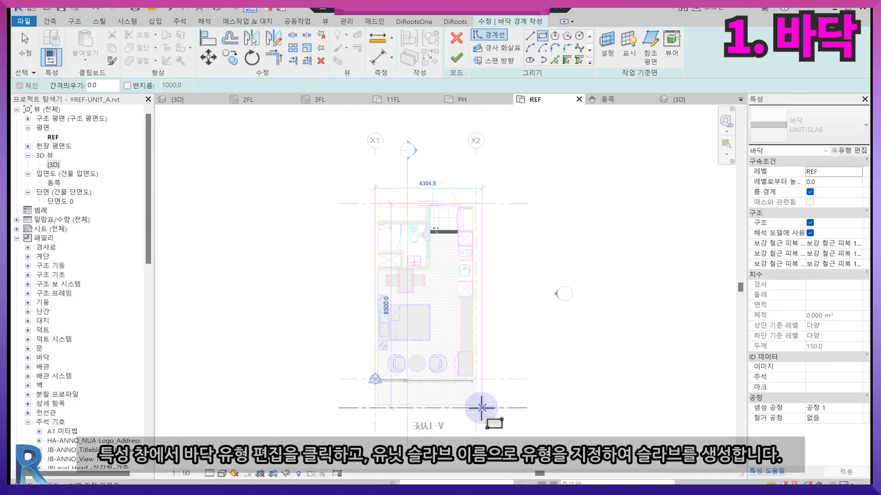
click(475, 408)
click(456, 57)
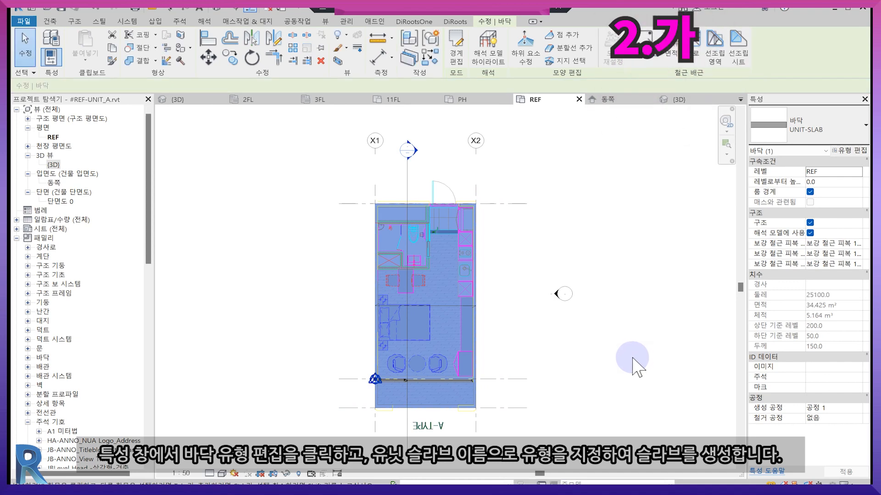
click(570, 367)
Step: Edit the view range in the JB-유닛평면도 view template and set the bottom offset to -200
scroll(796, 403, down, 5)
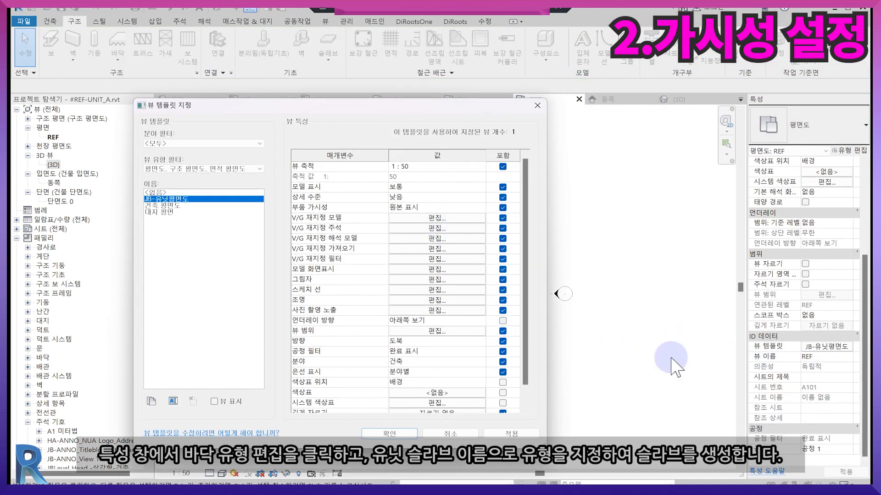
scroll(467, 328, down, 1)
click(435, 310)
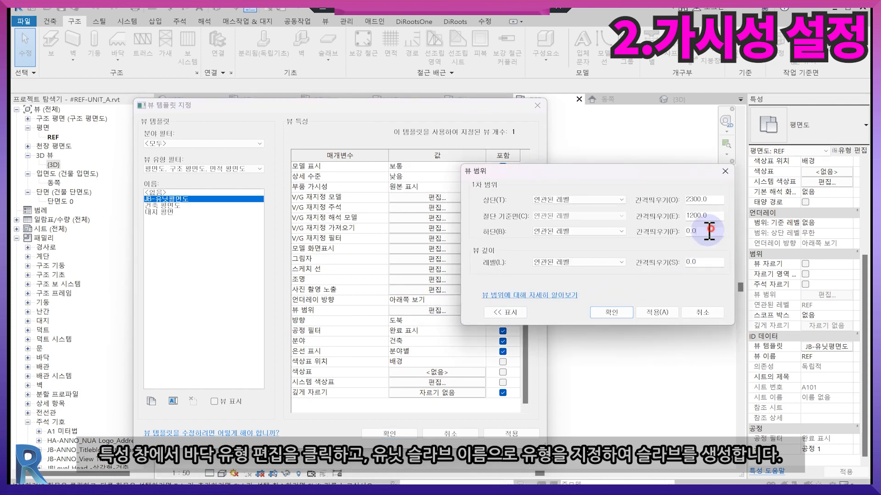
text(-200)
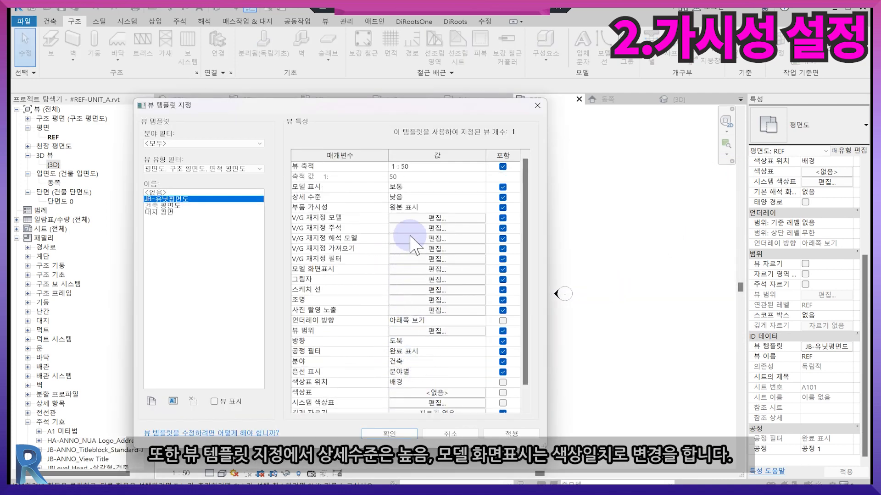
Step: Set the JB-유닛평면도 template's detail level to 높음 and its model display style to 색상 일치, and apply it to the plan
click(482, 197)
click(429, 236)
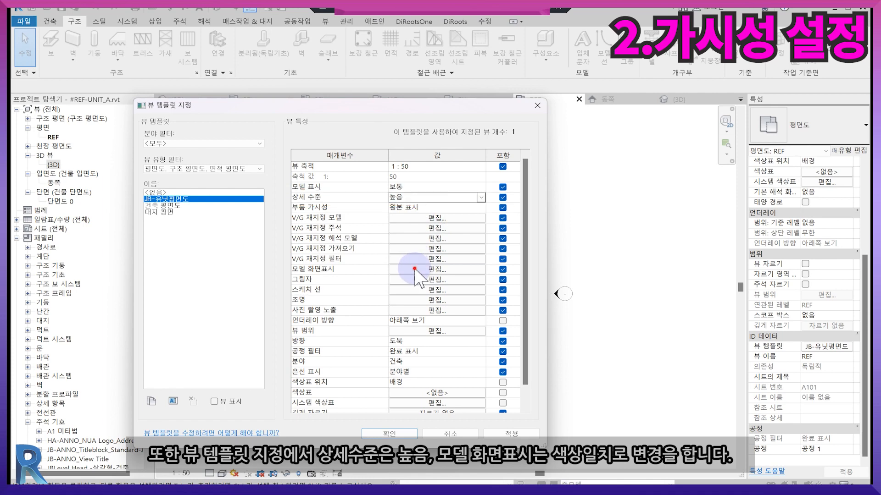
click(427, 269)
click(321, 211)
click(320, 238)
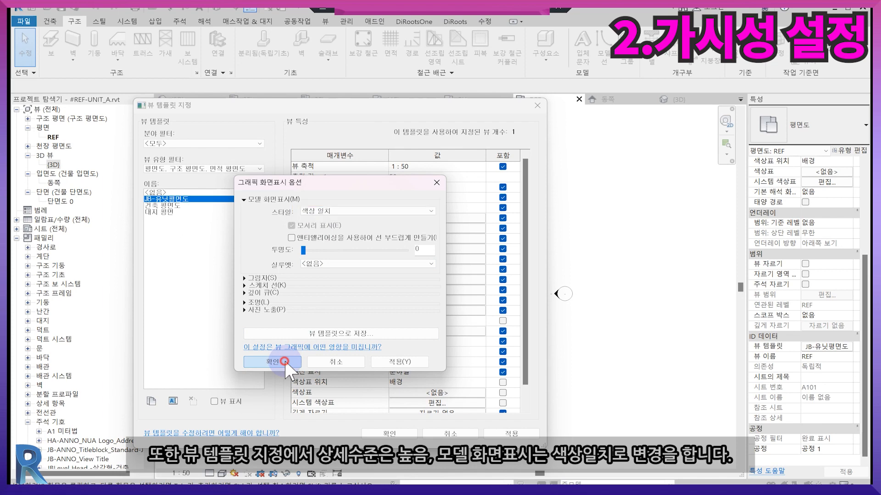
click(284, 361)
click(382, 433)
Step: For the {3D} view, duplicate the 토목 공학으로 내보내기 view template as 3D-UNITS
scroll(306, 333, up, 2)
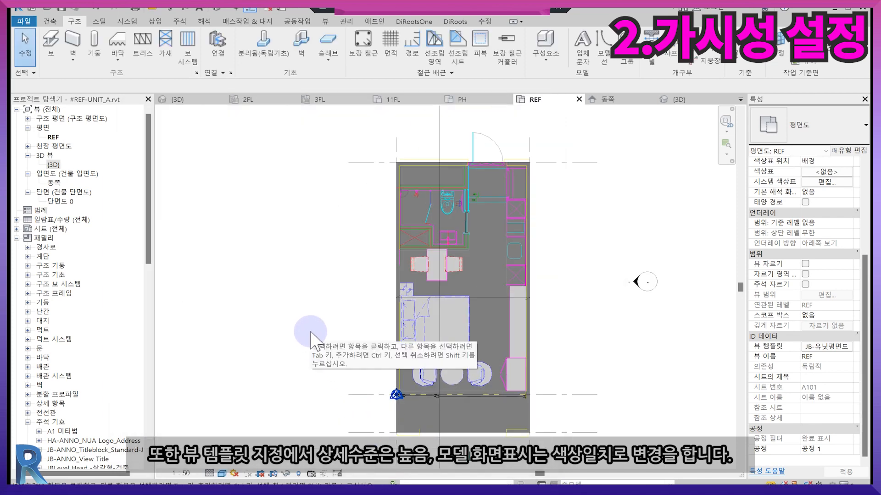
middle_drag(317, 337, 238, 319)
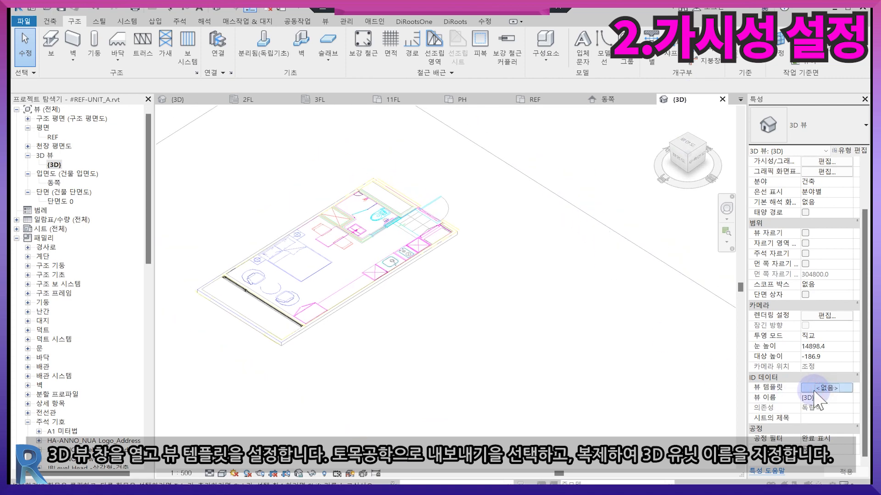
click(815, 389)
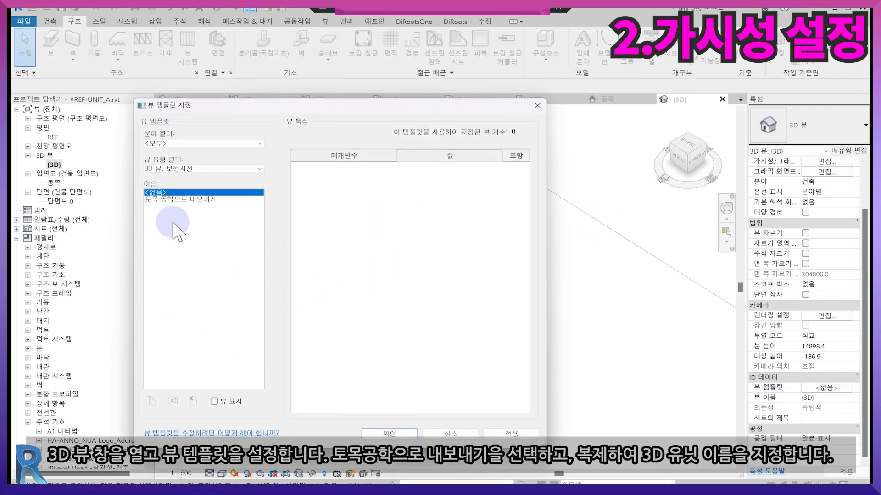
click(163, 200)
click(151, 402)
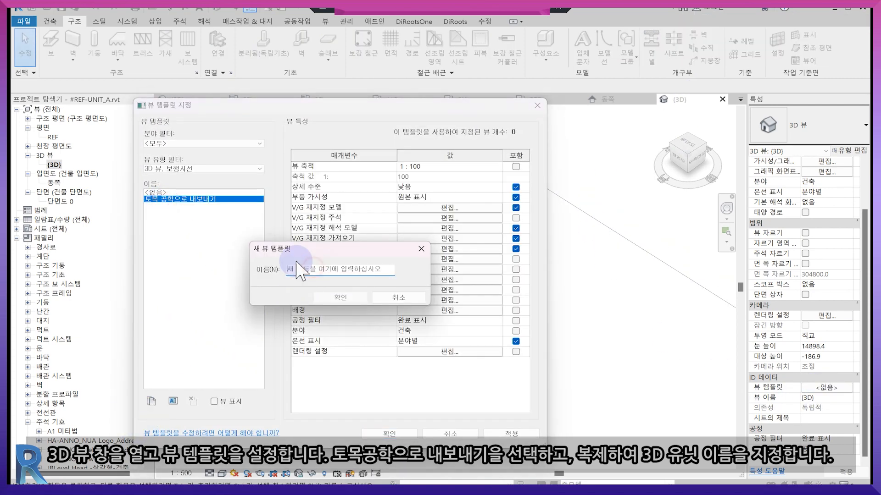
text(3D-UNITS)
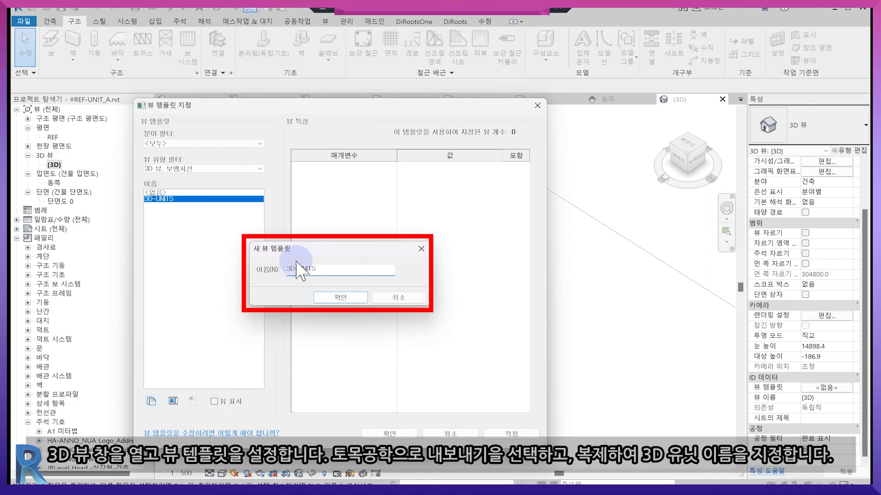
key(Return)
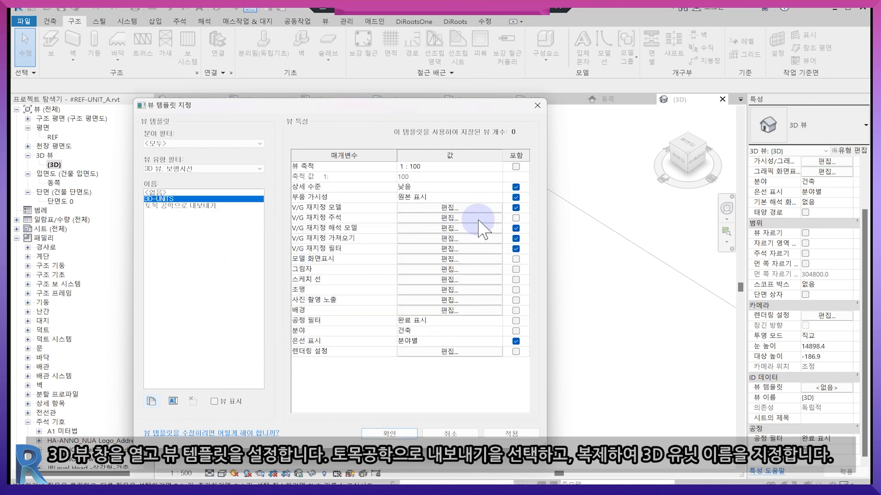
Step: Include model display in the 3D-UNITS template, set its style to 색상 일치 and set the detail level to 높음
click(515, 258)
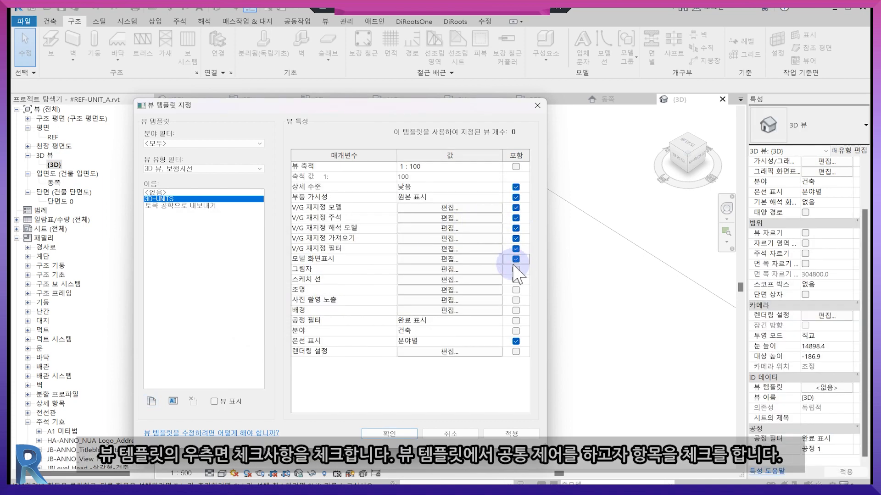
click(458, 260)
click(324, 211)
click(324, 241)
click(282, 361)
click(498, 187)
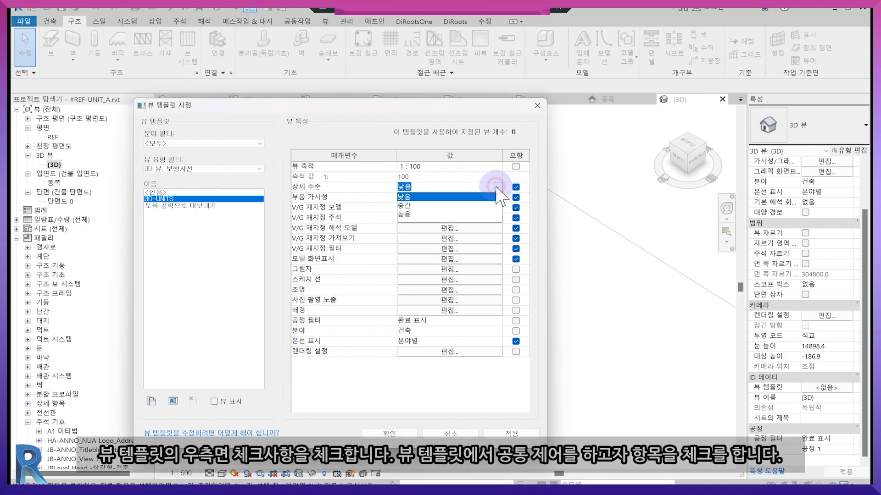
Step: Turn off the 레벨들 annotation category in the visibility/graphics overrides of the 3D-UNITS template
click(430, 219)
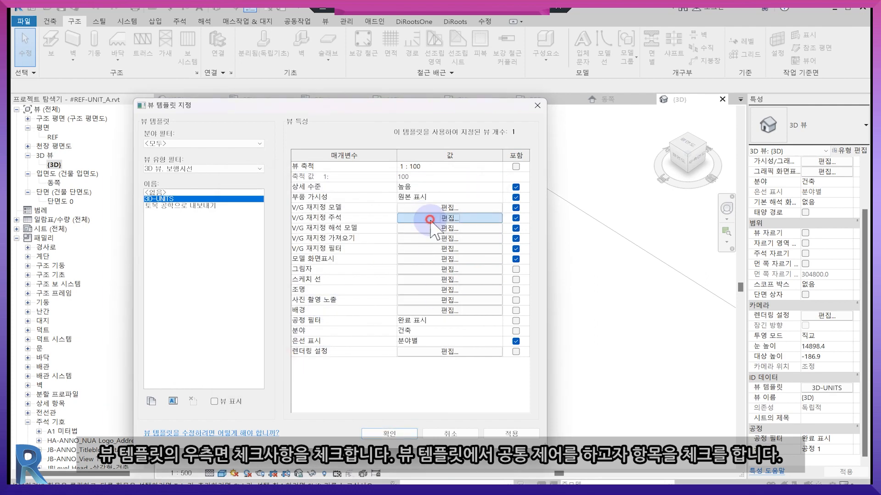
click(434, 55)
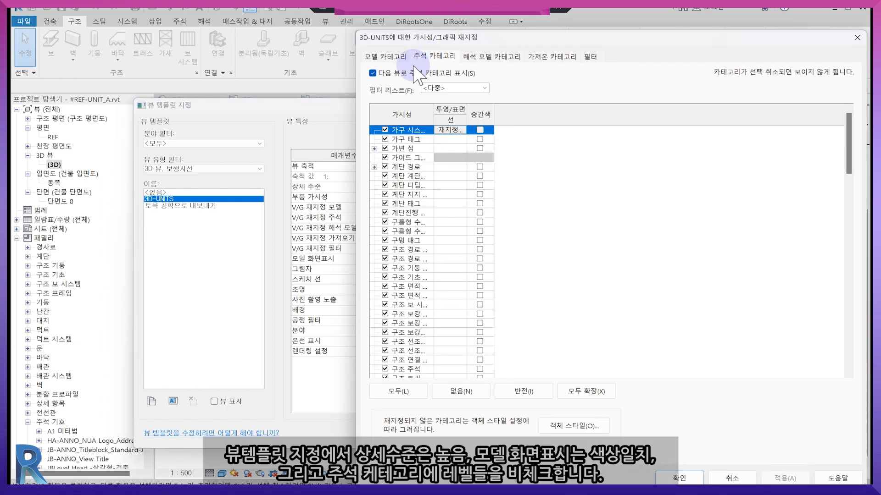
scroll(392, 224, down, 9)
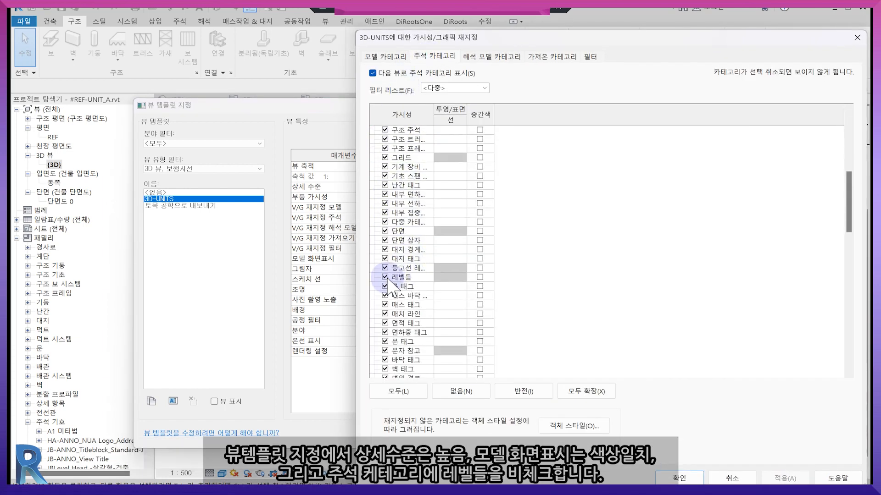
click(679, 477)
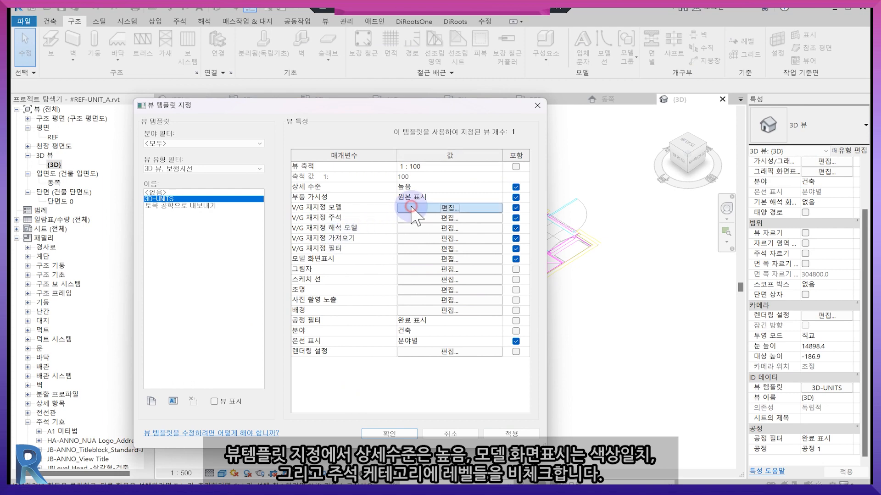
Step: Turn on all model categories in the 3D-UNITS template's visibility/graphics overrides and apply the template to the 3D view
click(412, 208)
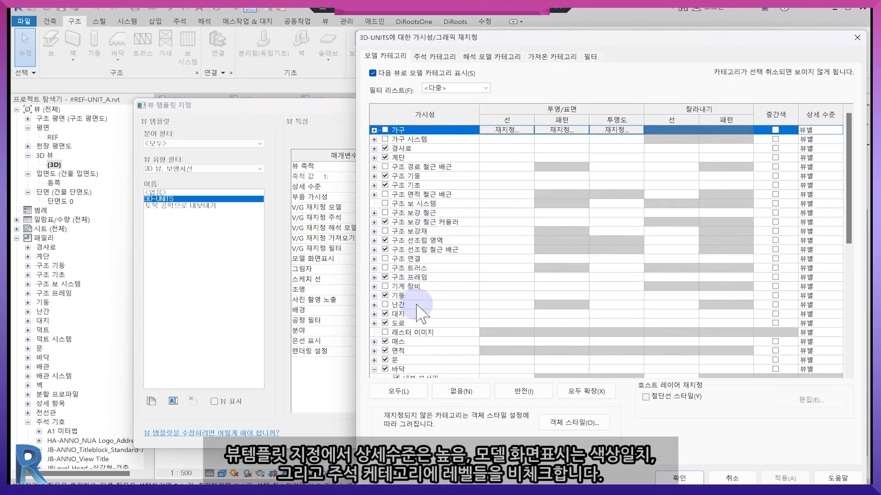
click(398, 392)
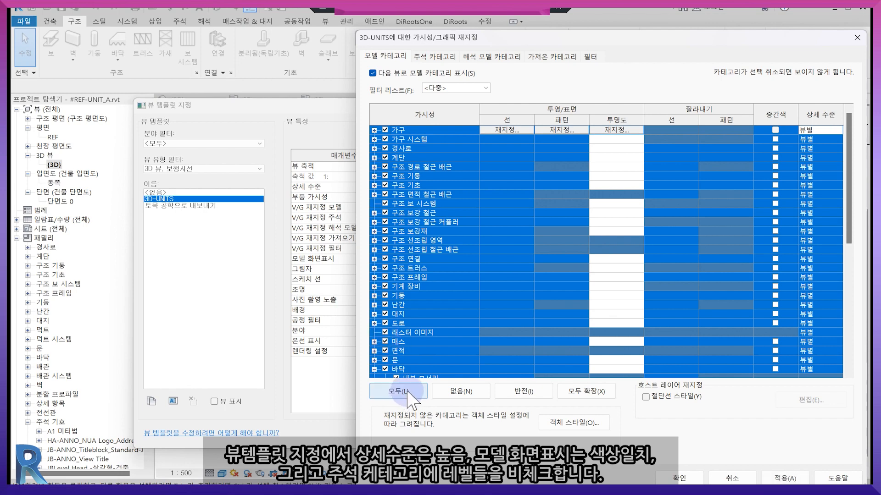
click(665, 481)
click(409, 434)
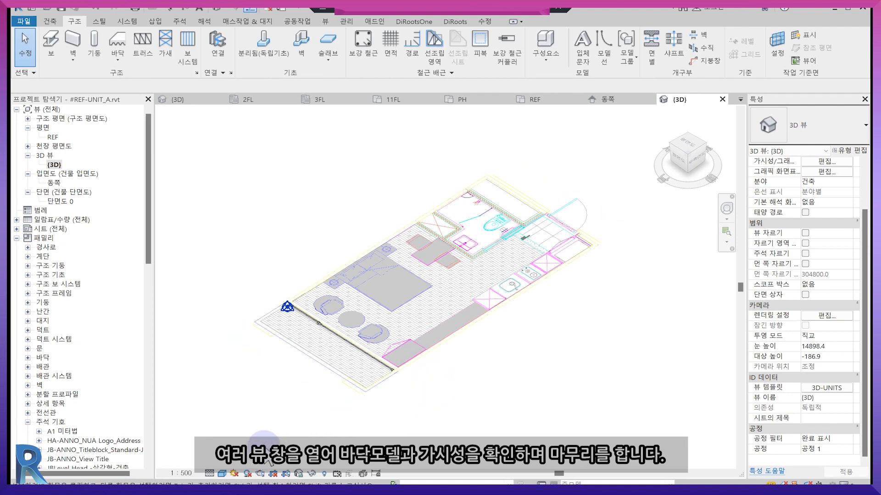
Step: Start a structural wall in the REF plan and duplicate the 일반 - 200mm wall type as UNIT_WALL
click(608, 99)
click(557, 102)
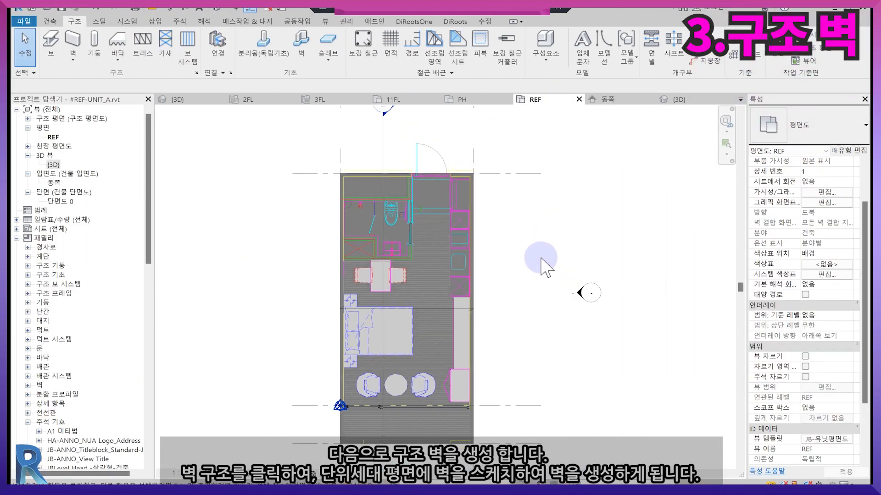
click(72, 55)
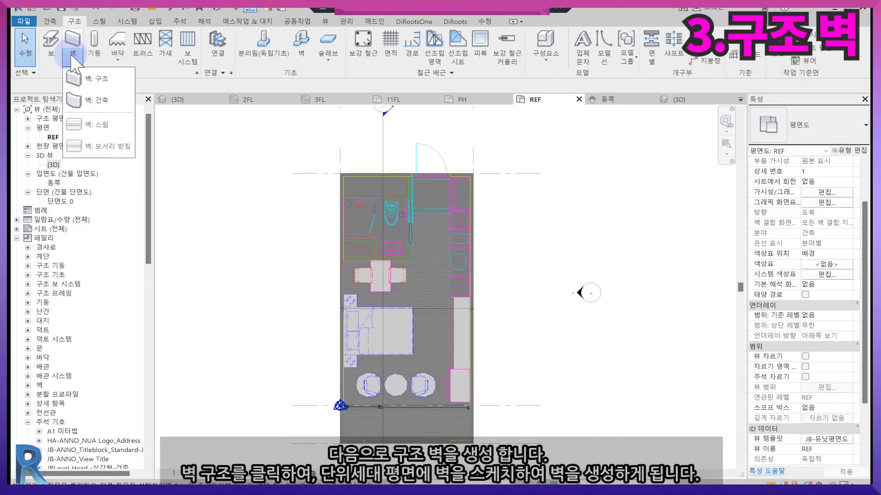
click(84, 79)
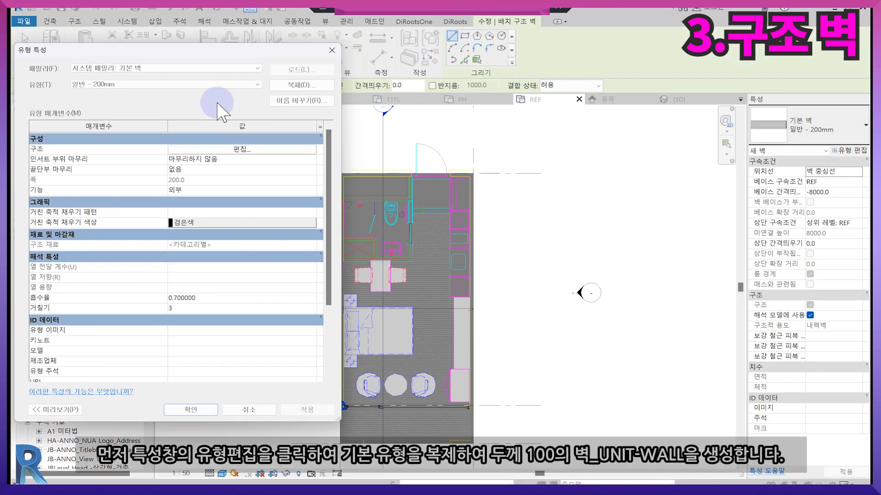
click(301, 85)
text(UNIT_WALL)
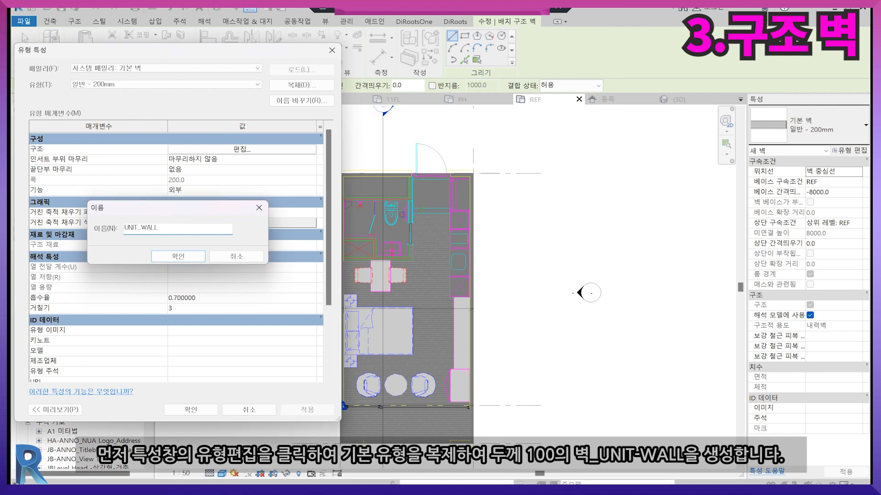
key(Return)
Step: Set the thickness of the UNIT_WALL type's structure layer to 100
click(254, 150)
click(228, 155)
key(Return)
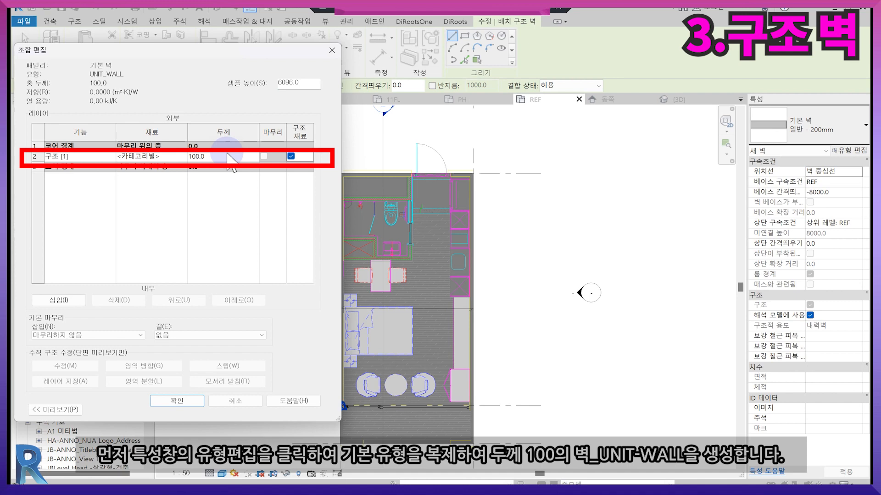
Step: For the structure layer's material, duplicate the 기본값 material and name the copy WALL
click(185, 156)
click(185, 156)
scroll(275, 280, down, 10)
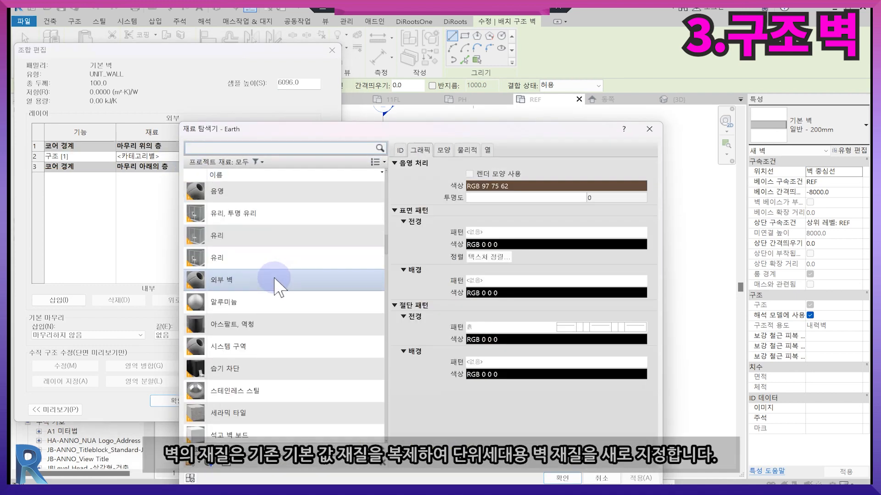
scroll(278, 297, up, 5)
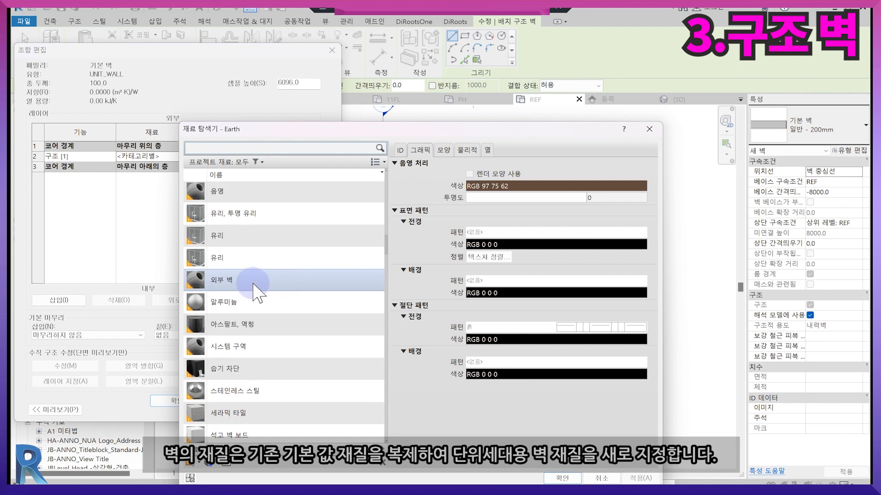
click(255, 287)
scroll(255, 288, down, 10)
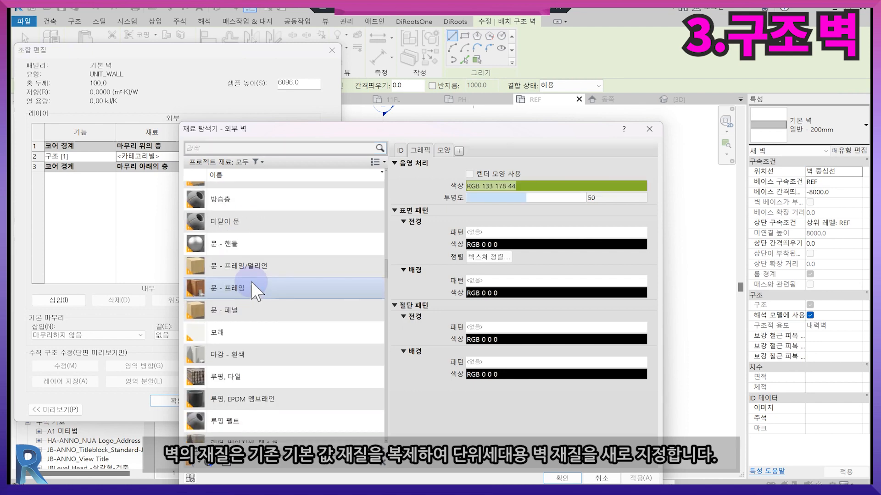
scroll(256, 287, up, 10)
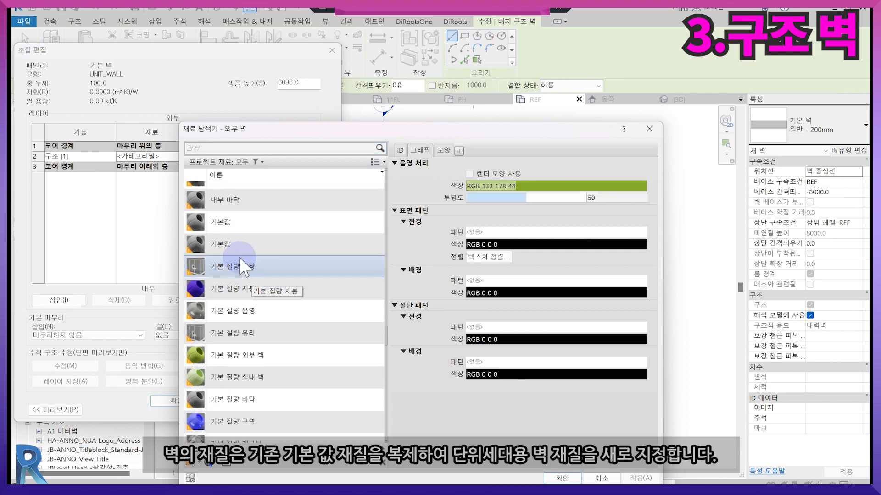
click(227, 225)
right_click(227, 227)
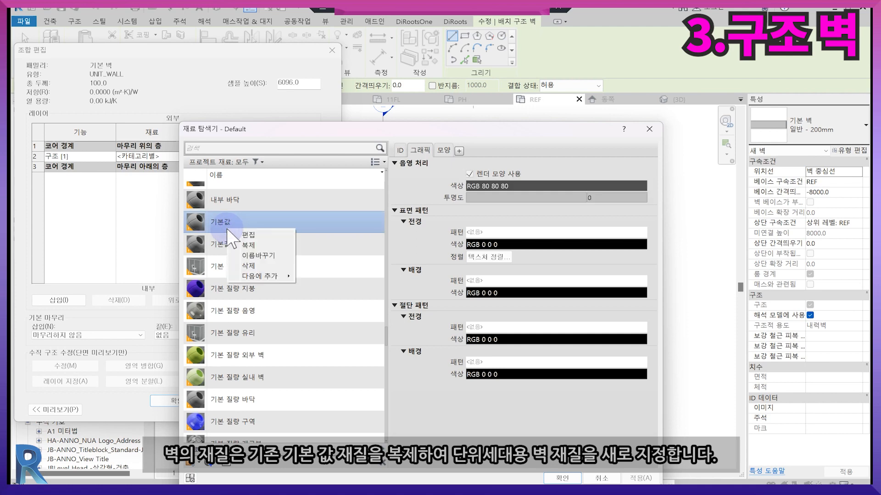
click(245, 246)
text(WALL)
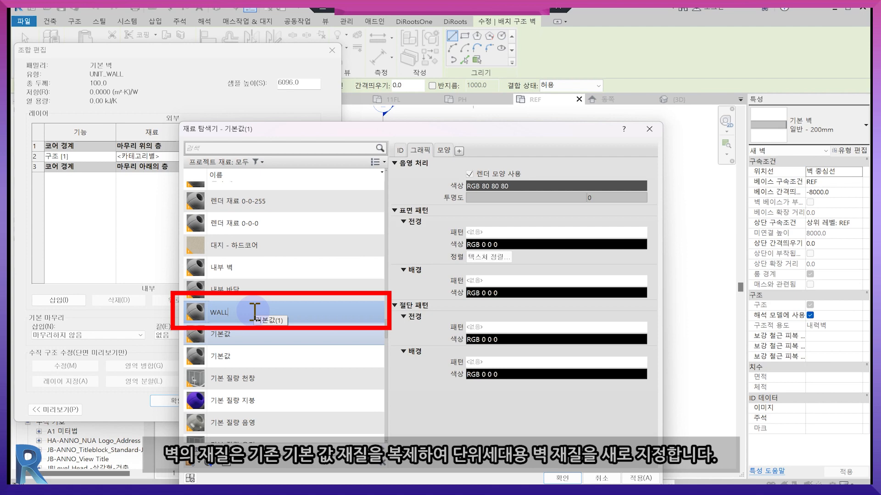
key(Return)
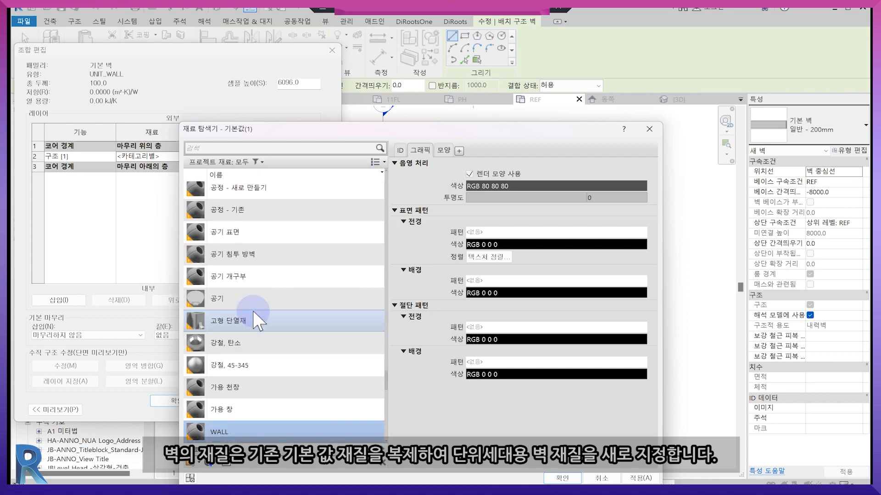
Step: Assign the WALL material to the structure layer and accept the UNIT_WALL assembly and type properties
click(444, 151)
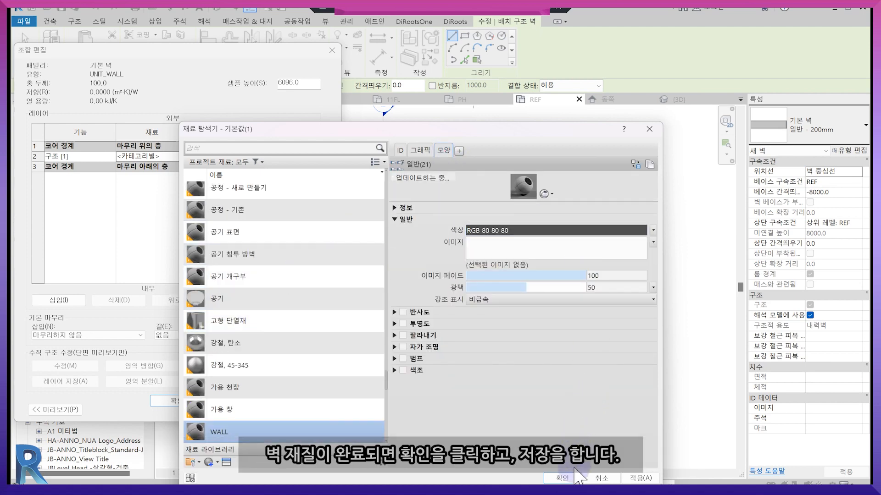
click(562, 478)
click(183, 401)
click(179, 415)
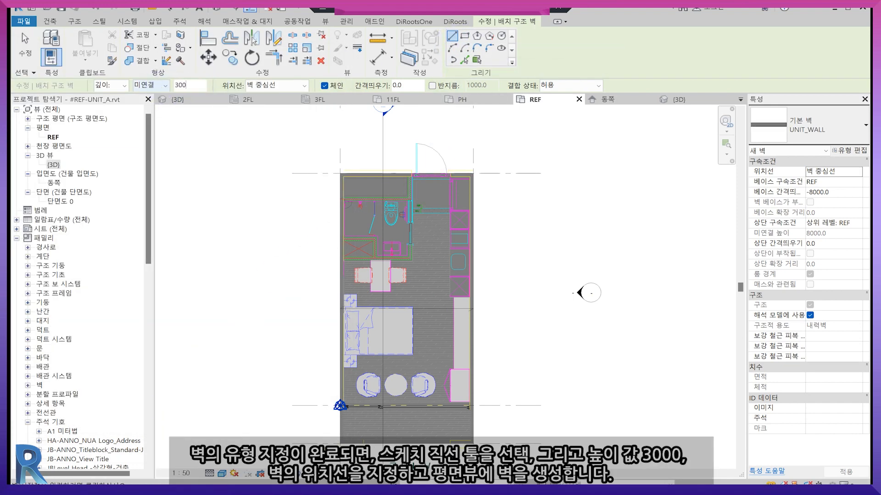
Step: Place UNIT_WALL structural walls along the unit's outer edges with depth 3000 and location line 구조체 면:외부
click(273, 85)
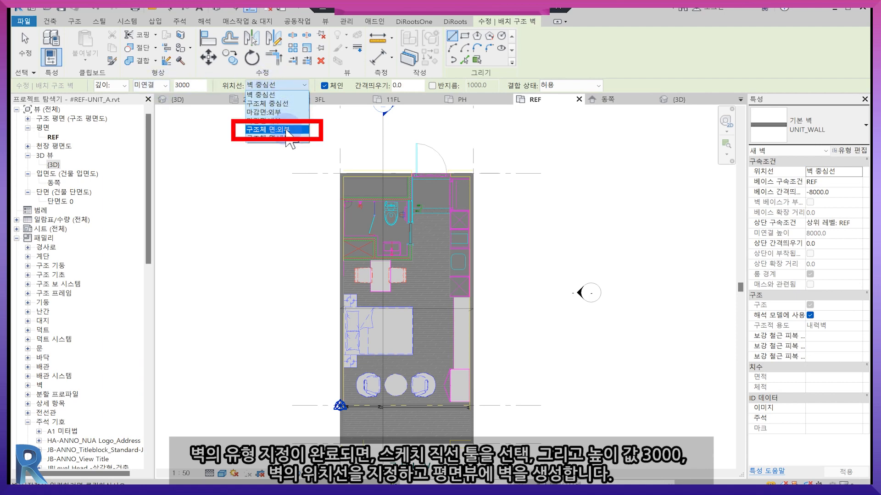
click(287, 130)
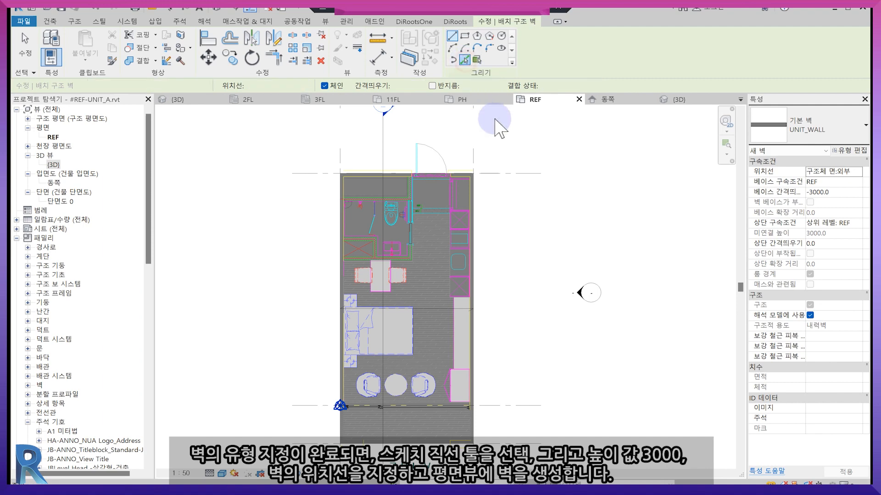
scroll(479, 209, up, 3)
scroll(477, 205, up, 2)
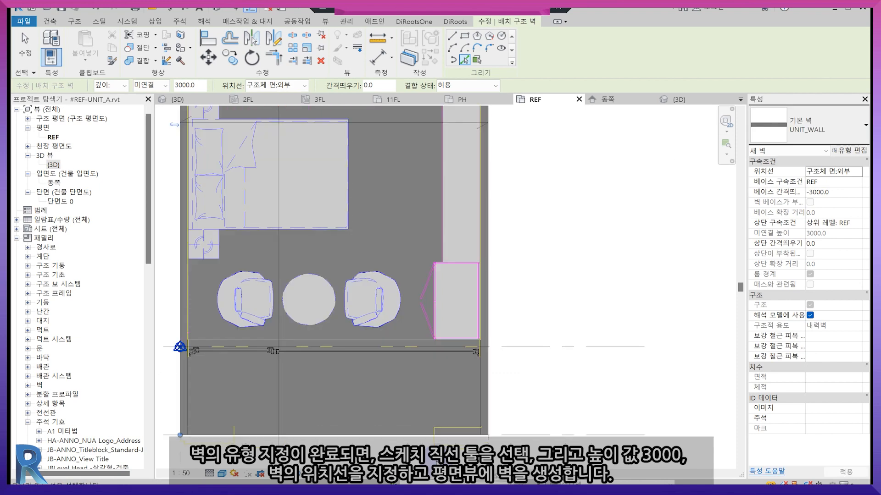
scroll(397, 415, down, 3)
middle_drag(409, 415, 501, 404)
scroll(463, 398, up, 3)
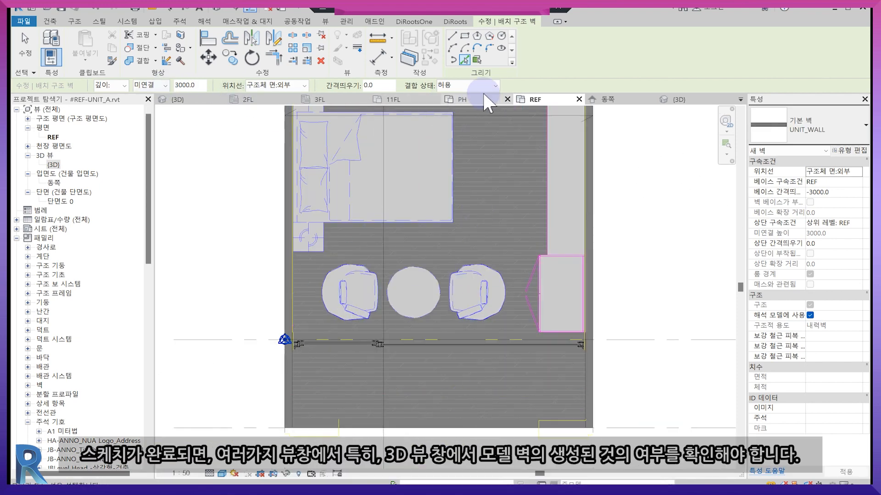
scroll(528, 361, up, 4)
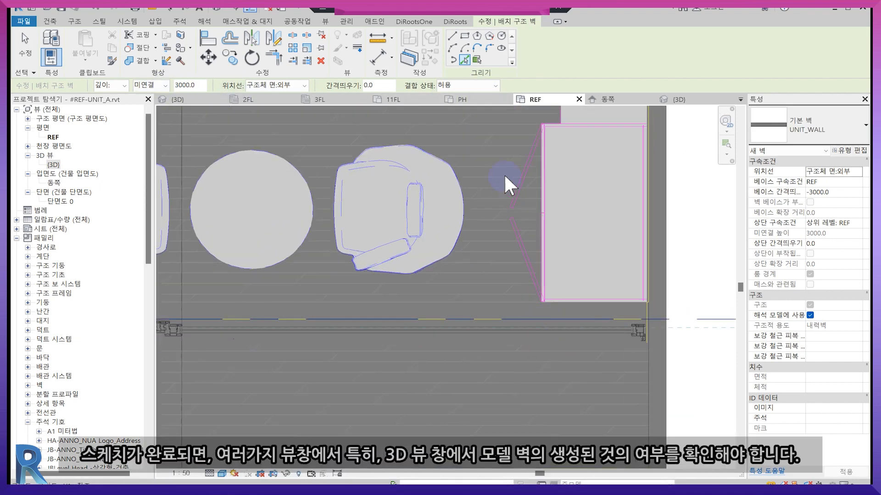
Step: Set the location line to 벽 중심선 and place a UNIT_WALL wall along the grid line between the room and the balcony
click(49, 22)
click(51, 62)
click(73, 98)
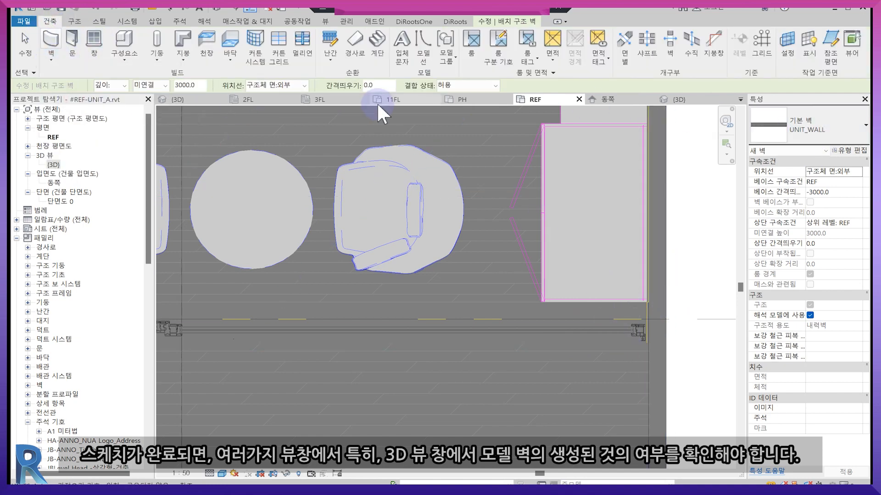
click(299, 83)
click(271, 95)
scroll(636, 333, up, 4)
scroll(600, 293, down, 6)
key(Escape)
key(Escape)
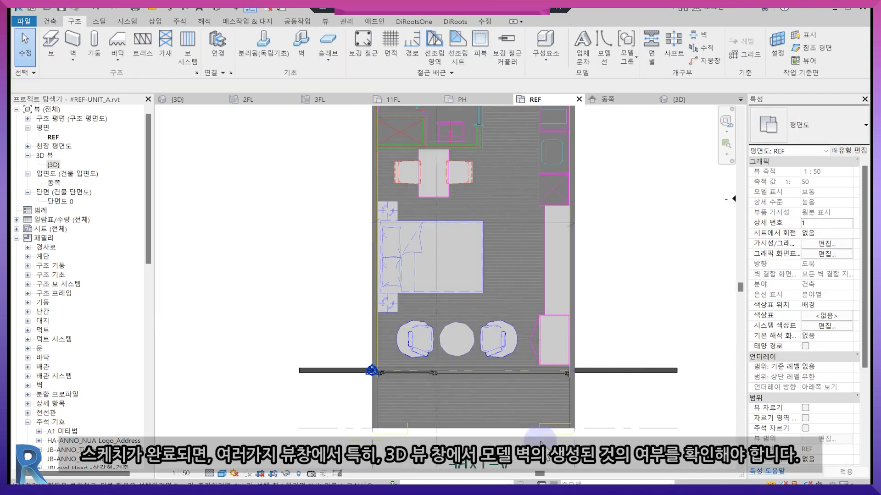
Step: Check the vertical extent of the new walls in the {3D} view and the 단면도 0 section
click(676, 100)
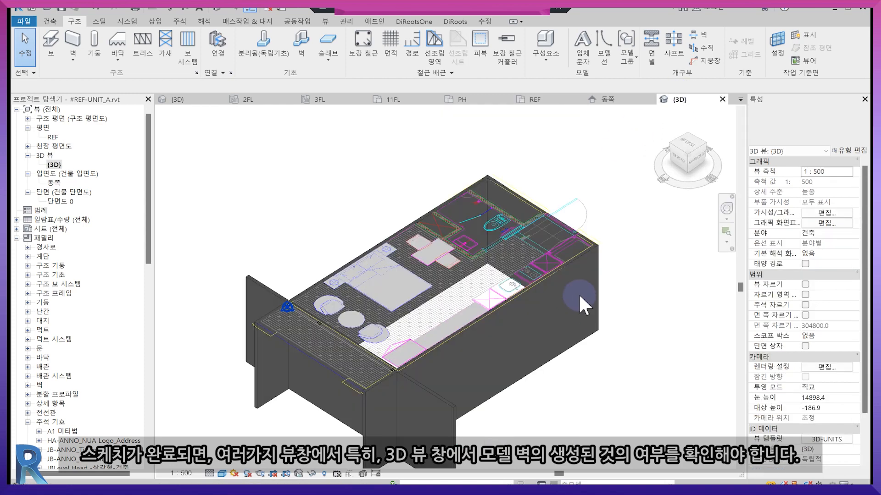
click(565, 352)
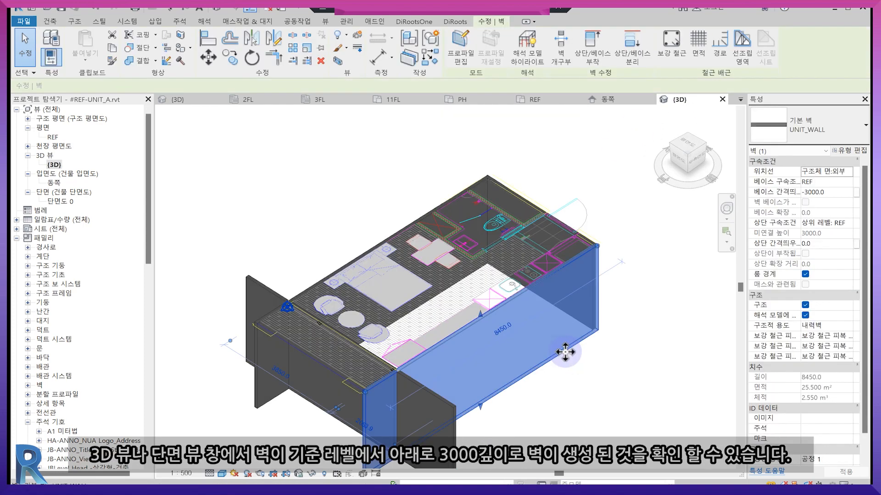
double_click(60, 201)
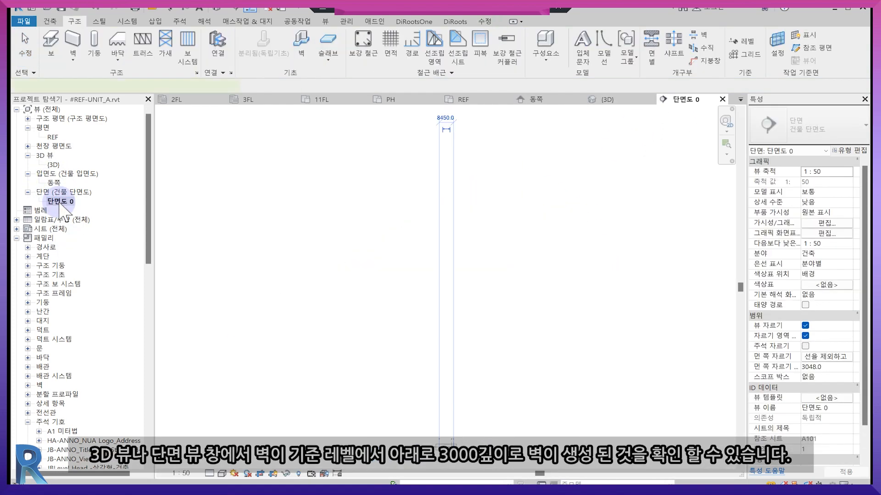
click(382, 337)
scroll(403, 364, up, 5)
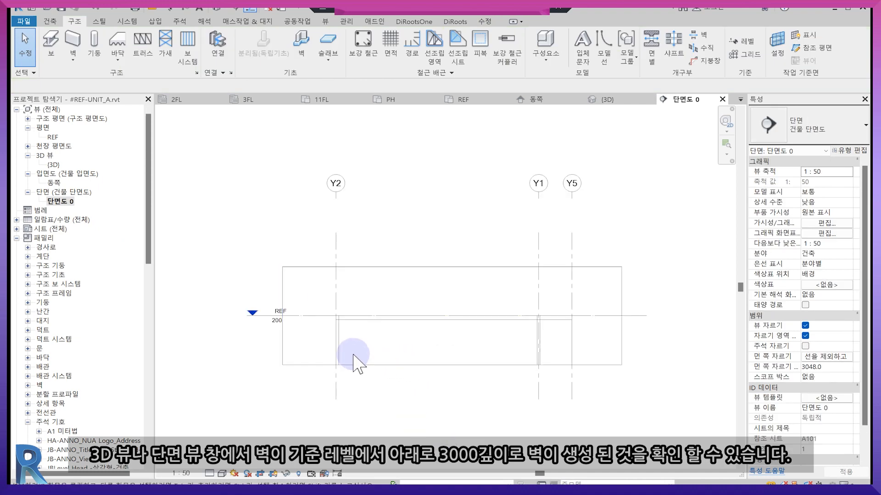
click(339, 346)
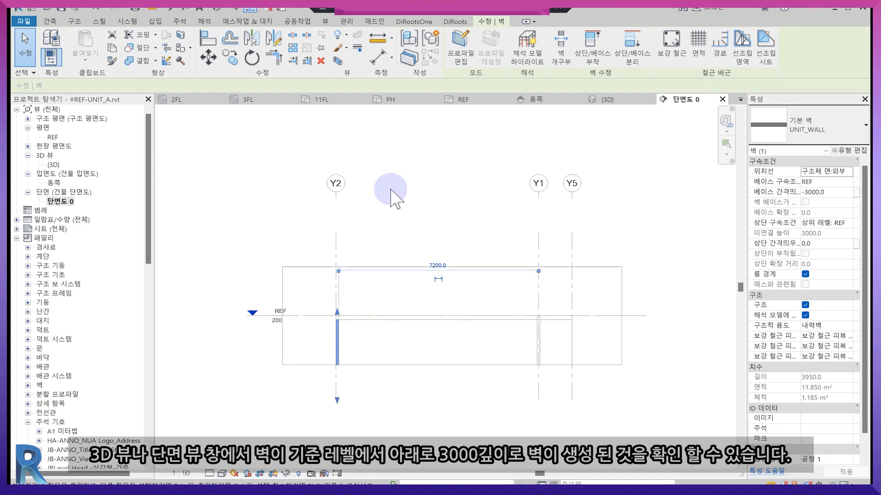
Step: Select all UNIT_WALL instances in the entire project and set their base offset to 0 and top offset to 3000
click(607, 99)
click(463, 394)
right_click(457, 403)
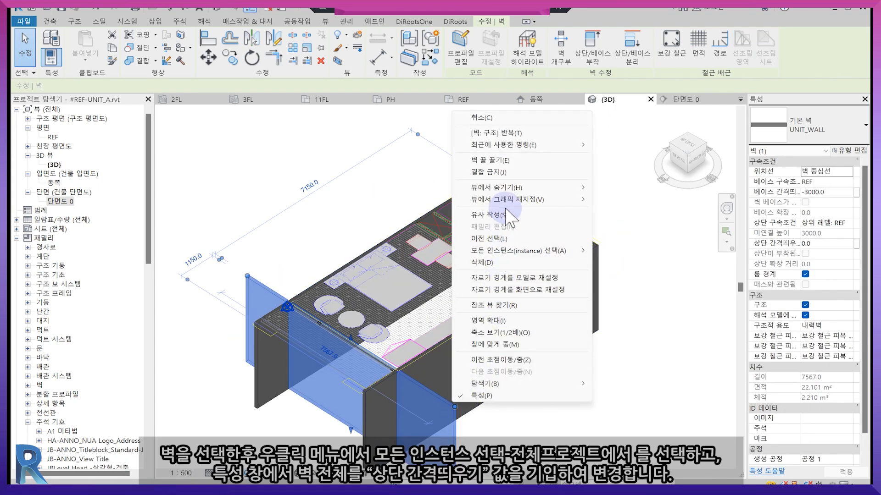
mouse_move(519, 251)
click(619, 261)
click(836, 193)
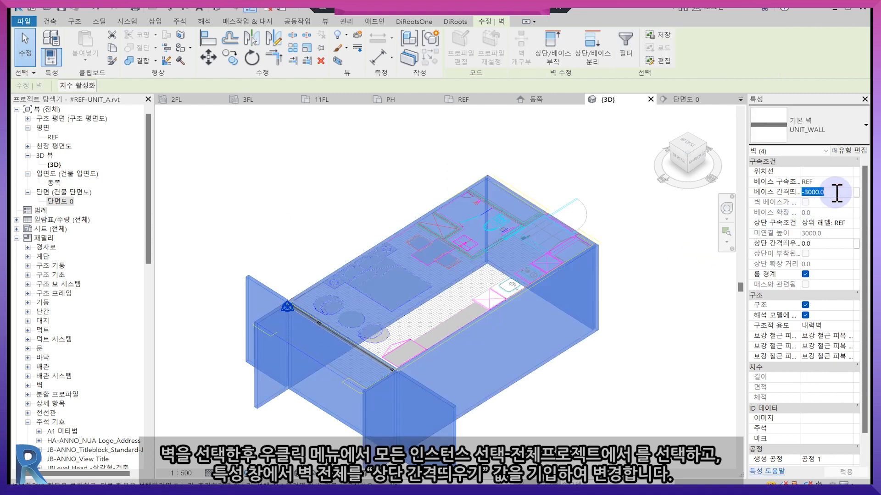
click(826, 243)
text(3000)
key(Return)
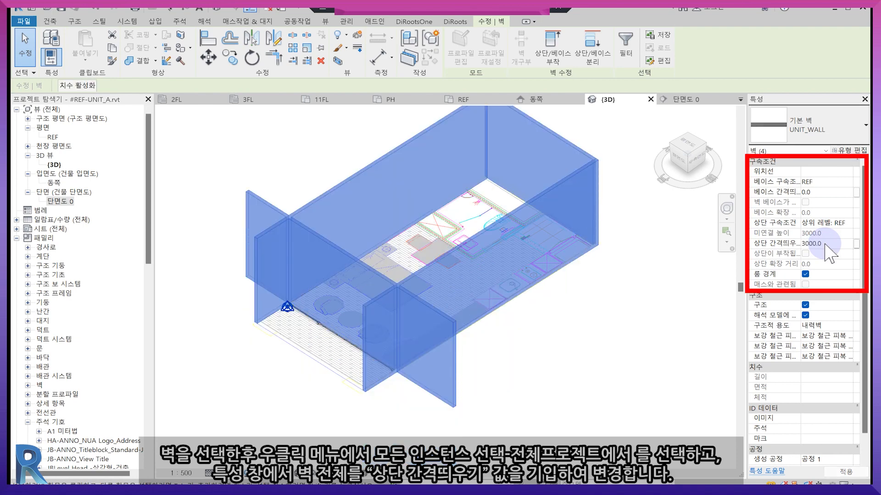
click(560, 416)
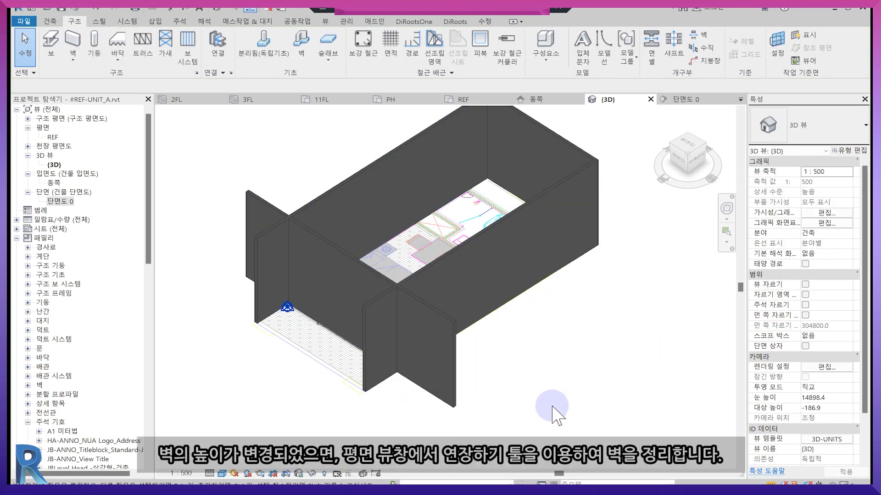
click(452, 378)
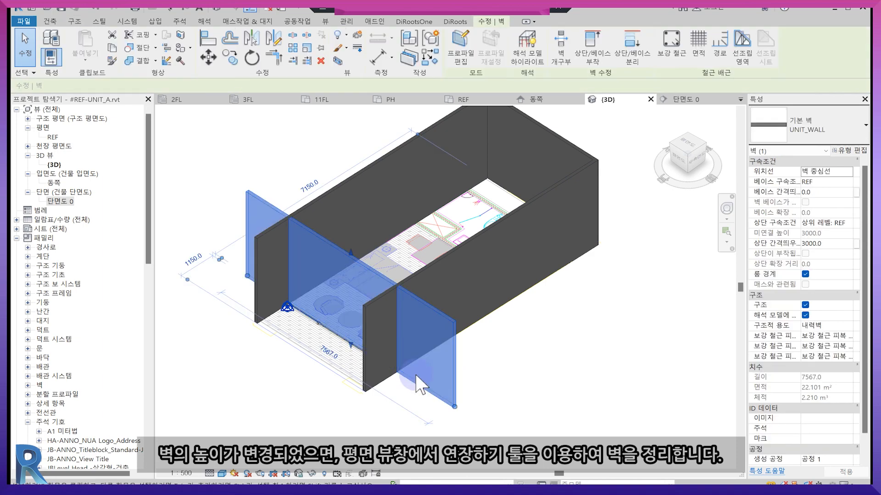
scroll(472, 350, up, 3)
key(Escape)
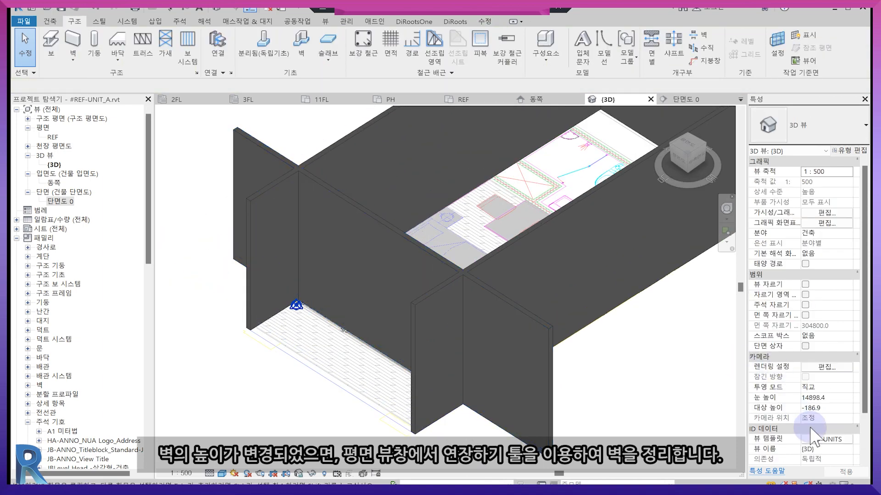
Step: Trim the overhanging ends of the wall between room and balcony back to the unit's two long side walls
scroll(516, 319, down, 2)
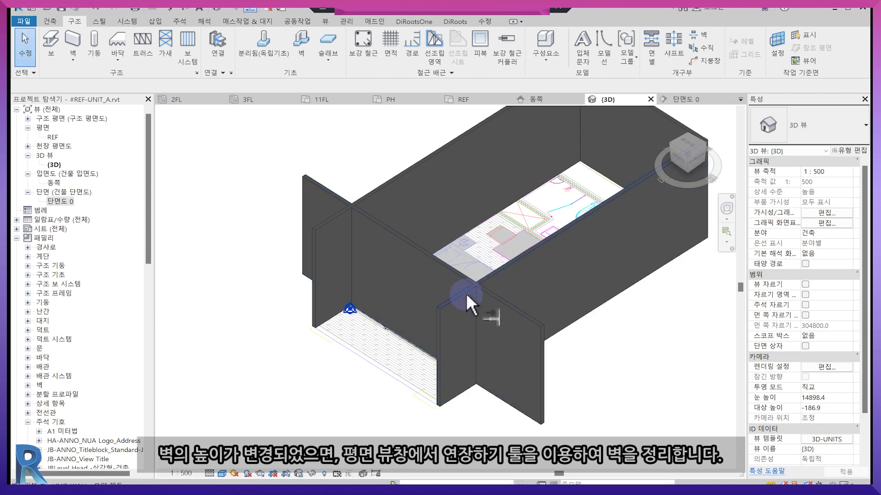
key(t)
key(r)
click(382, 214)
click(385, 229)
key(Escape)
scroll(398, 274, down, 2)
middle_drag(396, 293, 395, 310)
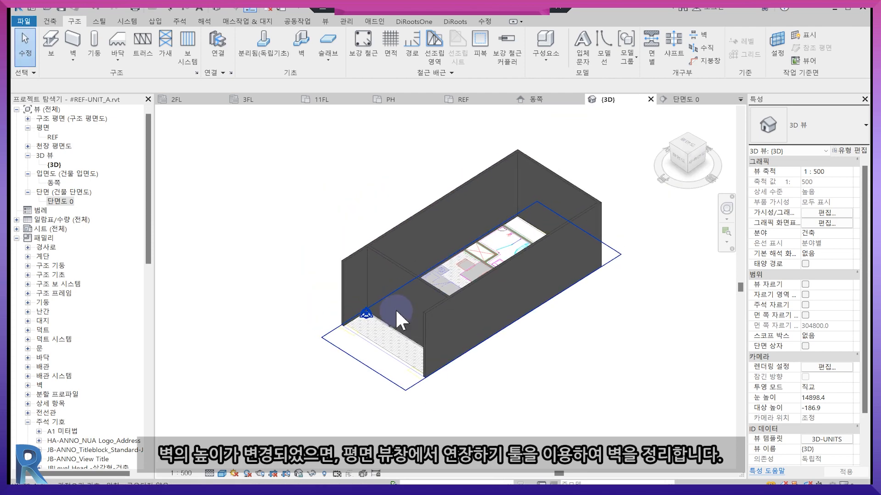
click(460, 293)
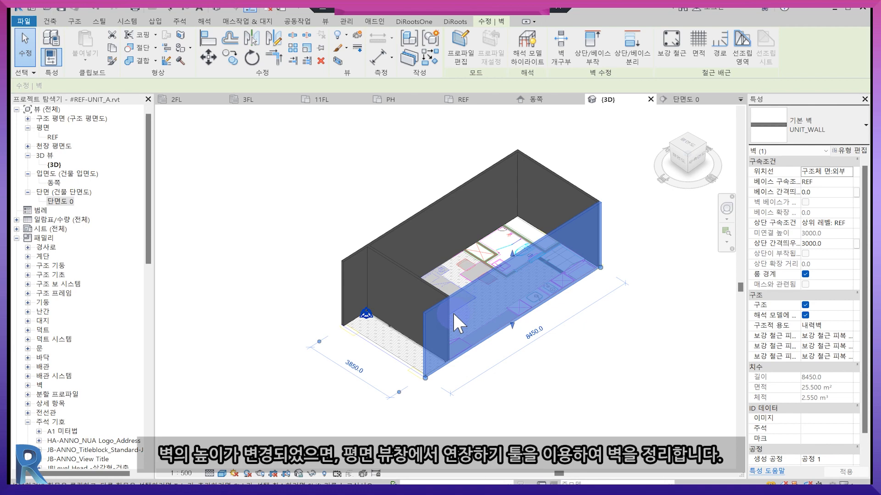
key(Escape)
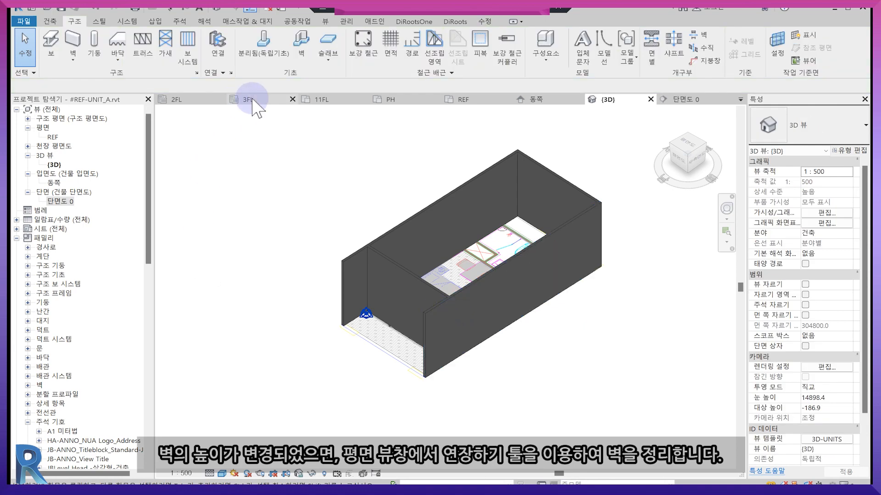
Step: In the REF floor plan, copy the unit's long outer wall on the shower side to the partition beside the toilet
click(493, 98)
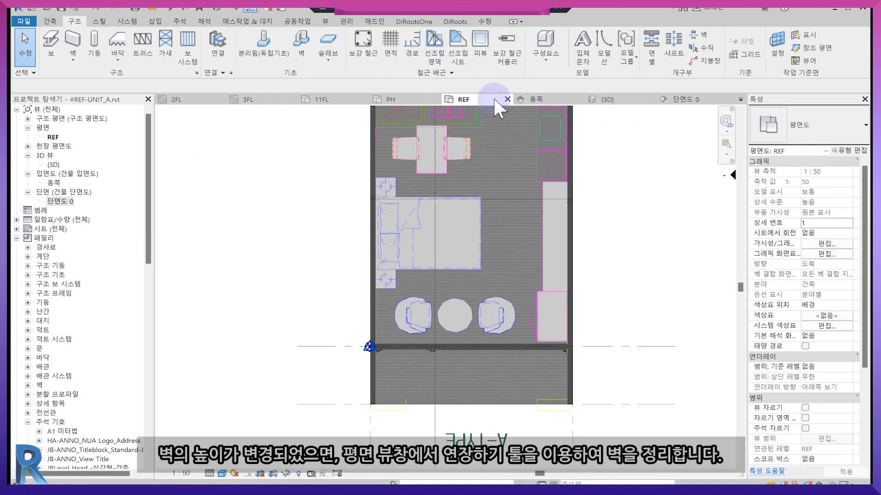
middle_drag(540, 377, 543, 435)
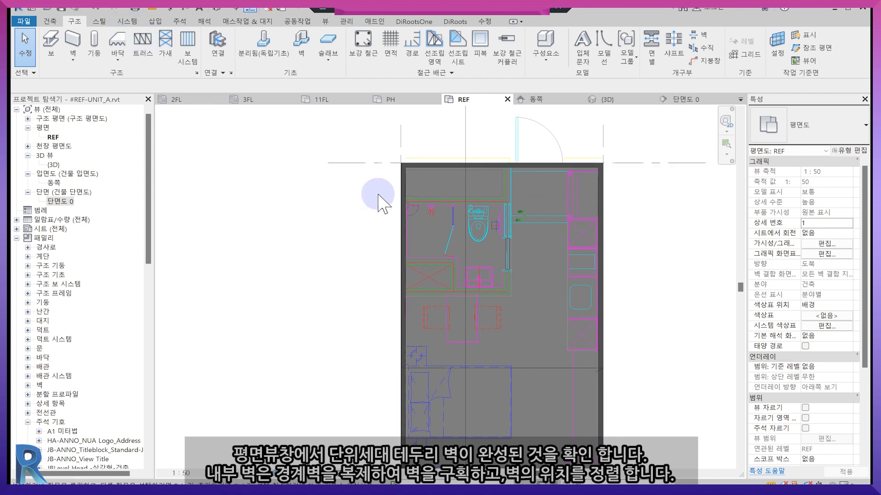
scroll(405, 200, up, 5)
click(404, 201)
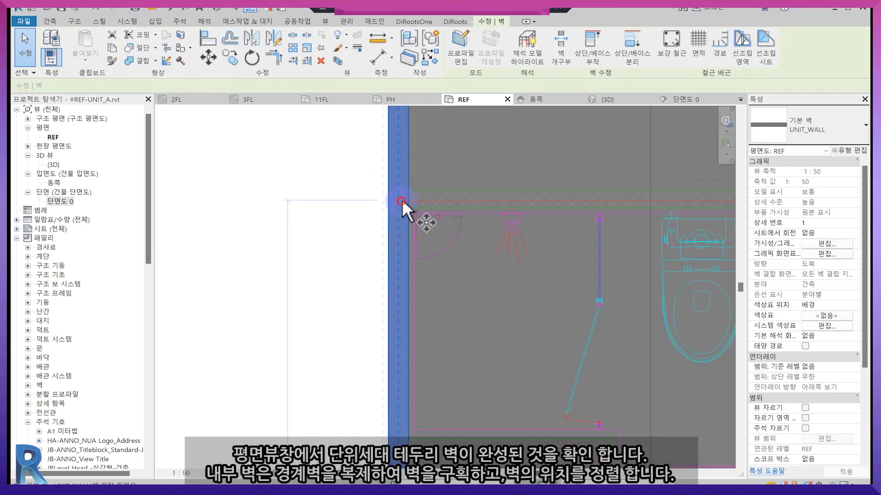
key(c)
key(o)
click(401, 201)
middle_drag(528, 204, 165, 240)
scroll(425, 220, up, 2)
click(425, 219)
middle_drag(430, 222, 445, 244)
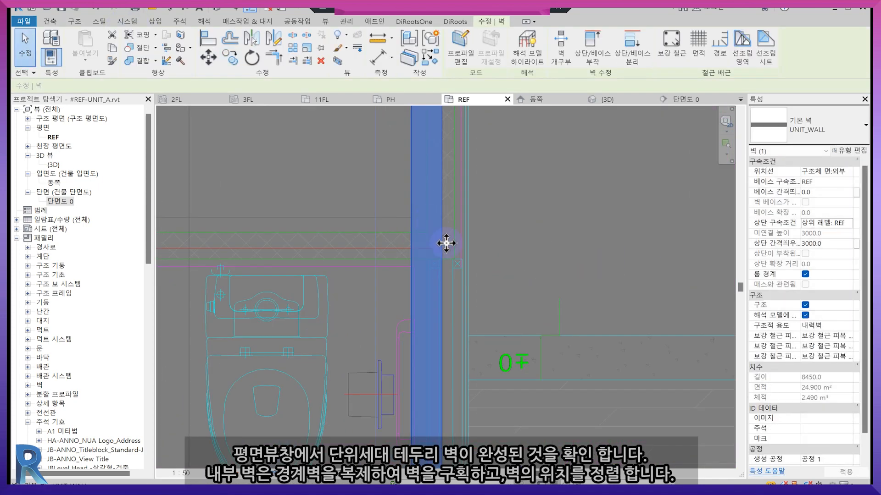
scroll(446, 244, up, 2)
key(Escape)
Step: Align the copied wall with the bathroom side partition line in the underlying drawing
key(a)
key(l)
click(458, 193)
click(440, 199)
scroll(439, 199, down, 3)
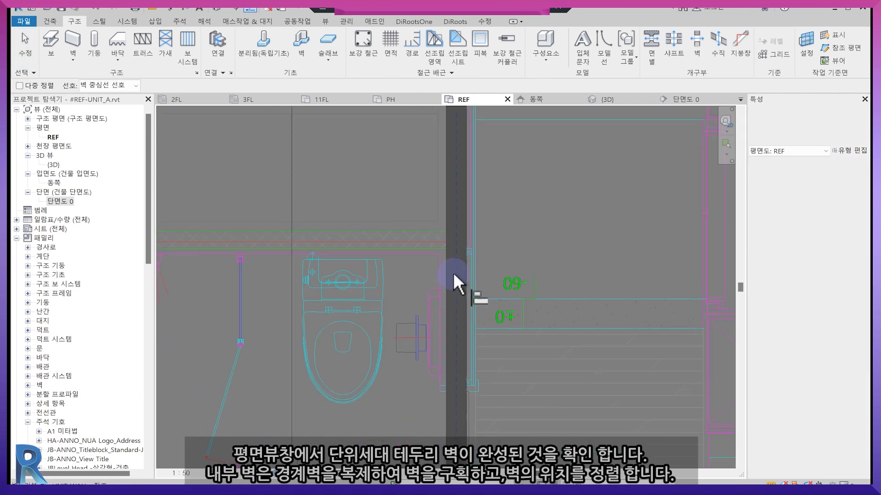
scroll(450, 269, up, 2)
key(t)
key(r)
scroll(435, 249, up, 2)
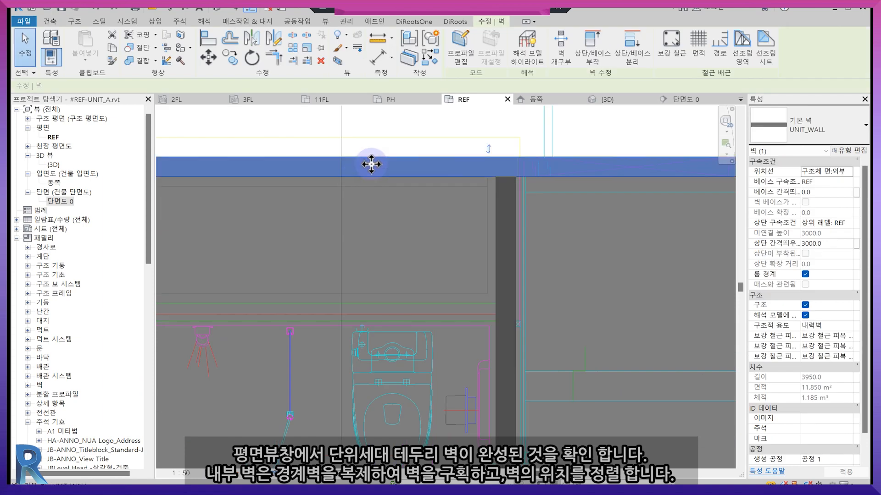
Step: Copy the entrance-side outer wall inward and align the copy with the partition line behind the toilet and shower
key(c)
key(o)
click(371, 164)
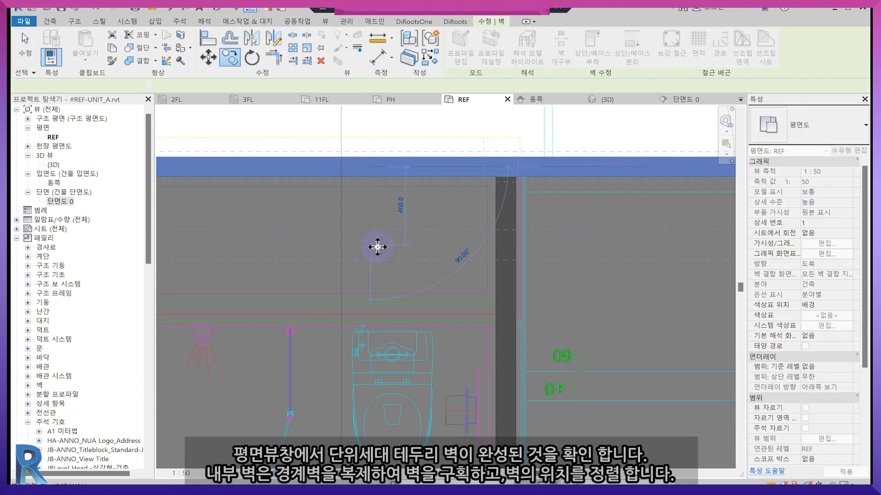
click(377, 246)
key(a)
key(l)
click(408, 236)
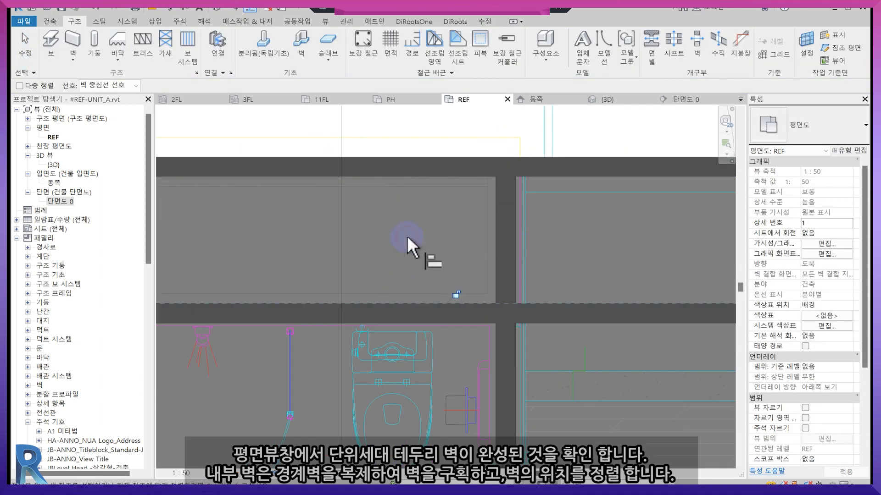
key(Escape)
key(Escape)
Step: Trim the partition behind the toilet so it ends at the bathroom side wall
key(t)
key(r)
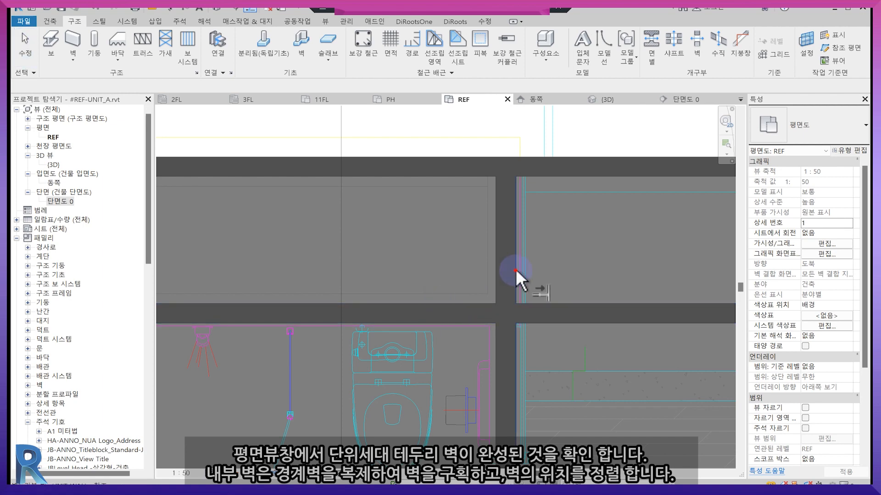
click(514, 269)
click(463, 312)
middle_drag(208, 314, 395, 314)
scroll(366, 335, down, 2)
middle_drag(344, 342, 295, 139)
scroll(382, 312, down, 1)
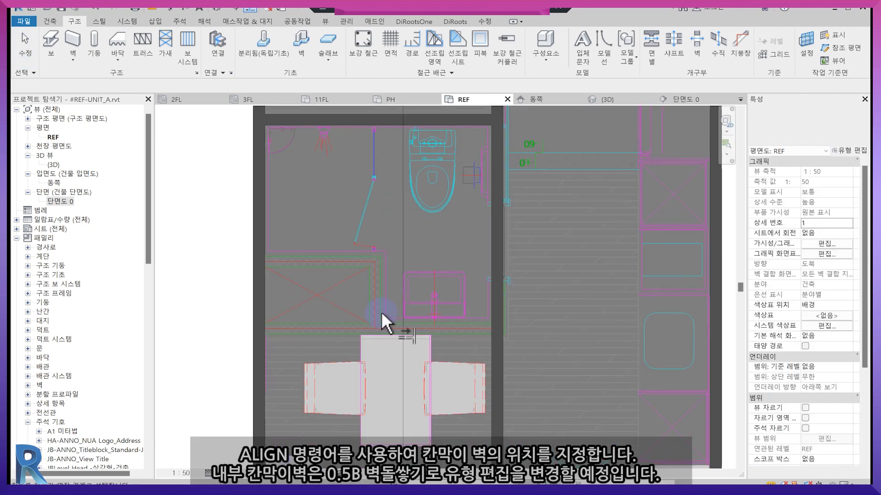
scroll(381, 312, up, 4)
scroll(393, 327, down, 2)
middle_drag(357, 241, 439, 368)
key(Escape)
Step: Copy the partition behind the toilet towards the dining table and align it with the partition line between washbasin and table
click(430, 216)
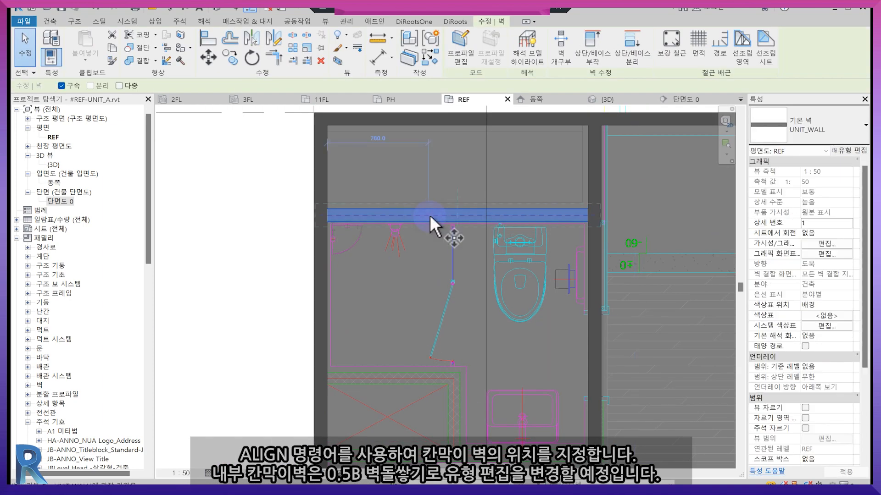
key(c)
key(o)
click(429, 216)
click(429, 406)
middle_drag(431, 423, 397, 230)
scroll(403, 235, up, 3)
key(Escape)
scroll(403, 246, up, 3)
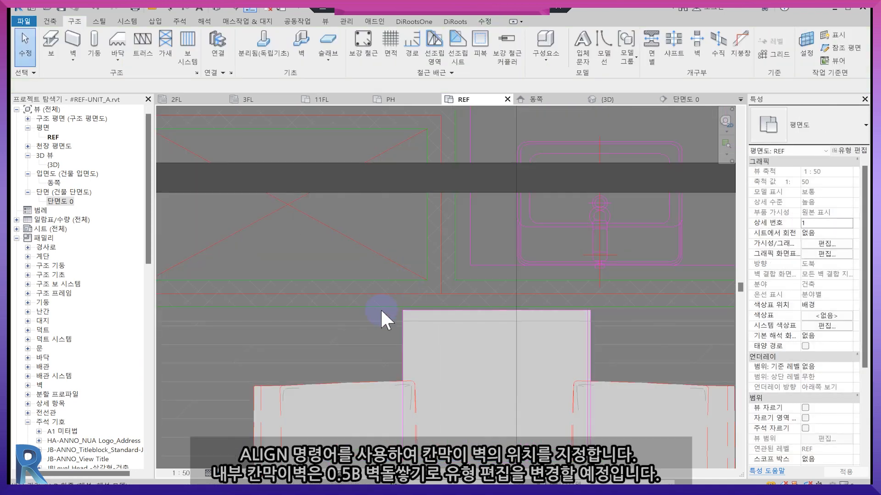
key(a)
key(l)
click(381, 308)
click(371, 192)
scroll(380, 211, down, 4)
middle_drag(384, 251, 390, 277)
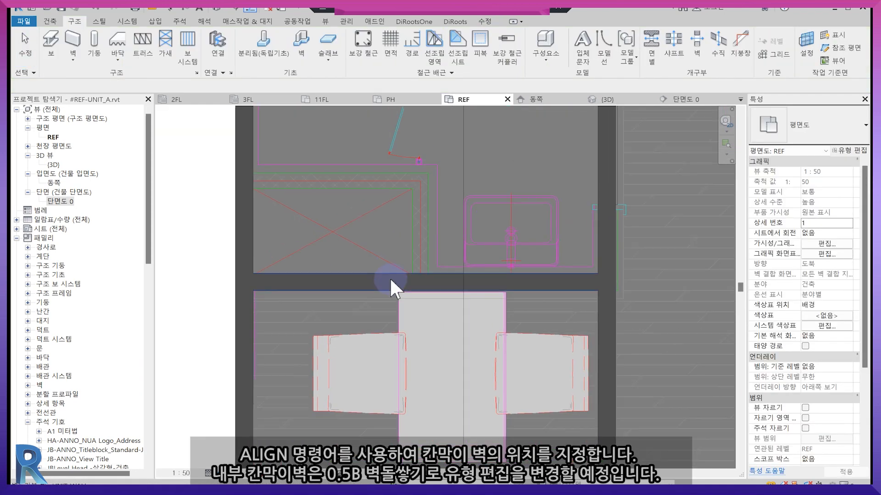
Step: Copy the partition by the dining table towards the shower and align it with the shaft's shower-side wall line
key(Escape)
click(384, 279)
key(c)
key(o)
click(374, 290)
click(373, 215)
scroll(381, 211, up, 3)
key(Escape)
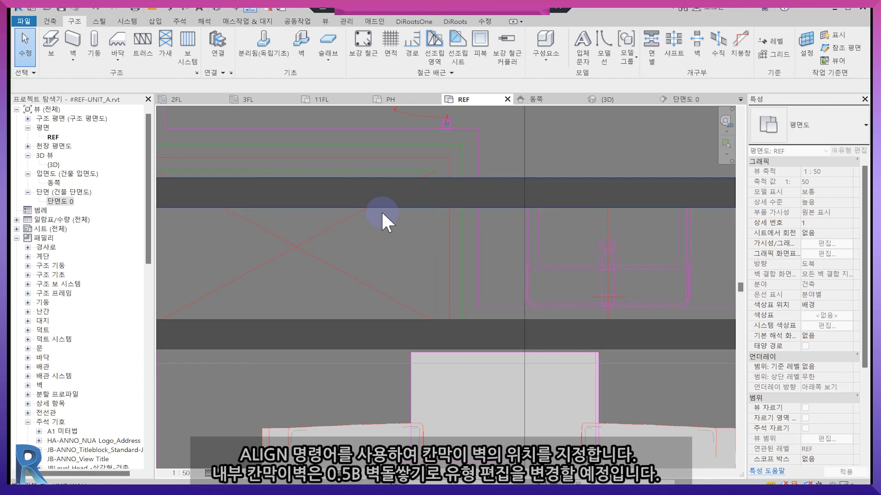
key(a)
key(l)
click(384, 144)
click(378, 179)
scroll(378, 179, down, 1)
scroll(384, 190, down, 1)
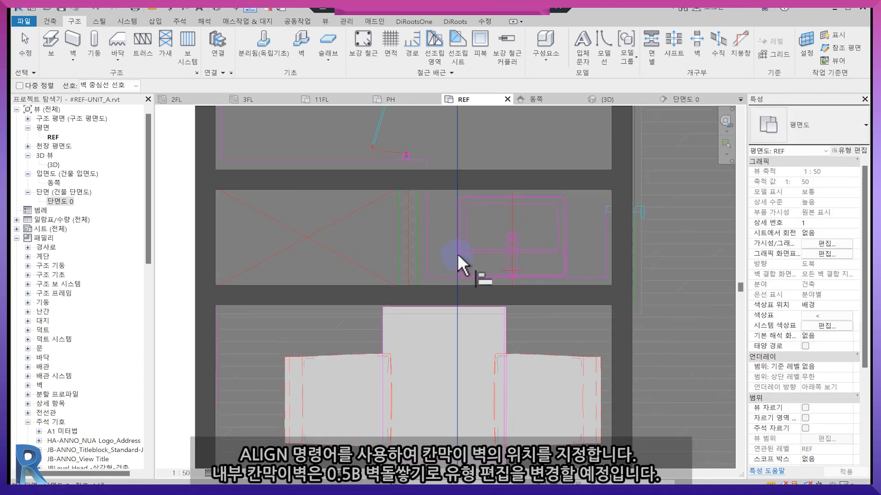
Step: Copy the bathroom side wall to the shaft's washbasin side, align it with the drawing line and join it to the shaft's shower-side wall
key(Escape)
click(623, 257)
key(c)
key(o)
click(623, 258)
click(382, 256)
key(Escape)
scroll(389, 255, up, 3)
scroll(389, 254, down, 5)
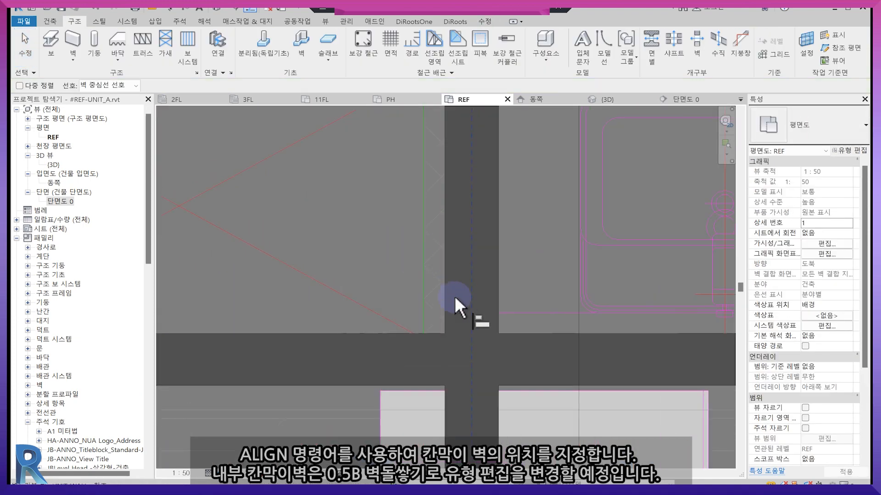
key(a)
key(l)
click(442, 250)
key(Escape)
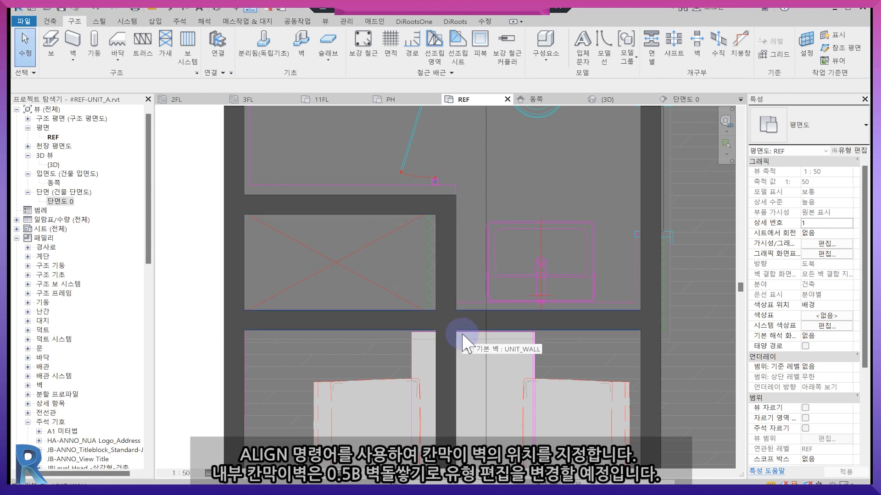
Step: Trim the shaft wall and the bathroom side wall where they meet the partition by the dining table
click(443, 286)
key(Escape)
scroll(442, 280, down, 3)
key(t)
key(r)
click(495, 291)
click(522, 239)
scroll(509, 262, down, 2)
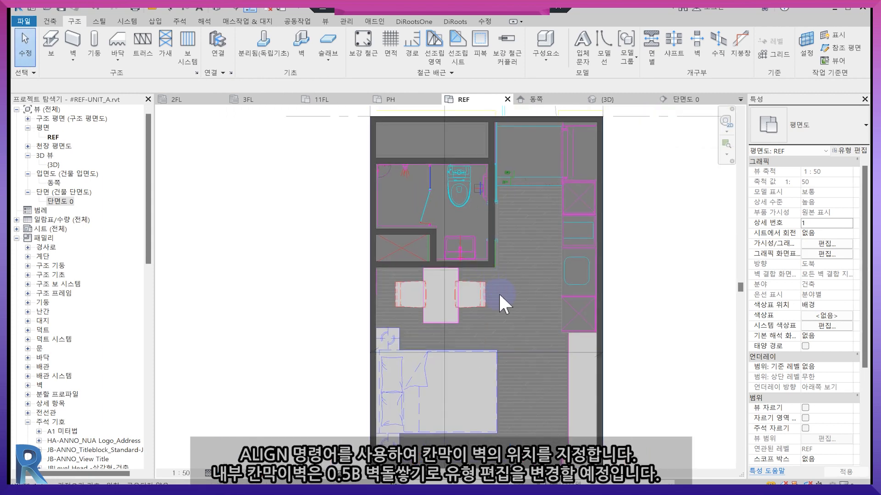
Step: Close the 단면도 0 section view and open the unit's {3D} view
click(694, 99)
click(722, 99)
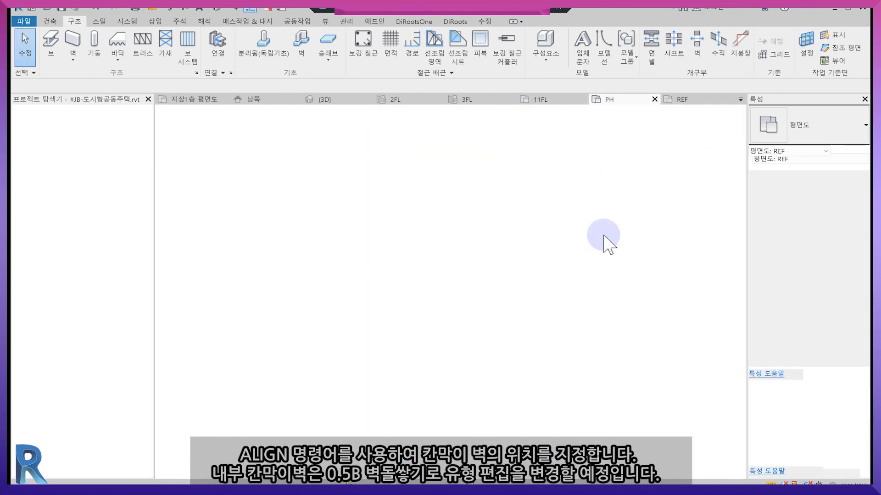
click(696, 100)
double_click(53, 163)
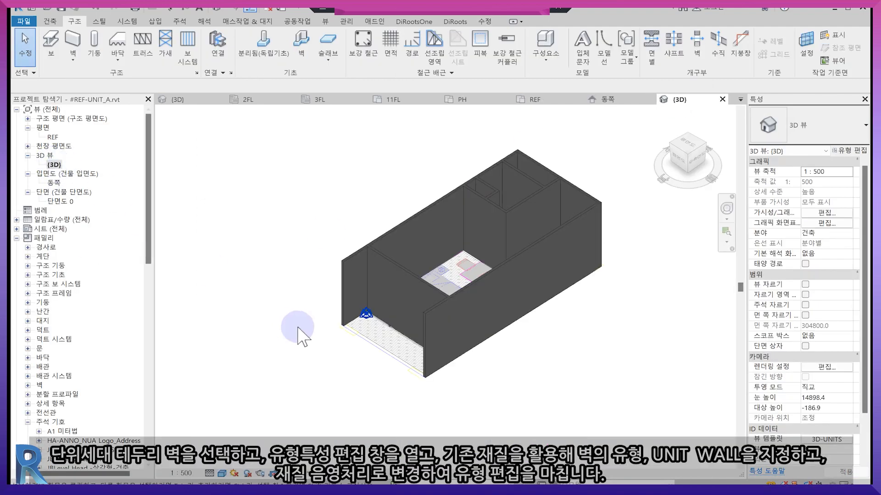
scroll(487, 241, up, 1)
middle_drag(487, 241, 489, 262)
Step: Open the structure material of the outer side wall's UNIT_WALL type and duplicate the WALL material as #JB-UNIT-WALL
click(501, 290)
click(848, 151)
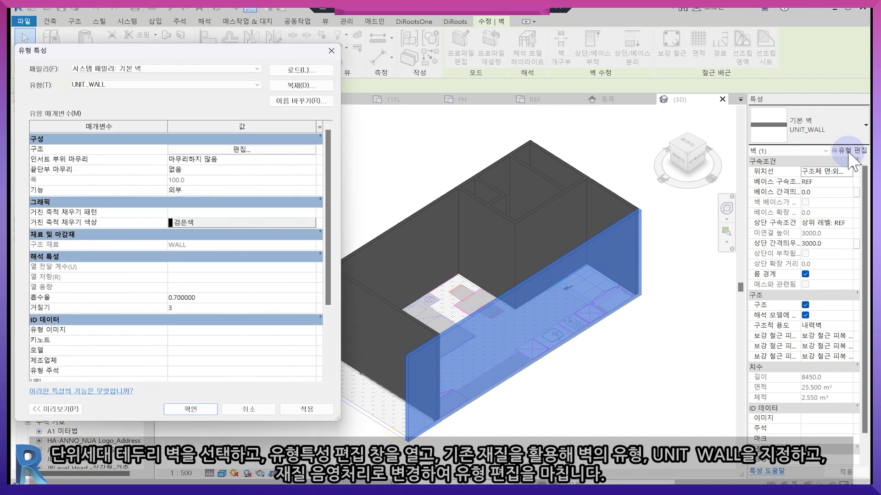
click(220, 149)
click(151, 156)
click(186, 156)
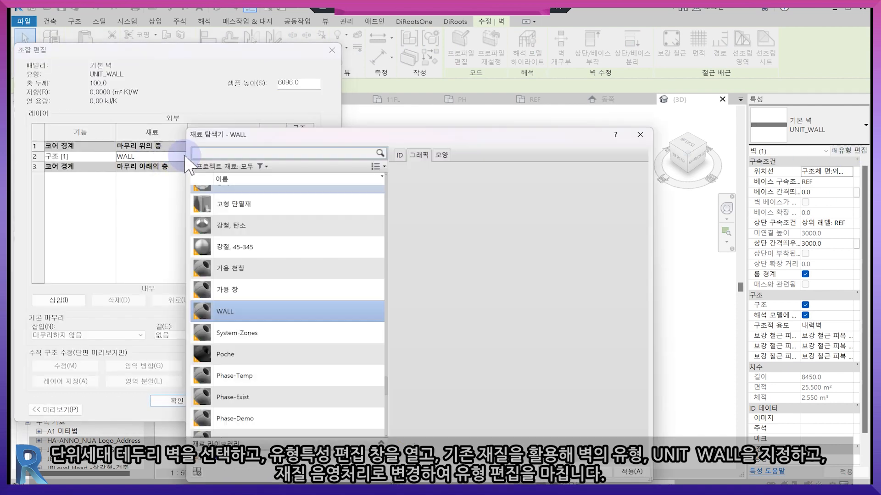
right_click(235, 316)
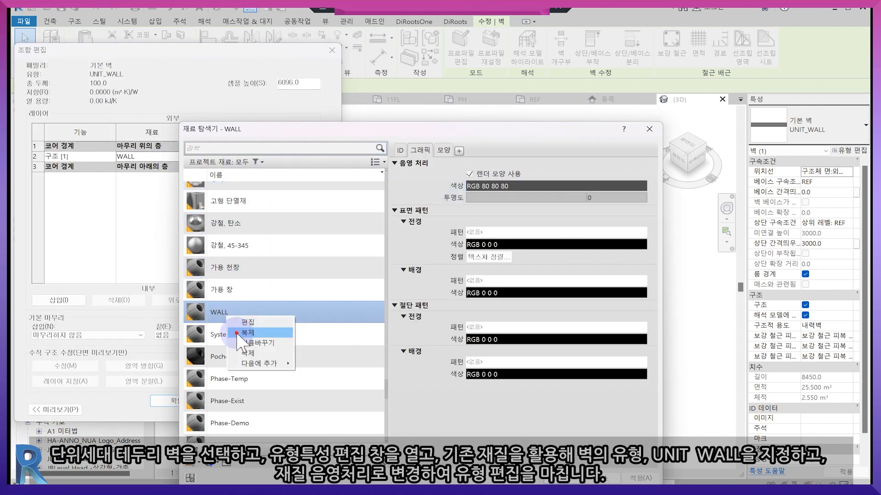
click(236, 333)
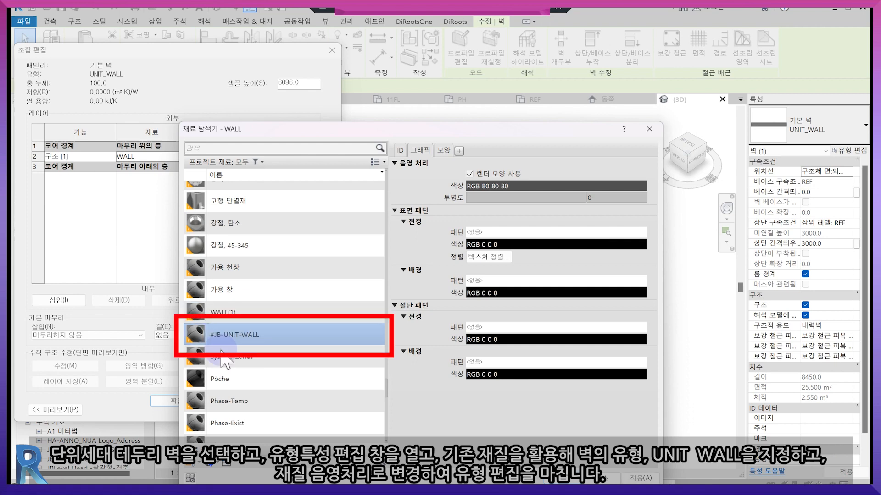
Step: Delete the extra WALL(1) material and select #JB-UNIT-WALL in the material list
scroll(236, 376, up, 10)
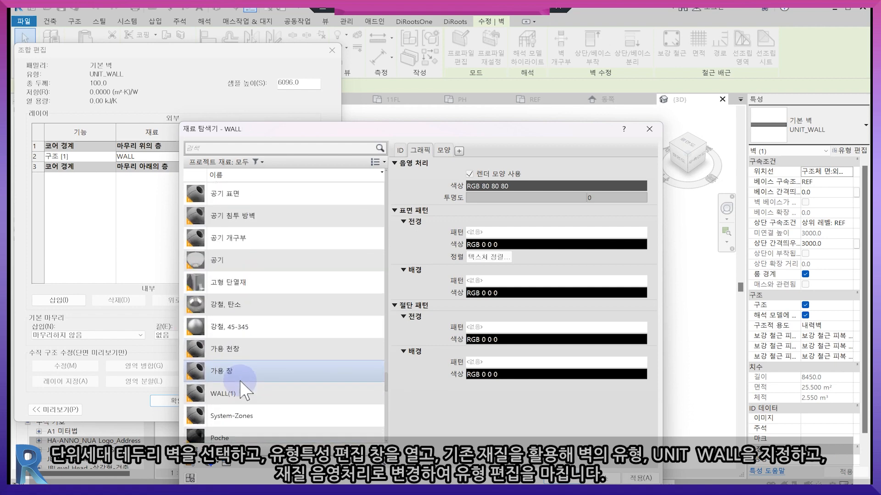
right_click(237, 388)
click(261, 425)
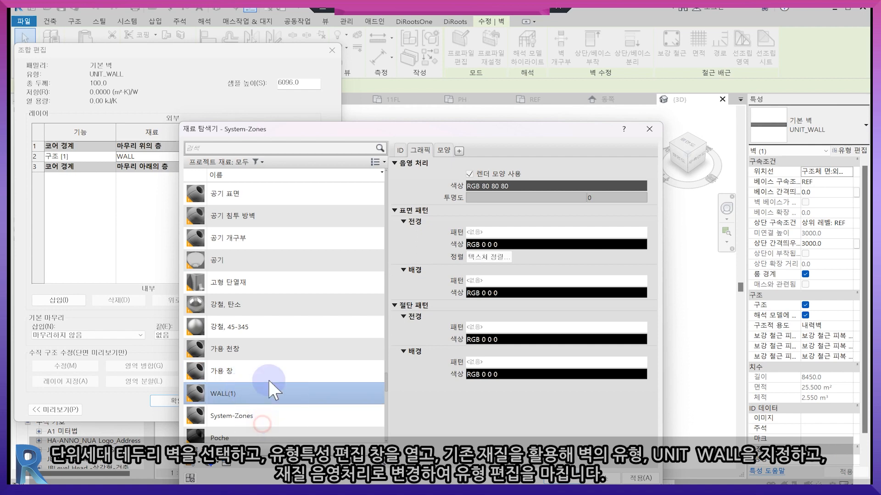
scroll(270, 366, down, 10)
click(257, 431)
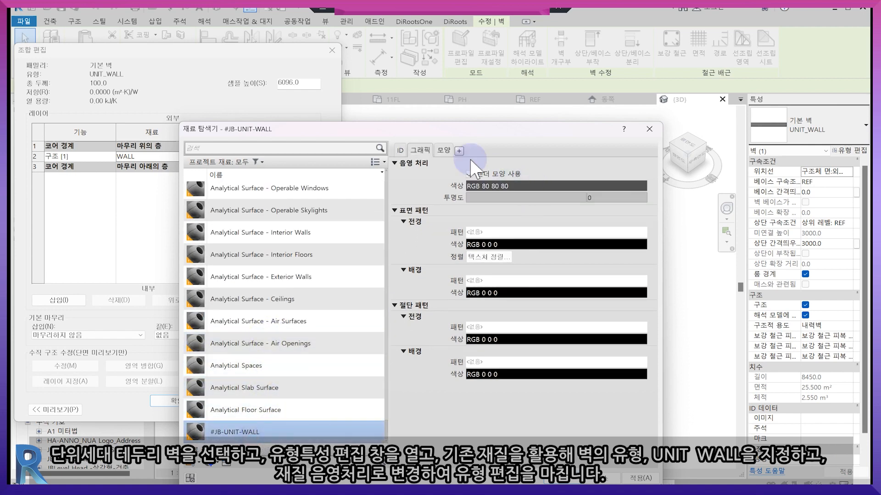
Step: Give #JB-UNIT-WALL a light grey appearance and assign it to the structure layer of the UNIT_WALL type
click(444, 151)
click(372, 295)
click(469, 394)
click(559, 478)
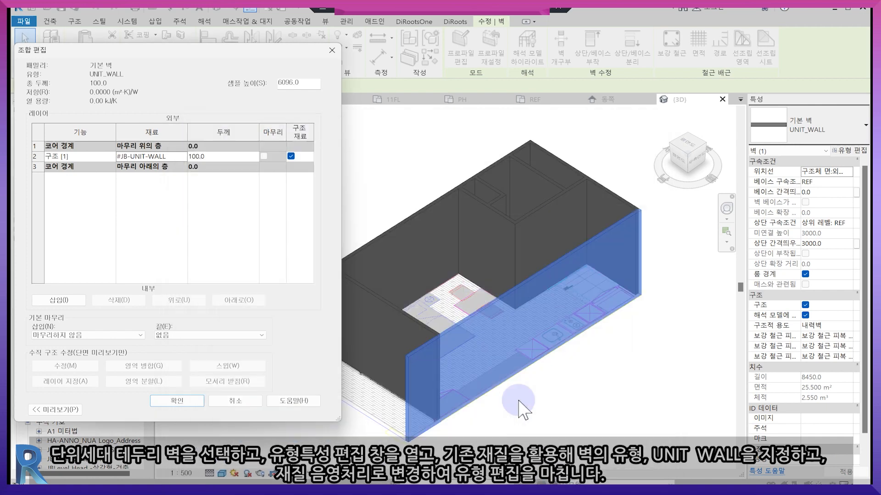
click(196, 401)
click(200, 409)
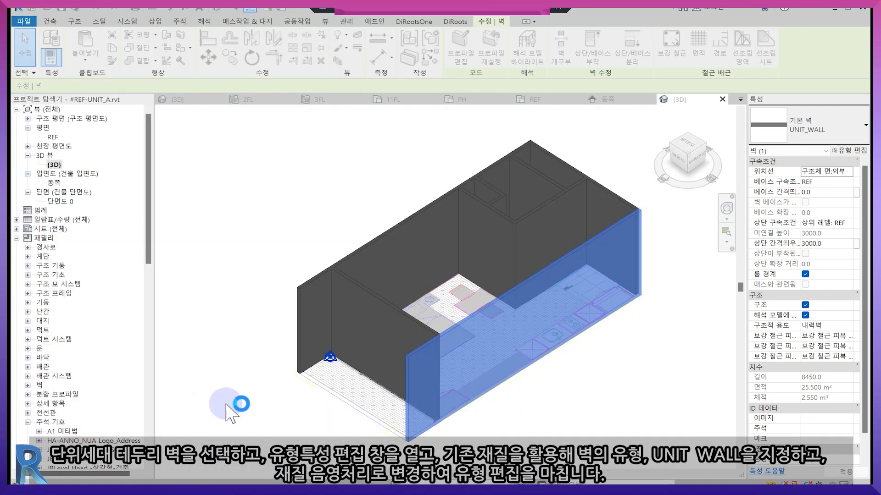
click(326, 426)
Step: Review the imported-category visibility overrides of the 3D-UNITS view template, including the UNITS-A drawing, and accept them
scroll(587, 388, down, 1)
middle_drag(588, 389, 557, 358)
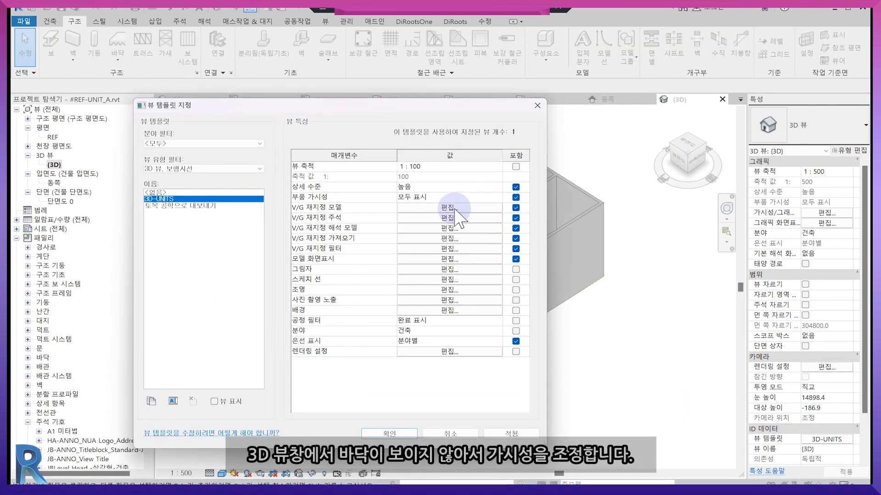
click(452, 207)
click(547, 58)
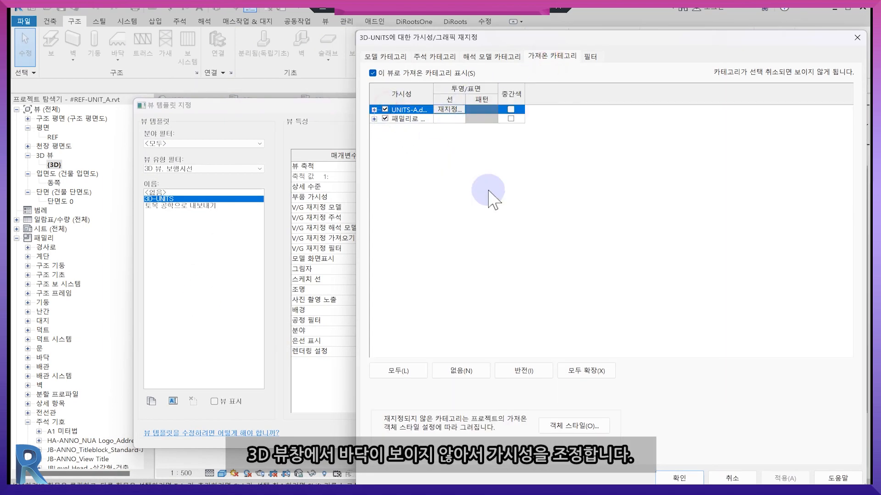
click(678, 478)
click(398, 431)
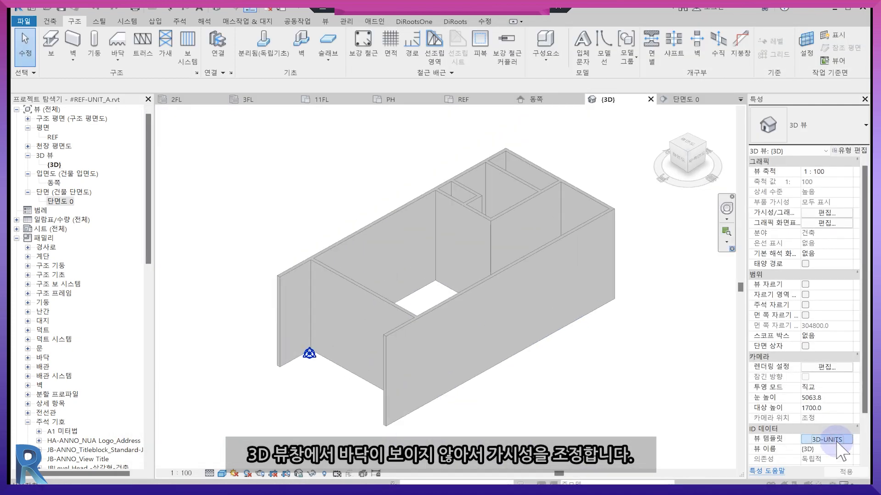
Step: Edit the 바닥 (floor) category of the 실내 filter in the 3D-UNITS view template so the slab shows, and apply the template
click(826, 439)
click(450, 207)
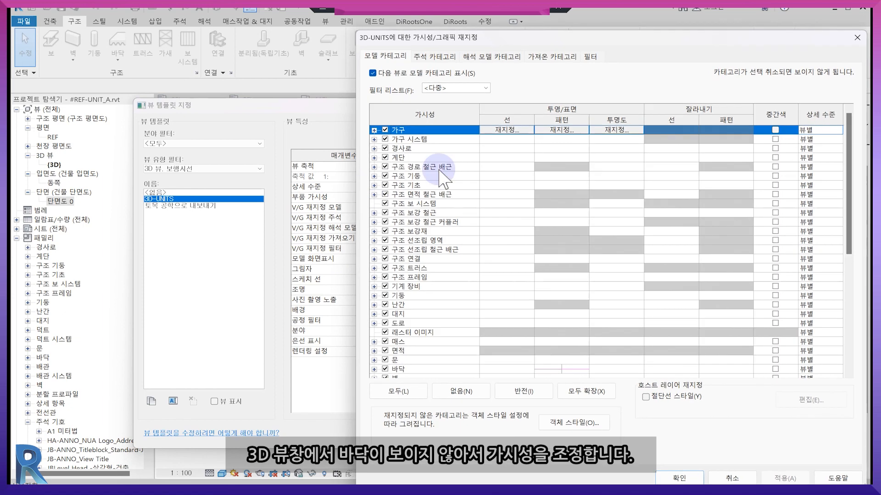
click(590, 57)
click(415, 112)
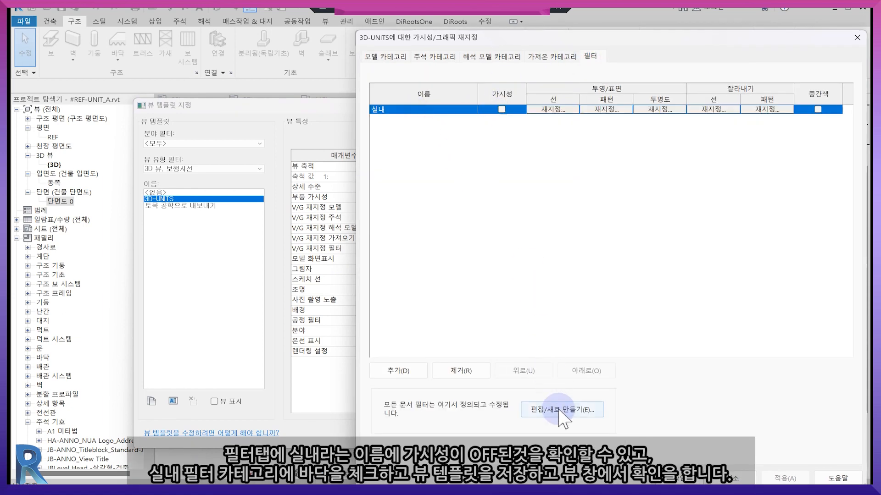
click(562, 410)
scroll(295, 321, down, 3)
scroll(298, 376, down, 2)
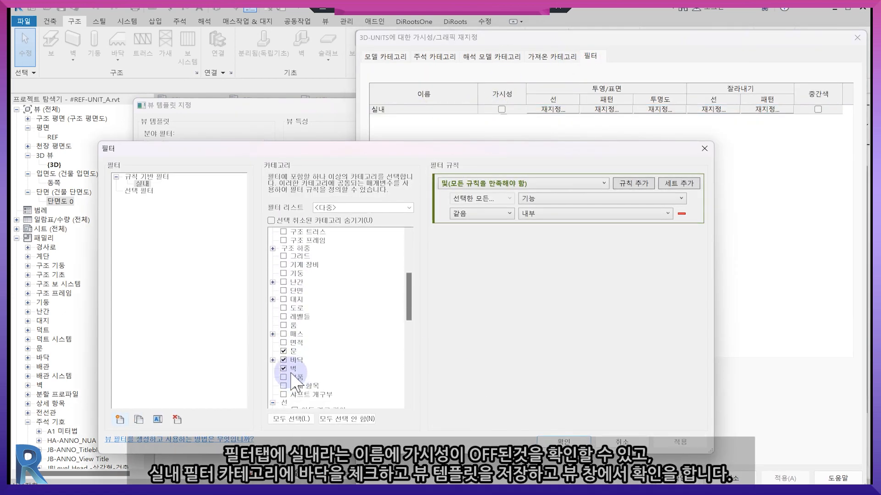
click(563, 442)
click(684, 477)
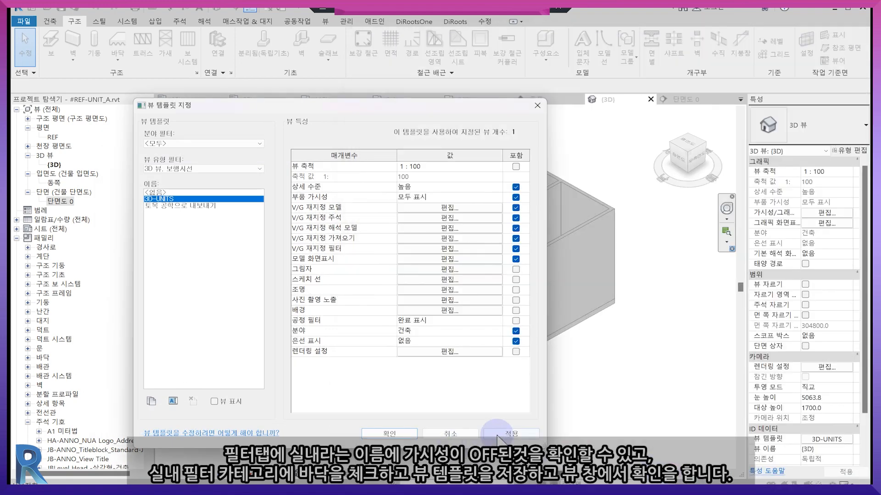
click(509, 444)
scroll(550, 418, up, 1)
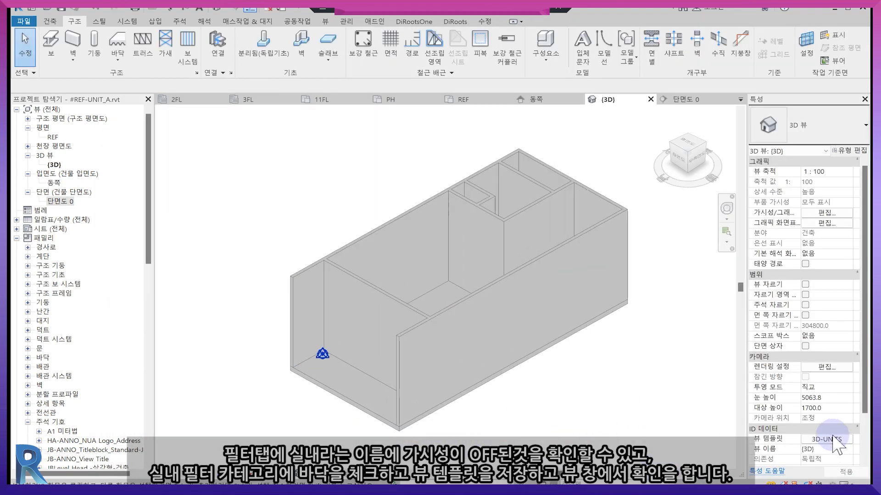
Step: Turn on the imported UNITS-A drawing in the 3D-UNITS view template's visibility overrides and apply the template
click(821, 439)
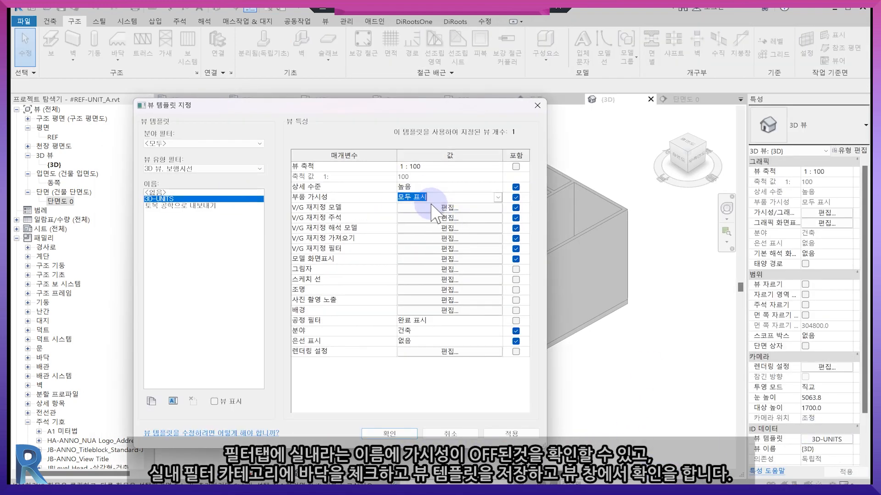
click(431, 206)
click(513, 58)
click(547, 56)
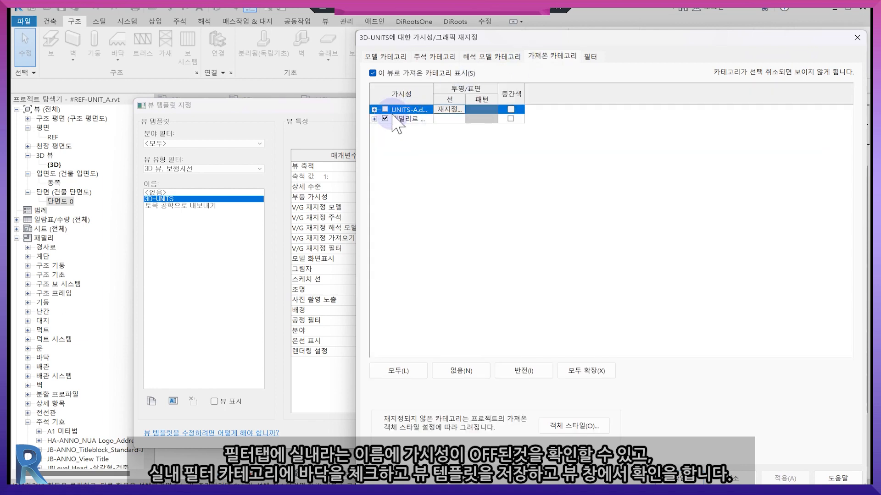
click(684, 477)
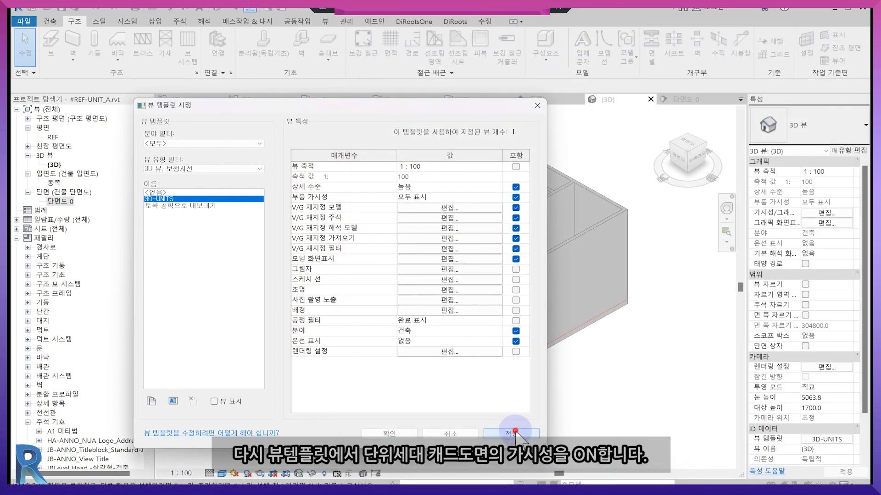
click(399, 425)
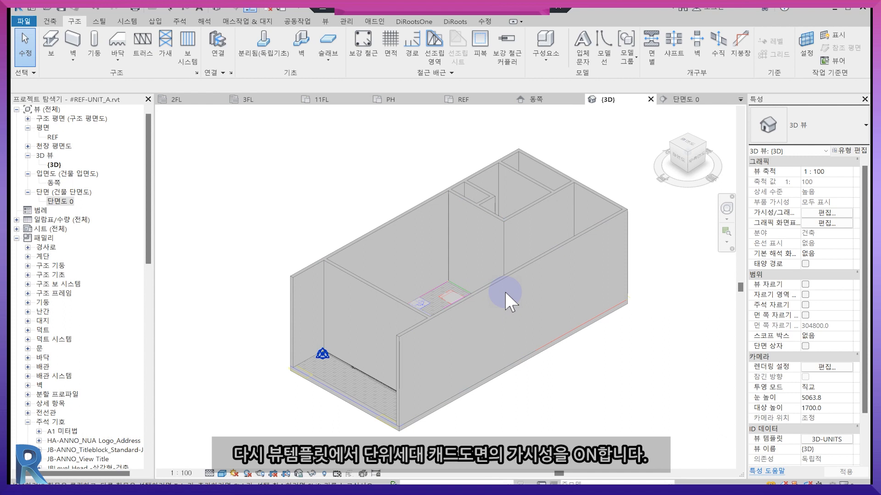
Step: Enable the section box in the {3D} view and lower its top face to cut through the unit's walls
scroll(505, 299, down, 1)
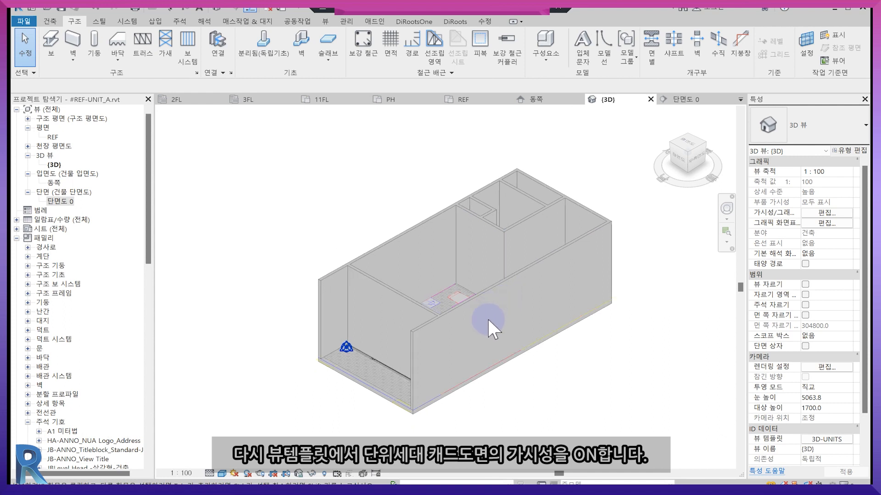
middle_drag(487, 317, 491, 350)
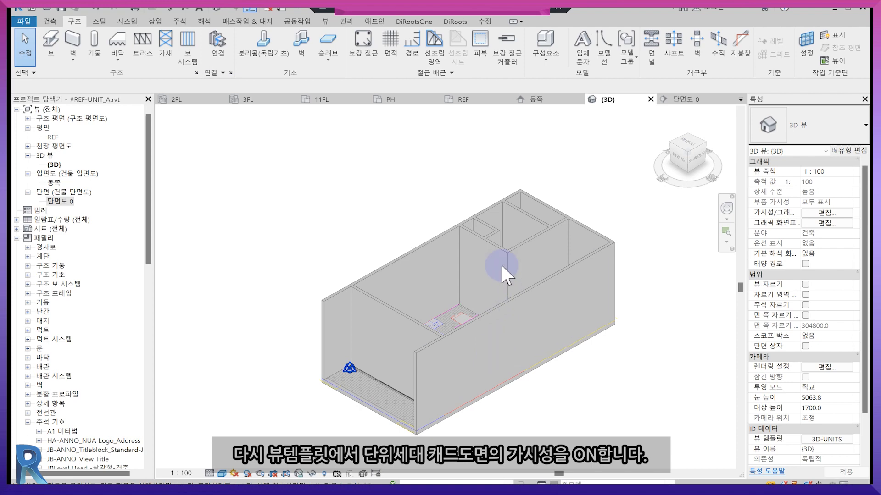
click(501, 249)
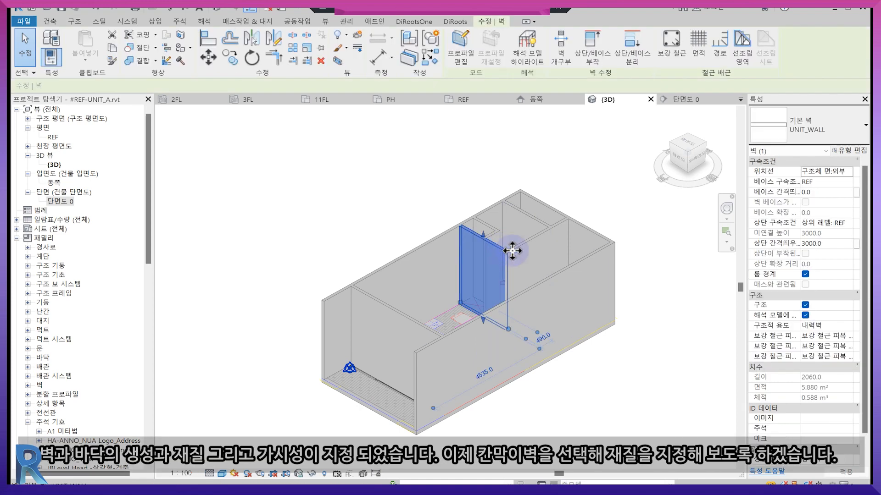
click(687, 301)
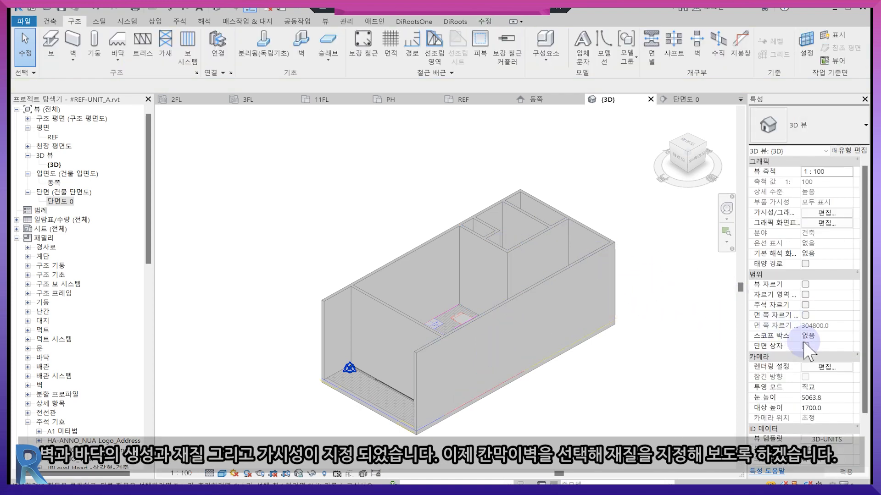
click(634, 235)
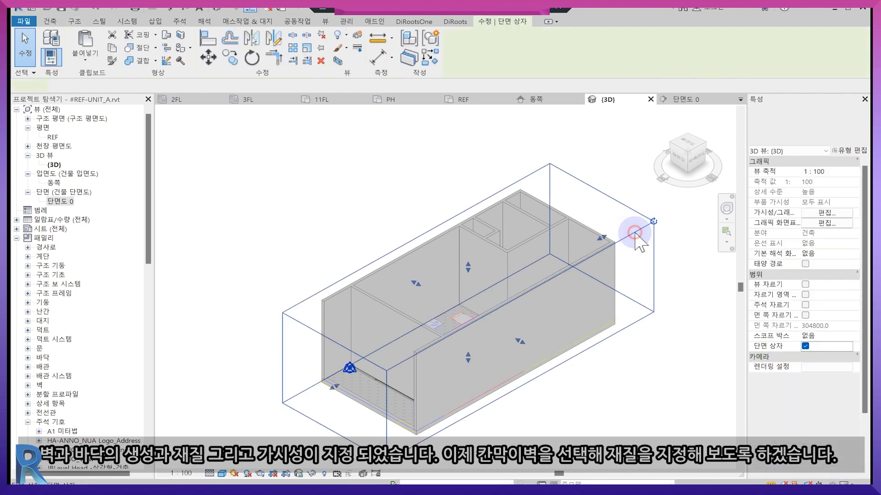
drag(469, 296, 471, 310)
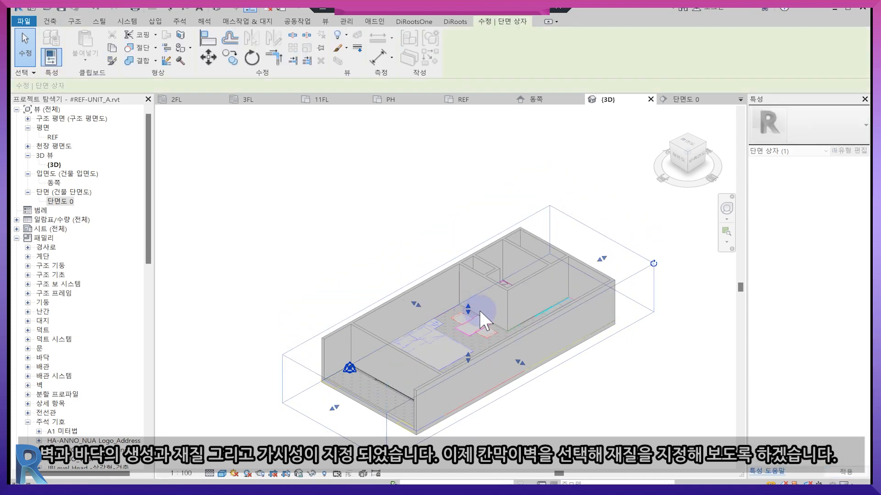
click(603, 389)
Step: Duplicate the inner partition wall's UNIT_WALL type as UNIT_벽돌쌓기
scroll(519, 334, up, 1)
click(509, 311)
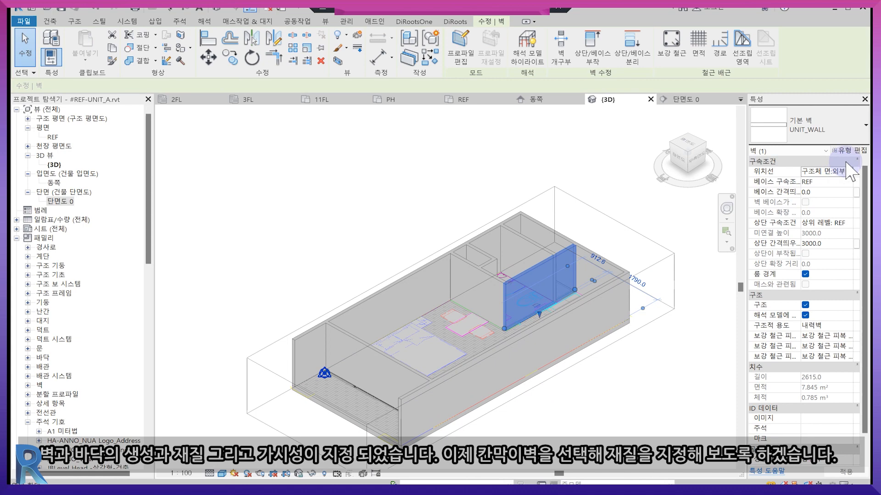
click(852, 151)
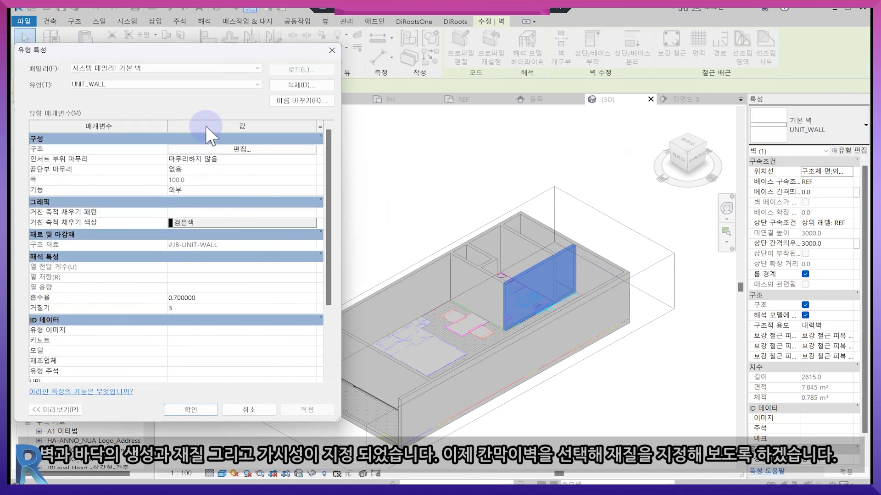
click(285, 87)
click(168, 227)
key(BackSpace)
key(BackSpace)
key(BackSpace)
key(BackSpace)
key(BackSpace)
key(BackSpace)
text(벽돌쌓)
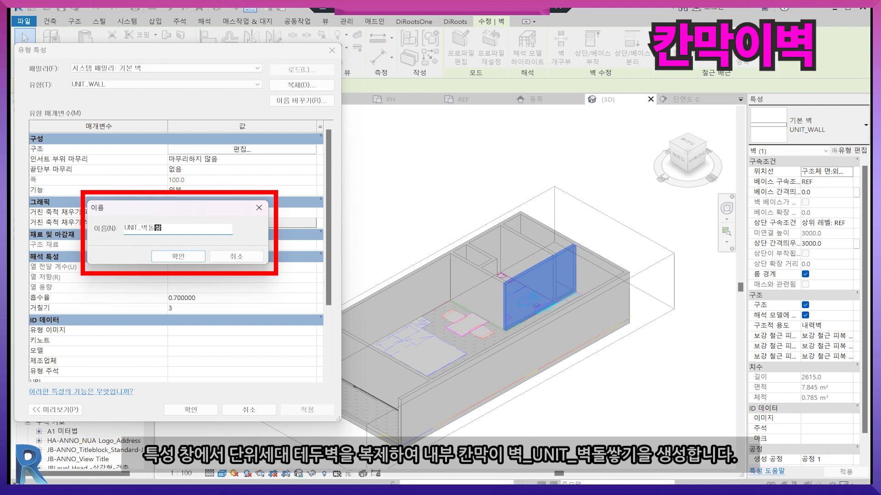
text(기)
click(178, 255)
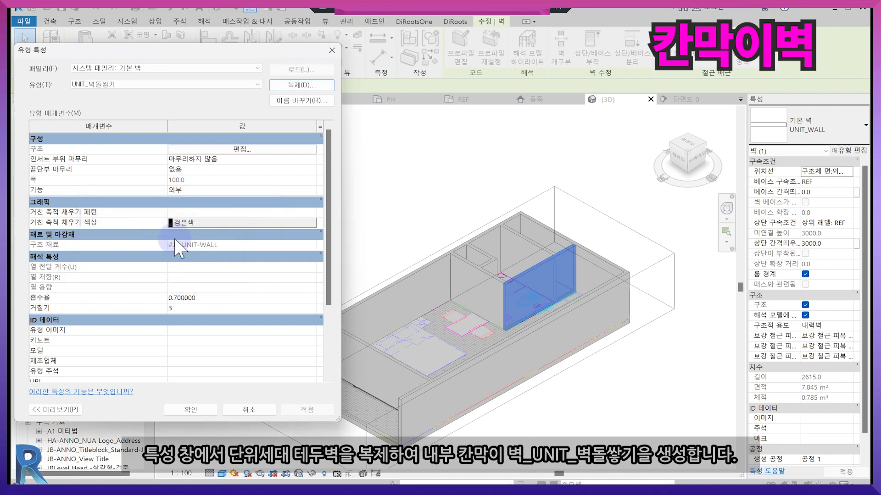
Step: Open the structure layer material of UNIT_벽돌쌓기 and duplicate #JB-UNIT-WALL as #JB-UNIT-벽돌쌓기
click(242, 149)
click(181, 156)
click(186, 156)
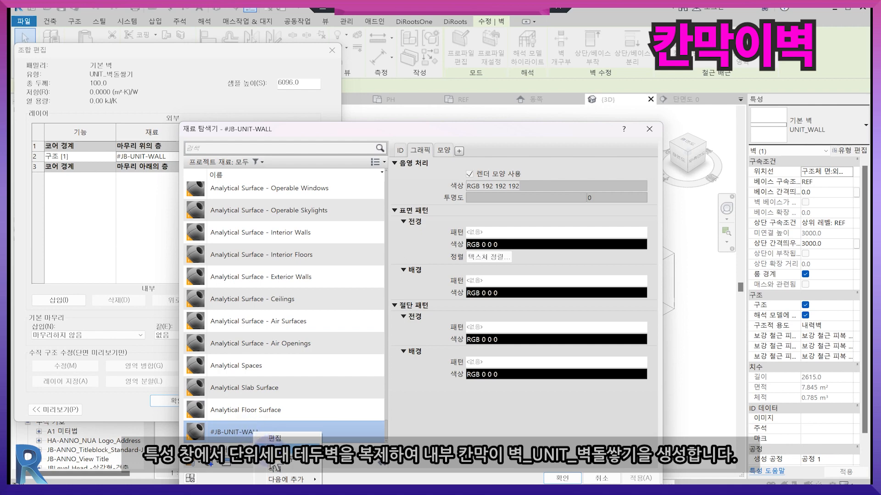
click(272, 464)
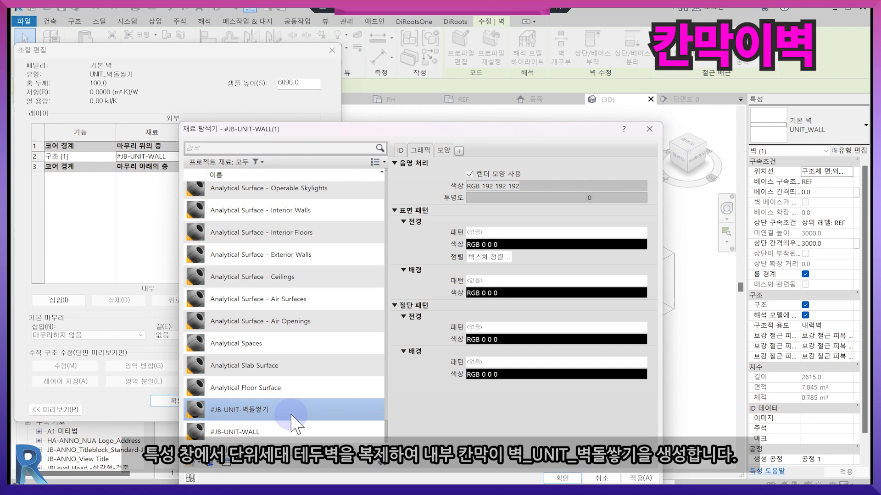
Step: Create a crosshatch pattern named 블록쌓기 at 45° with 1 mm spacings for the cut foreground of #JB-UNIT-벽돌쌓기
click(444, 150)
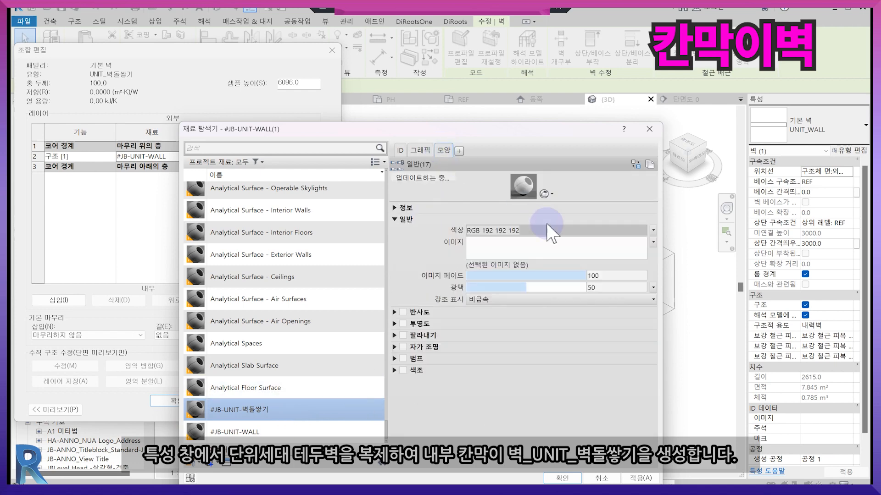
click(421, 150)
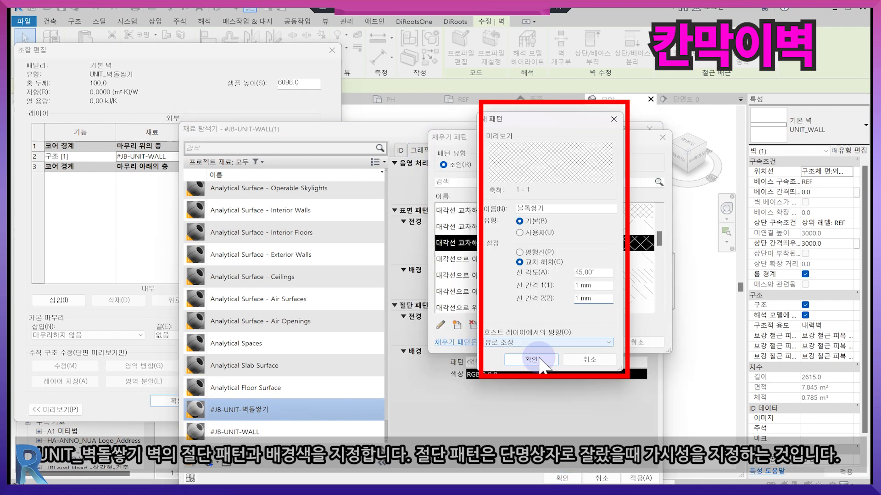
click(531, 360)
click(557, 340)
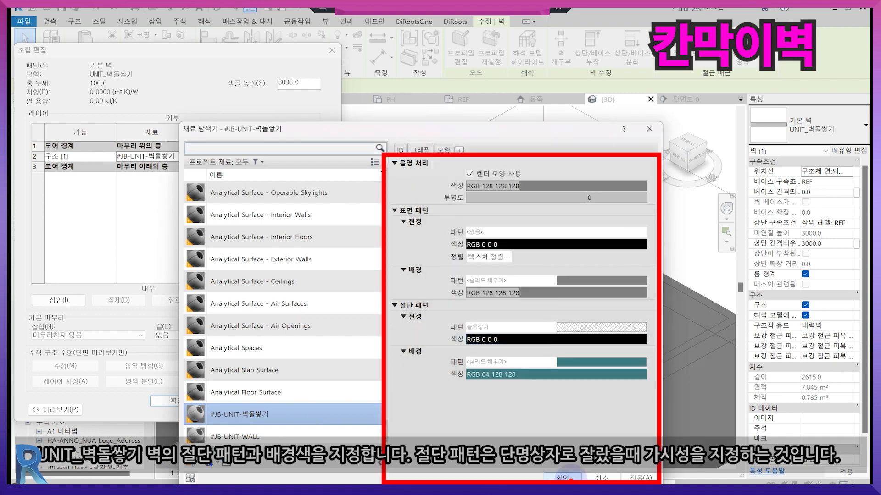
Step: Finish #JB-UNIT-벽돌쌓기 with RGB 128 128 128 shading and a solid RGB 64 128 128 cut background, and assign it to the UNIT_벽돌쌓기 structure layer
click(562, 478)
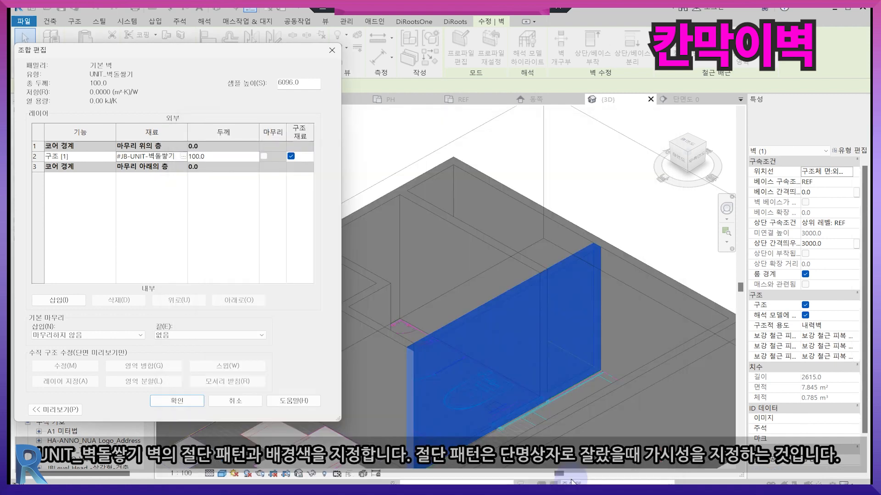
click(180, 400)
click(192, 407)
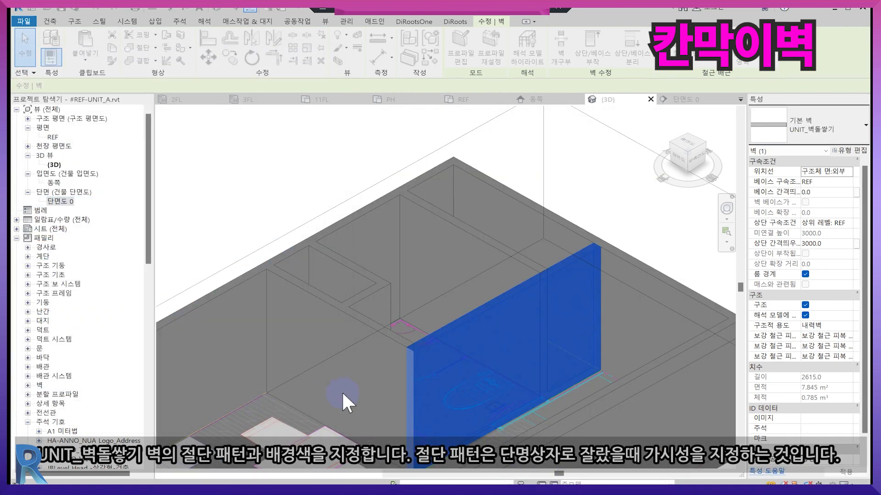
click(342, 391)
Step: Match the UNIT_벽돌쌓기 type from the changed partition wall onto the other inner partition walls
middle_drag(354, 409, 424, 412)
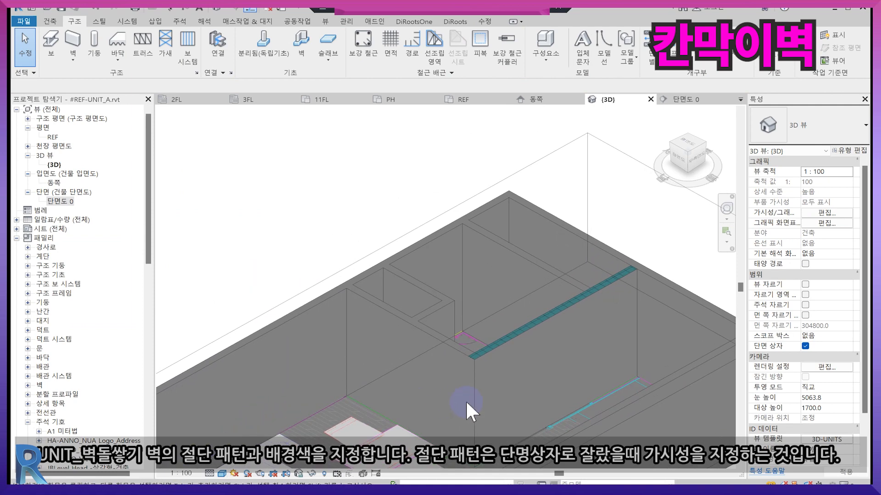
key(m)
key(a)
click(534, 338)
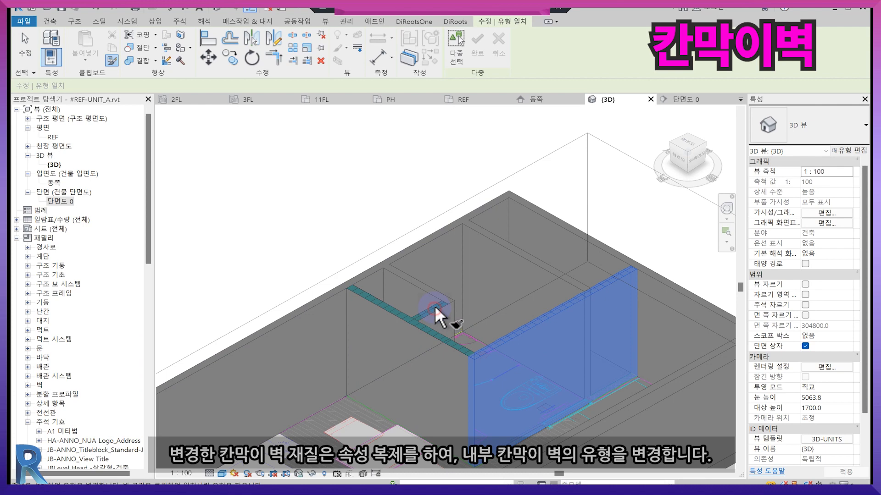
click(529, 279)
scroll(541, 307, down, 2)
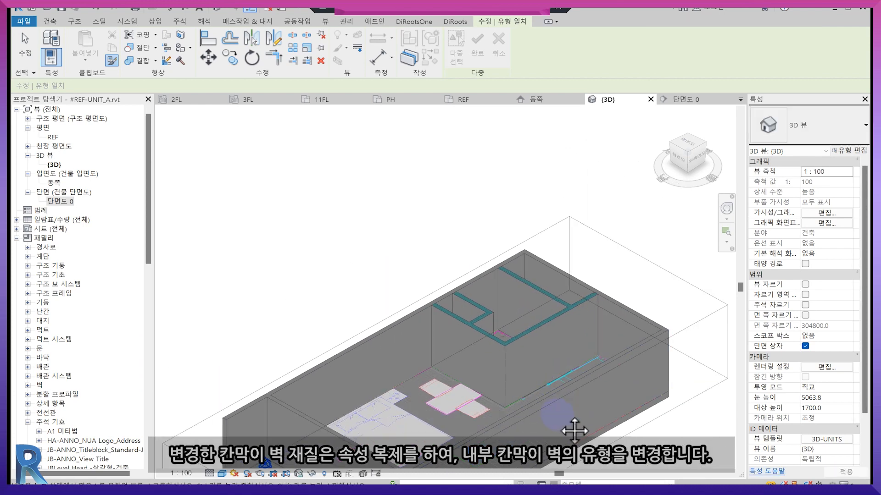
middle_drag(560, 413, 592, 408)
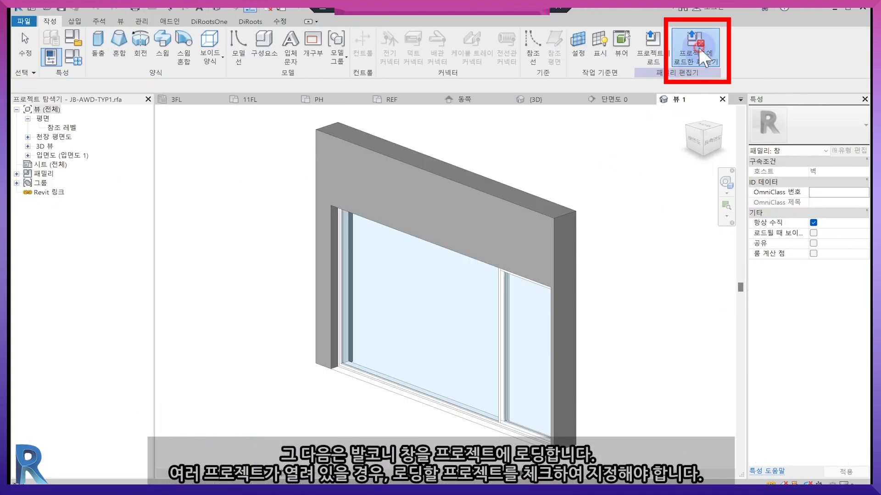
Step: Load the balcony window family JB-AWD-TYP1 into the #REF-UNIT_A.rvt project only
click(360, 205)
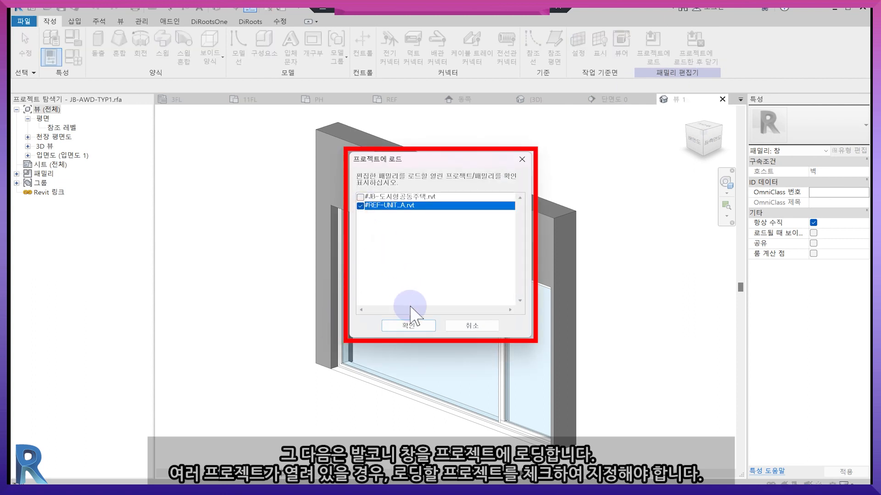
click(408, 325)
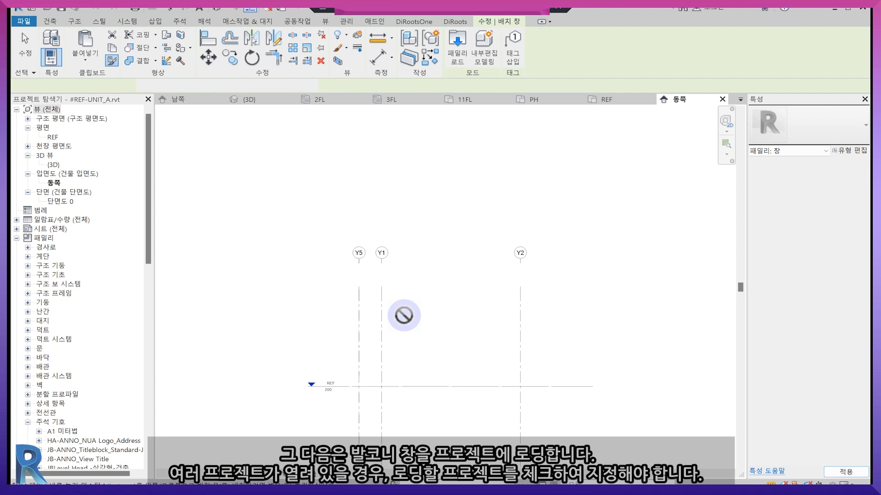
Step: Place the JB-AWD-TYP1 balcony window in the balcony-side wall of the REF floor plan, and open the {3D} view
click(613, 99)
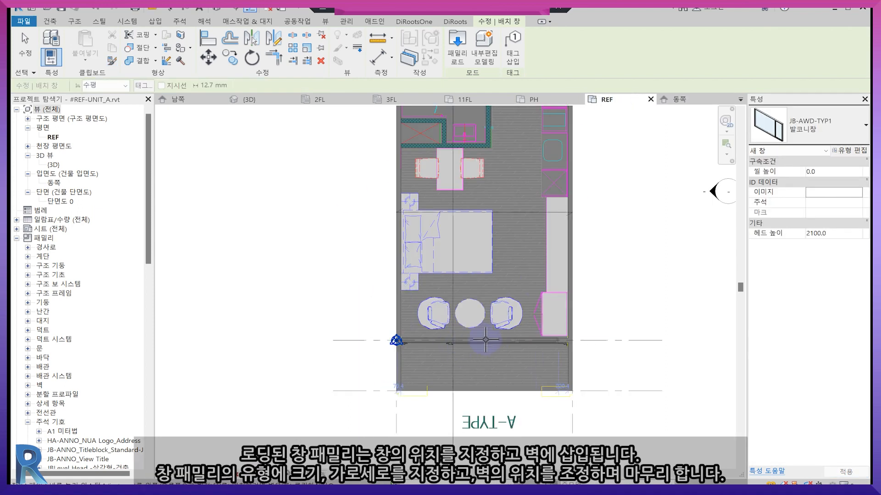
click(483, 339)
key(Escape)
scroll(460, 341, up, 2)
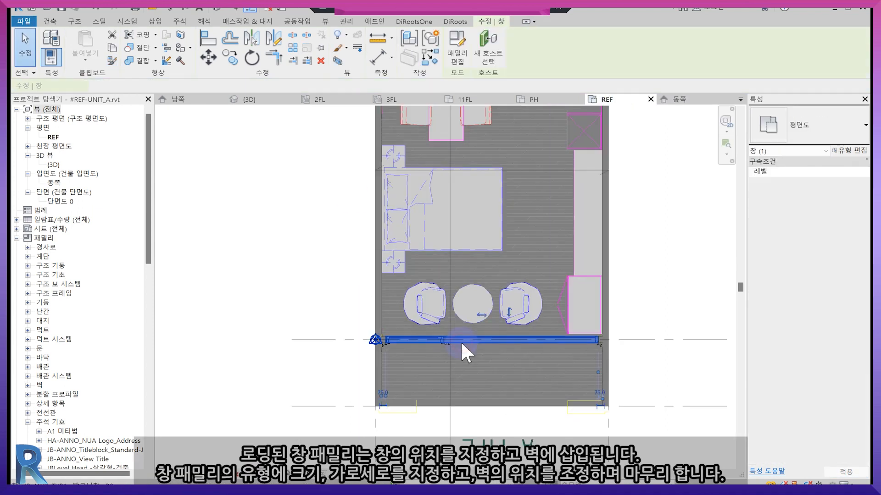
key(Escape)
scroll(502, 339, up, 2)
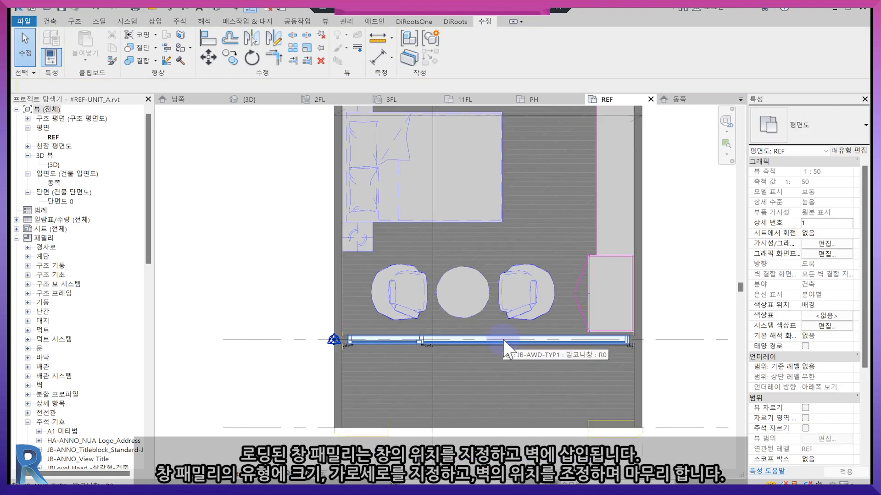
click(483, 364)
scroll(615, 353, up, 2)
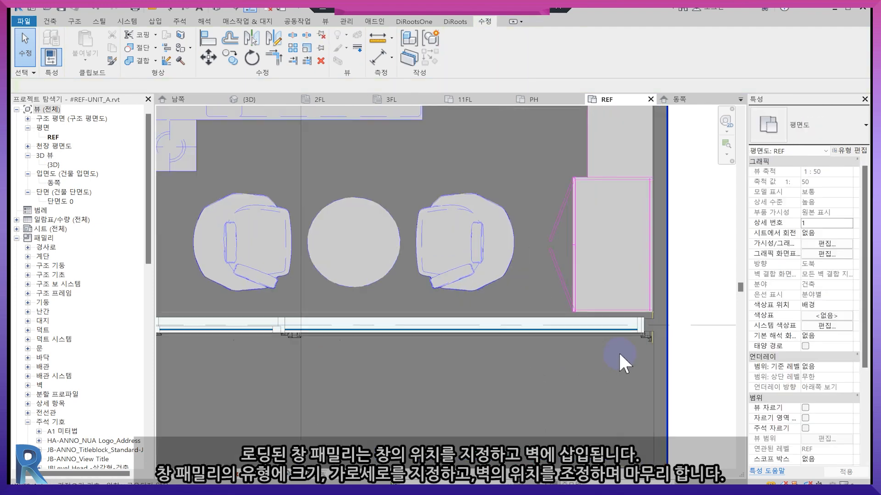
click(690, 100)
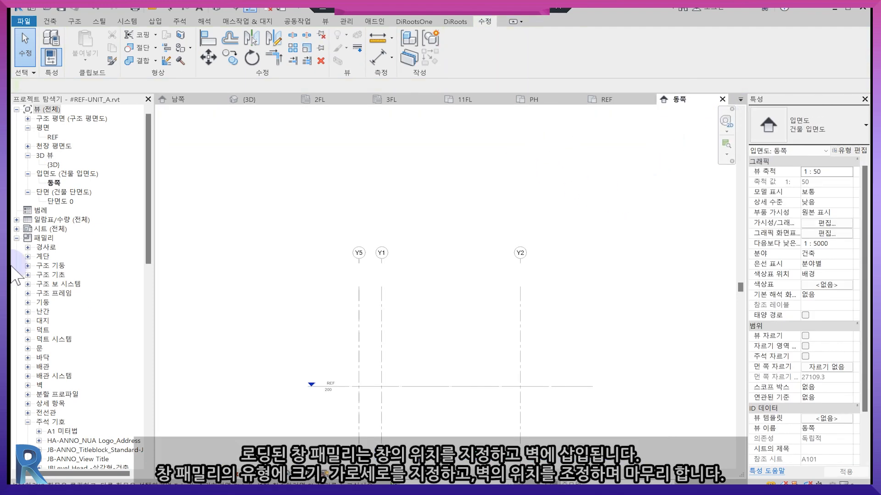
double_click(53, 165)
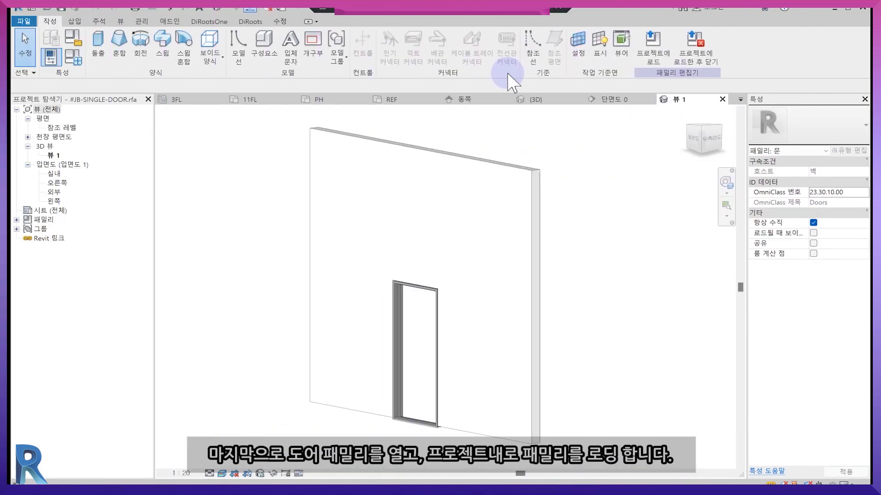
Step: Turn the 3D view of the #JB-SINGLE-DOOR family to show the open door leaf, load the family into #REF-UNIT_A.rvt and close it
click(701, 140)
click(727, 126)
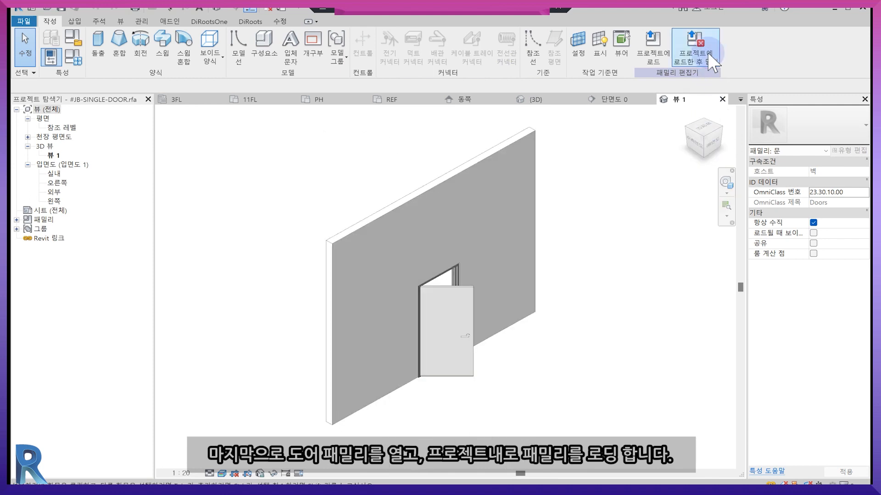
click(695, 44)
click(423, 323)
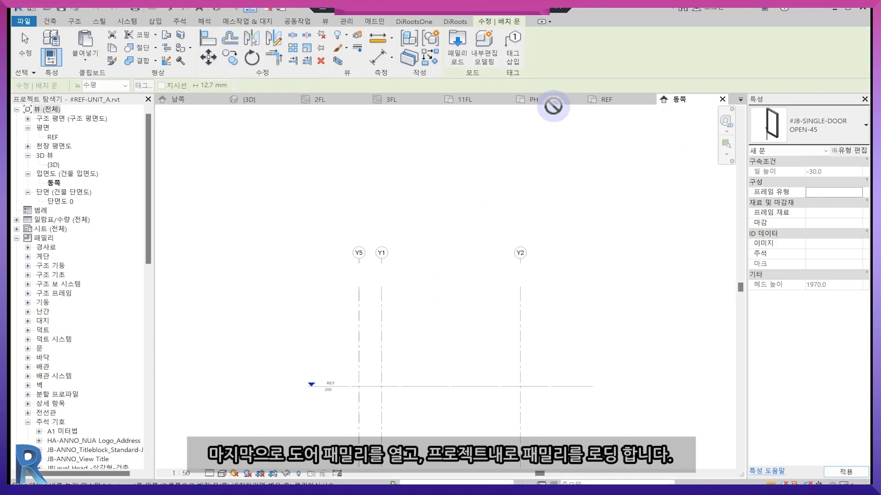
Step: Place a #JB-SINGLE-DOOR OPEN-45 door in the entrance wall of the REF floor plan at the linked CAD door
click(599, 100)
scroll(475, 394, down, 3)
middle_drag(468, 386, 464, 413)
scroll(473, 293, up, 2)
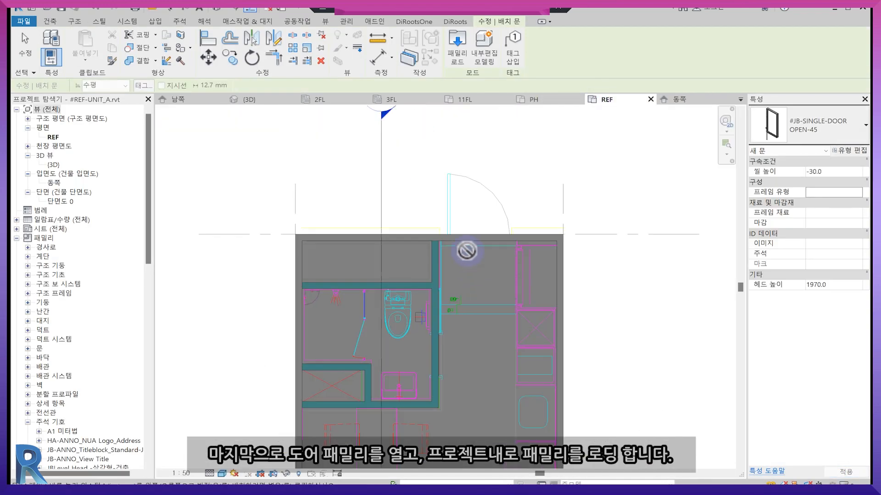
click(479, 233)
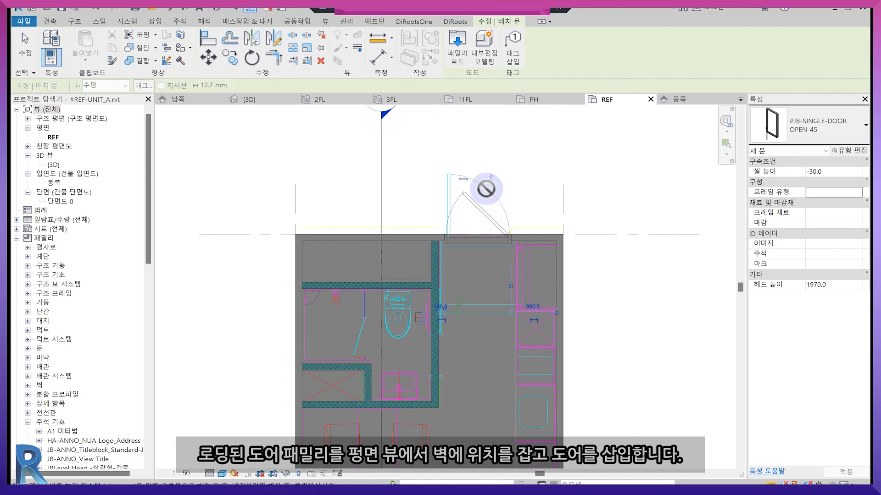
scroll(472, 236, up, 4)
key(Escape)
scroll(415, 295, up, 2)
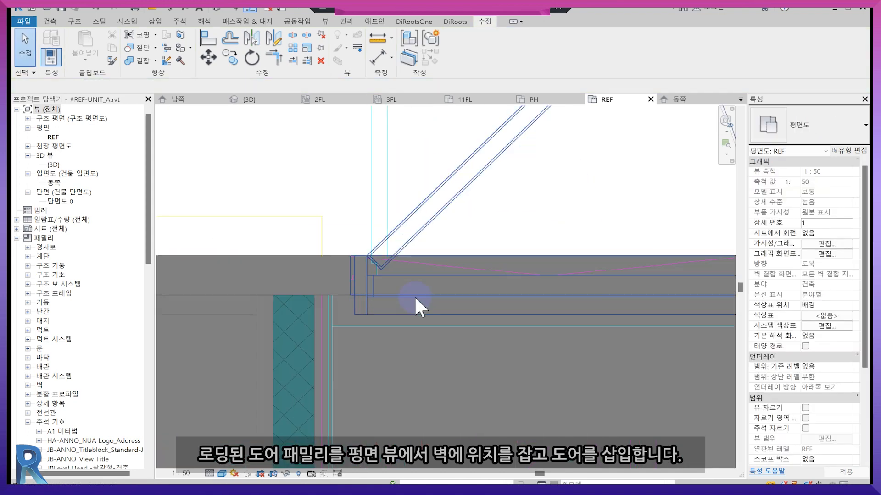
scroll(392, 294, up, 2)
key(m)
key(v)
key(Escape)
click(433, 257)
key(Escape)
Step: Move the entrance door sideways along its wall to line its frame up with the door position in the linked CAD drawing
click(431, 331)
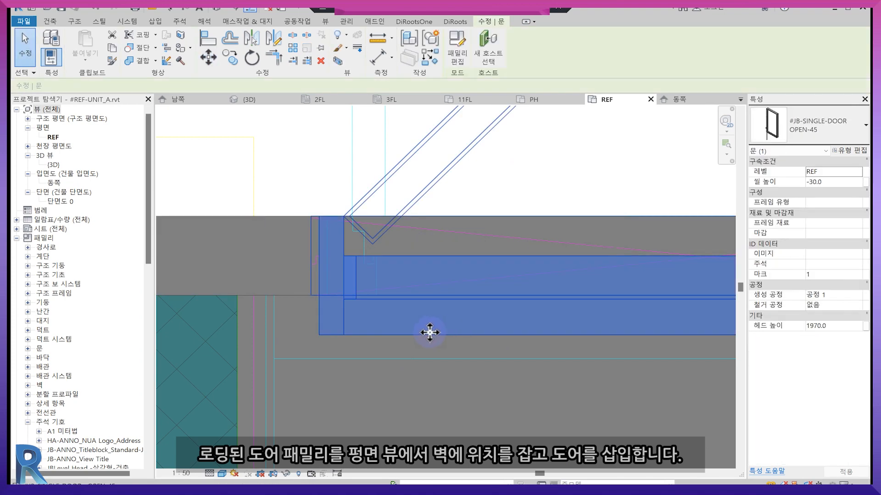
key(m)
key(v)
scroll(316, 234, up, 2)
click(269, 227)
key(m)
key(v)
click(279, 224)
click(349, 224)
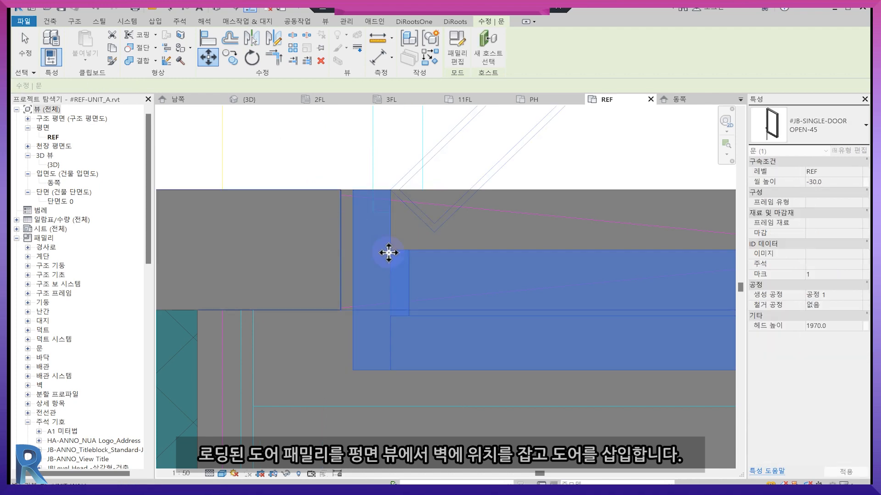
key(Escape)
scroll(312, 352, down, 5)
middle_drag(340, 403, 434, 315)
scroll(434, 314, down, 1)
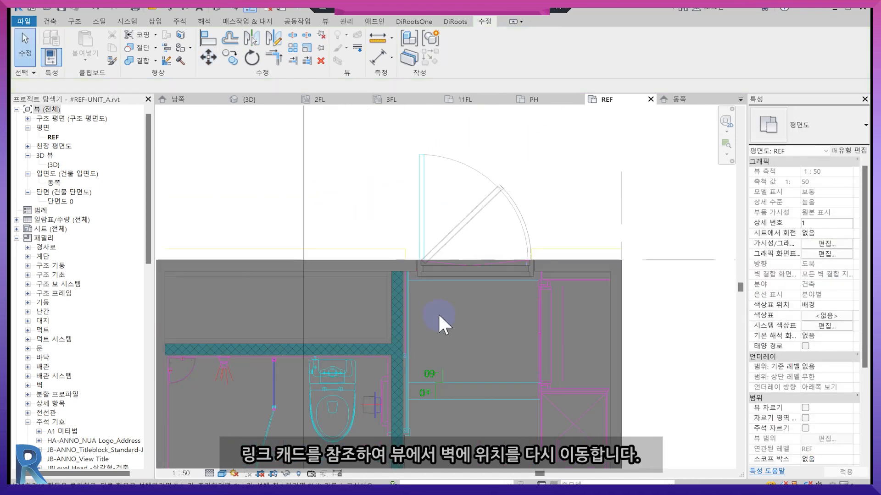
Step: From the {3D} view, open the #JB-UNIT-벽돌쌓기 material through the UNIT_벽돌쌓기 partition wall's type structure
double_click(53, 164)
scroll(453, 343, down, 1)
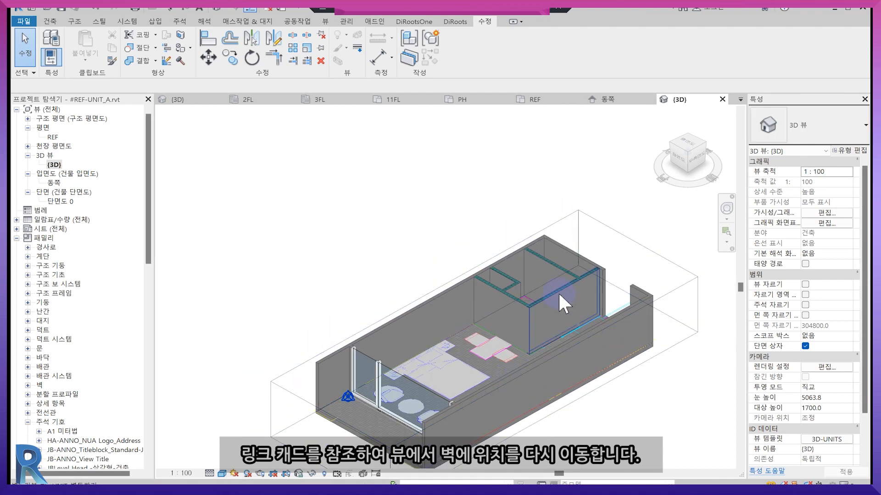
click(561, 299)
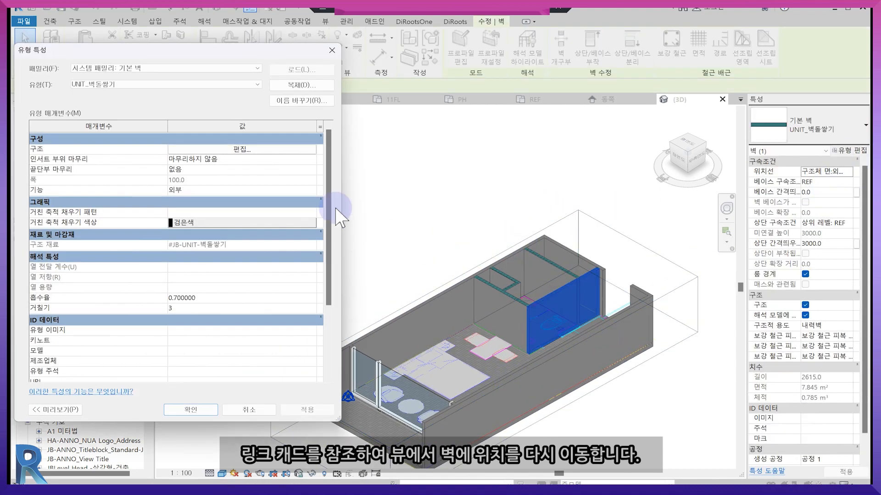
click(260, 154)
click(198, 157)
click(188, 155)
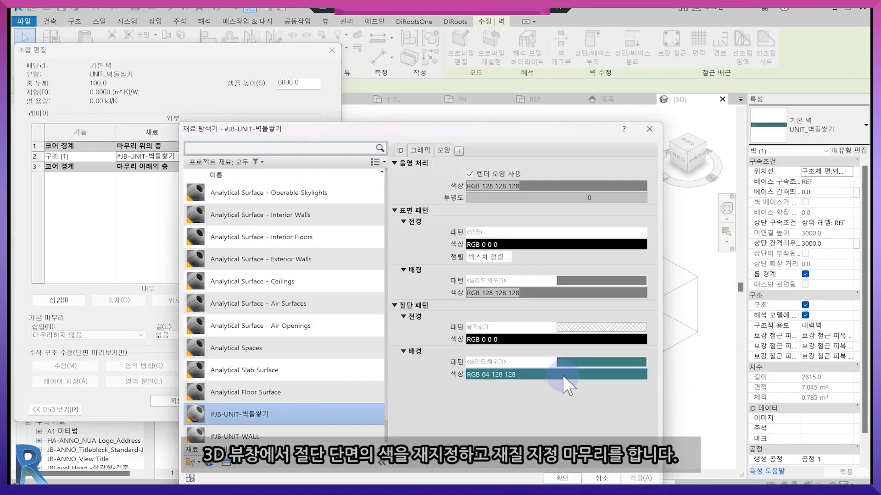
Step: Set the cut background colour of #JB-UNIT-벽돌쌓기 to RGB 23 23 23 and accept the wall type changes
click(563, 376)
click(341, 294)
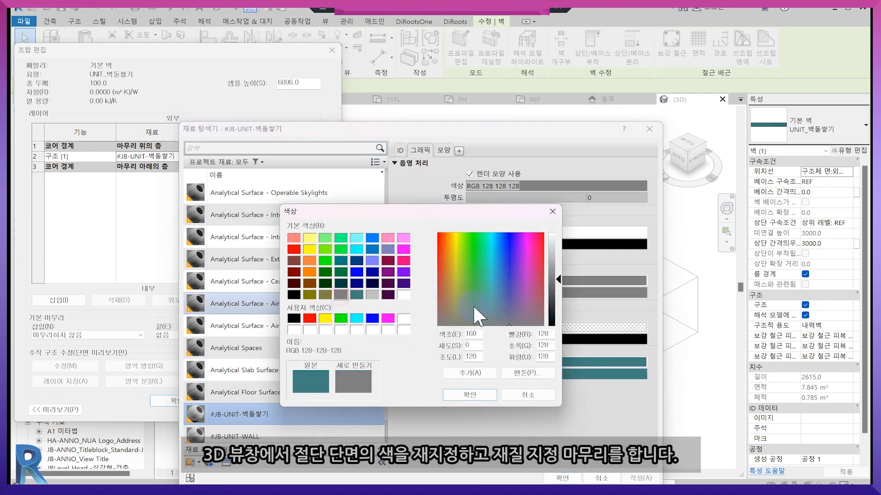
drag(559, 314, 559, 318)
click(488, 396)
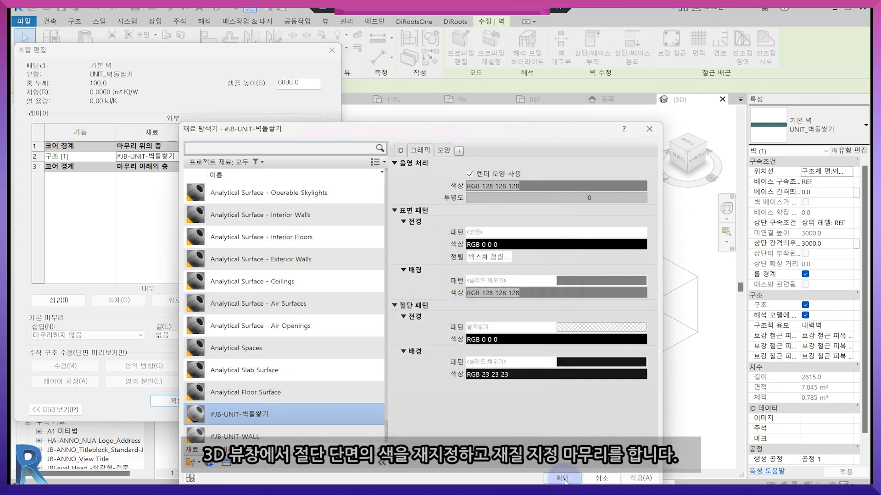
click(563, 479)
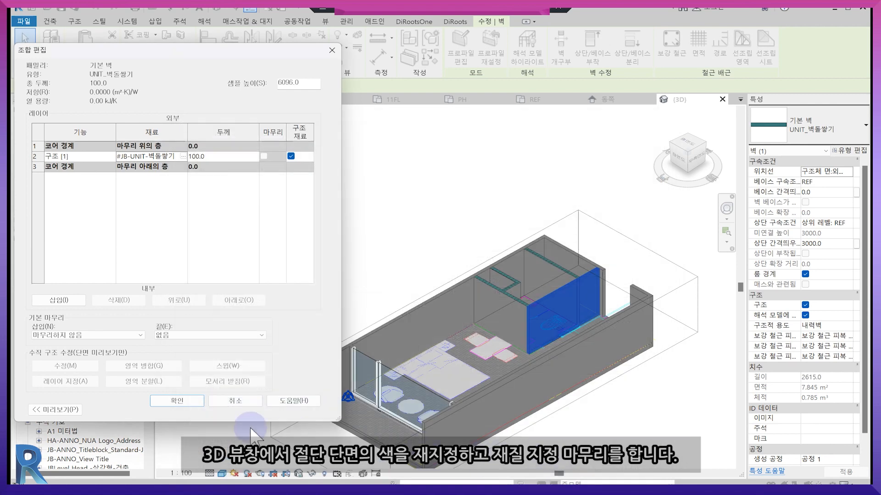
click(188, 400)
click(205, 412)
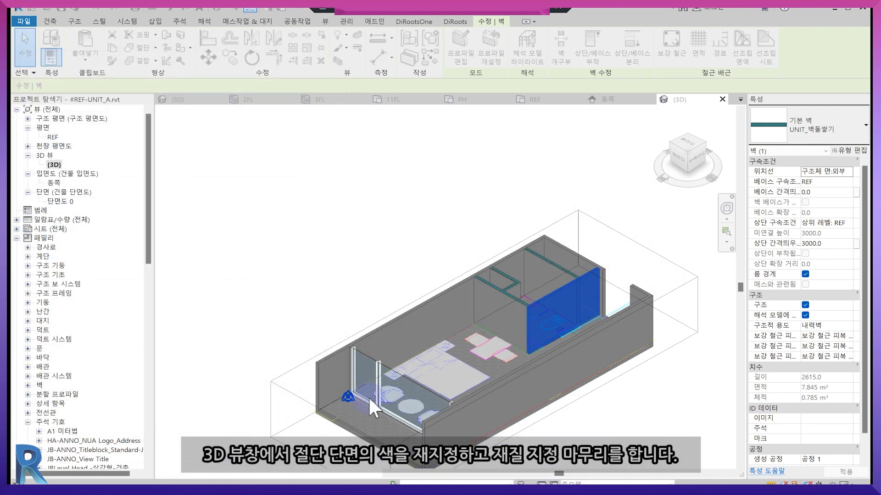
key(Escape)
scroll(488, 329, up, 2)
Step: In the REF floor plan, open the structure layer material of the bathroom's UNIT_벽돌쌓기 partition wall for editing
click(552, 99)
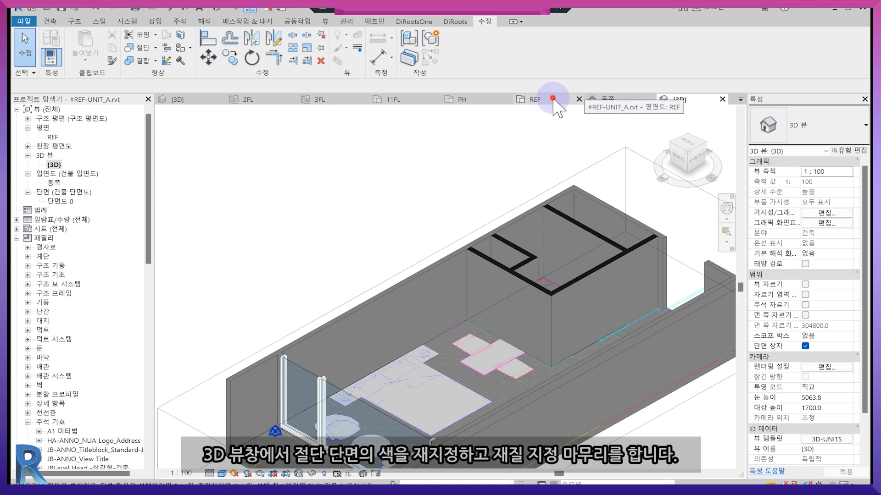
scroll(462, 206, down, 3)
middle_drag(468, 298, 506, 241)
scroll(486, 286, up, 2)
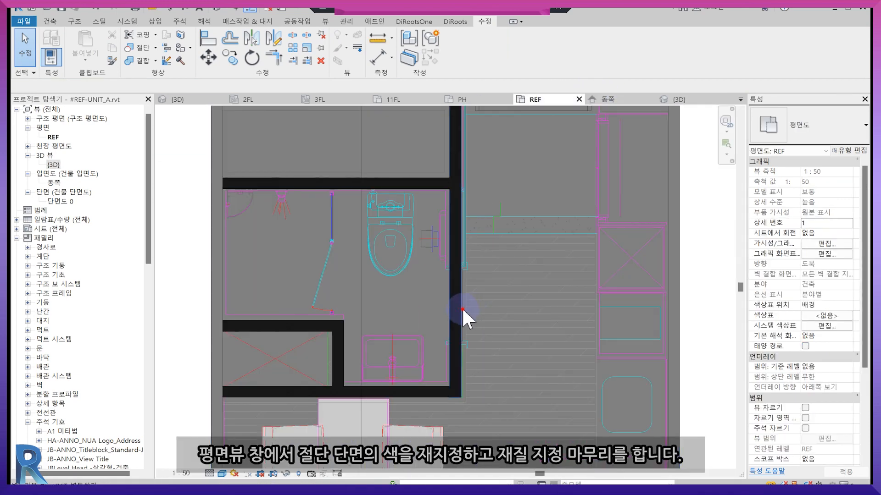
click(461, 308)
click(225, 149)
click(184, 157)
click(183, 156)
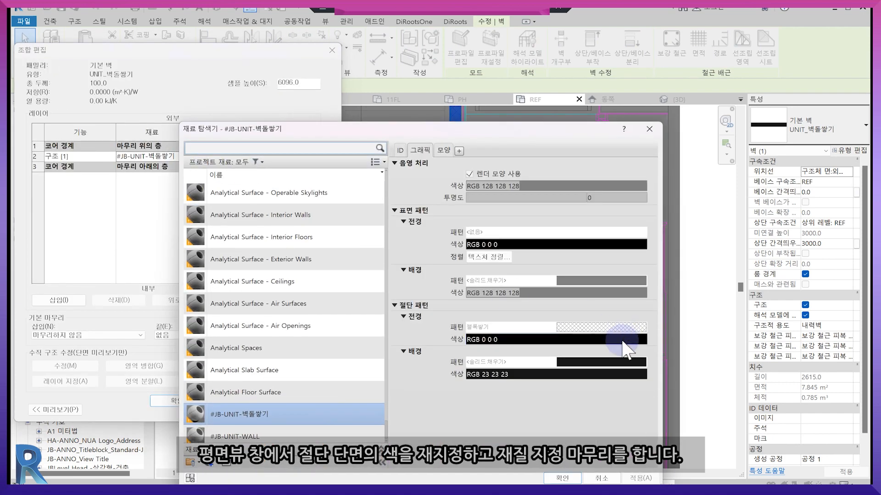
Step: Set the cut background colour of #JB-UNIT-벽돌쌓기 to RGB 87 87 87 and apply it to the partition type
click(615, 373)
drag(558, 312, 559, 296)
click(470, 395)
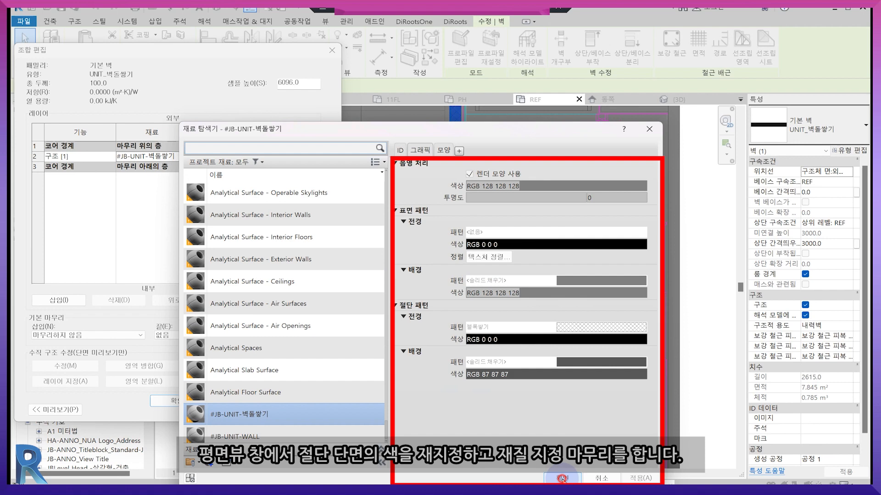
click(561, 477)
click(187, 402)
click(207, 416)
click(465, 397)
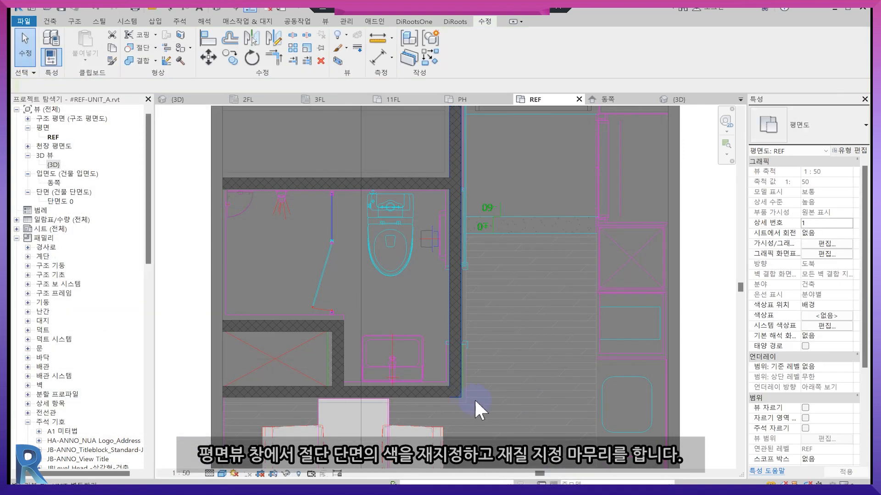
Step: Open the #JB-UNIT-WALL material from the UNIT_WALL boundary wall's structure and set its cut foreground pattern to solid fill
scroll(532, 392, down, 3)
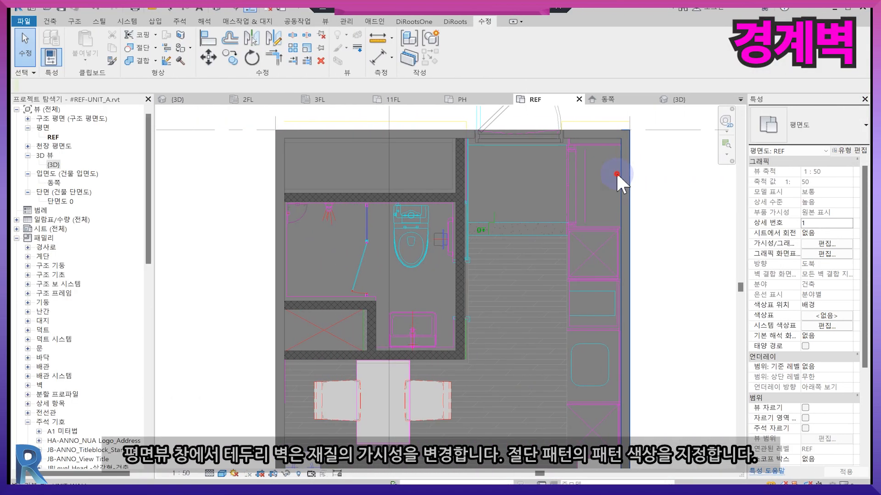
click(623, 174)
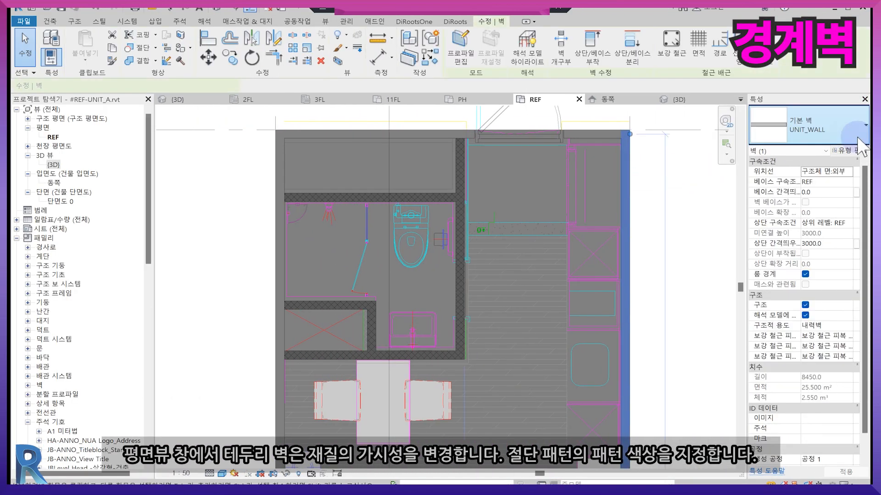
click(856, 152)
click(273, 156)
click(251, 157)
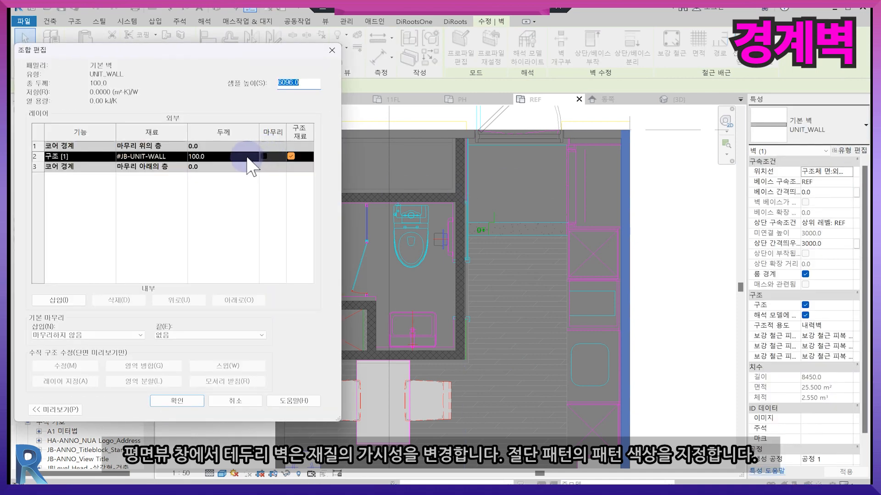
click(183, 156)
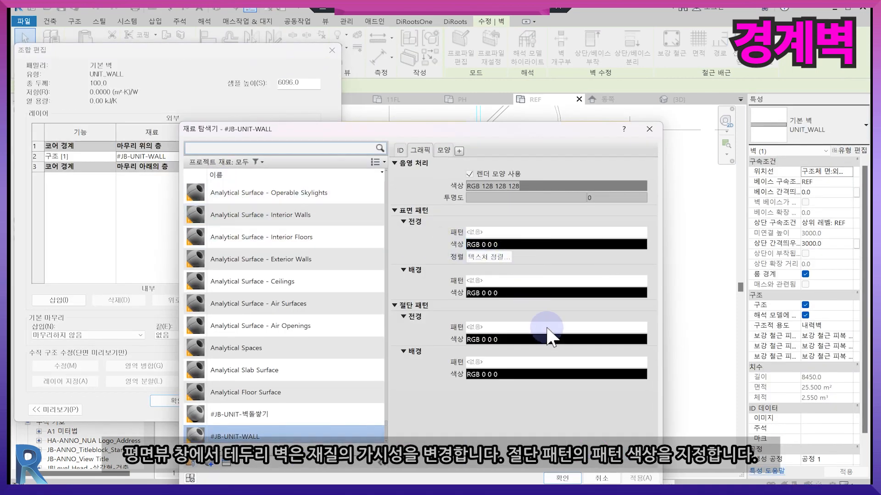
click(544, 329)
click(576, 227)
click(576, 338)
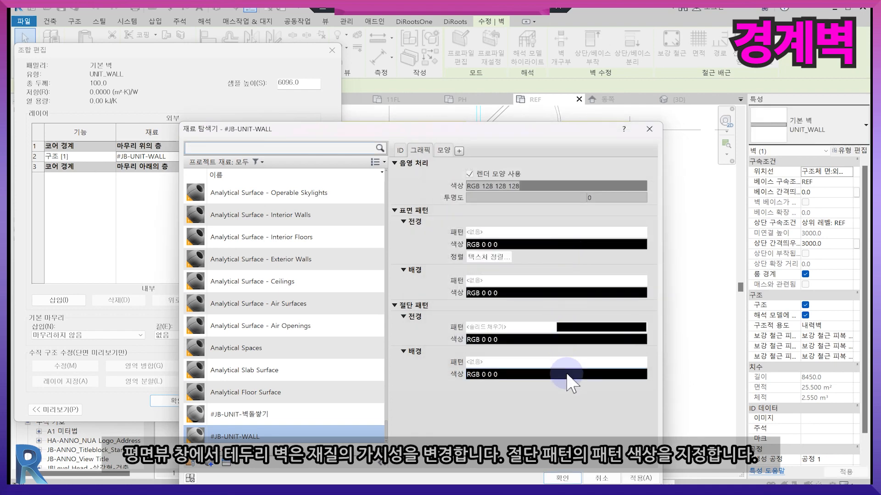
Step: Set the cut background colour of #JB-UNIT-WALL to RGB 128 128 128 and accept the UNIT_WALL type changes
click(570, 373)
click(342, 295)
click(469, 394)
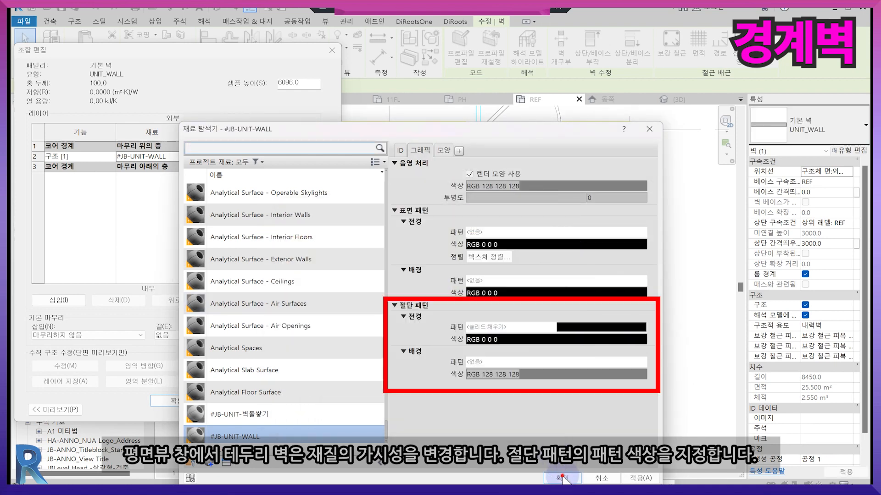
click(563, 478)
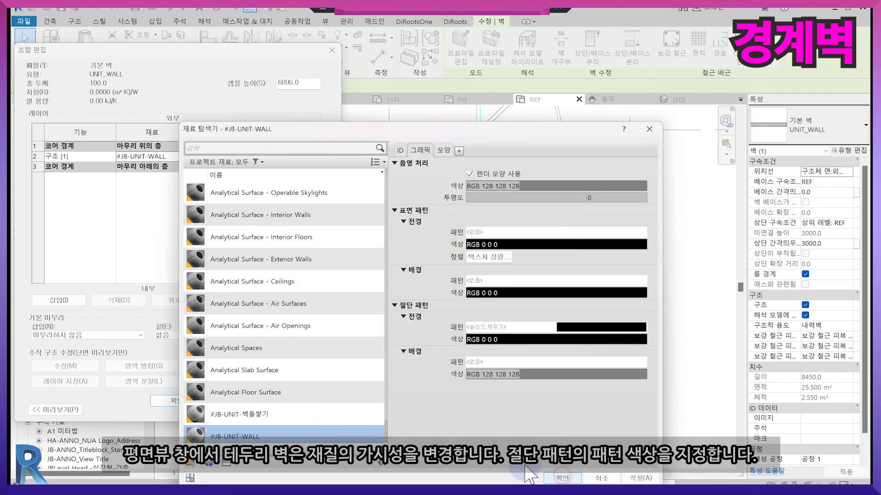
click(188, 402)
click(197, 409)
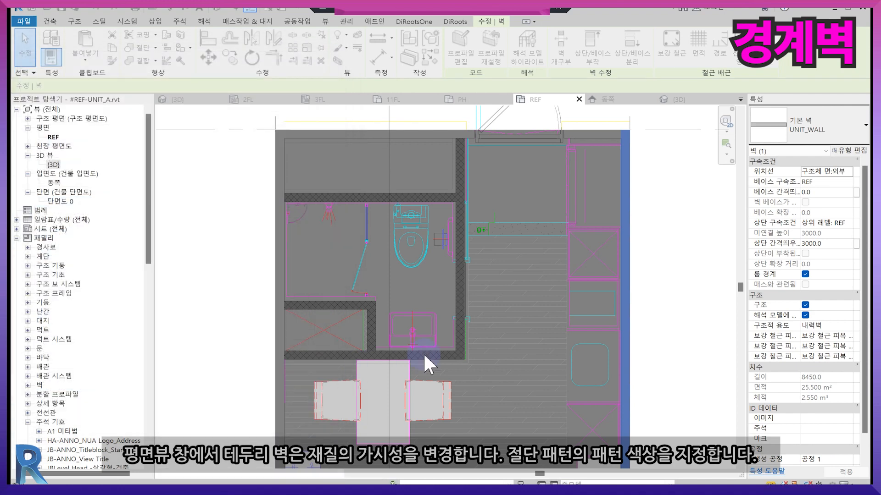
scroll(505, 356, down, 3)
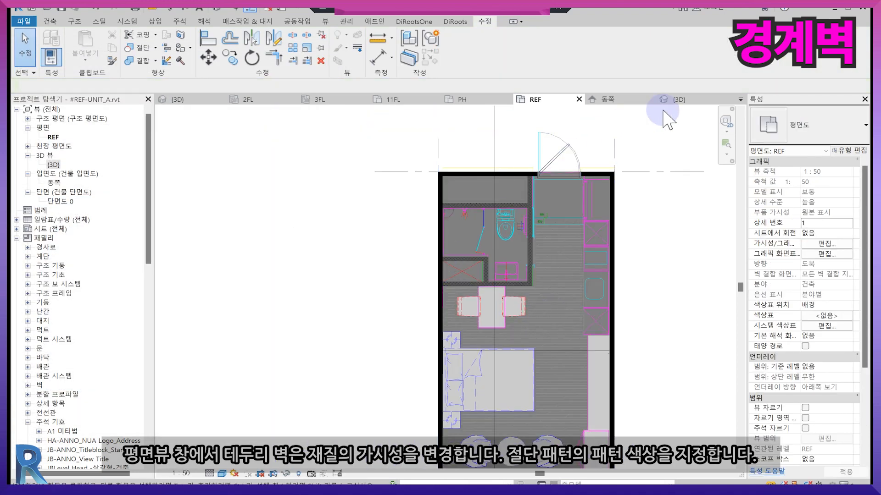
Step: Open the {3D} view and examine the material of the unit's boundary walls around the bathroom and entrance
click(674, 99)
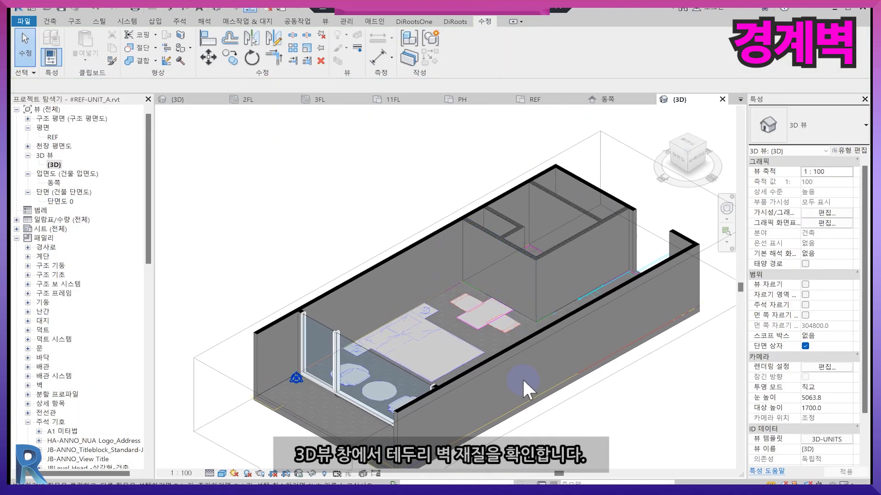
scroll(544, 345, up, 5)
scroll(545, 238, down, 5)
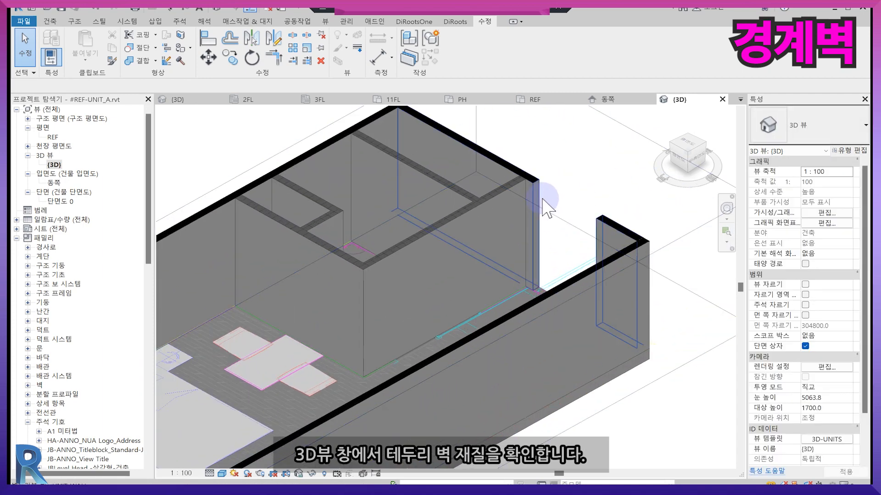
Step: Stretch the 3D view's section box slightly outward on the entrance side and check the unit from a steeper angle
click(646, 219)
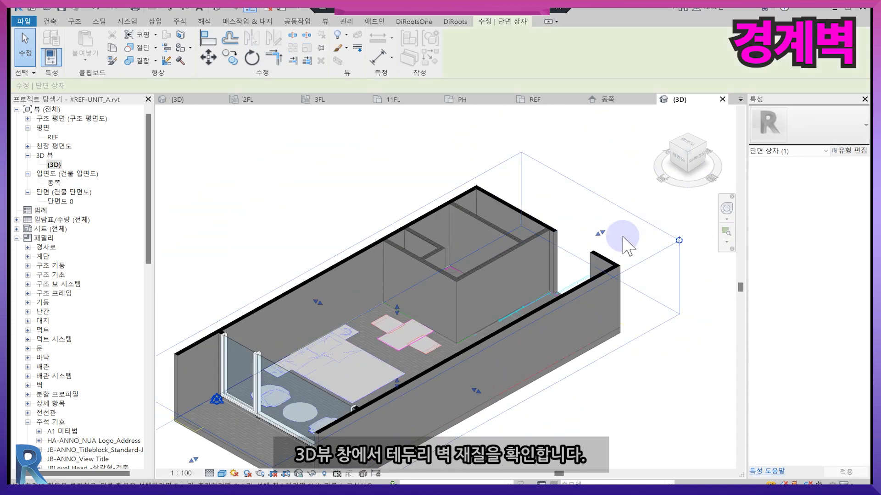
click(616, 207)
drag(601, 233, 610, 228)
shift+middle_drag(500, 357, 583, 375)
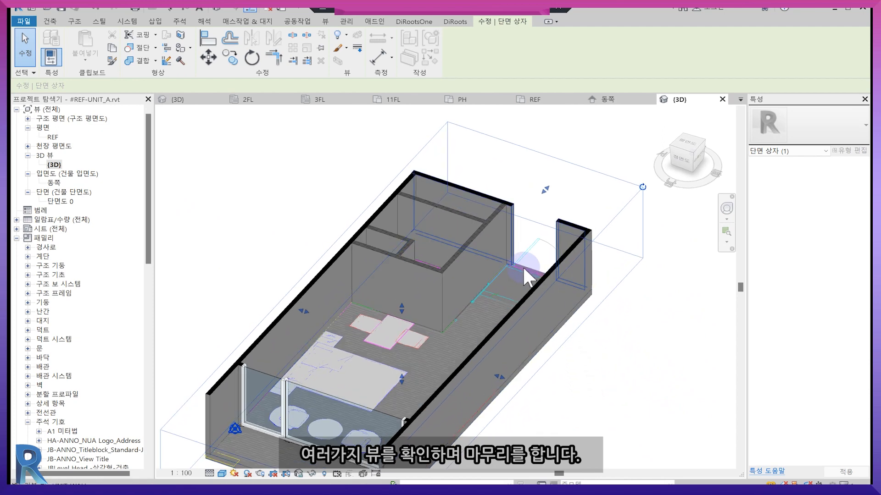
scroll(528, 285, down, 3)
middle_drag(555, 312, 594, 313)
scroll(572, 300, up, 2)
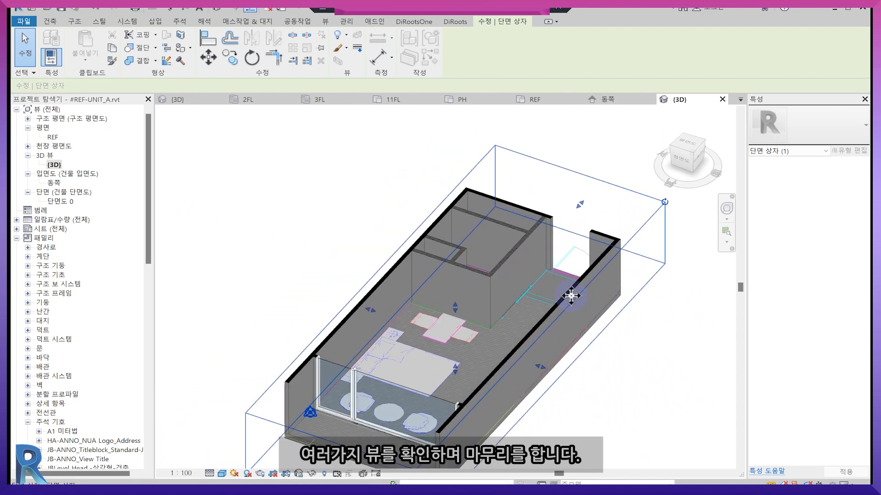
Step: In the REF floor plan, duplicate the entrance-side boundary wall's UNIT_WALL type as UNIT_WALL-내부
click(539, 214)
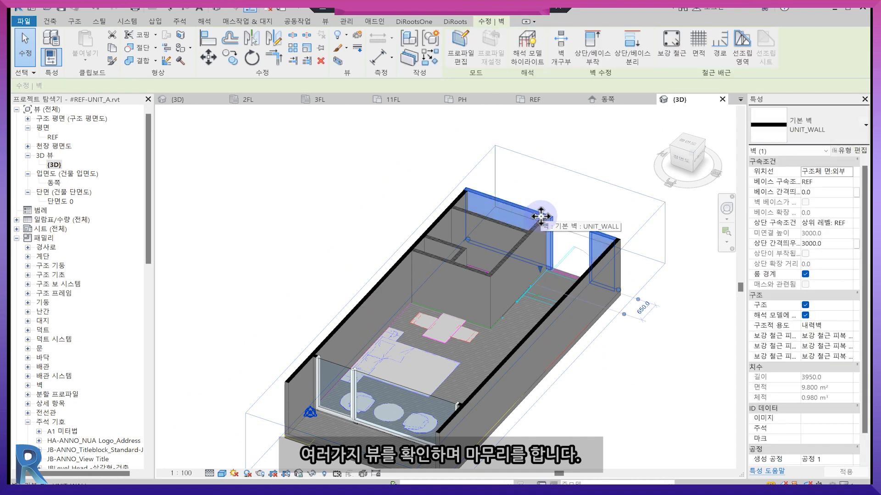
click(551, 101)
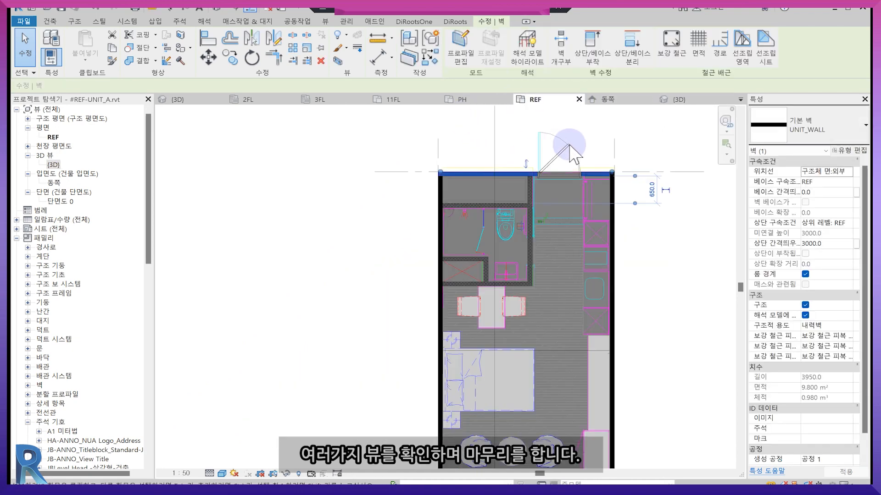
scroll(559, 152, up, 4)
click(530, 174)
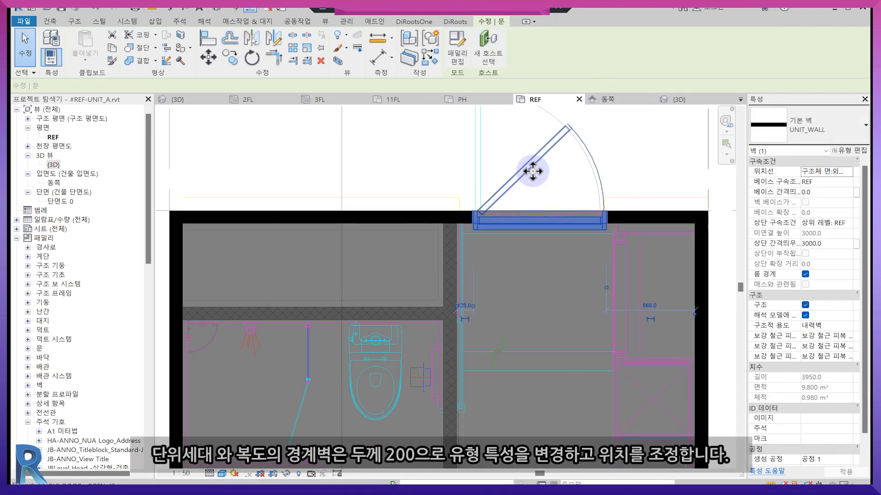
click(431, 216)
click(843, 151)
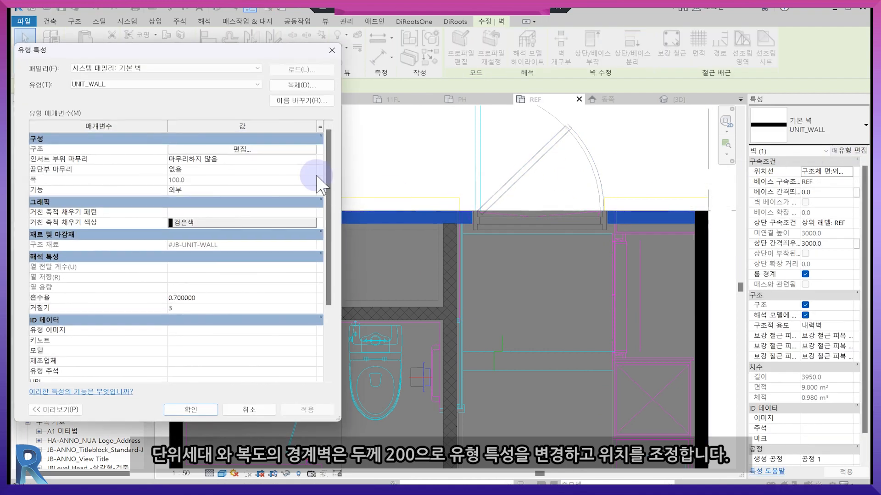
click(294, 87)
text(UNIT_WALL-내부)
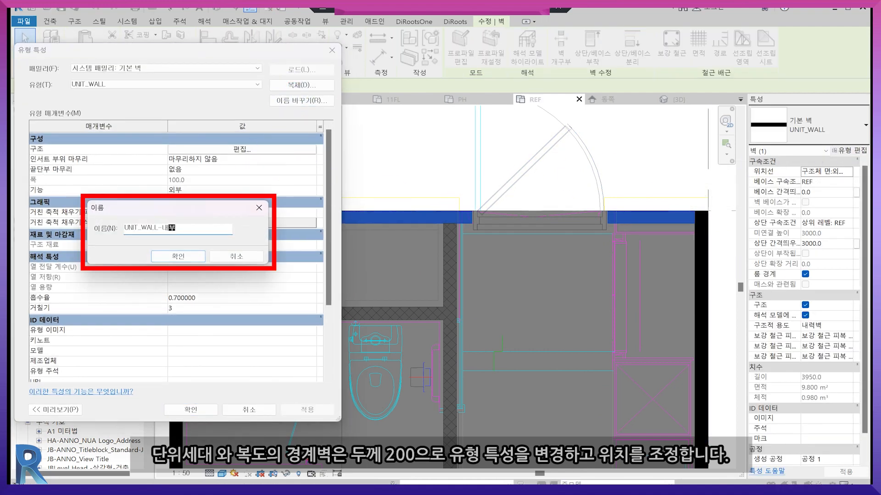
key(Return)
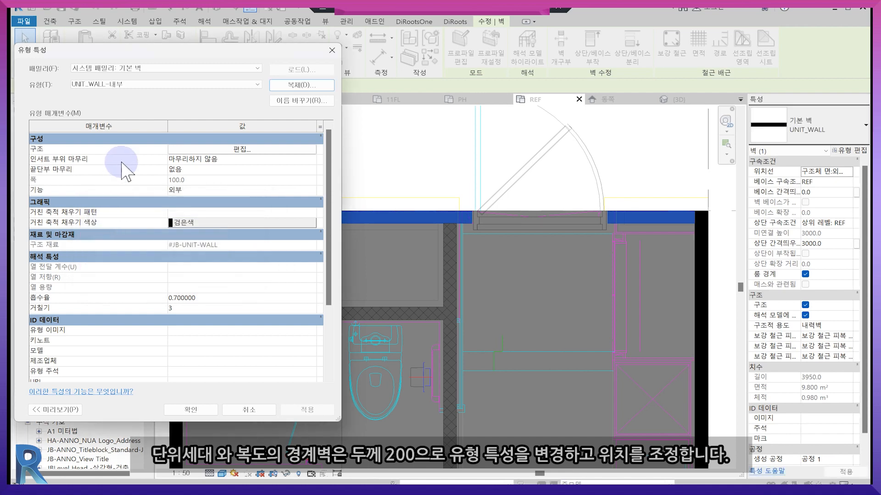
Step: Set the structure layer thickness of UNIT_WALL-내부 to 200 and apply the type to the entrance-side wall
click(197, 149)
click(223, 157)
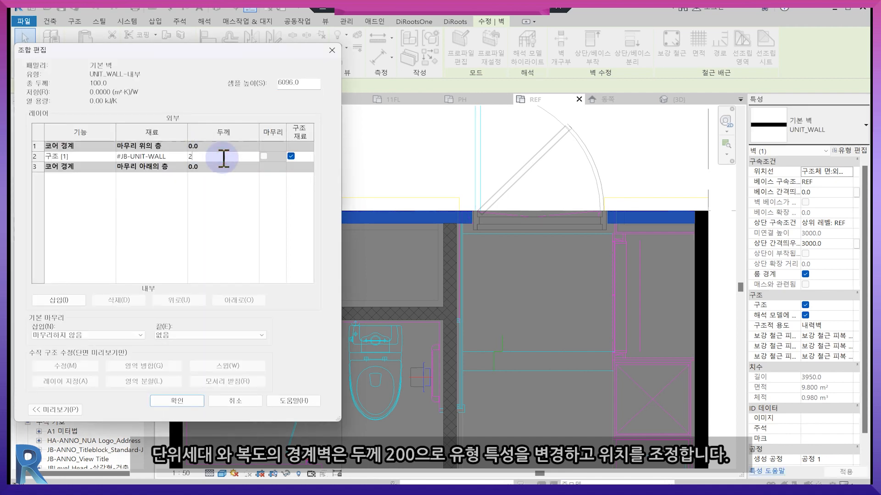
key(Return)
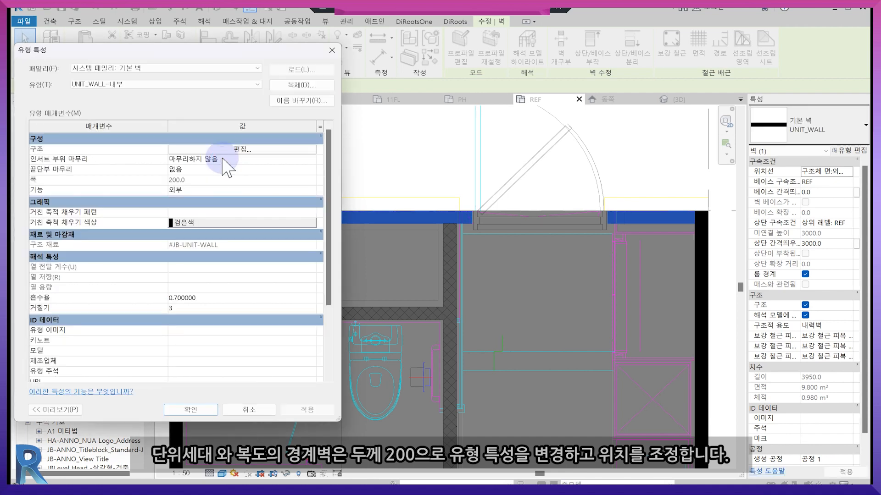
key(Return)
click(353, 201)
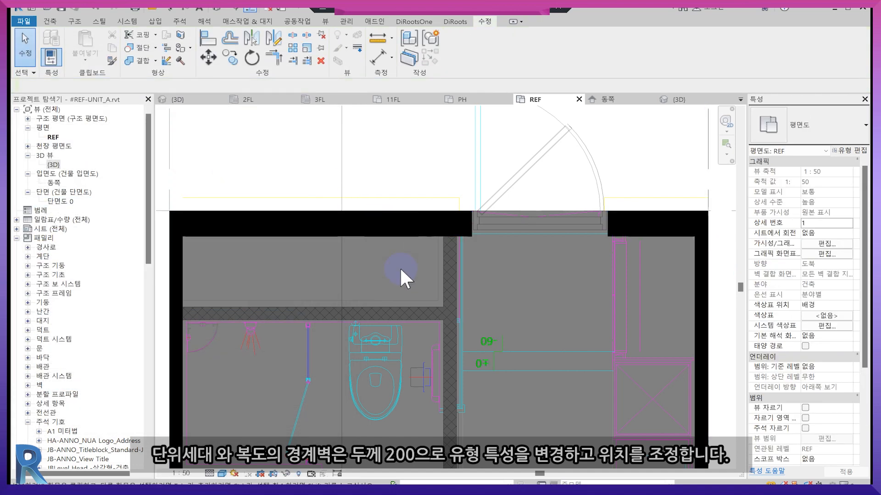
Step: Shift the entrance-side boundary wall outward so its outer face lines up with the yellow CAD line on the corridor side
key(a)
key(l)
click(398, 198)
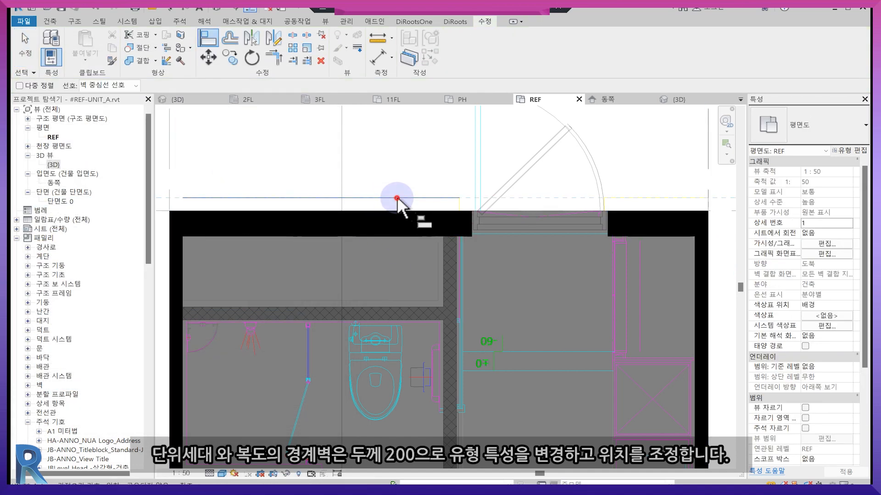
click(401, 209)
key(Escape)
key(Escape)
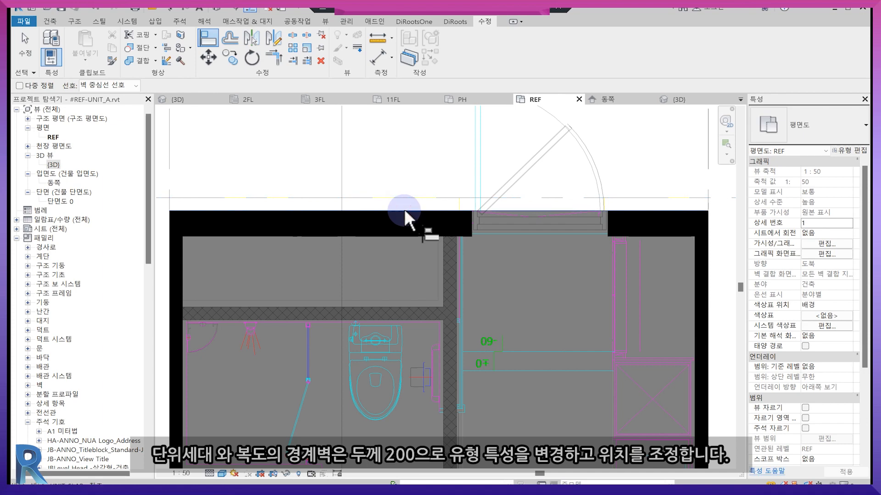
click(650, 217)
drag(651, 218, 650, 199)
key(Escape)
scroll(644, 226, down, 1)
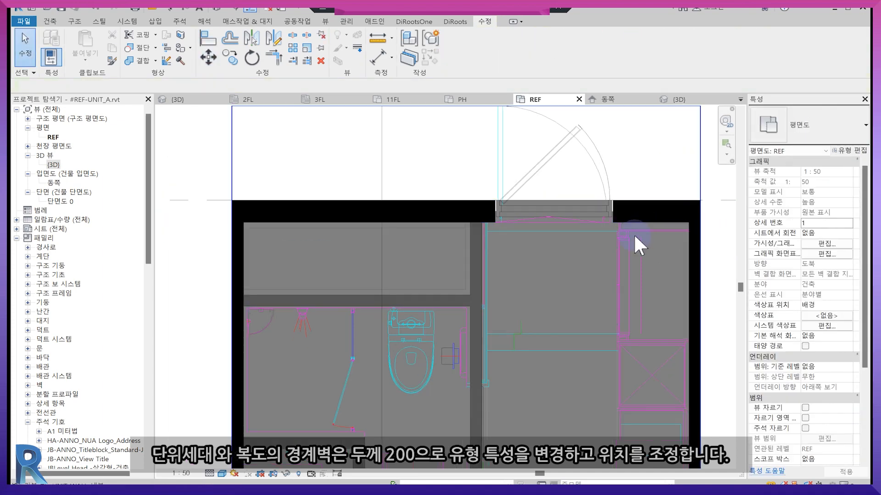
Step: Switch to the {3D} view and open the model visibility/graphics overrides of its 3D-UNITS view template
click(679, 99)
middle_drag(663, 315, 608, 316)
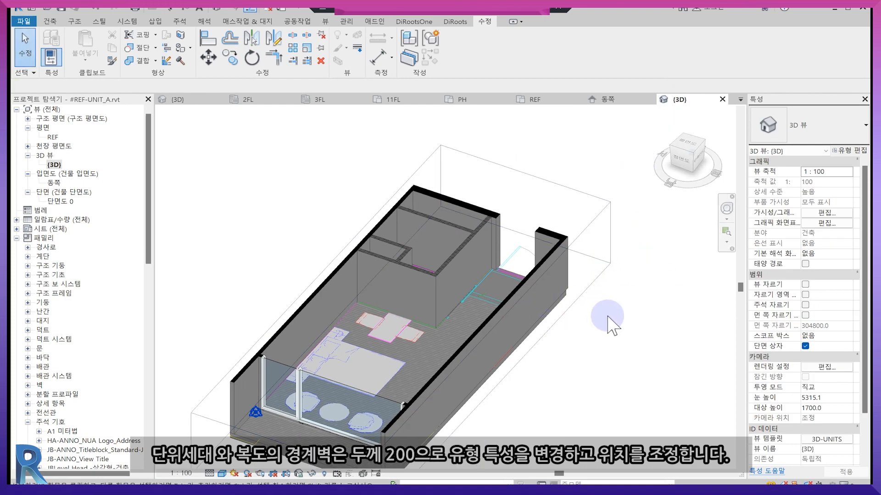
mouse_move(626, 347)
shift+middle_down()
mouse_move(468, 393)
mouse_move(527, 356)
mouse_move(617, 362)
shift+middle_up()
click(843, 442)
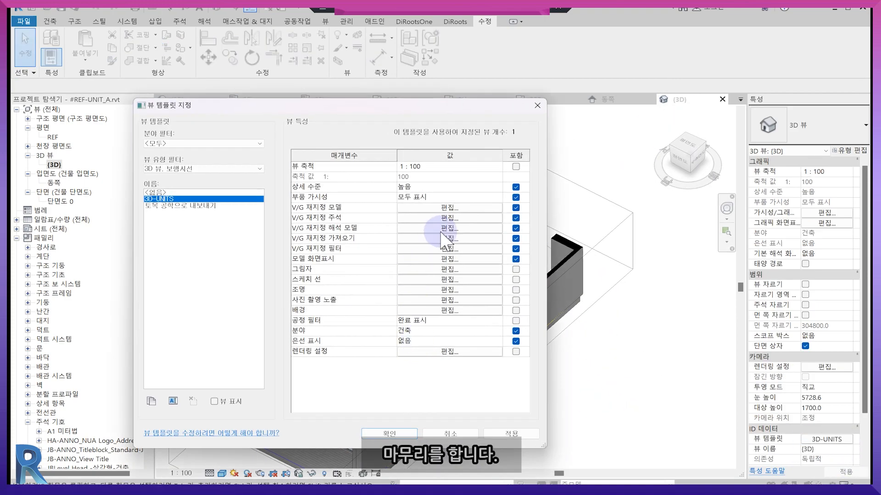
click(427, 210)
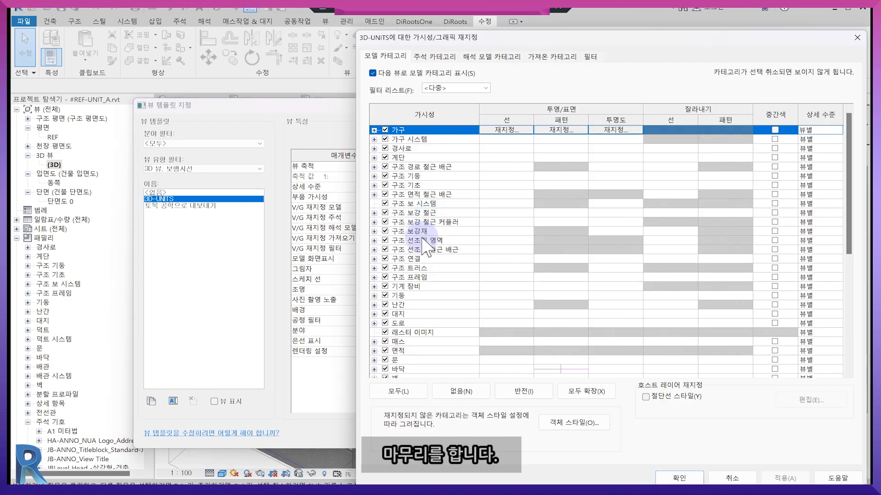
Step: Clear the surface pattern override of the 바닥 category, look through the 문 subcategories, and accept the visibility overrides
scroll(426, 247, down, 2)
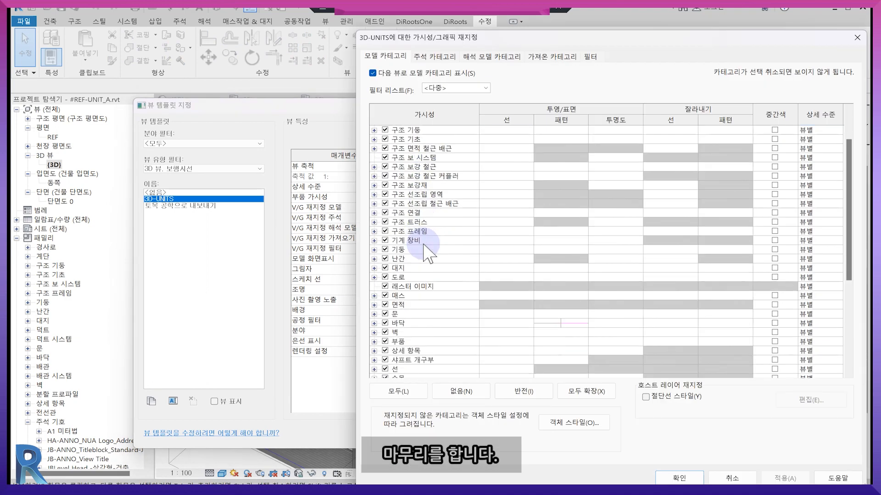
click(571, 324)
click(560, 323)
click(617, 247)
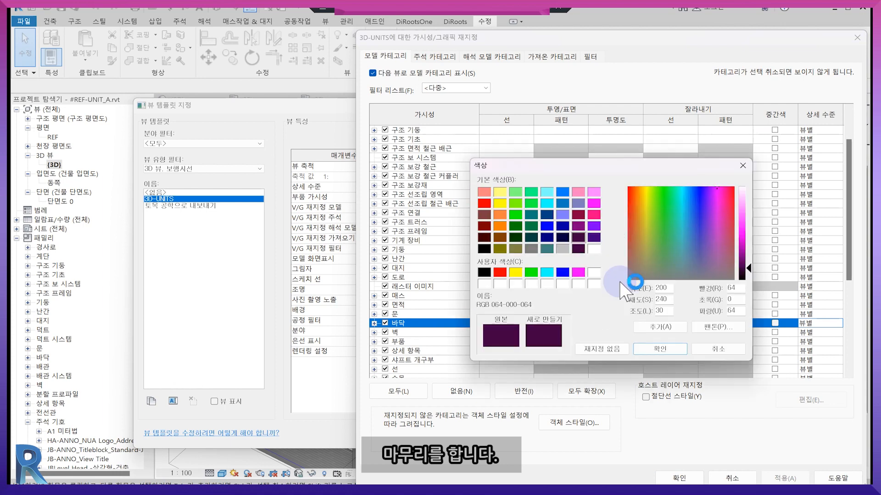
click(618, 347)
click(599, 287)
click(604, 347)
click(623, 322)
click(374, 314)
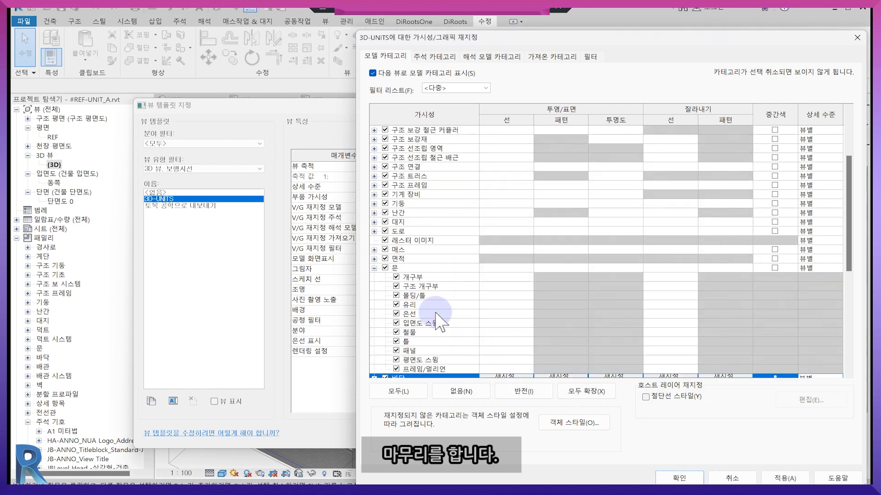
scroll(459, 330, down, 5)
click(675, 479)
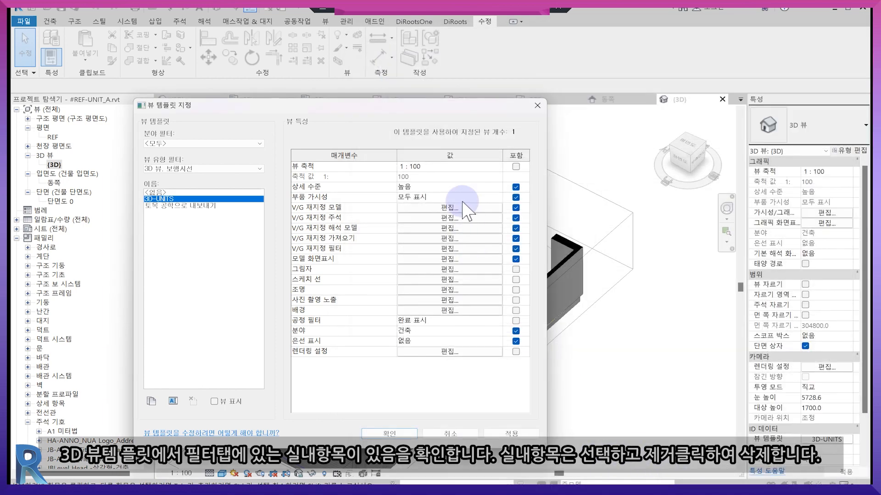
Step: Remove the 실내 filter from the 3D-UNITS view template and apply the template changes
click(452, 207)
click(590, 57)
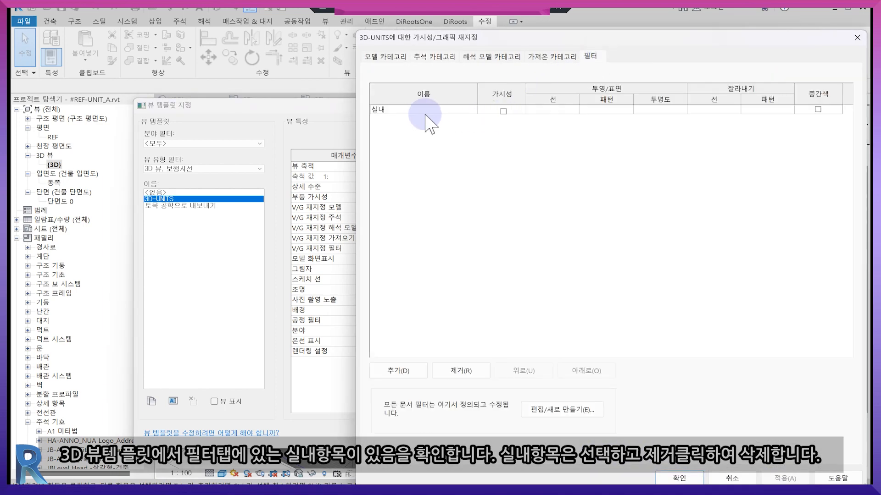
click(427, 111)
click(460, 371)
click(678, 478)
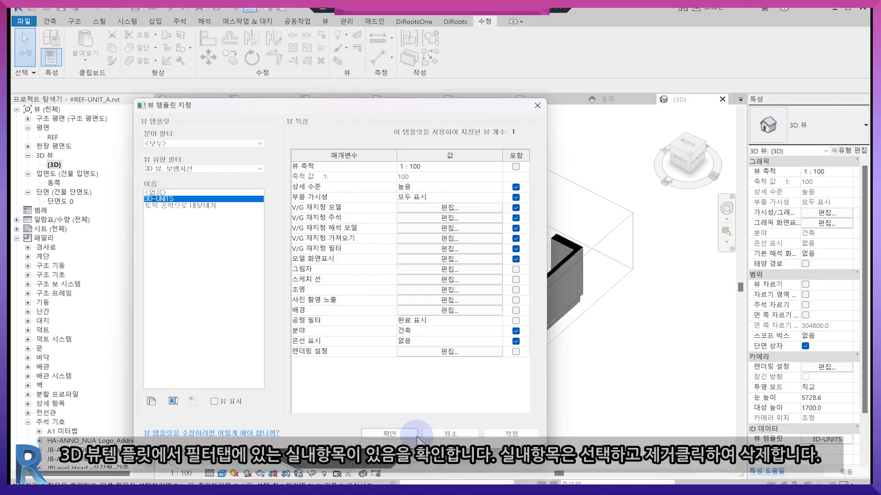
click(395, 432)
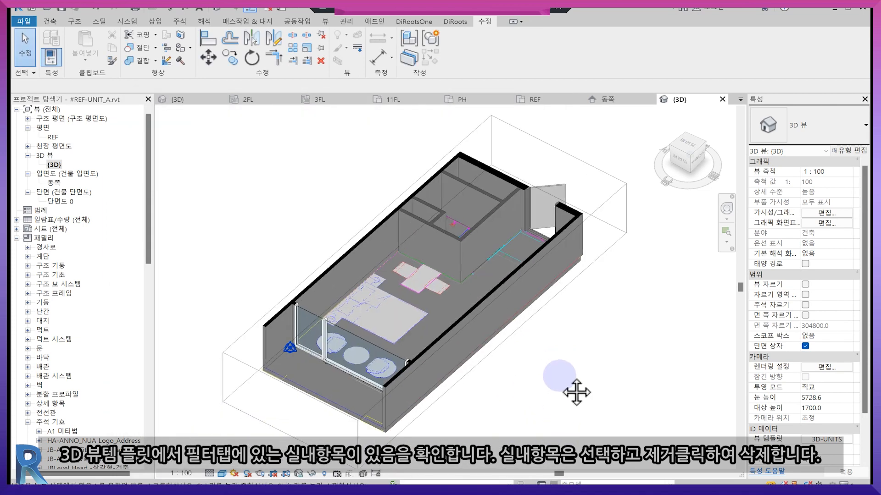
Step: Check the unit and its entrance door in the {3D} view and the REF floor plan
click(624, 215)
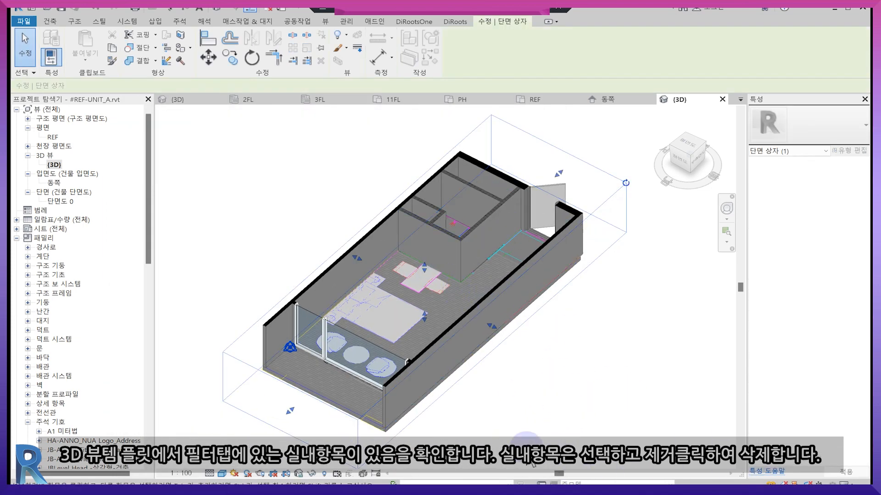
click(688, 156)
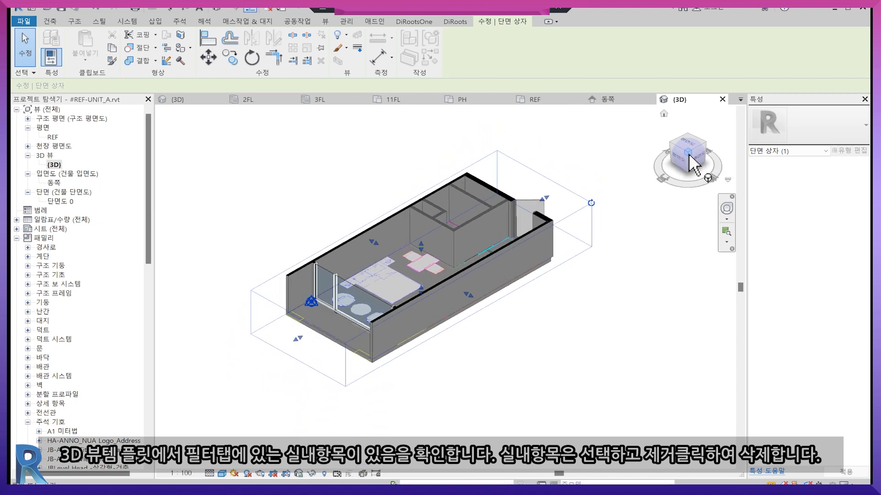
click(536, 100)
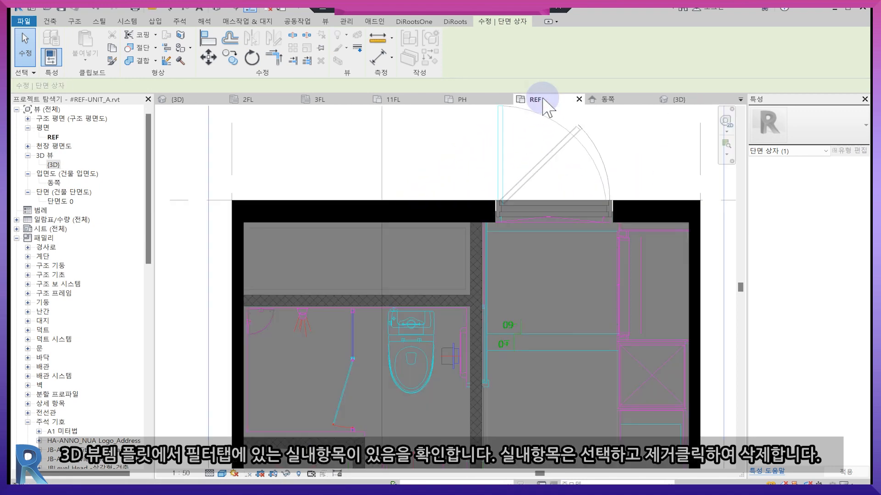
click(679, 100)
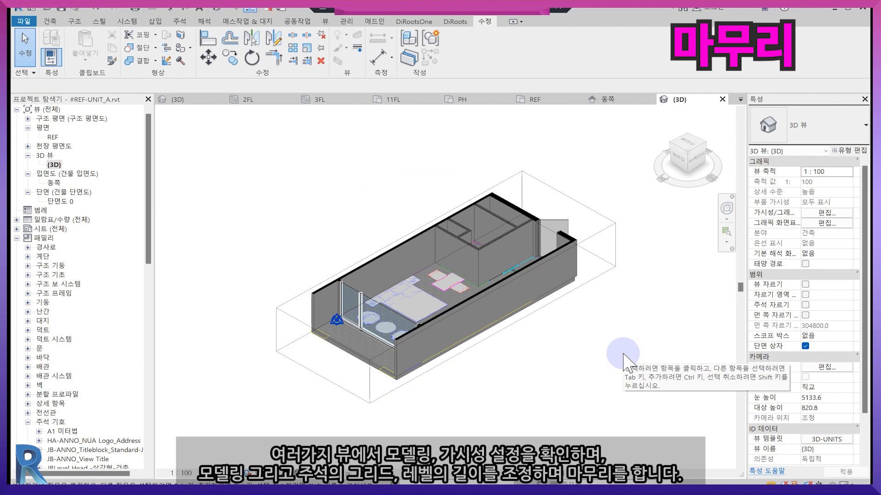
Step: Close the unit's {3D}, REF and 동쪽 views, look over section 단면도 0, and reopen the 동쪽 elevation
click(723, 99)
scroll(571, 261, down, 3)
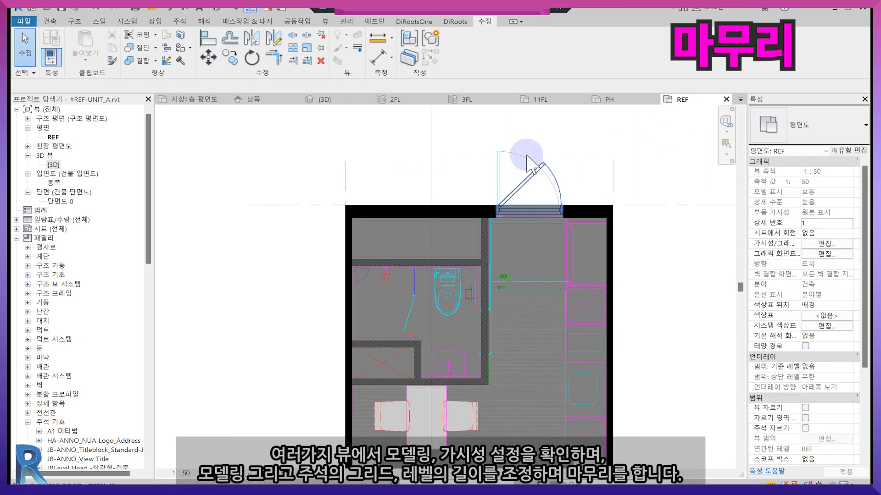
click(726, 100)
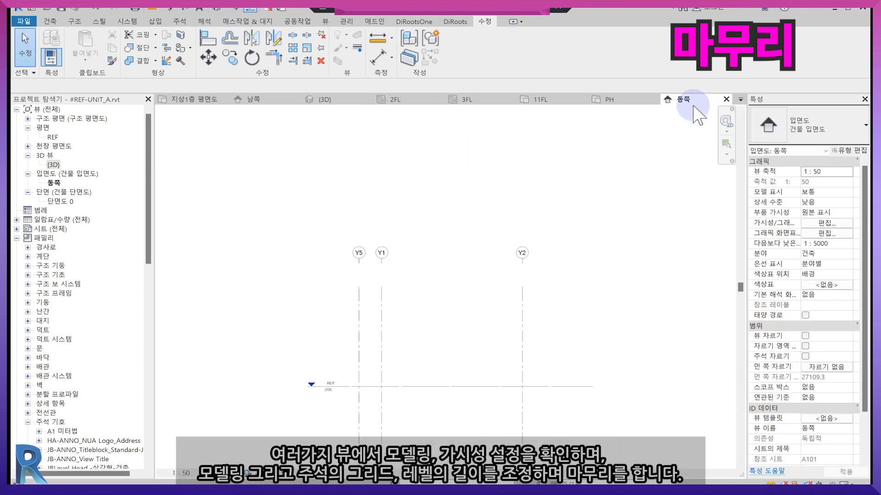
click(726, 99)
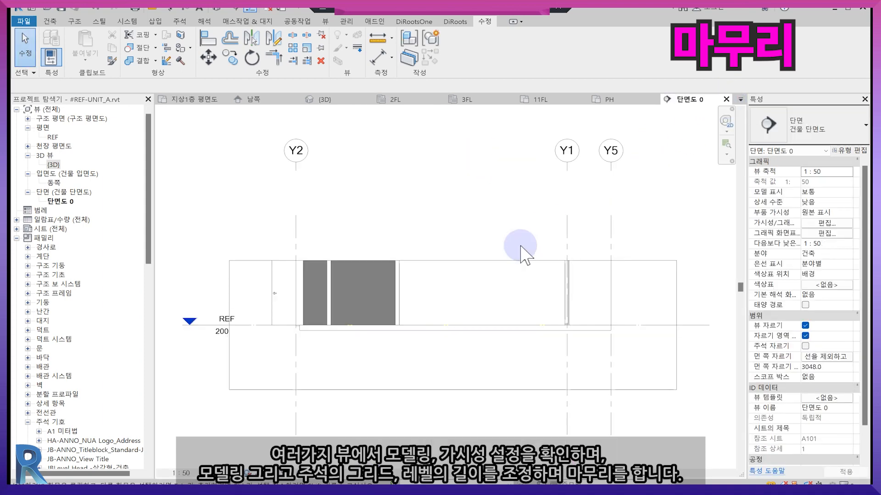
double_click(54, 184)
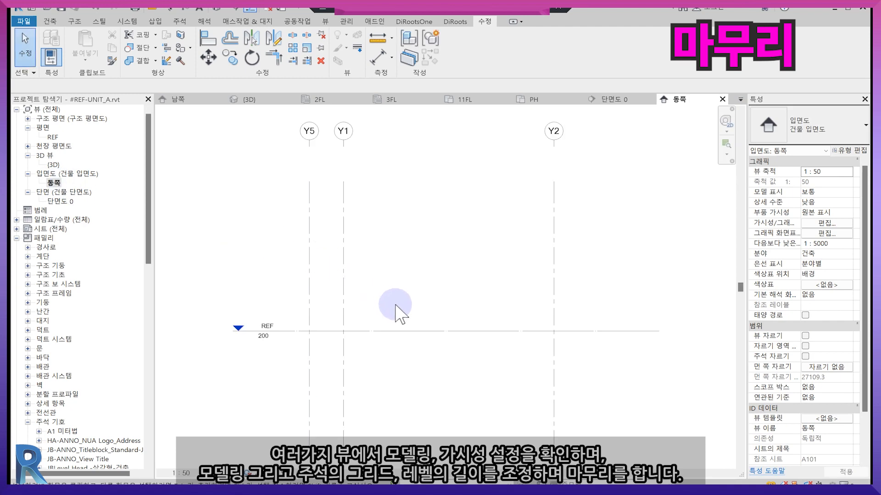
Step: Shorten the grid lines at both their upper and lower ends in the 동쪽 elevation
click(356, 246)
drag(356, 211, 366, 283)
drag(356, 404, 355, 373)
click(309, 251)
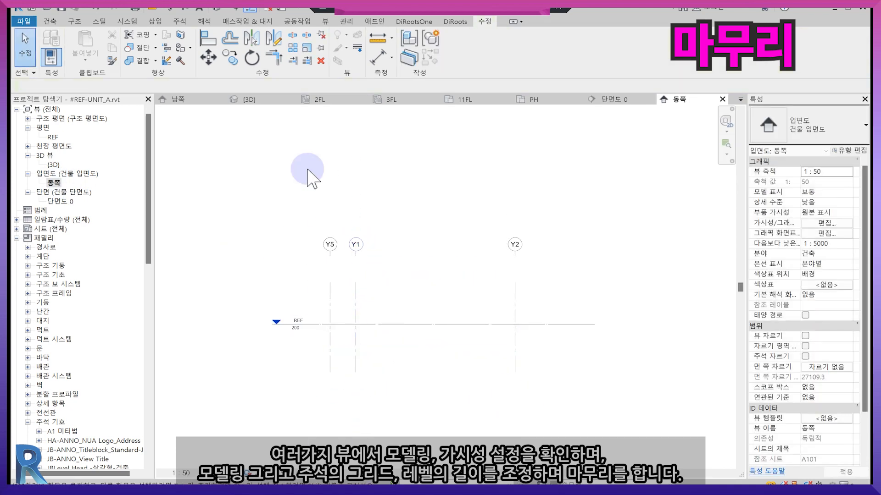
Step: In section 단면도 0, raise the crop region's lower edge and shorten the lower ends of the grid lines
double_click(61, 201)
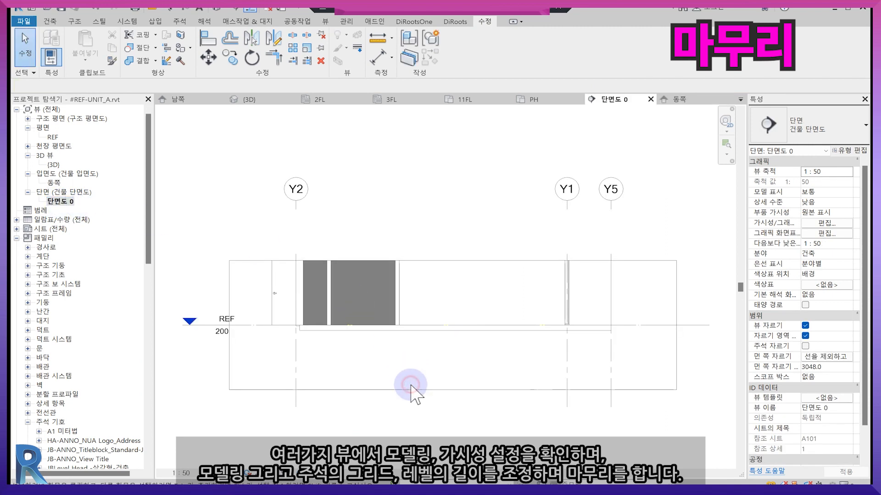
click(419, 390)
drag(436, 389, 471, 358)
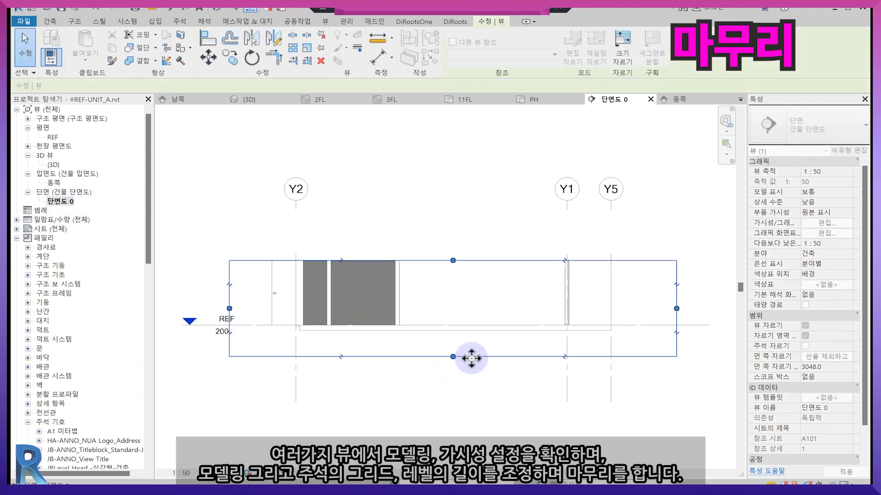
click(568, 404)
drag(568, 402, 567, 376)
Step: Hide the upper grid bubbles of Y1, Y5 and Y2 in the section view
click(566, 167)
click(611, 269)
key(Escape)
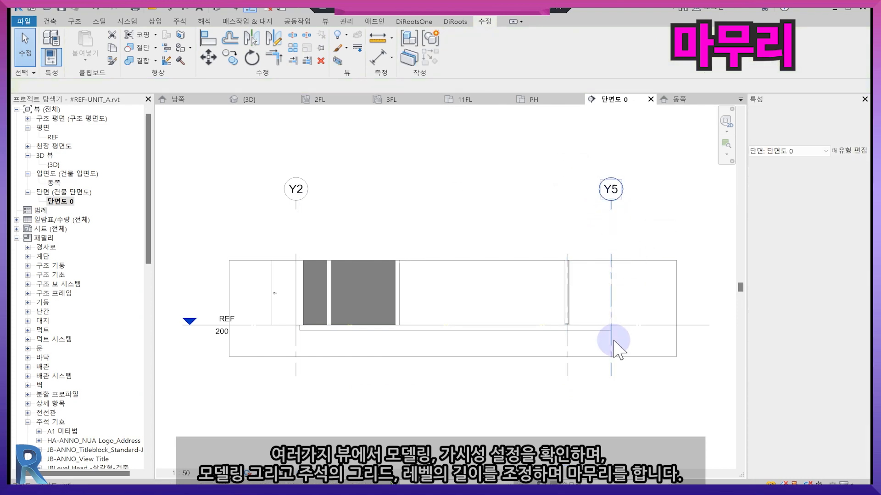
click(613, 341)
click(611, 167)
click(296, 360)
click(294, 166)
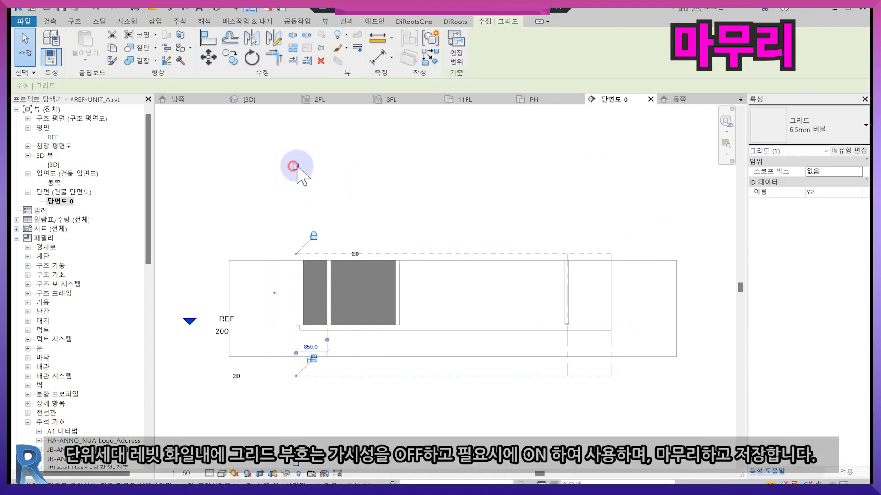
click(470, 167)
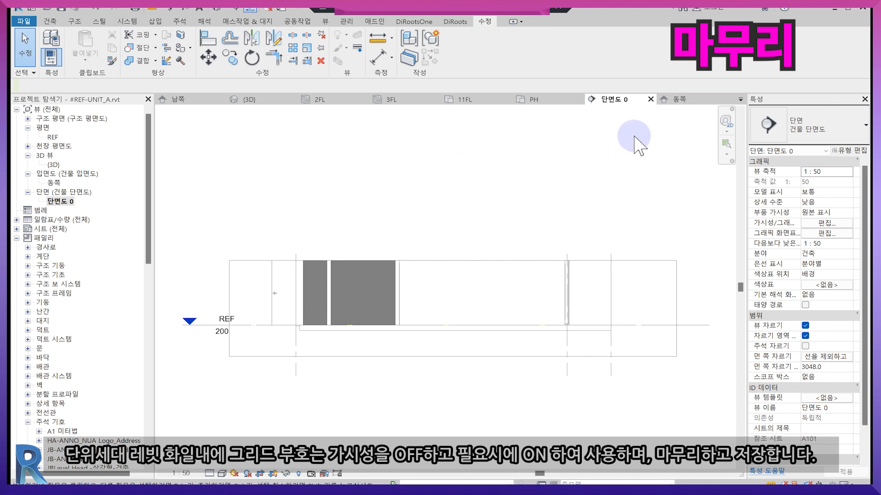
Step: Close the unit's section and elevation views, saving #REF-UNIT_A.rvt and the #JB-도시형공동주택 project
click(651, 100)
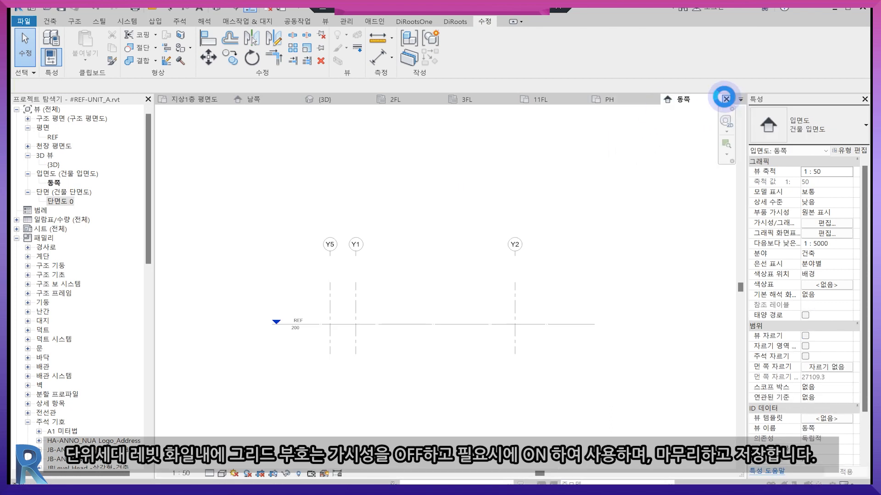
click(725, 99)
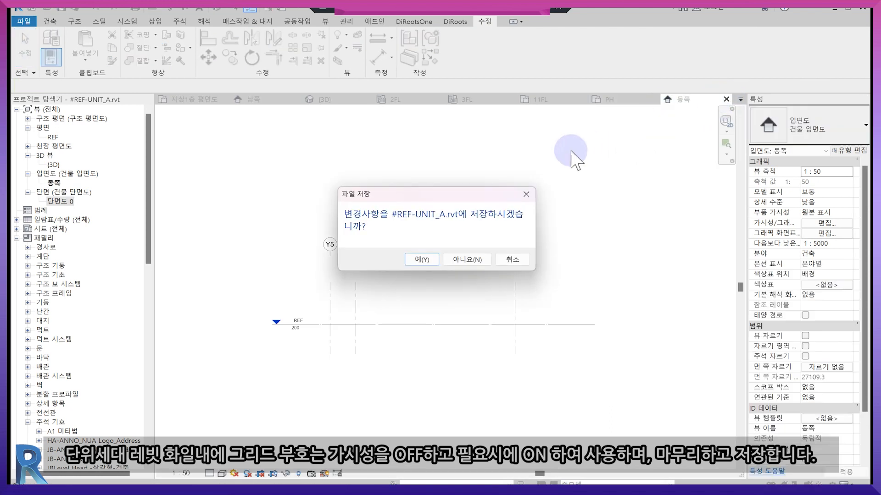
click(424, 260)
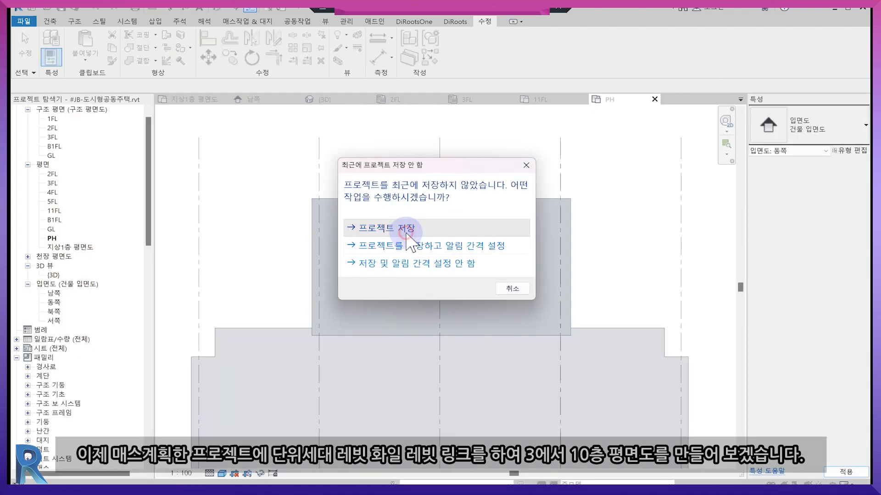
click(406, 232)
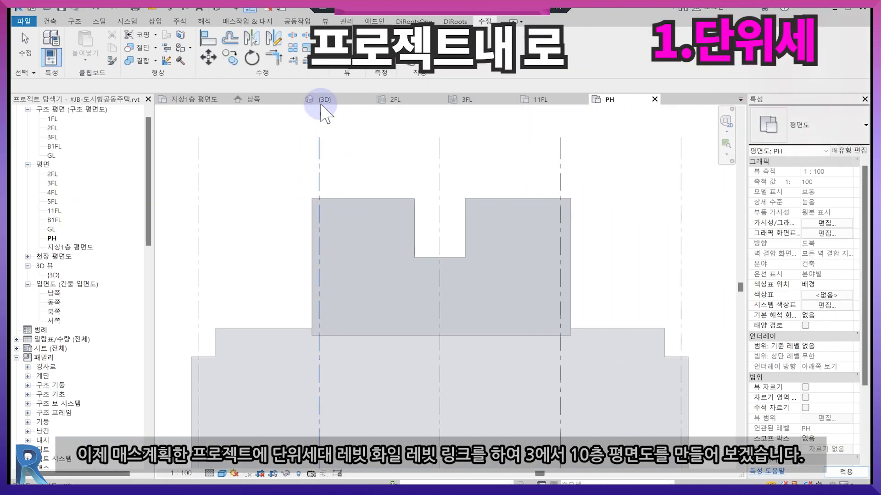
Step: In the 3FL structural plan, turn on visibility of imported drawing 3-10F.dwg and turn off 11-12F.dwg
click(467, 99)
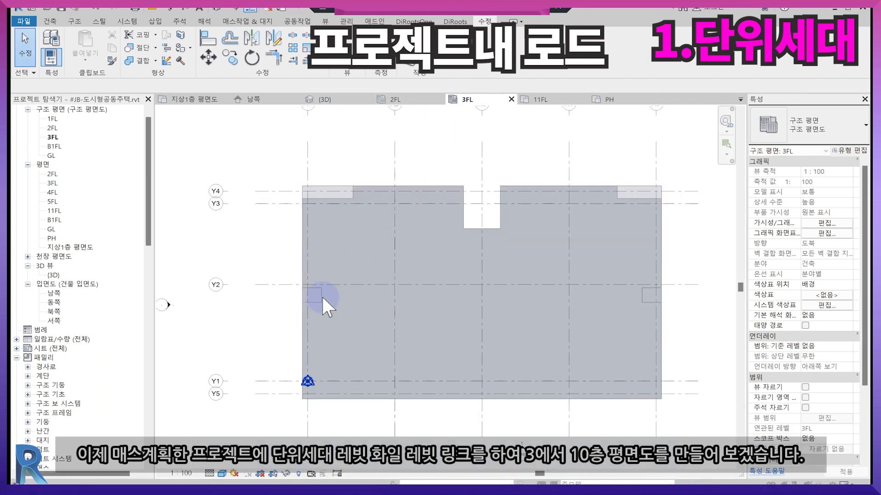
key(v)
key(g)
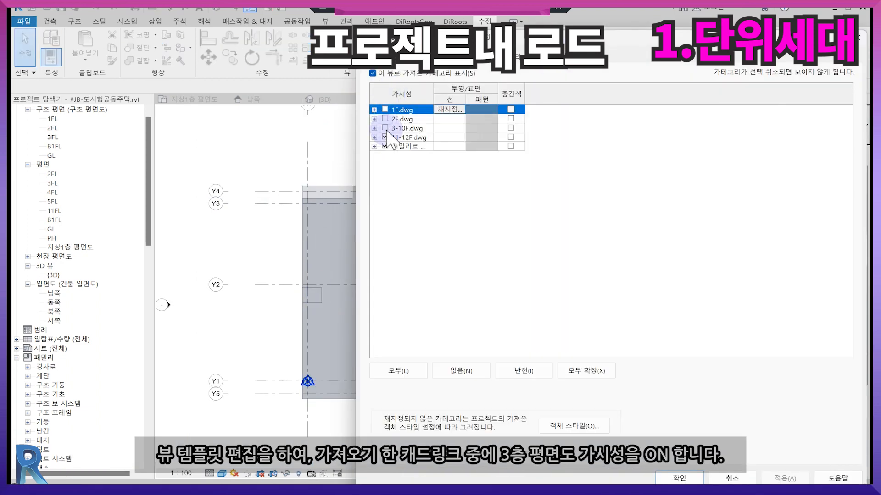
click(385, 128)
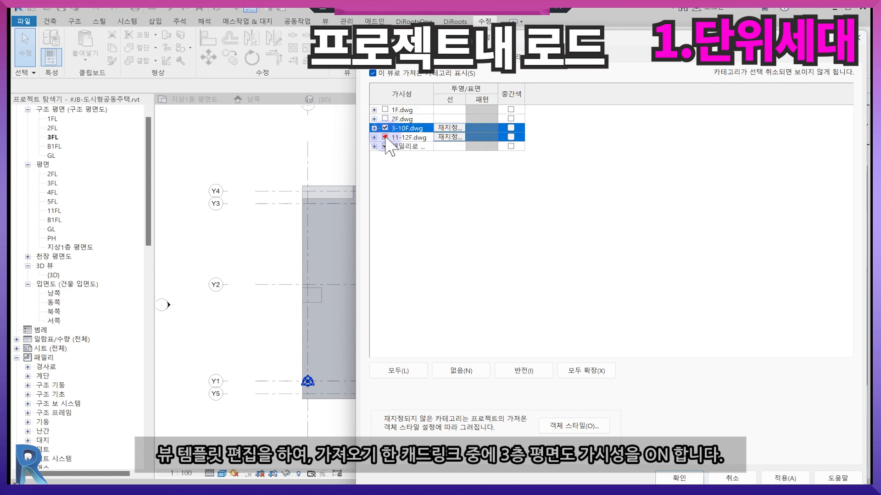
click(679, 478)
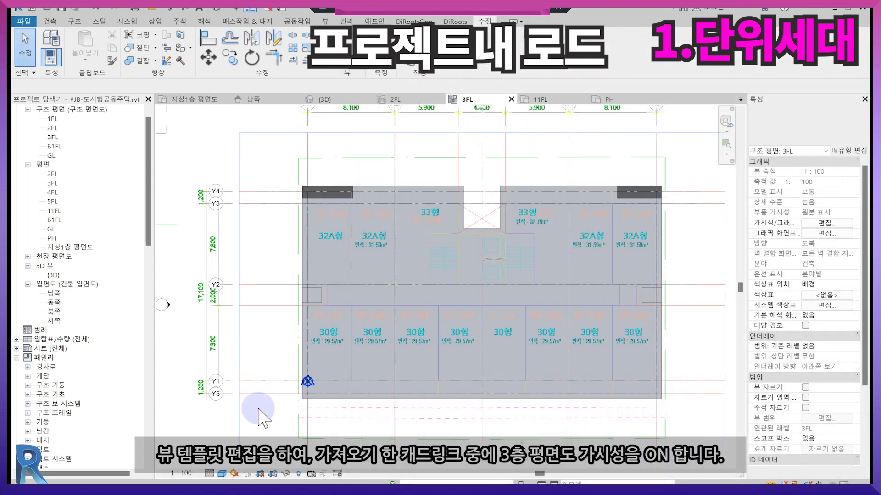
Step: Link the Revit file #REF-UNIT_A.rvt into the project with automatic internal origin to internal origin positioning
scroll(304, 409, up, 3)
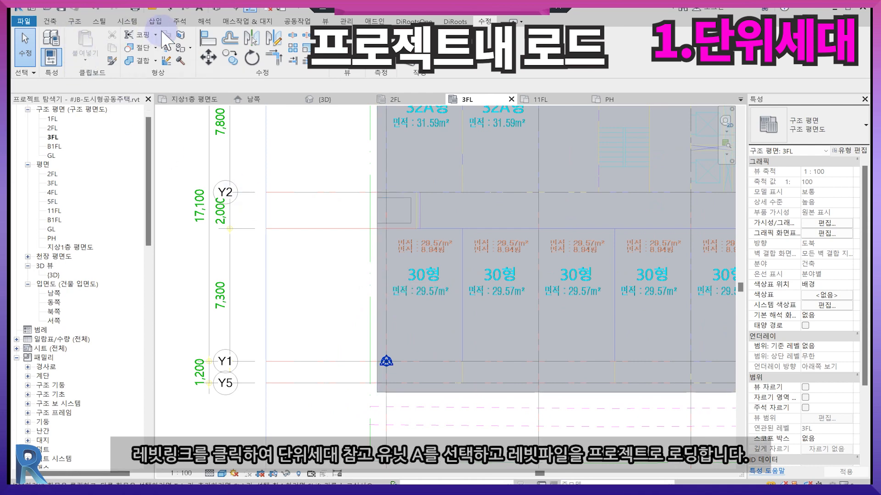
click(50, 21)
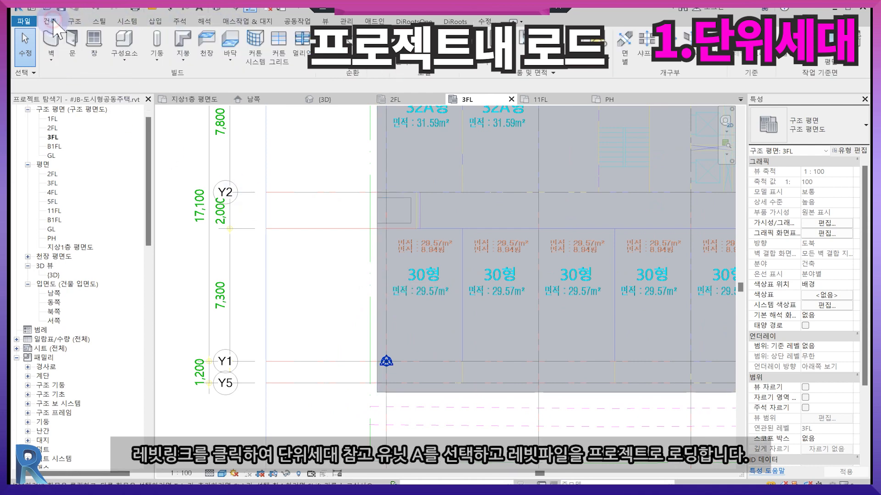
click(156, 22)
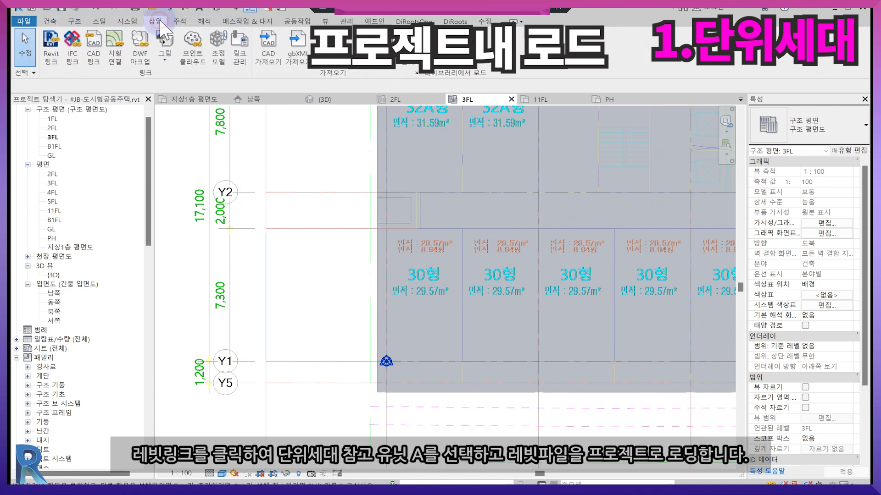
click(51, 50)
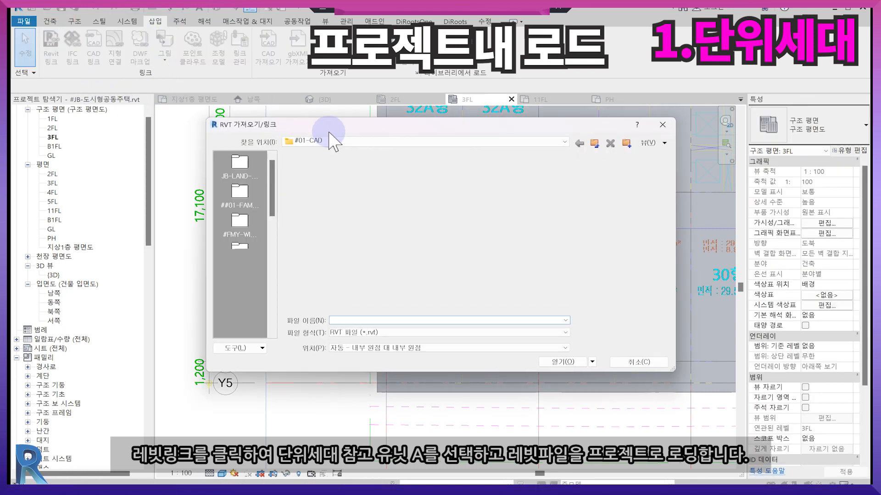
click(556, 358)
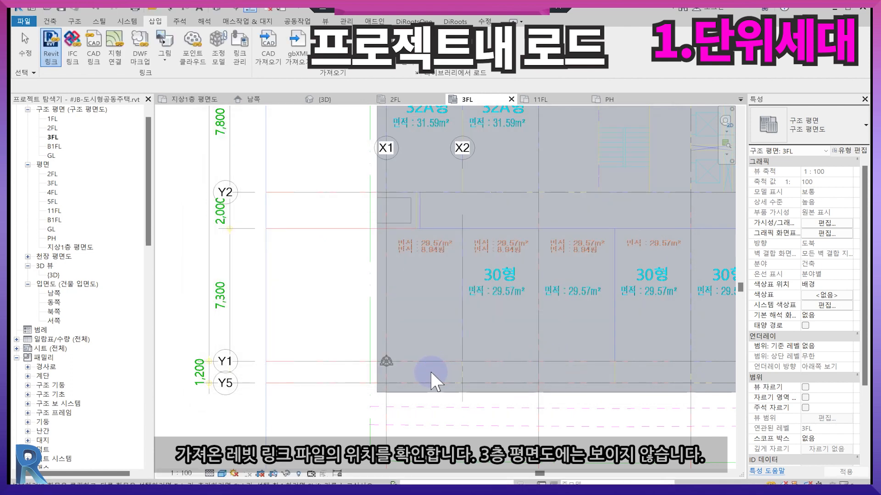
Step: Select the linked unit model in the {3D} view and set its name to UNIT-A1
click(324, 100)
click(345, 386)
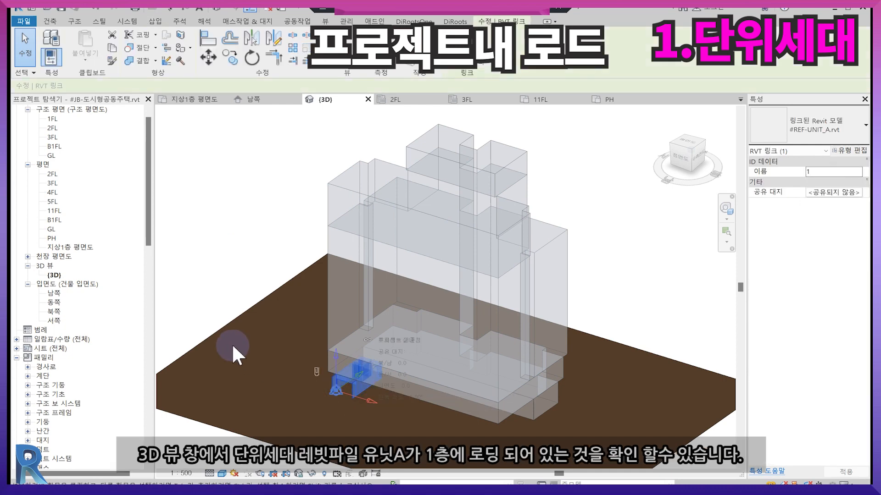
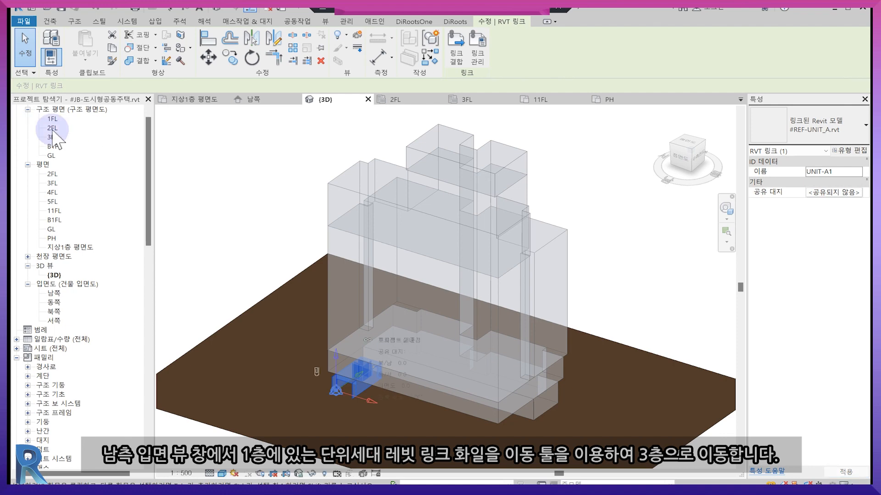
Step: In the 남쪽 elevation, move the UNIT-A1 link up from level 1FL to level 3FL
double_click(55, 294)
scroll(393, 383, down, 2)
middle_drag(393, 383, 401, 276)
middle_drag(398, 409, 397, 249)
scroll(377, 397, up, 3)
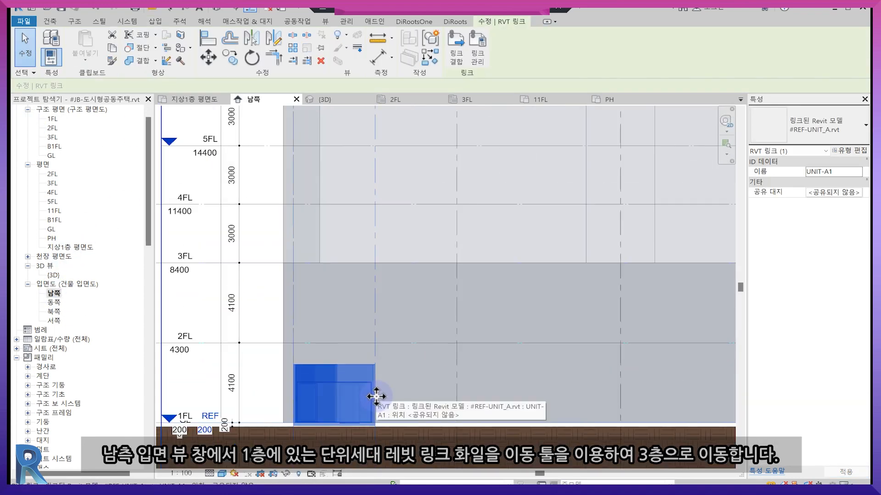
key(m)
key(v)
click(395, 423)
click(397, 263)
key(Escape)
Step: Check the moved UNIT-A1 link's position in the {3D} view
click(349, 100)
scroll(366, 385, up, 3)
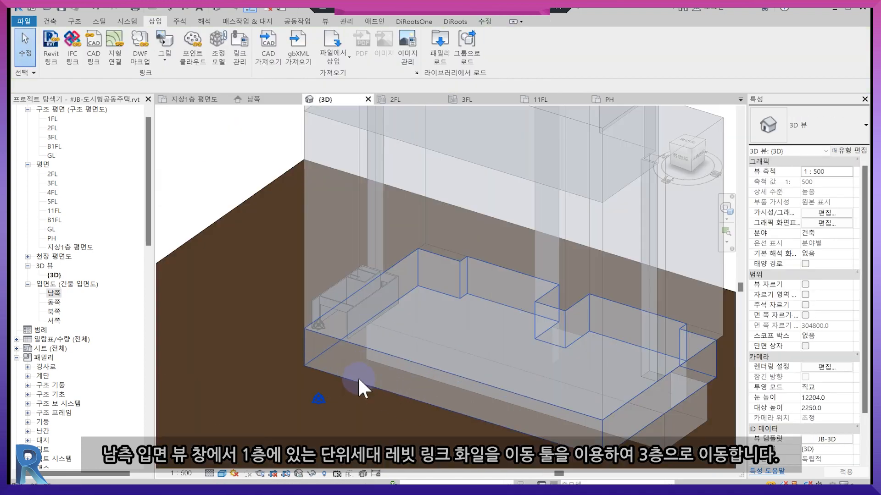
click(351, 317)
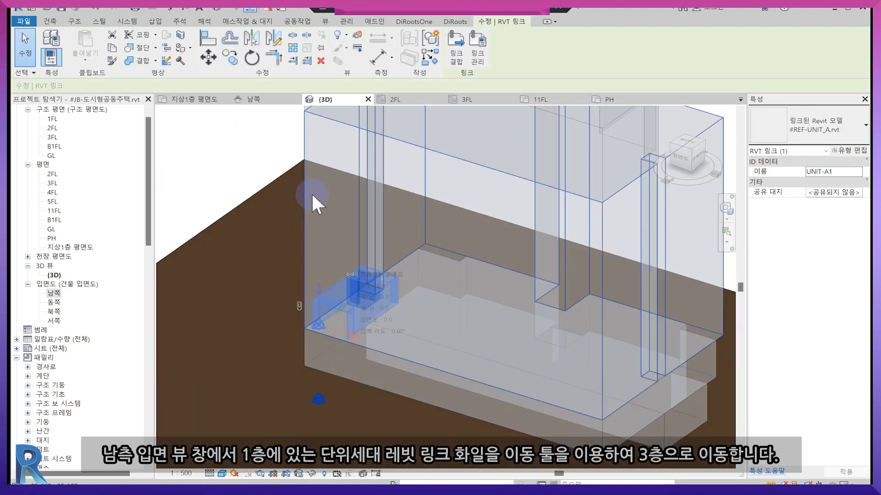
Step: In the 3FL plan, mirror the UNIT-A1 link about its X2 grid line to place a second unit beside it
click(486, 99)
key(Escape)
scroll(468, 354, up, 2)
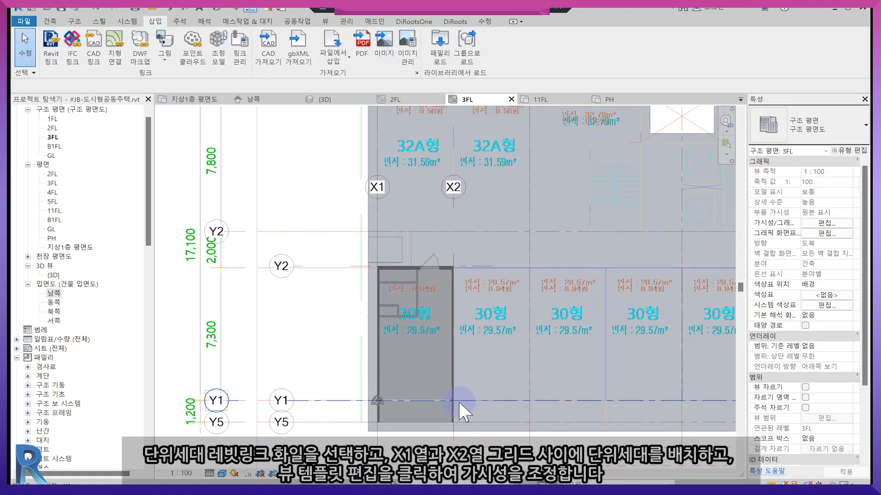
click(452, 392)
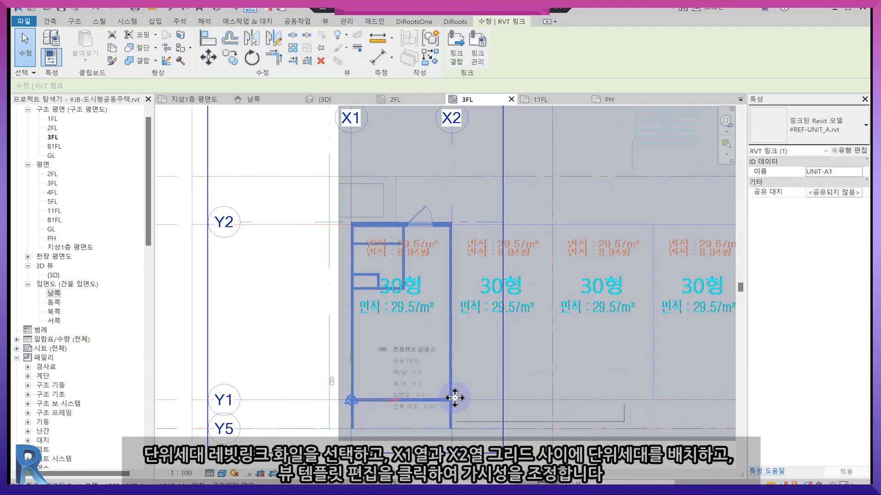
click(276, 39)
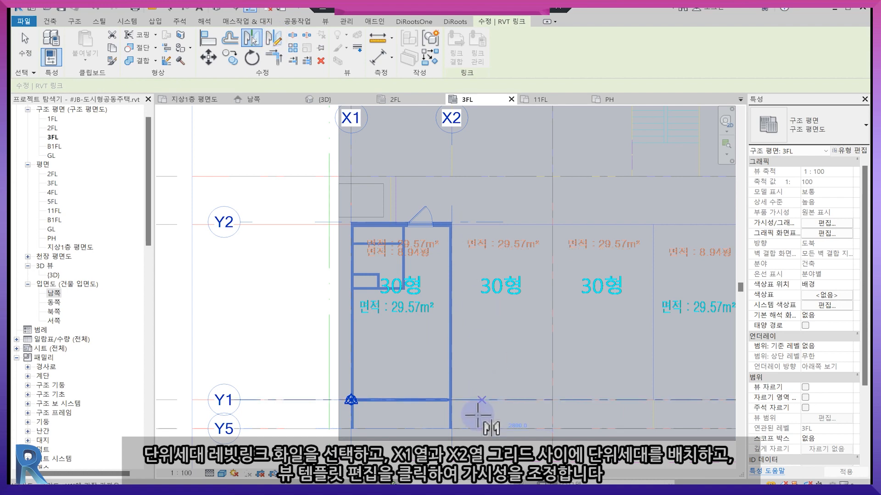
click(453, 206)
key(Escape)
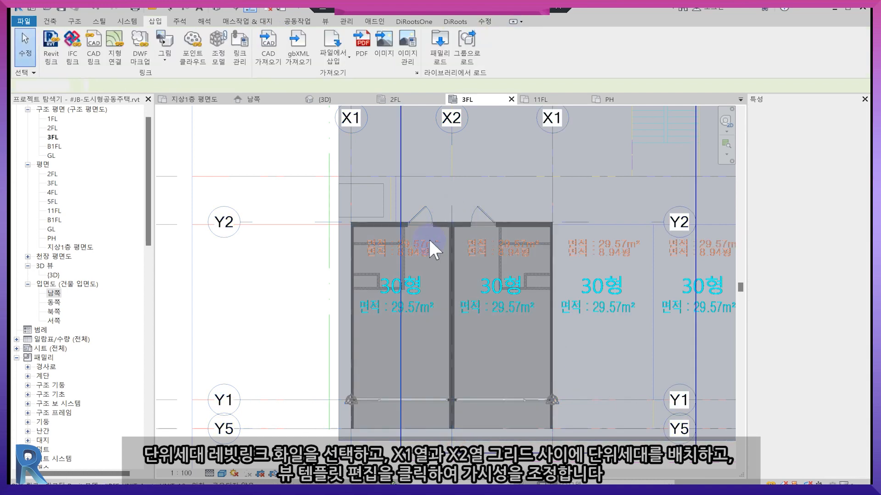
Step: Open the RVT link display settings of #REF-UNIT_A.rvt within the JB-평면도 view template
scroll(430, 295, down, 2)
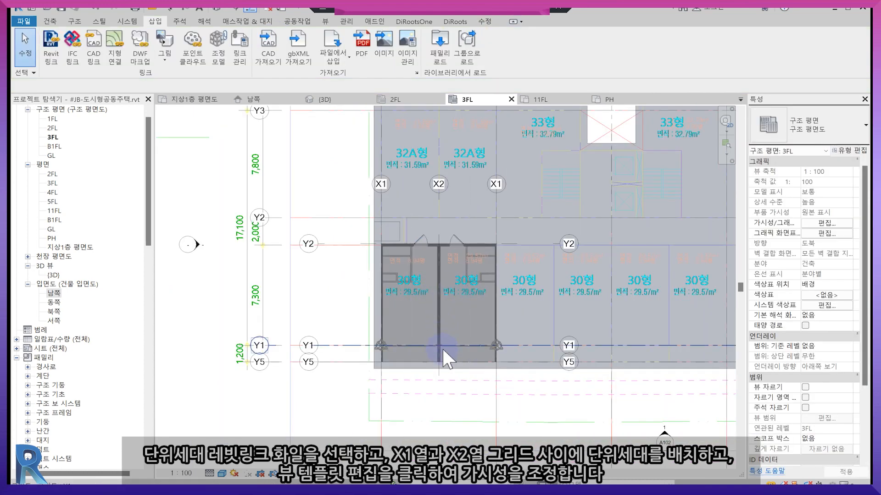
scroll(442, 348, down, 3)
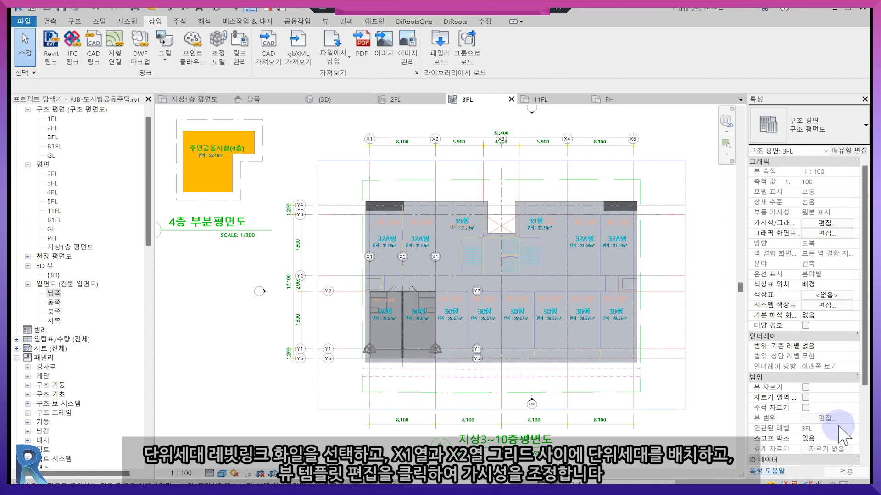
scroll(855, 449, down, 3)
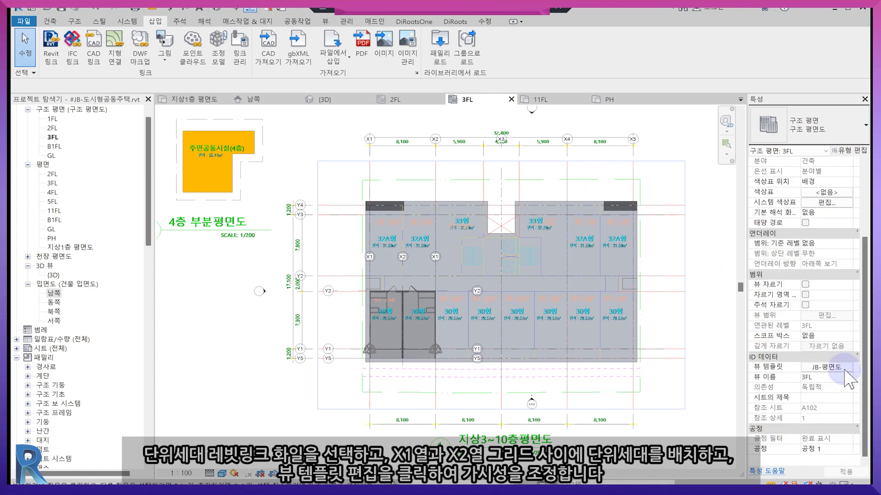
click(827, 367)
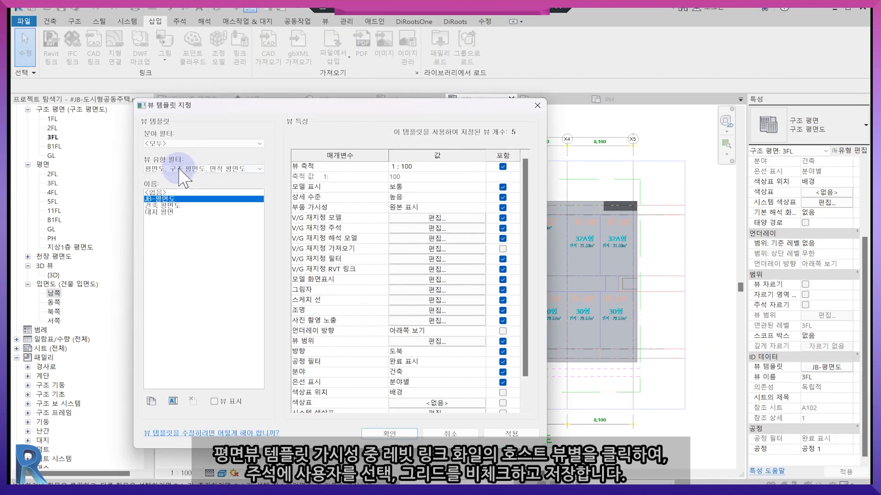
click(437, 220)
click(631, 59)
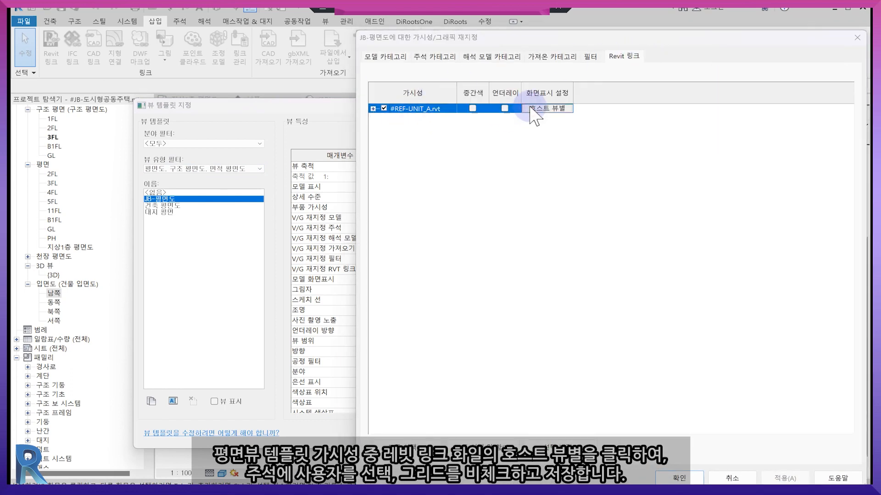
click(527, 108)
Step: Switch the link's display settings to 사용자 and set its model categories to 사용자 as well
click(378, 78)
click(541, 115)
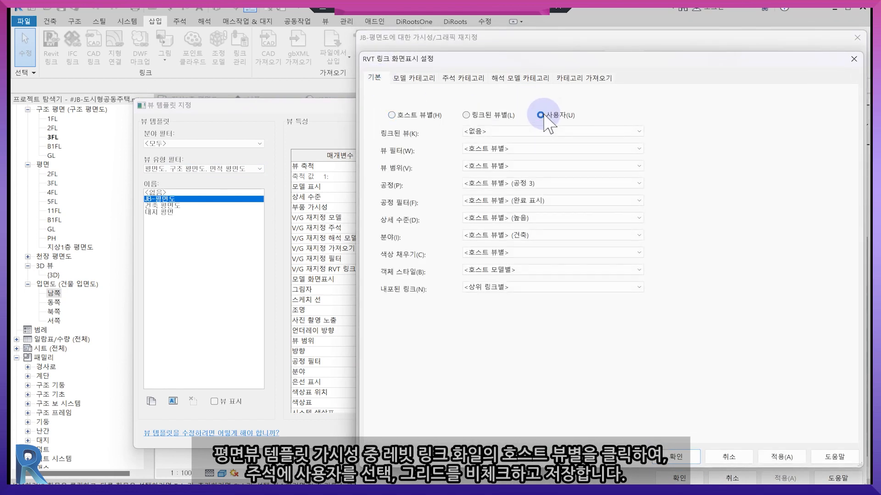
click(428, 81)
click(550, 98)
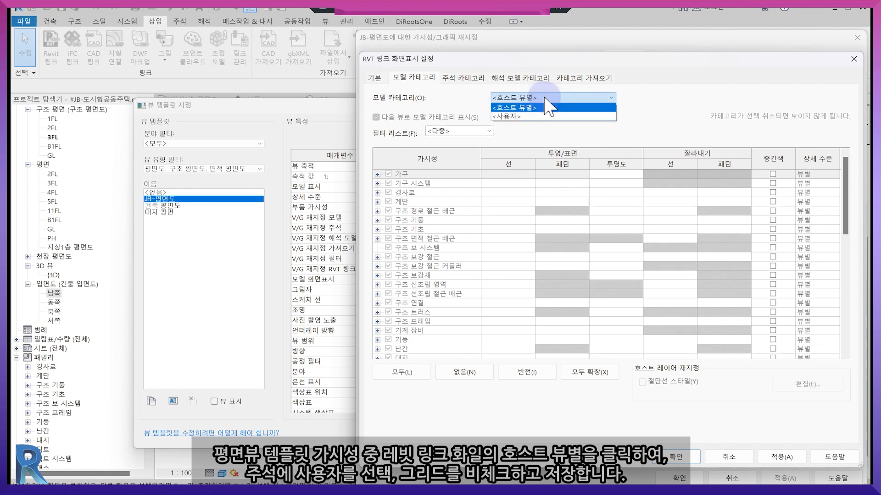
click(534, 124)
scroll(410, 269, down, 7)
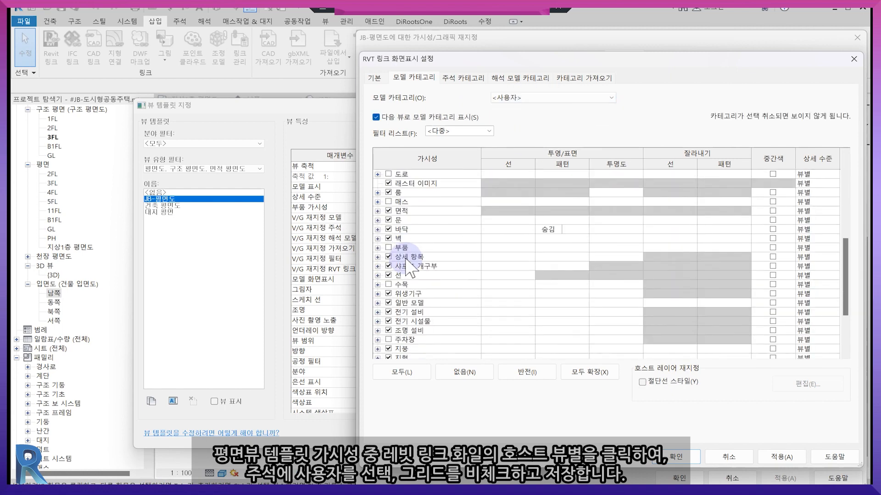
Step: Set the link's annotation categories to 사용자, hide 그리드 and 레벨들, and save the changes to the JB-평면도 template
click(462, 78)
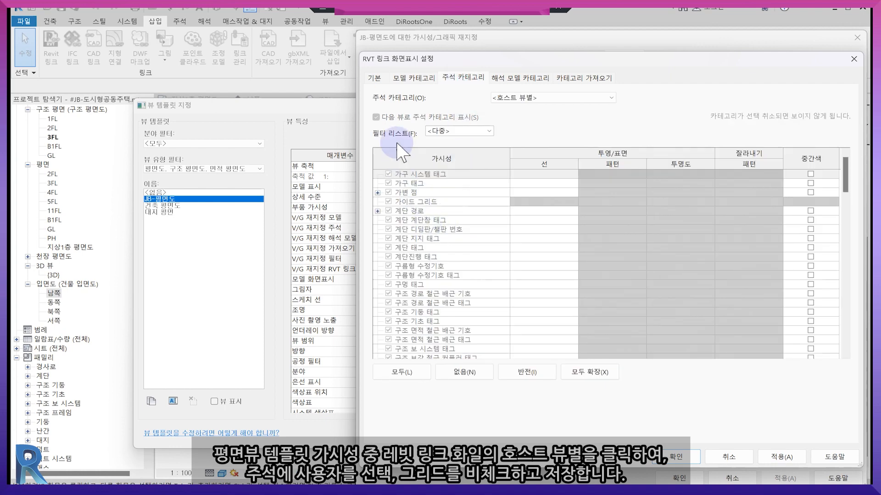
click(571, 94)
click(564, 112)
scroll(385, 241, down, 2)
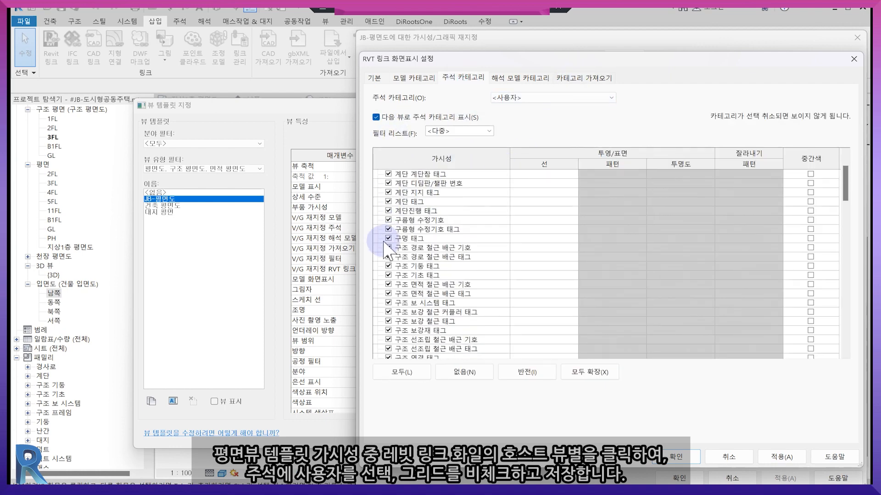
scroll(387, 247, down, 7)
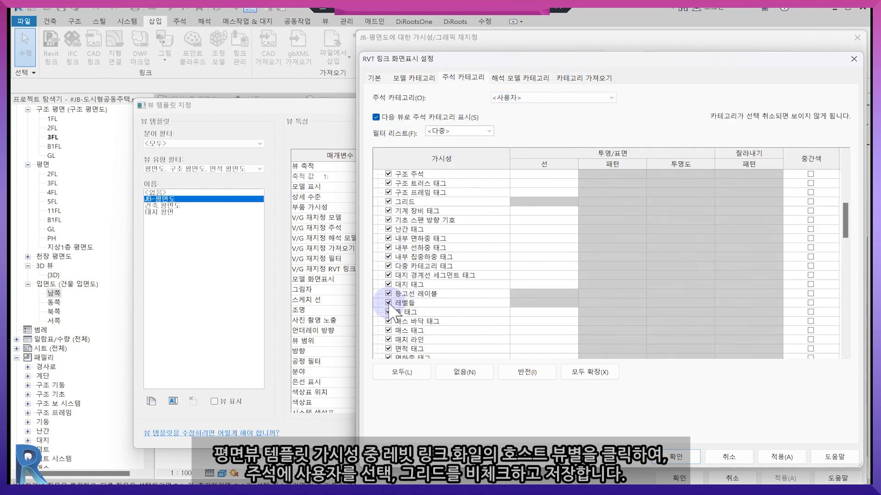
click(389, 303)
click(389, 202)
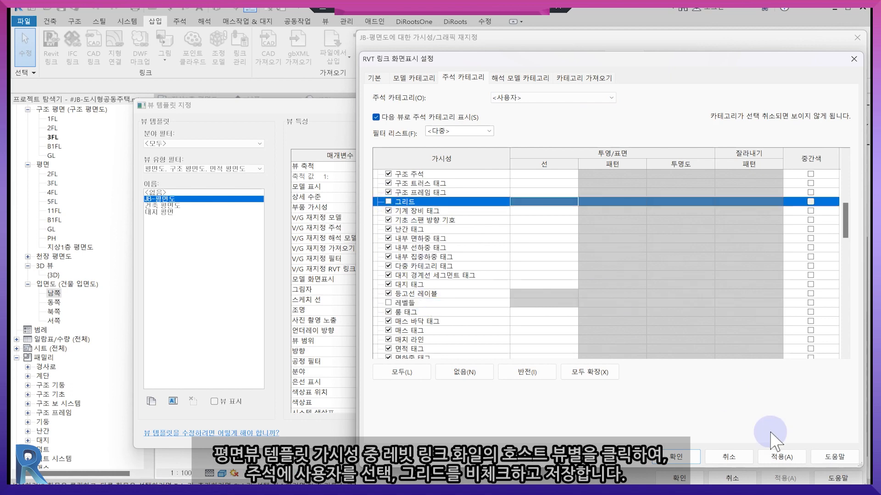
click(675, 457)
click(678, 478)
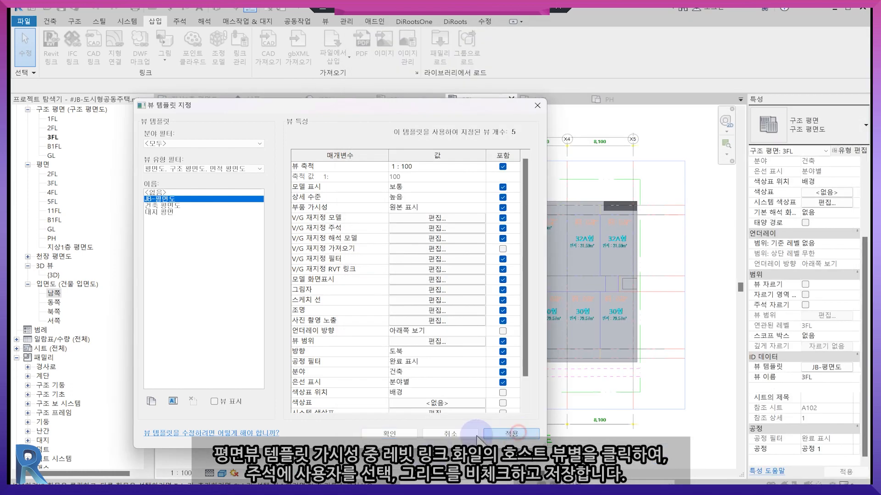
click(389, 433)
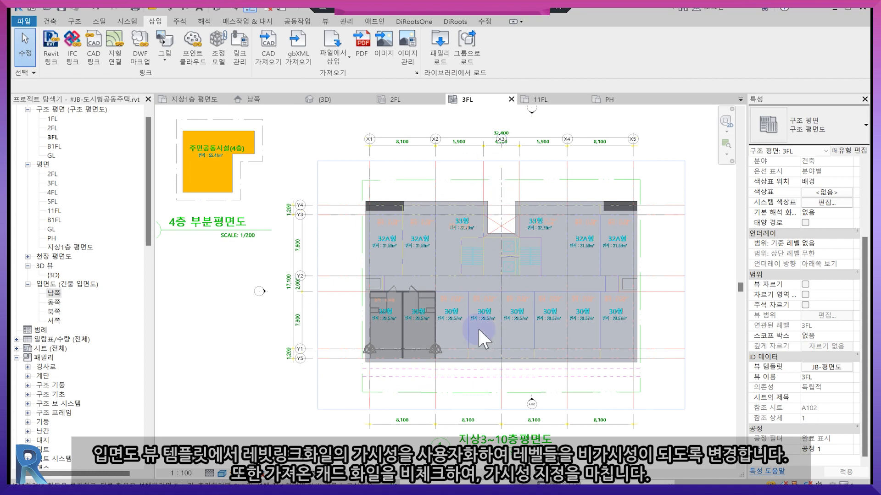
Step: Open the 남쪽 elevation and set the RVT link's display to 사용자 in the JB-입면도 view template
scroll(404, 387, up, 2)
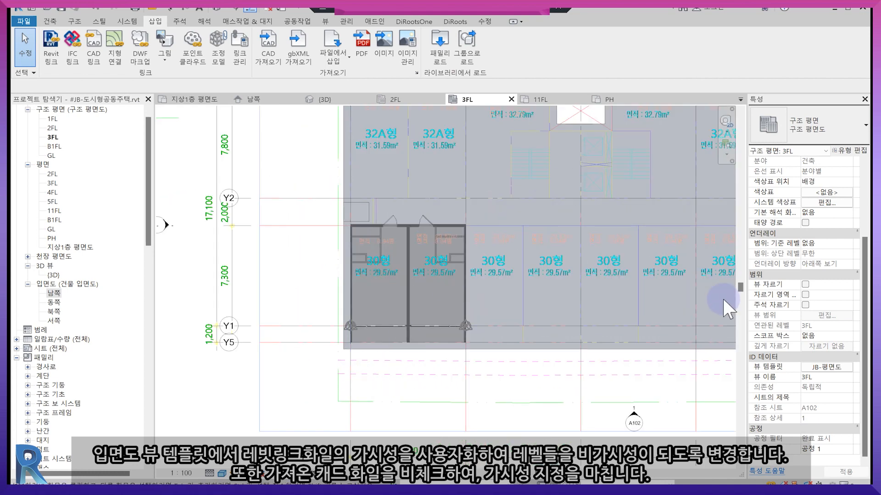
click(323, 99)
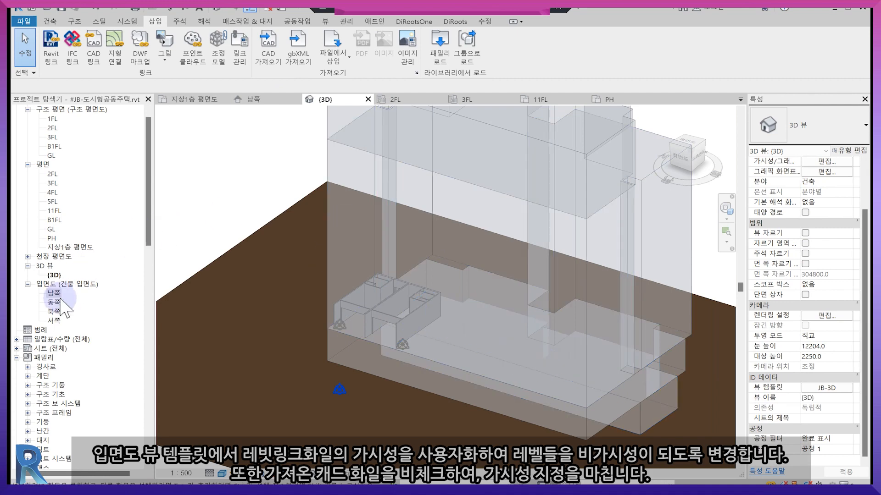
double_click(54, 293)
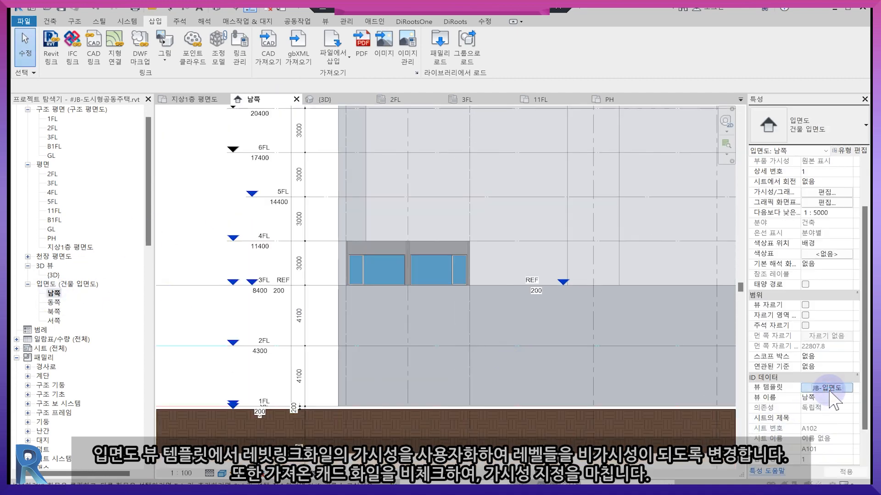
click(828, 388)
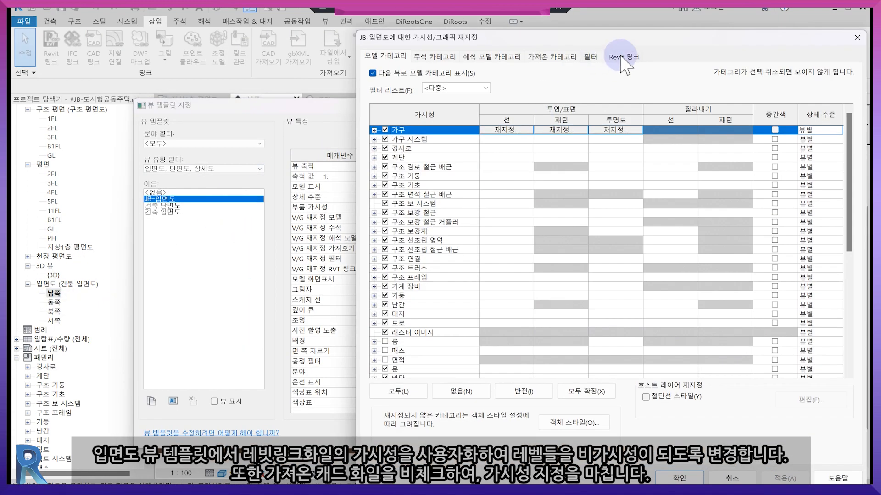
click(622, 63)
click(523, 108)
click(540, 114)
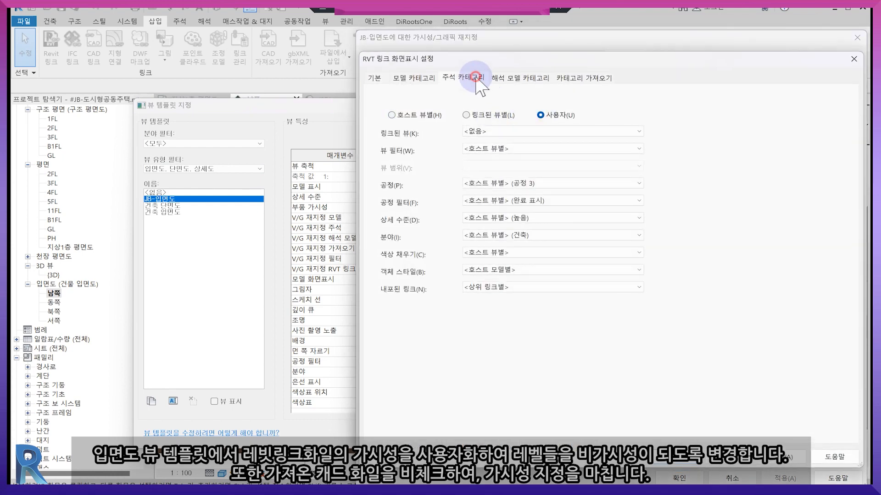
Step: Set the link's annotation categories to 사용자, hide 레벨들, and save the changes to the JB-입면도 template
click(462, 77)
click(513, 96)
click(514, 117)
scroll(413, 284, down, 6)
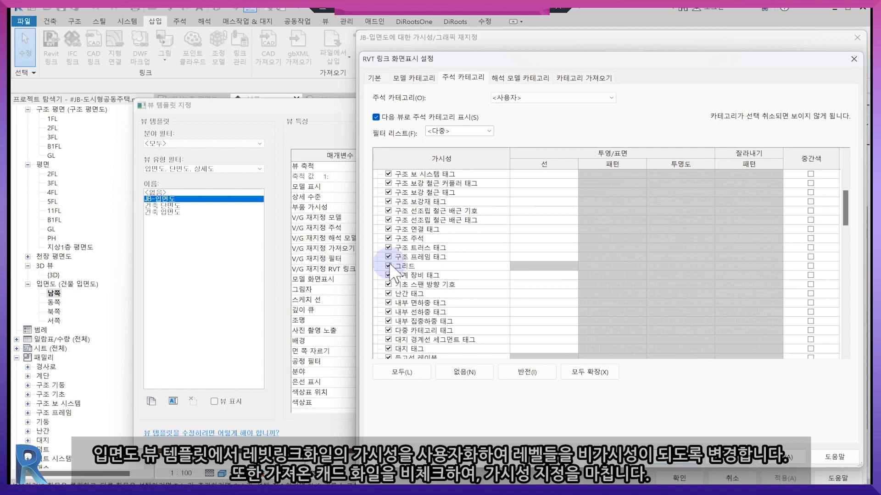
scroll(392, 278, down, 4)
click(388, 256)
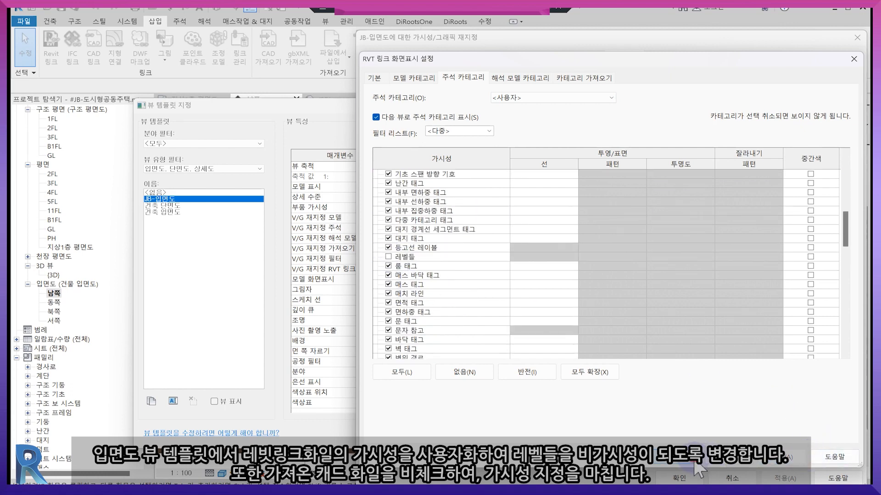
click(693, 460)
click(686, 477)
click(396, 445)
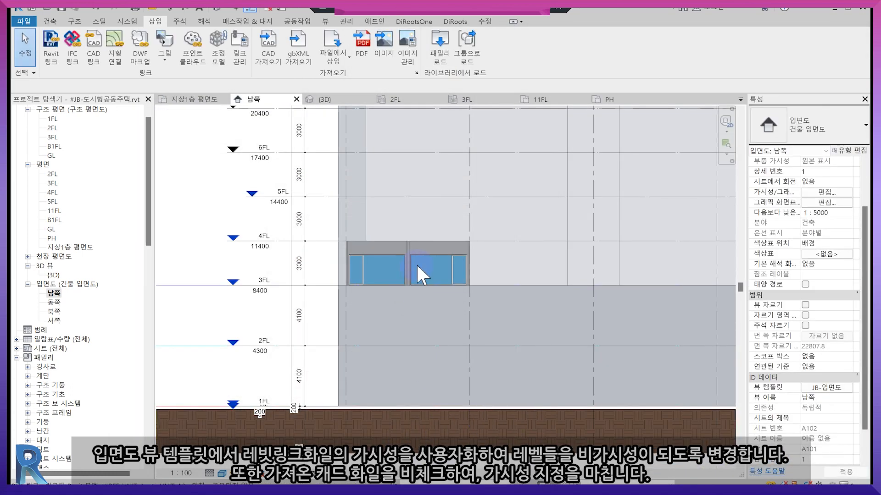
Step: In the JB-입면도 template, hide the imported drawings 1F.dwg, 2F.dwg, 3-10F.dwg and 11-12F.dwg
click(826, 387)
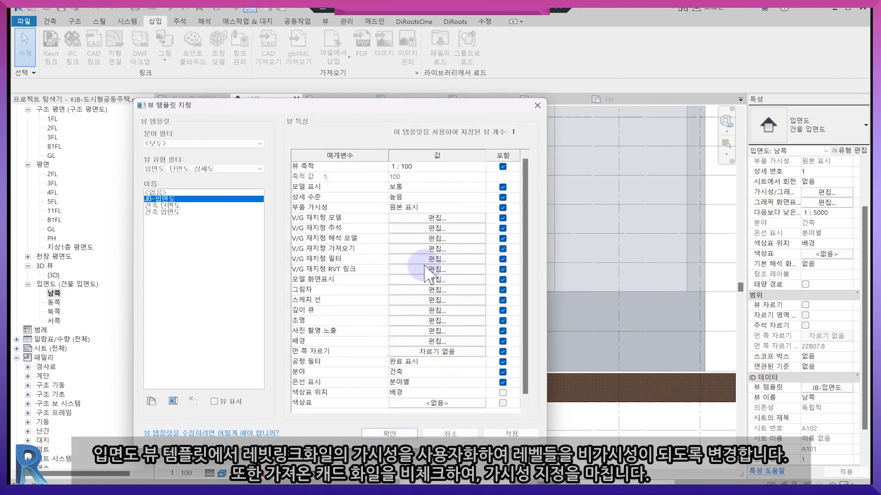
click(434, 229)
click(562, 56)
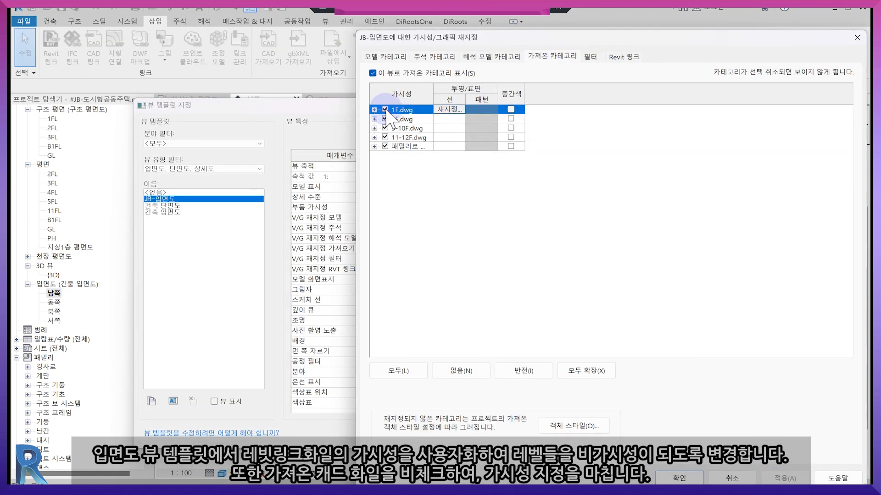
click(383, 110)
click(384, 120)
click(385, 128)
click(386, 138)
click(776, 479)
click(693, 479)
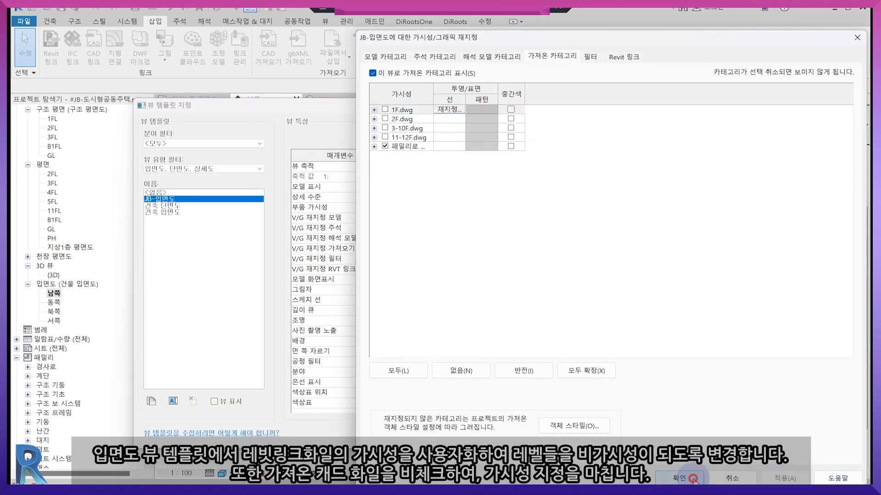
click(388, 455)
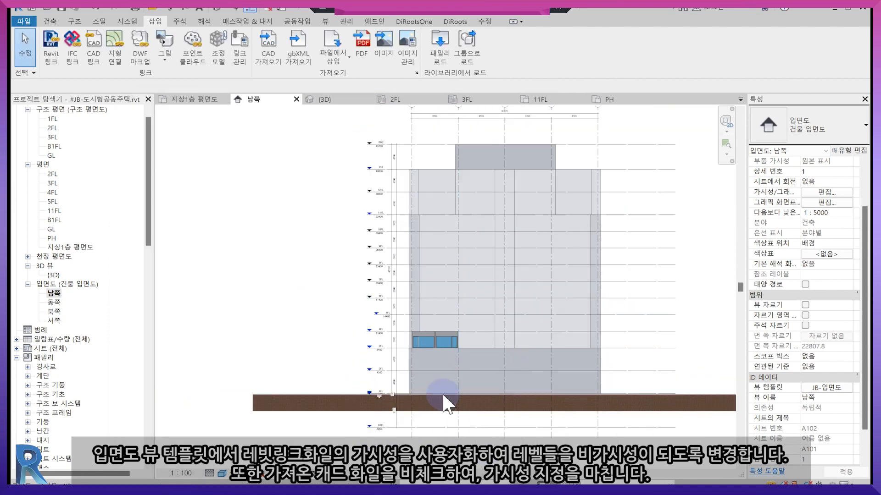
Step: Select both unit links and array them linearly in the 3FL plan, spaced from grid X1 to X2, with 5 items
scroll(459, 348, up, 3)
click(459, 349)
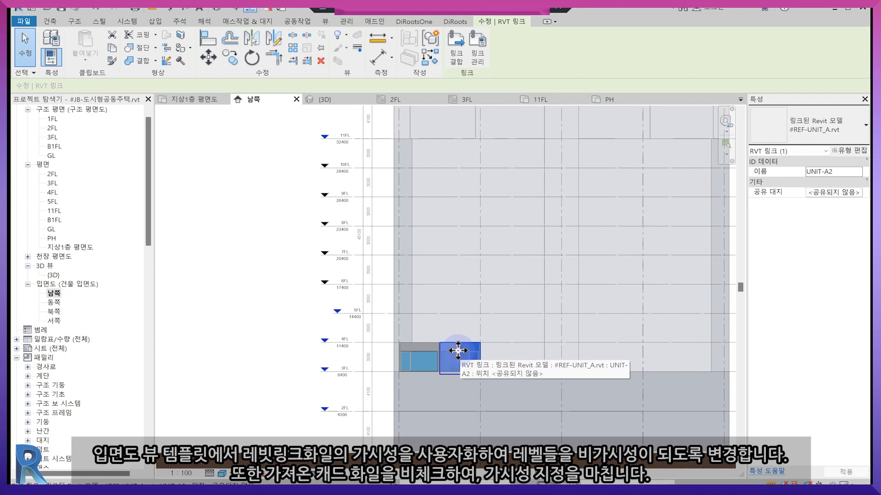
ctrl+click(418, 357)
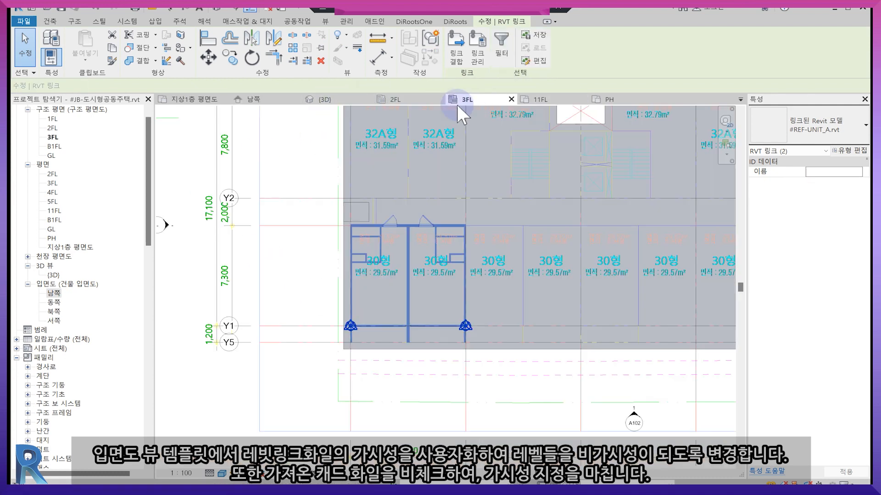
click(464, 100)
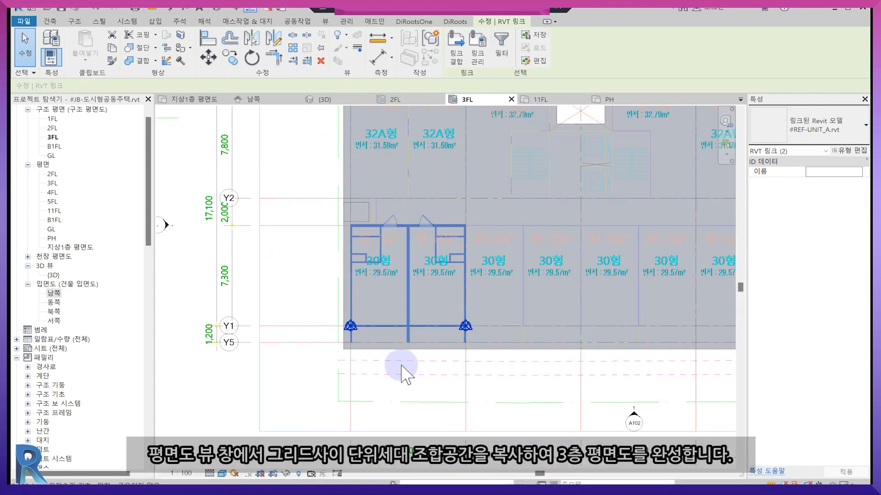
click(292, 46)
click(352, 400)
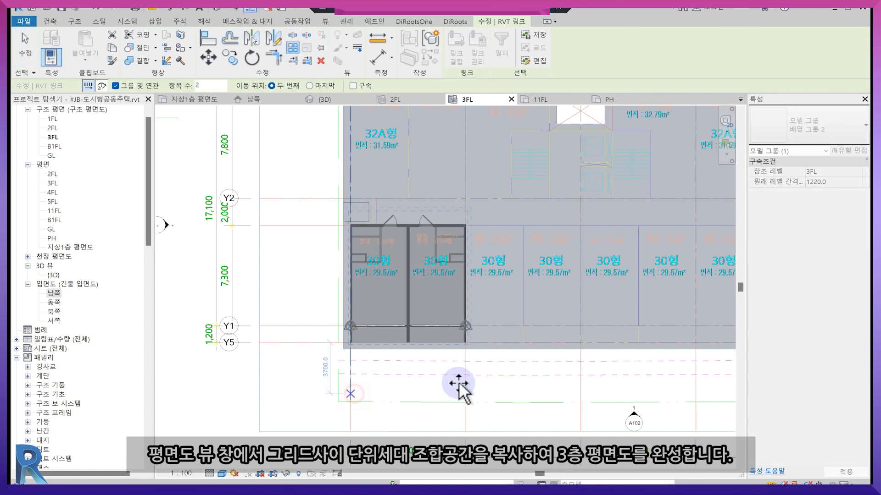
click(466, 397)
middle_drag(349, 286, 256, 294)
text(5)
key(Return)
Step: Set the unit array's item count to 4
scroll(257, 303, down, 2)
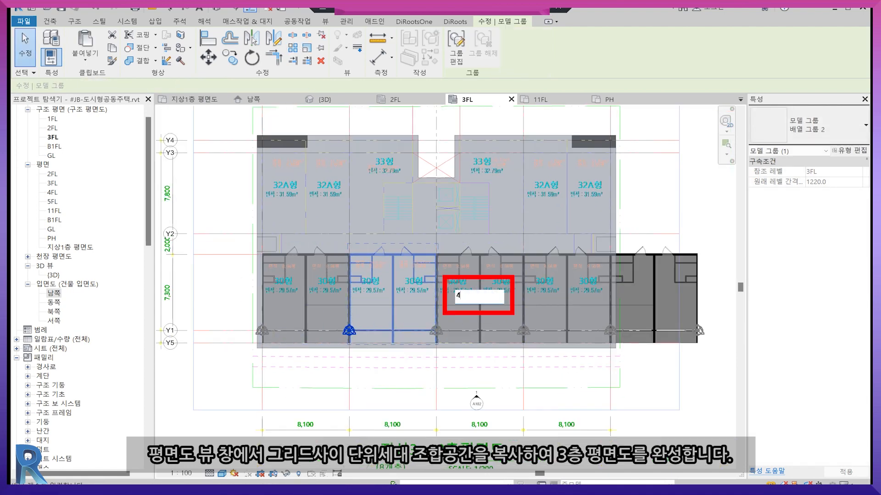
key(Return)
click(550, 365)
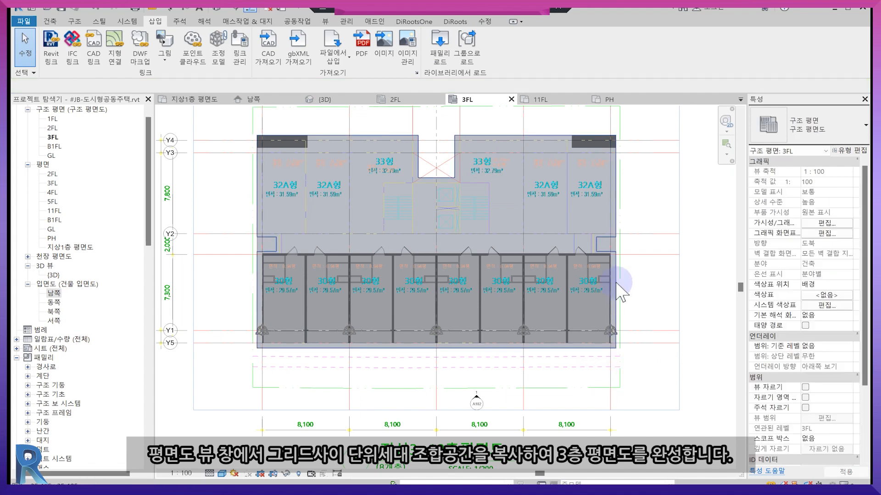
Step: Mirror the first and last unit groups about a horizontal axis drawn through the corridor's centre, placing copies on the 32A형 spaces
scroll(616, 281, up, 2)
middle_drag(456, 255, 602, 306)
scroll(588, 307, down, 1)
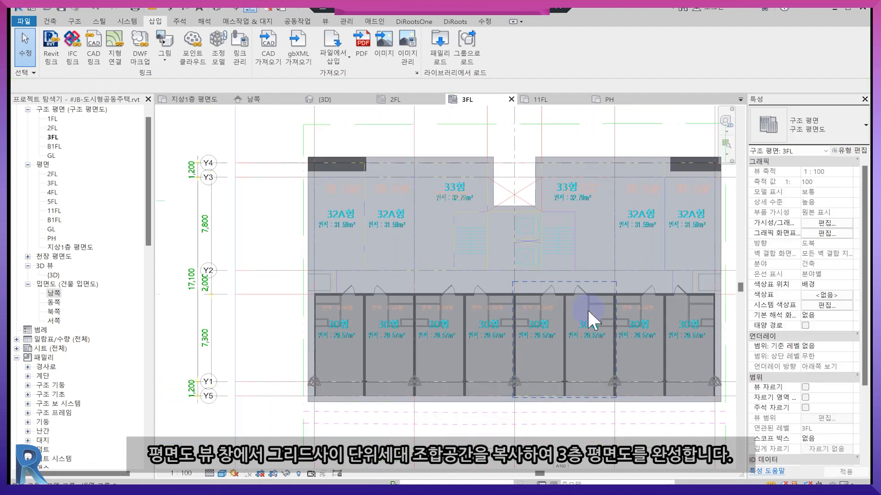
click(393, 308)
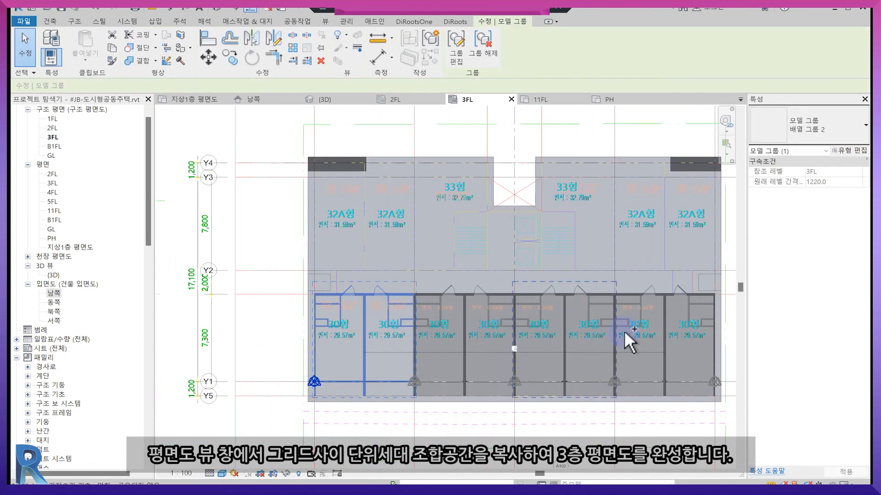
click(274, 39)
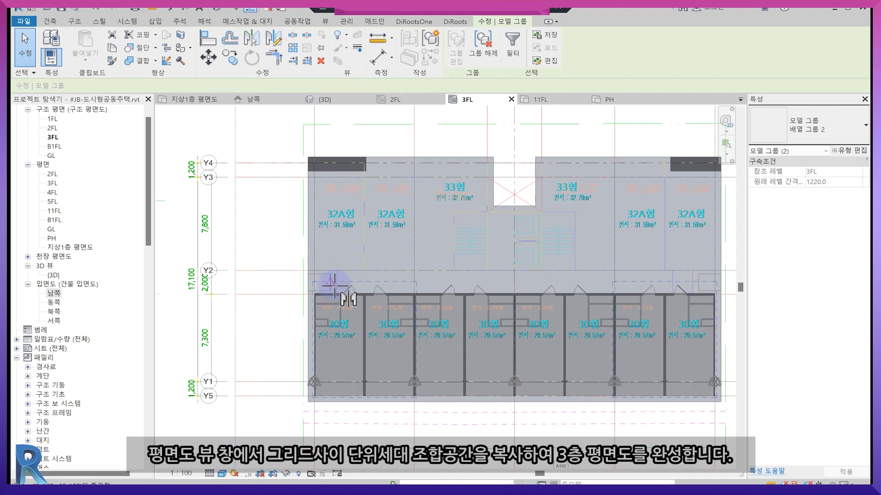
middle_drag(637, 289, 330, 255)
click(543, 257)
click(545, 258)
Step: Inspect the mirrored 32A형 units in the 3FL plan and the arranged units in the {3D} view
middle_drag(453, 233, 451, 244)
scroll(451, 245, up, 2)
scroll(443, 248, up, 3)
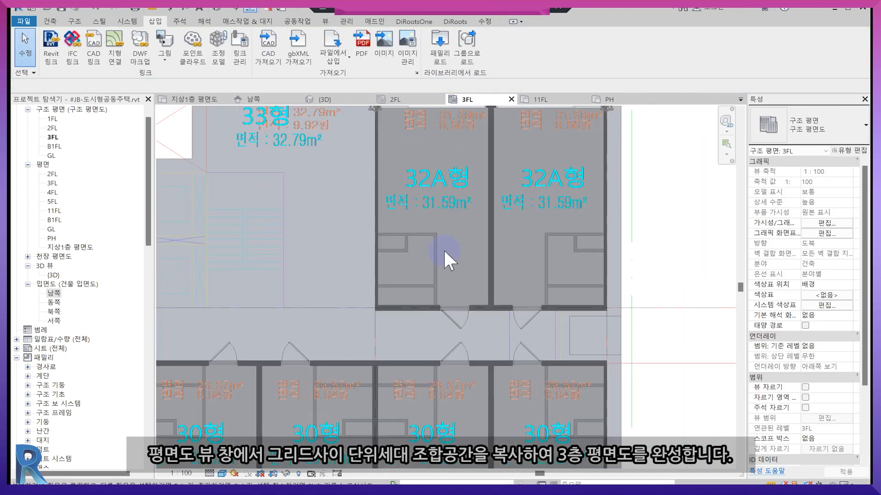
scroll(444, 254, down, 4)
click(473, 302)
key(Escape)
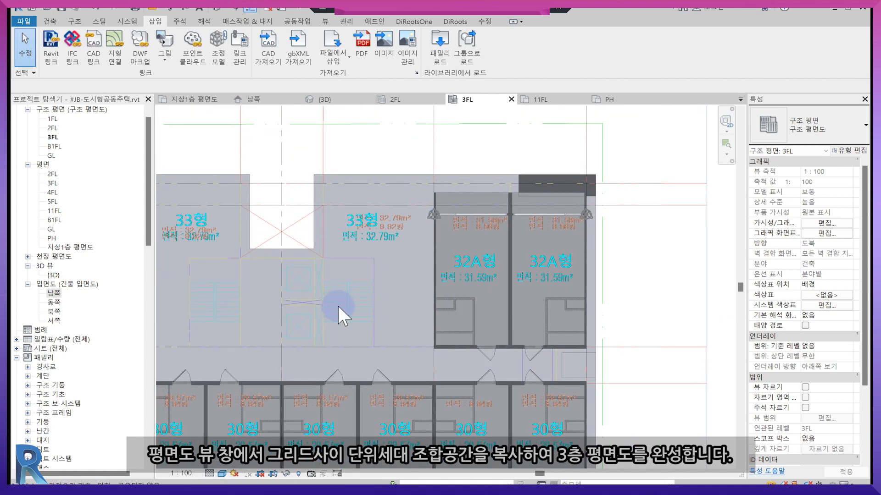
middle_drag(363, 325, 454, 339)
scroll(436, 337, down, 3)
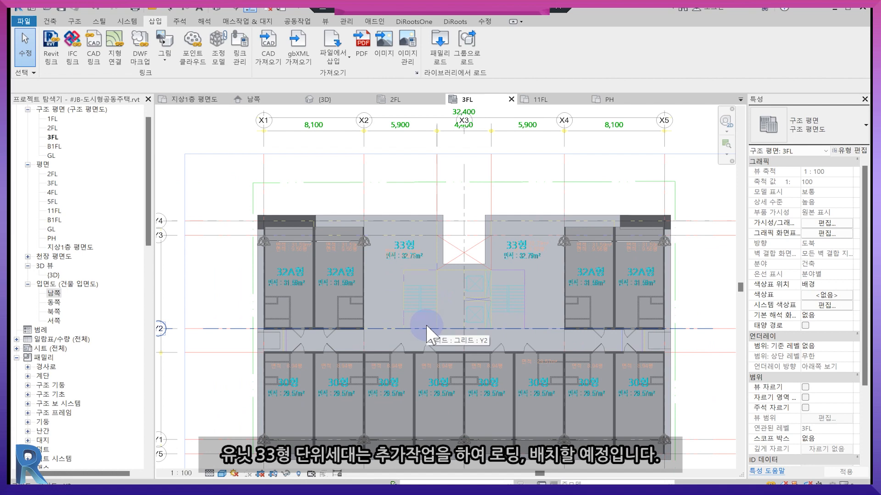
click(354, 99)
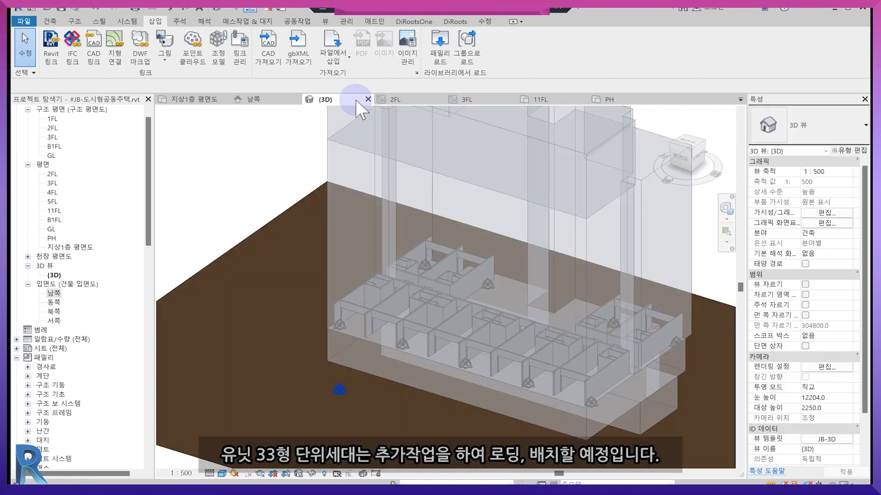
scroll(412, 373, up, 3)
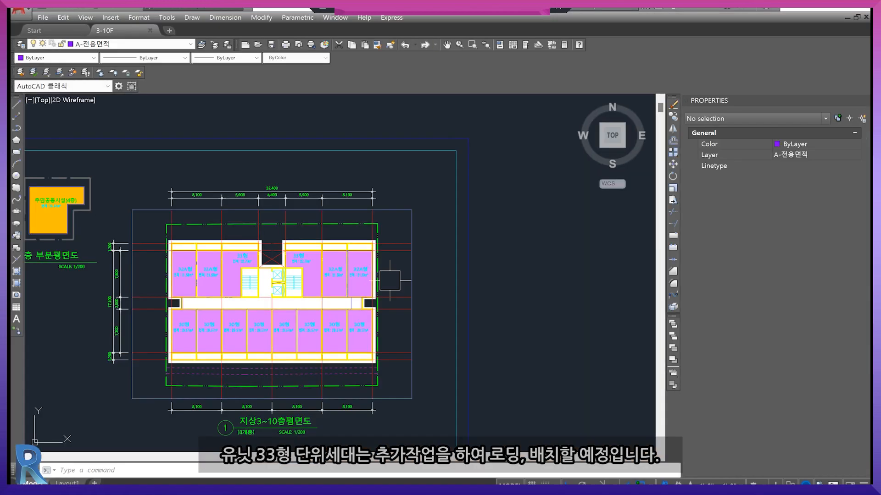
Step: Examine how the 33형, 32A형 and 30형 units are laid out in the 3-10F floor plan drawing
scroll(363, 258, up, 6)
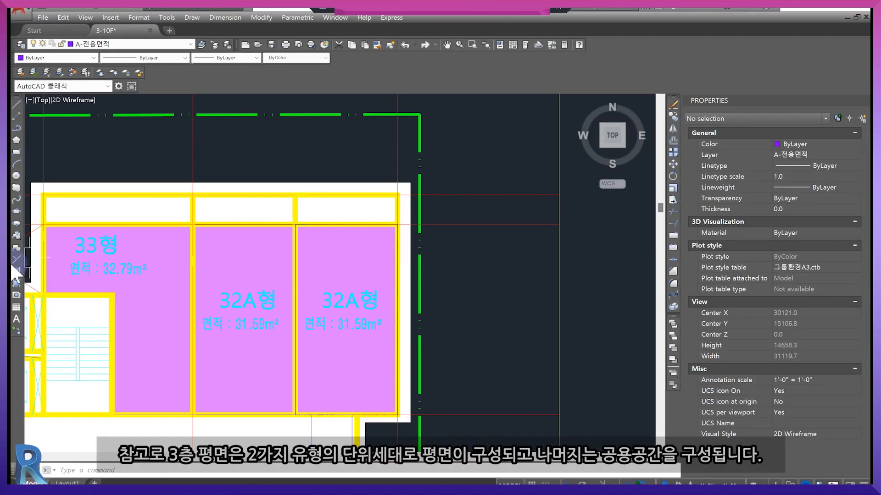
middle_drag(83, 265, 460, 272)
middle_drag(241, 275, 510, 293)
scroll(482, 304, down, 4)
scroll(314, 335, up, 4)
middle_drag(314, 335, 278, 271)
scroll(278, 272, down, 4)
scroll(281, 273, up, 2)
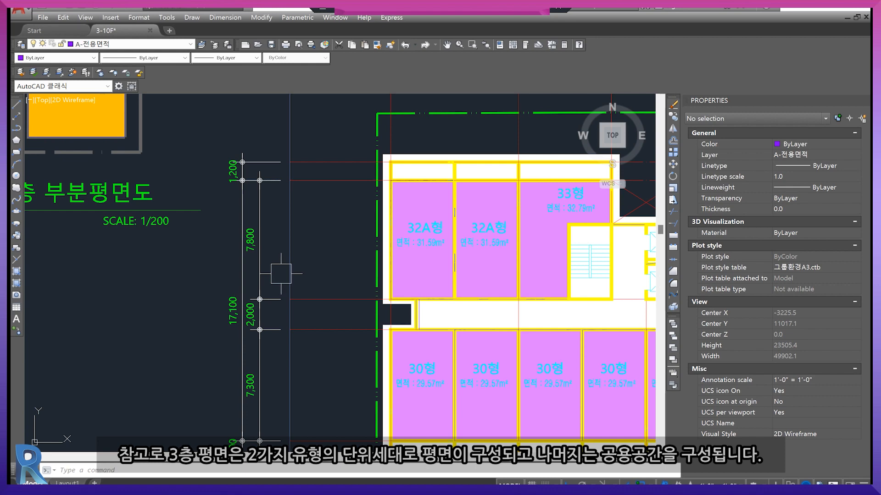
scroll(281, 273, down, 2)
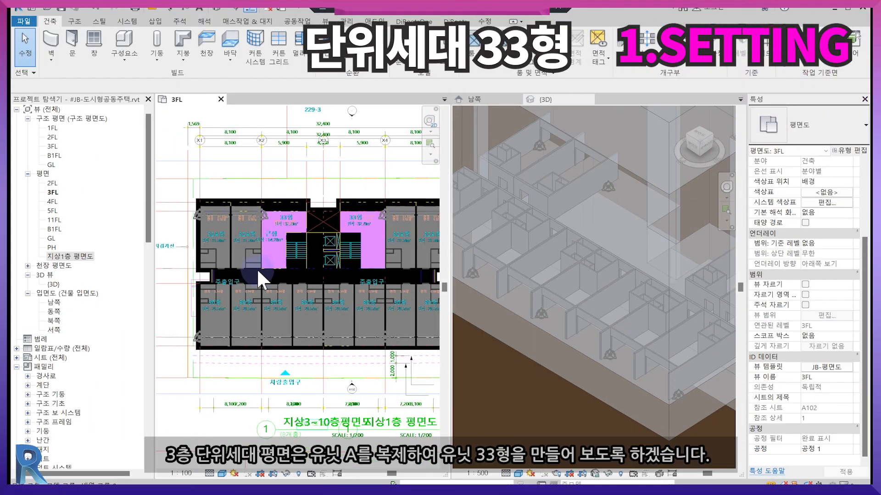
Step: Switch to Revit, open the #REF-UNIT_A.rvt project while accepting that its link unloads, and display its REF floor plan
scroll(257, 268, up, 2)
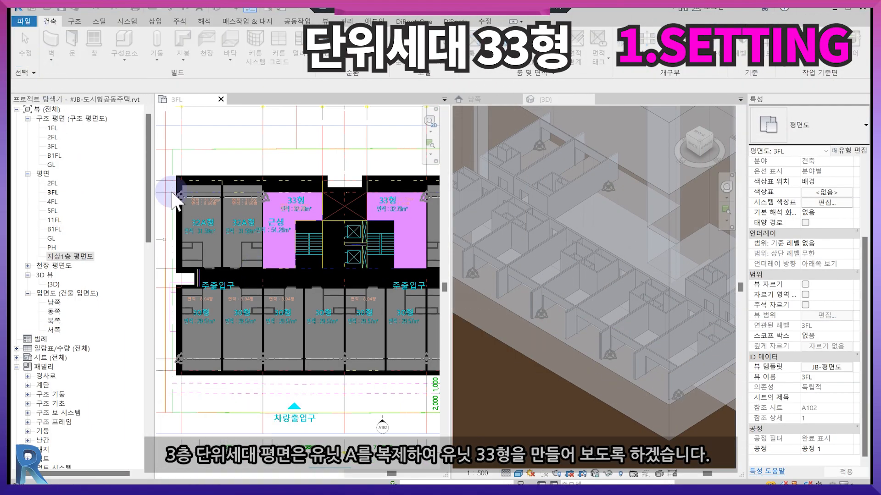
click(22, 23)
mouse_move(48, 104)
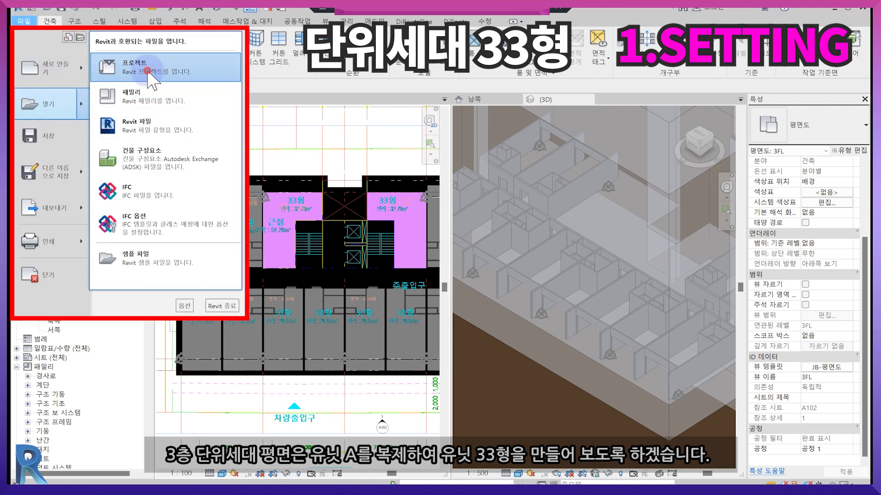
click(148, 73)
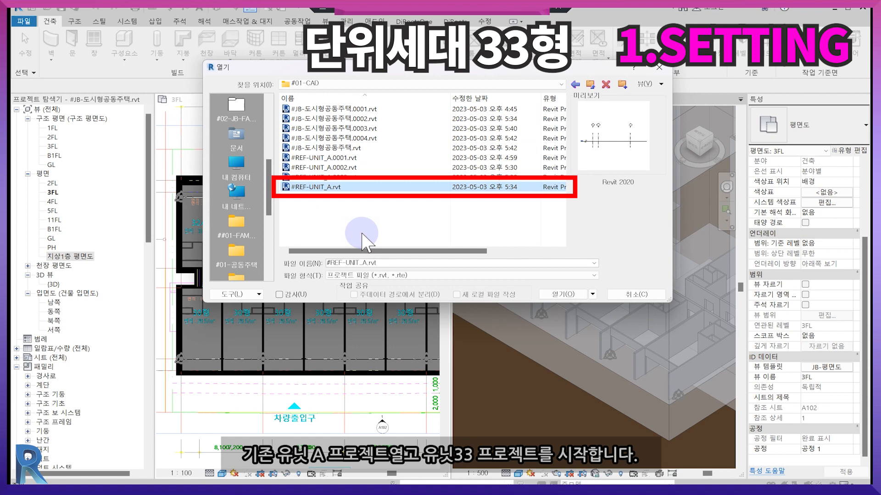
key(Return)
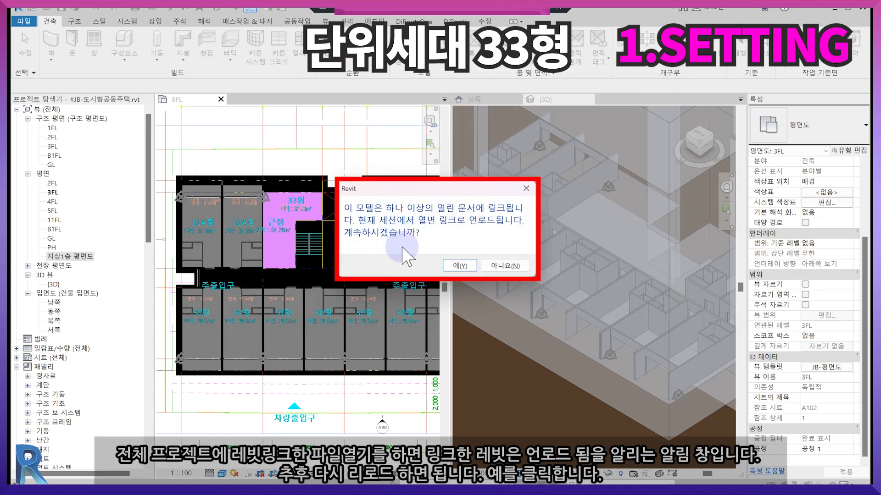
click(459, 266)
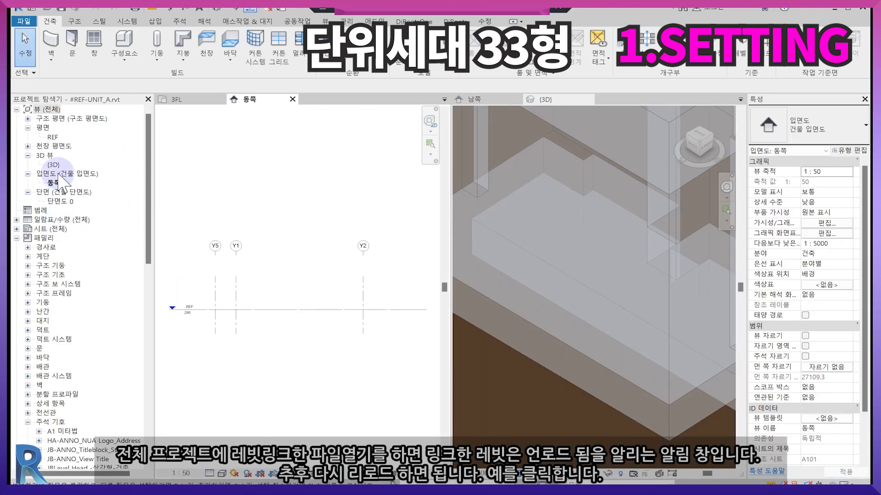
double_click(53, 137)
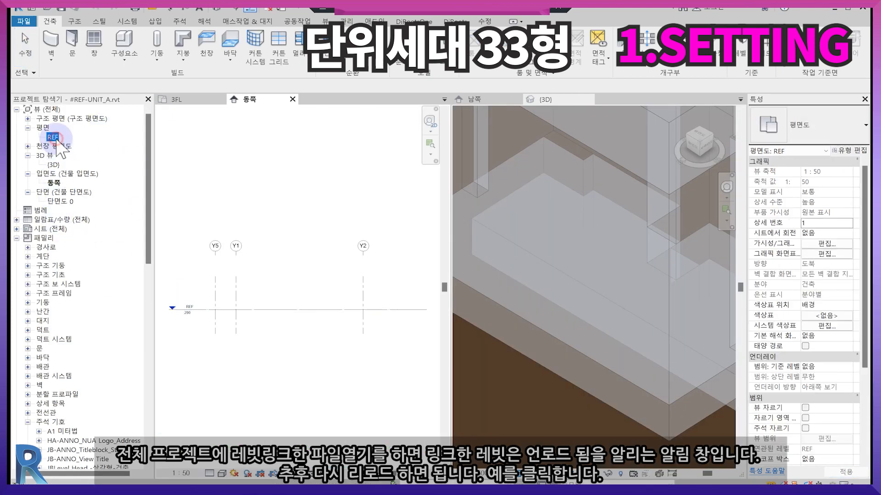
scroll(257, 293, down, 3)
scroll(294, 347, up, 1)
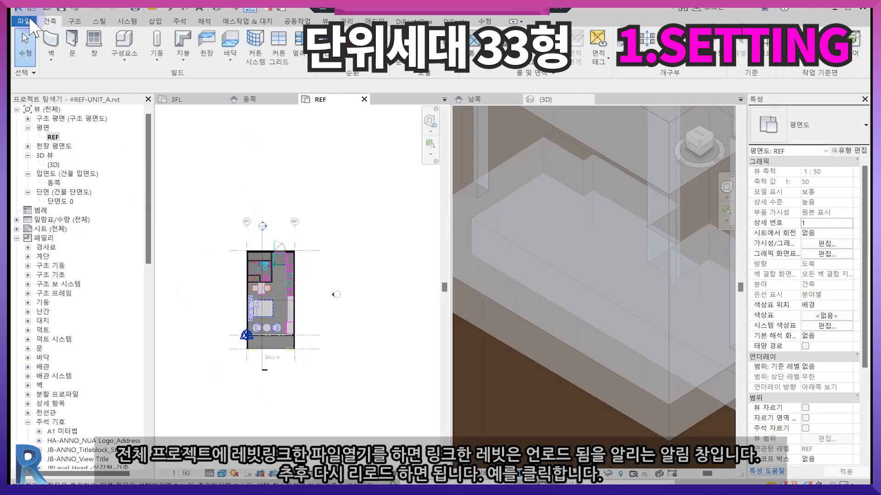
click(194, 100)
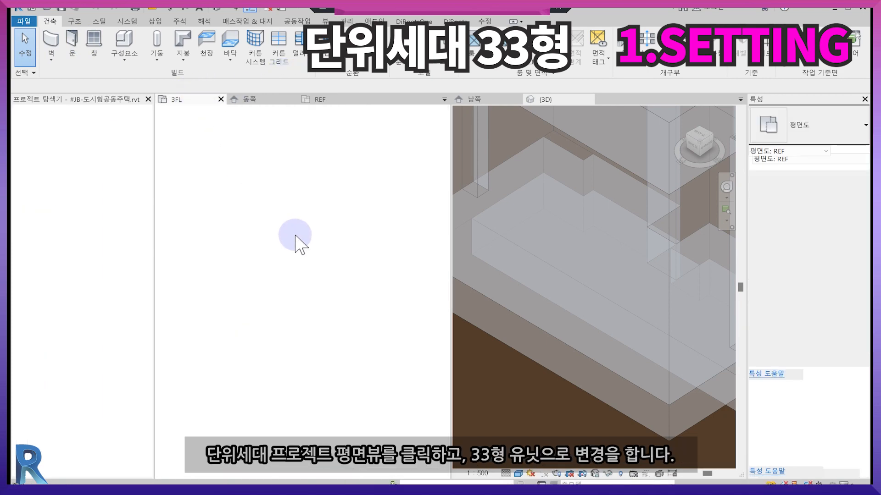
scroll(294, 200, up, 5)
click(316, 101)
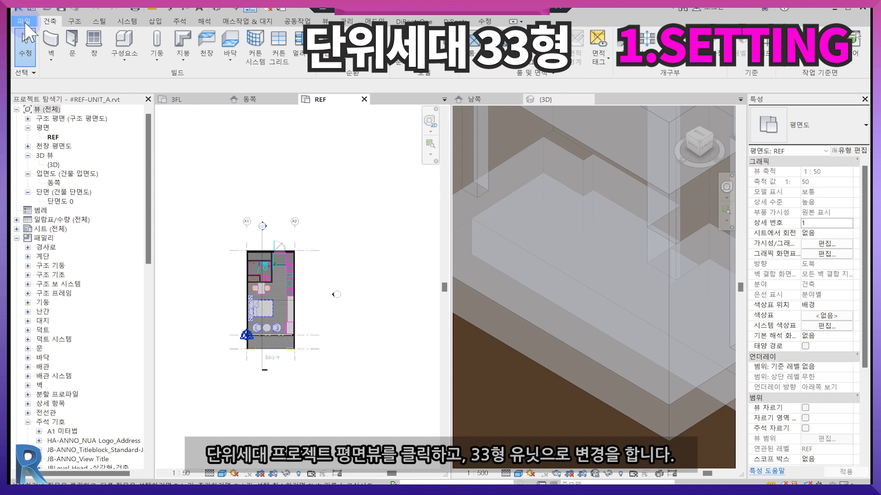
Step: Save the unit A project as a new project file named #REF-UNIT_33.rvt in the #01-CAD folder
click(24, 23)
mouse_move(37, 163)
click(152, 124)
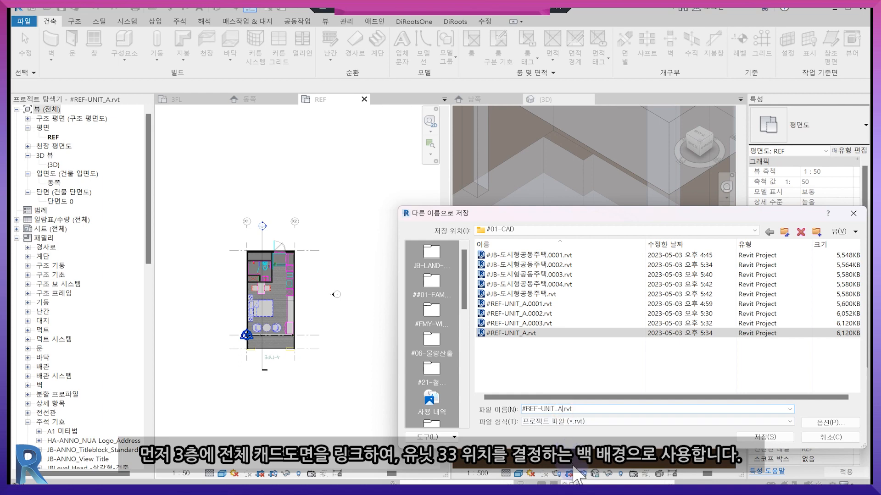
text(33)
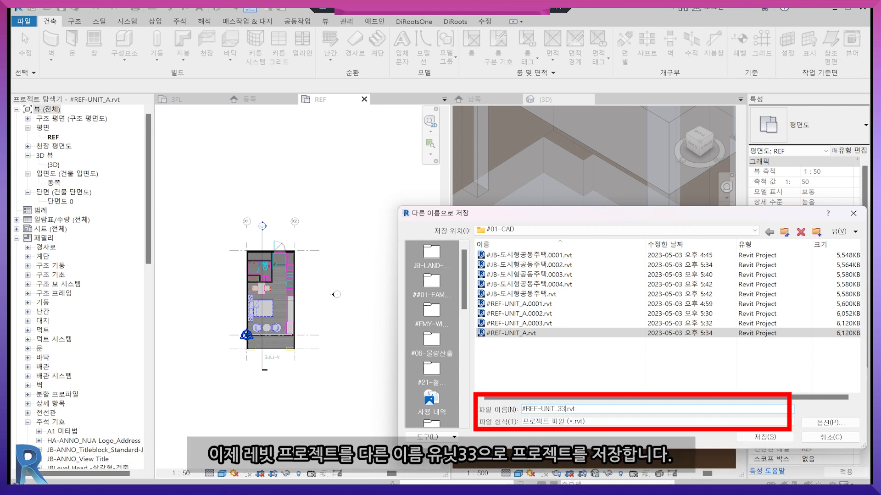
key(Return)
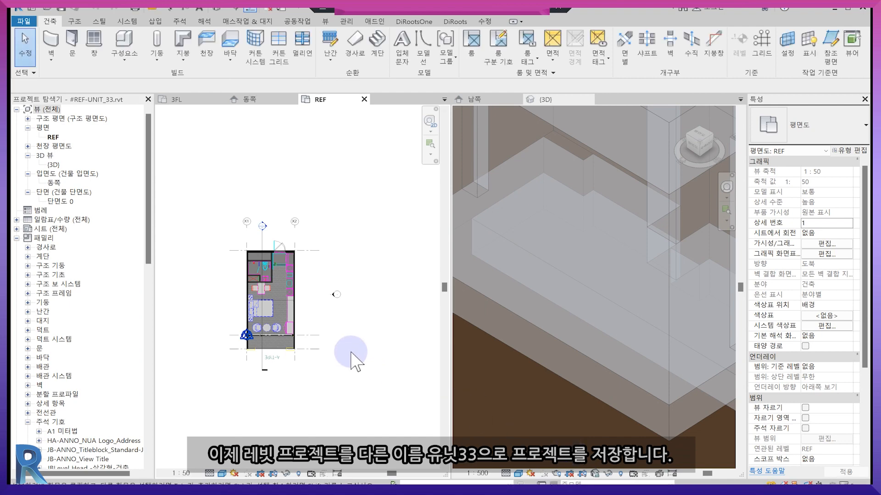
Step: Link the overall floor drawing 3-10F.dwg into the REF floor plan
scroll(356, 363, down, 2)
middle_drag(399, 379, 337, 379)
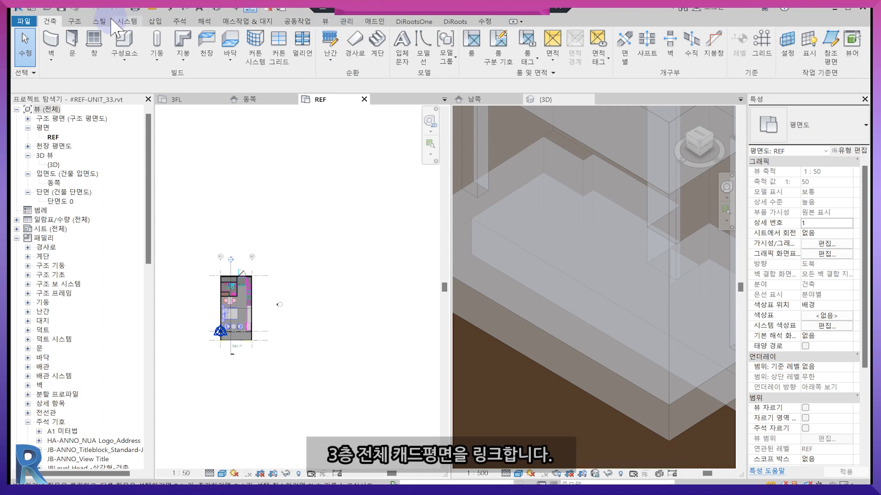
click(150, 21)
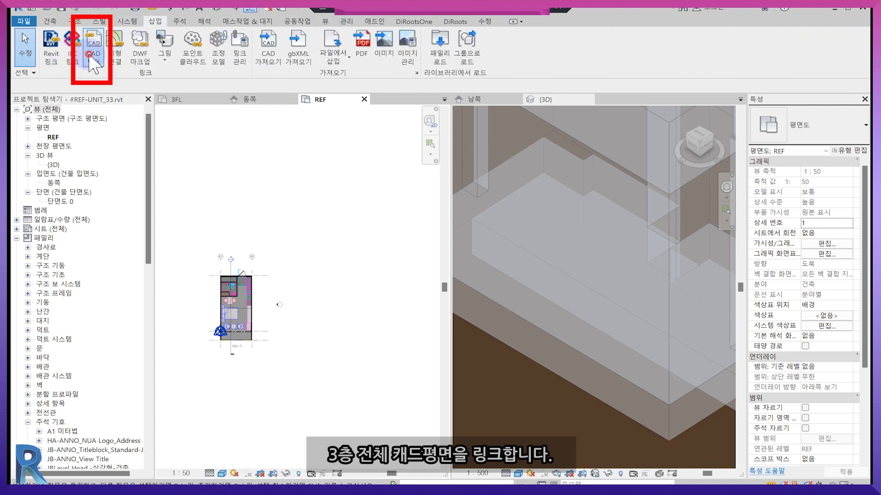
click(91, 58)
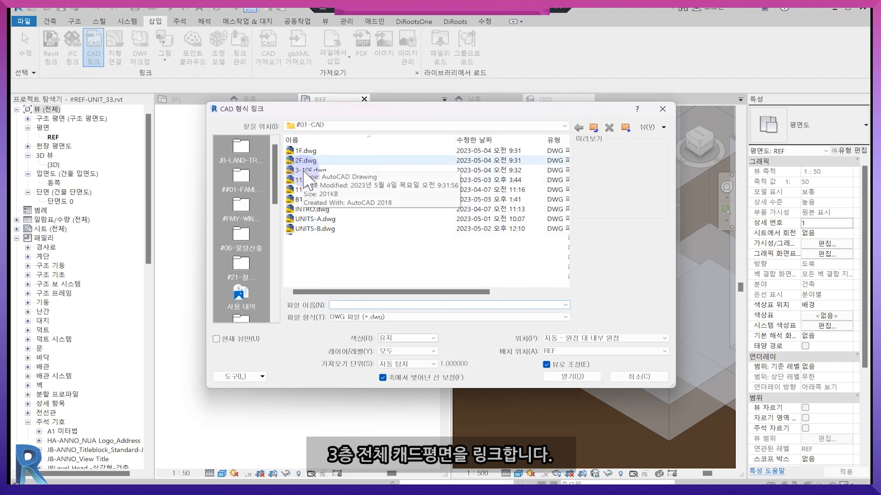
double_click(302, 170)
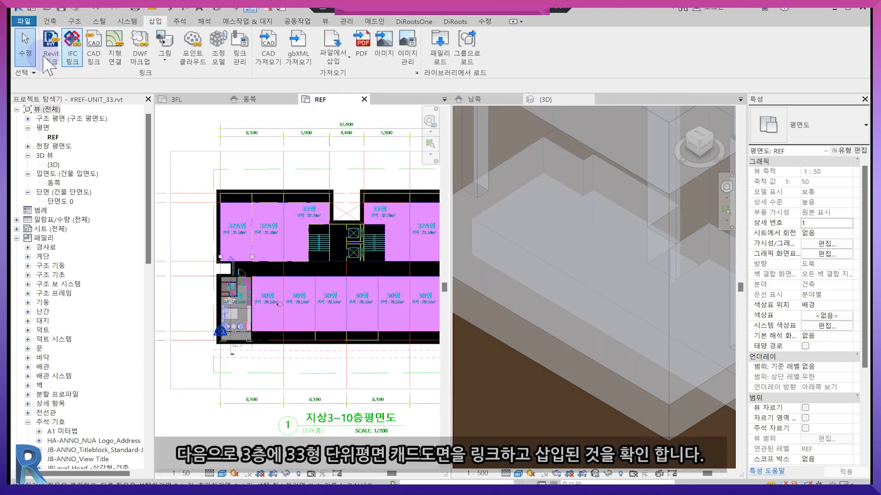
Step: Link the 33형 unit drawing UNITS-B.dwg into the REF floor plan
click(94, 64)
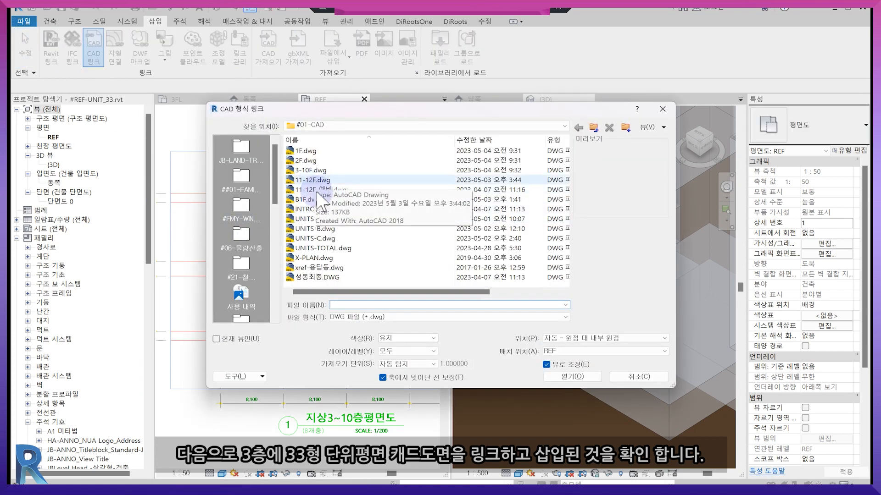
click(329, 228)
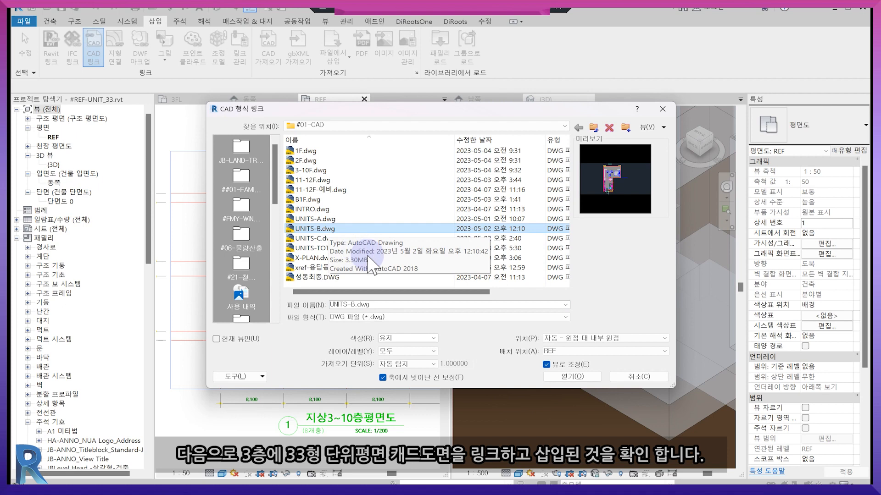
key(Return)
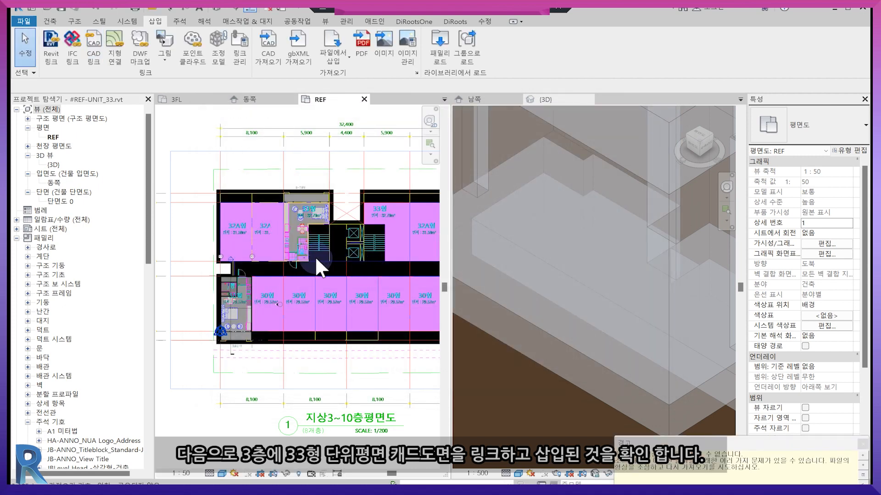
scroll(248, 321, up, 4)
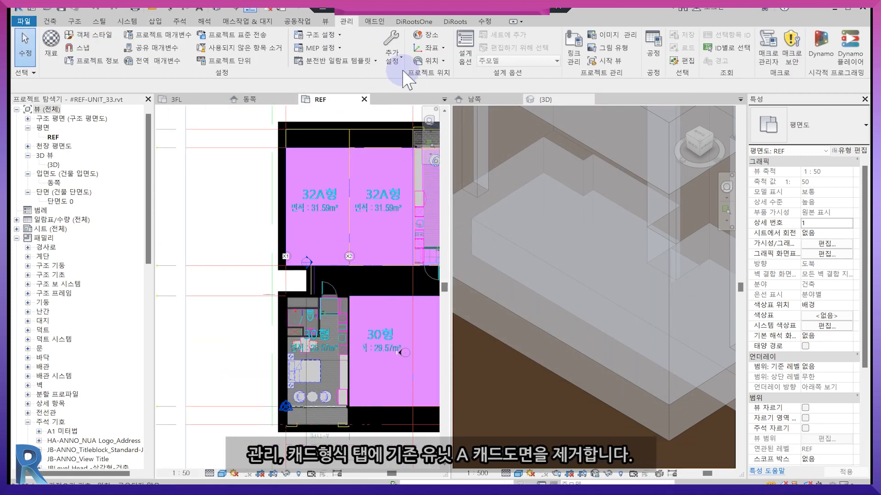
Step: Remove the UNITS-A.dwg CAD link from the project
click(577, 52)
click(86, 87)
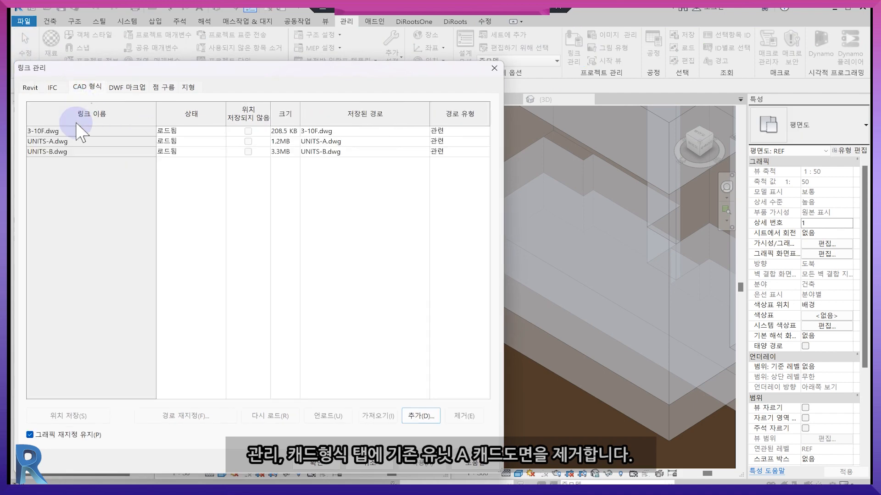
click(64, 142)
click(454, 417)
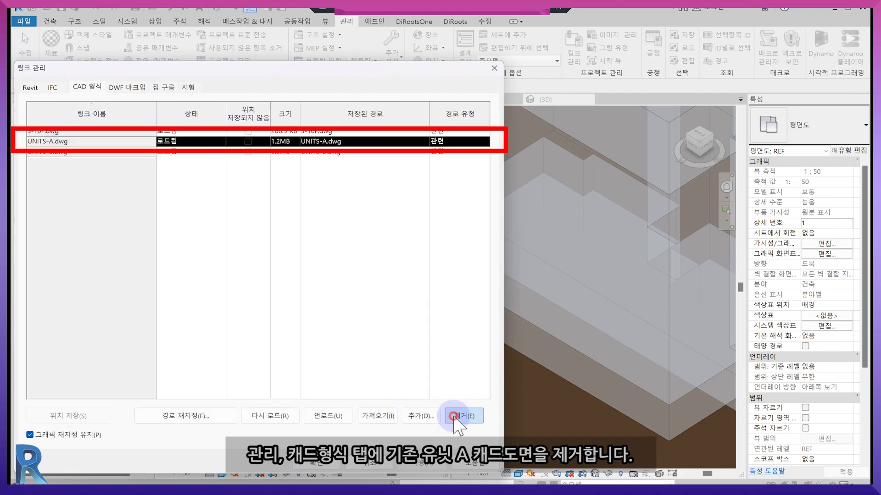
click(317, 462)
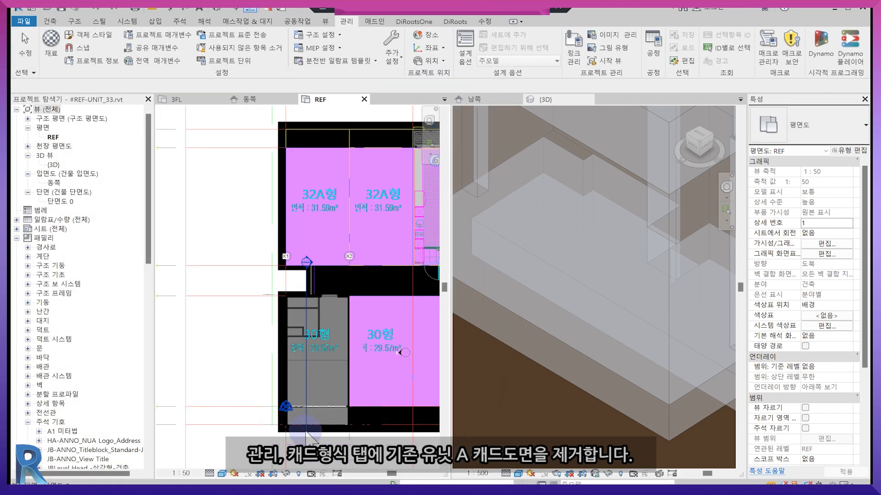
Step: Move the whole unit model with its grids and view markers to the empty area above the linked CAD plan
mouse_move(205, 227)
mouse_down()
mouse_move(278, 415)
mouse_move(432, 480)
mouse_move(436, 472)
mouse_up()
key(m)
key(v)
click(325, 335)
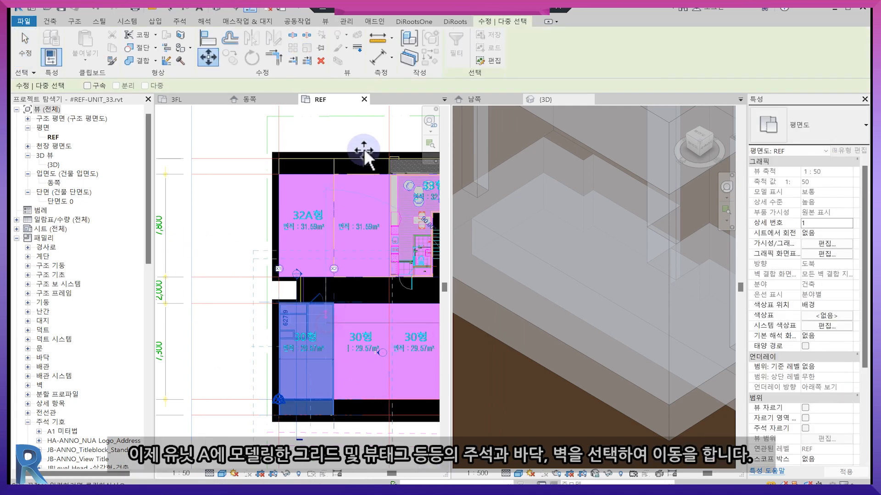
middle_drag(362, 155, 319, 417)
click(322, 180)
key(Escape)
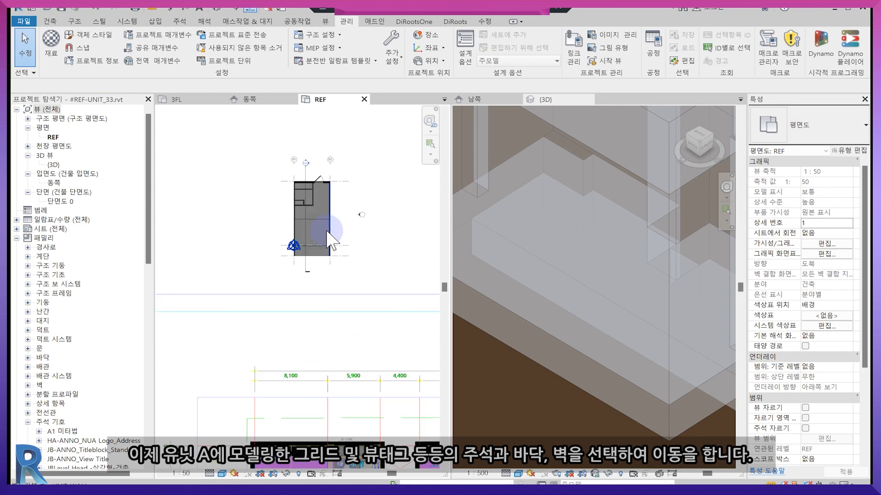
scroll(316, 280, up, 1)
scroll(267, 273, up, 4)
middle_drag(267, 273, 236, 307)
scroll(281, 362, down, 3)
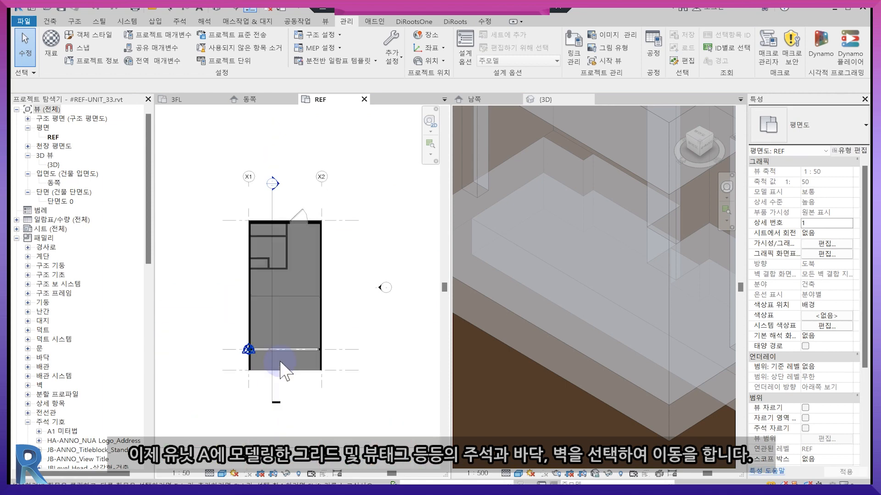
Step: Move the project base point and survey point back to the lower-left grid intersection of the linked 3-10F plan
middle_drag(280, 364, 291, 348)
scroll(296, 356, down, 2)
drag(223, 307, 263, 351)
scroll(264, 352, up, 2)
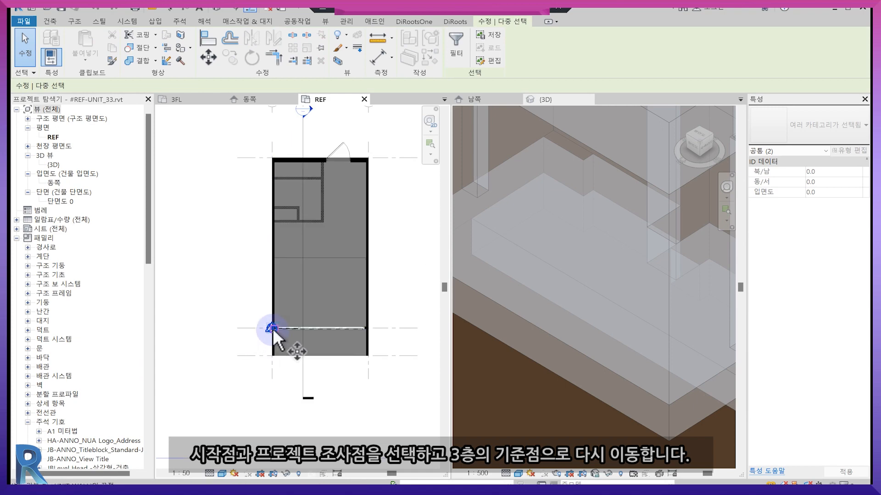
key(m)
key(v)
scroll(272, 331, up, 6)
click(234, 274)
scroll(246, 333, down, 7)
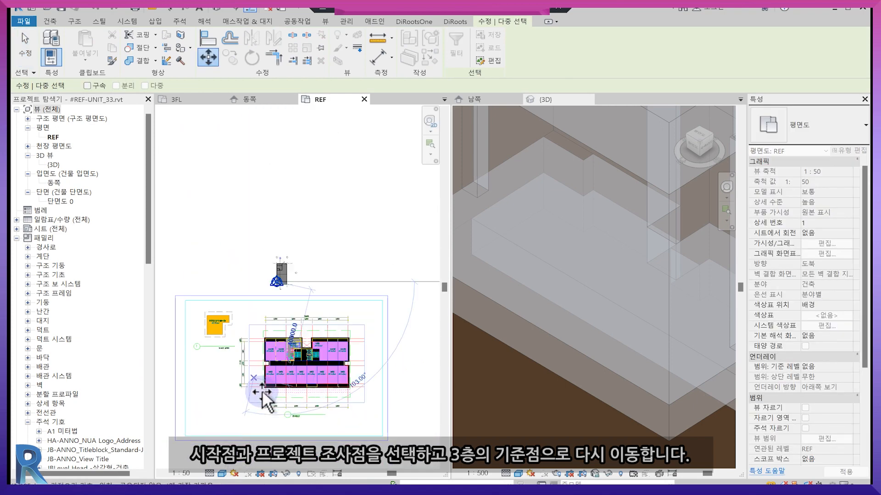
scroll(268, 394, up, 6)
click(261, 289)
key(Escape)
scroll(275, 365, down, 3)
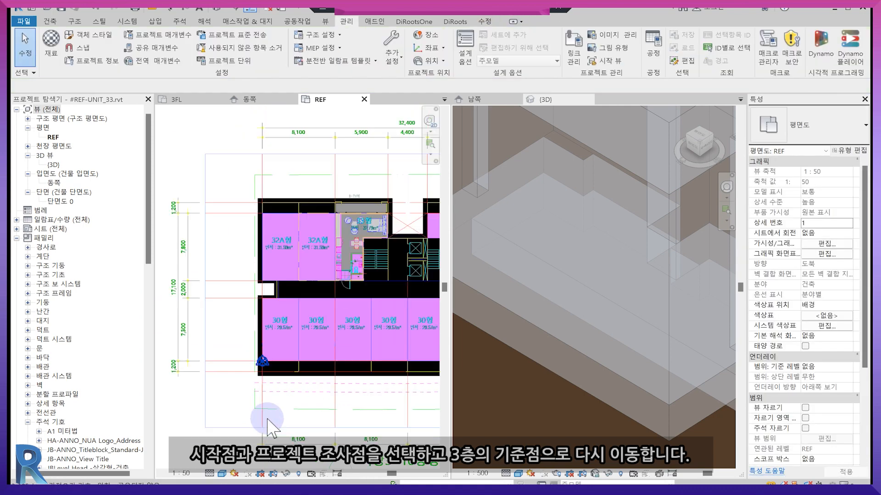
Step: Move the whole unit model with its grids and view markers so its lower-right corner meets the 33형 plan's lower-right corner
scroll(267, 418, down, 3)
middle_drag(295, 257, 292, 343)
scroll(287, 335, up, 2)
scroll(262, 202, up, 2)
middle_drag(261, 201, 227, 280)
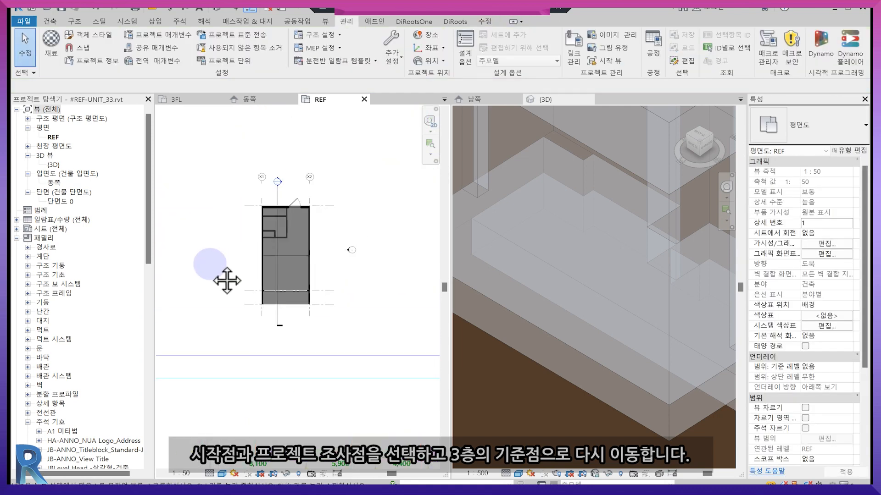
key(space)
key(Escape)
drag(194, 134, 400, 354)
scroll(318, 240, up, 2)
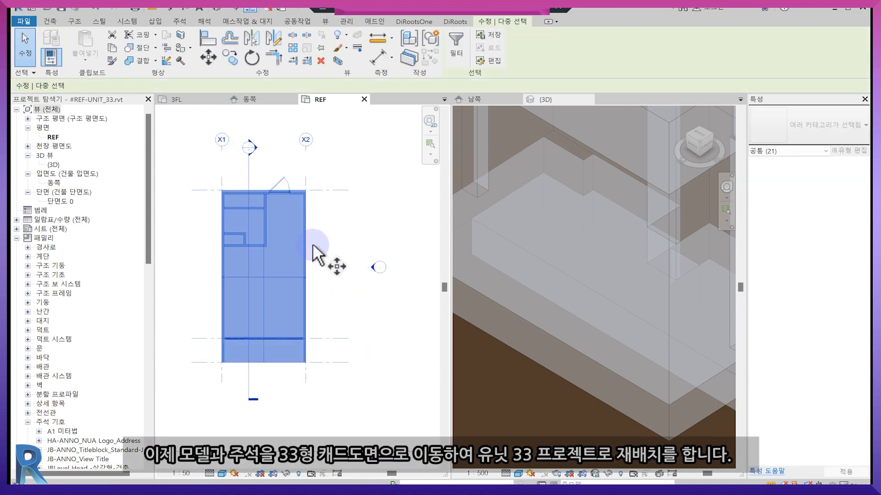
key(m)
key(v)
scroll(314, 370, up, 4)
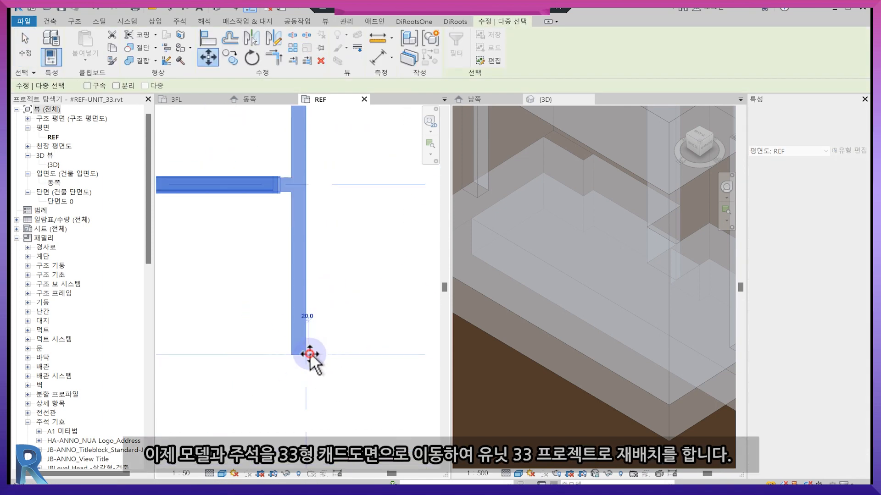
click(310, 354)
scroll(316, 360, down, 6)
middle_drag(351, 424, 318, 225)
middle_drag(356, 369, 348, 197)
scroll(313, 442, up, 2)
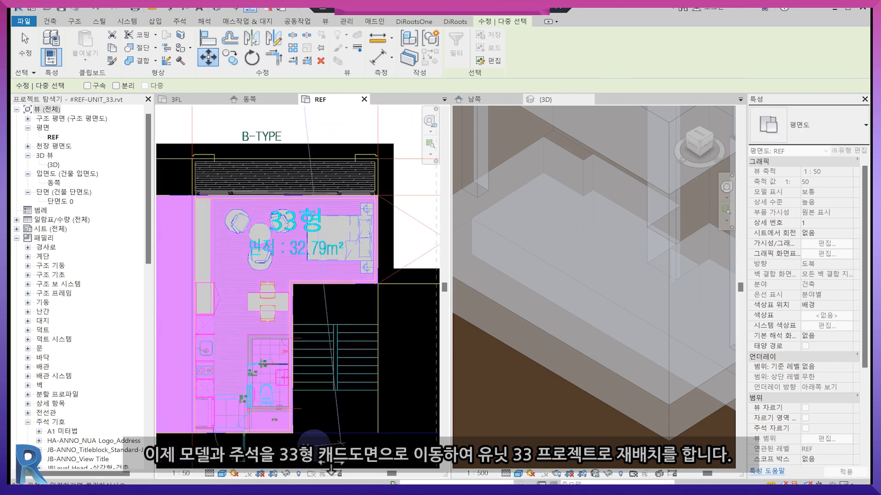
scroll(330, 367, up, 5)
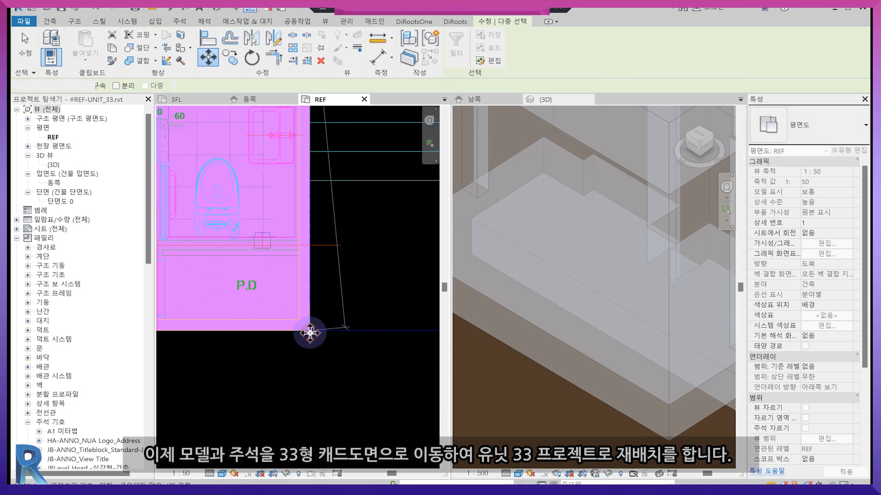
click(310, 331)
scroll(321, 373, down, 4)
click(370, 387)
scroll(304, 397, down, 5)
Step: Remove the 3-10F.dwg CAD link from the project
click(569, 62)
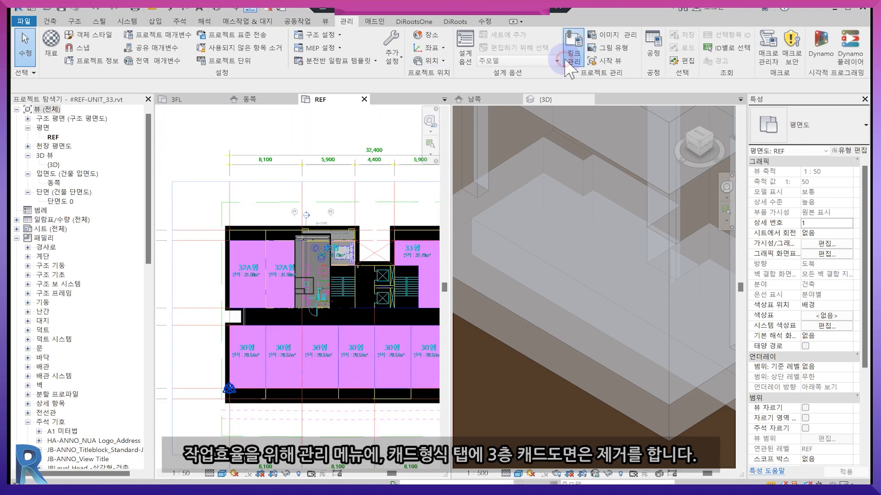
click(83, 88)
click(54, 131)
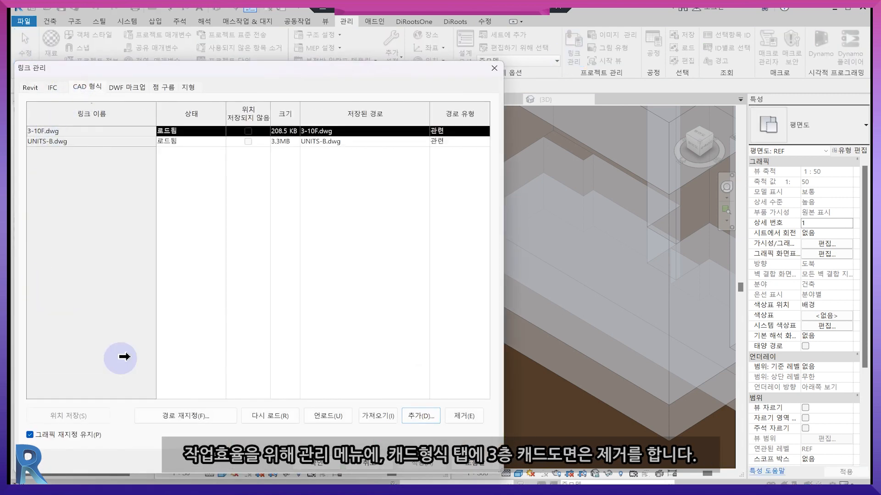
click(464, 417)
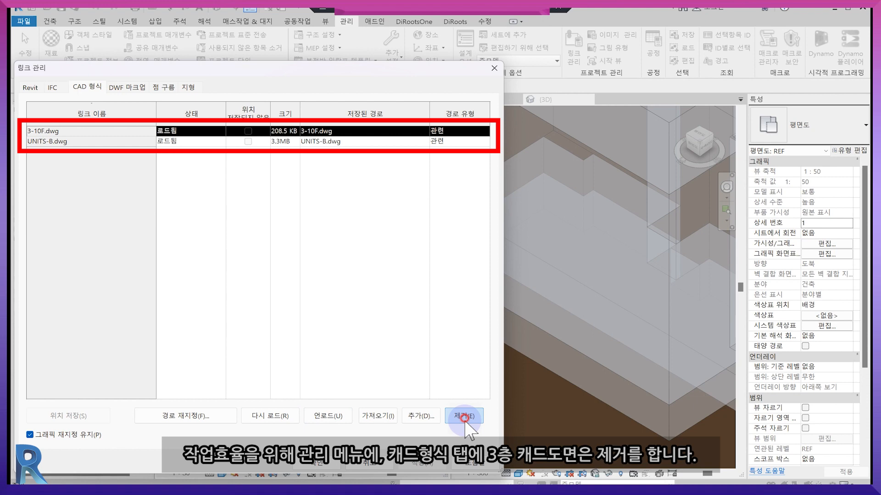
click(316, 463)
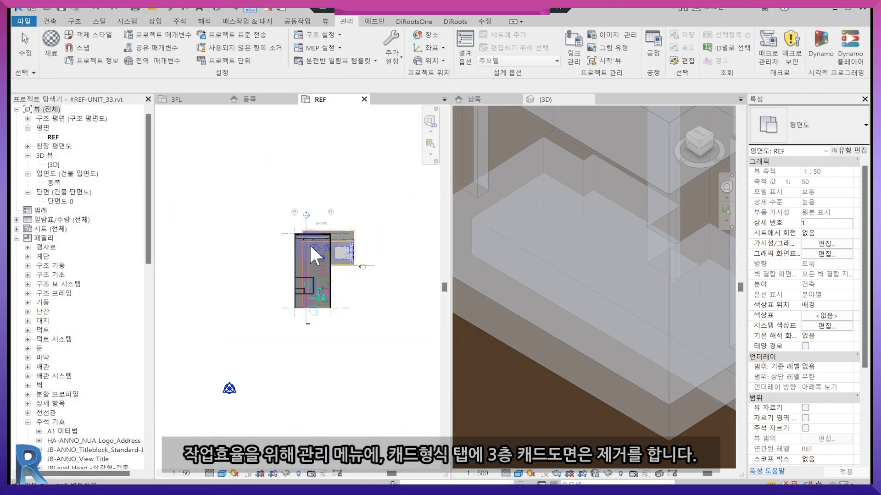
Step: Mirror the UNIT_벽돌쌓기 partition walls about a vertical axis without keeping the originals, matching the 33형 layout
scroll(294, 287, up, 3)
scroll(284, 340, up, 4)
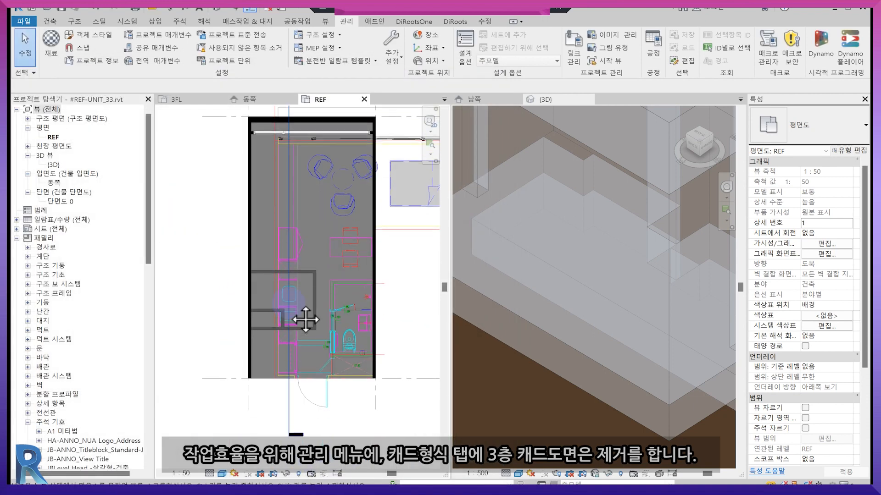
drag(340, 327, 197, 230)
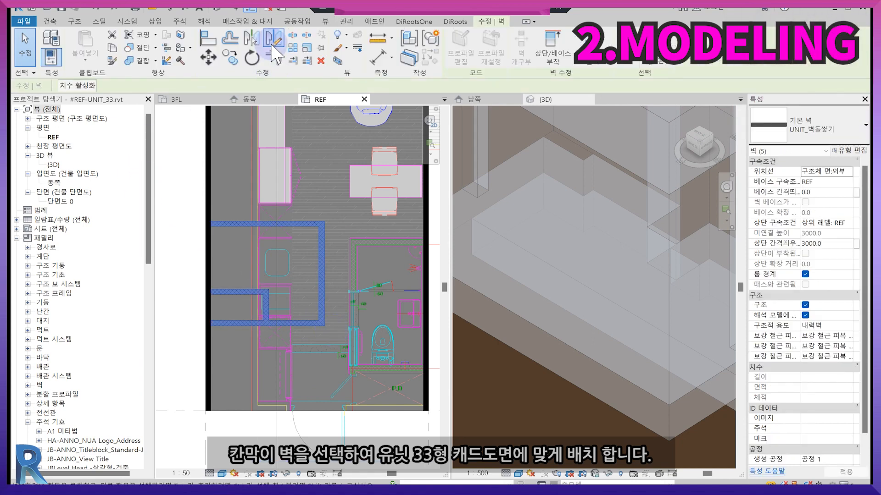
click(324, 237)
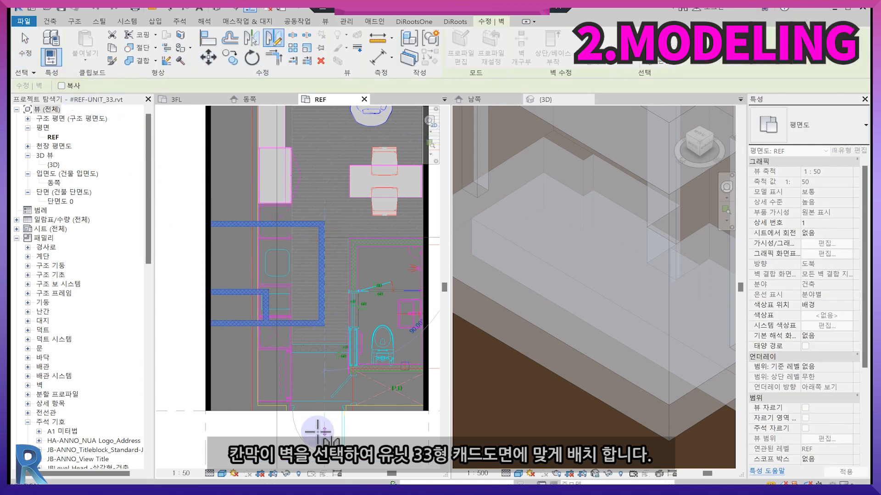
click(318, 432)
click(252, 419)
Step: Align the unit's left boundary wall and grid X1 to the unit edge in the linked 33형 plan
middle_drag(260, 376, 296, 357)
scroll(285, 396, up, 2)
key(a)
key(l)
click(287, 365)
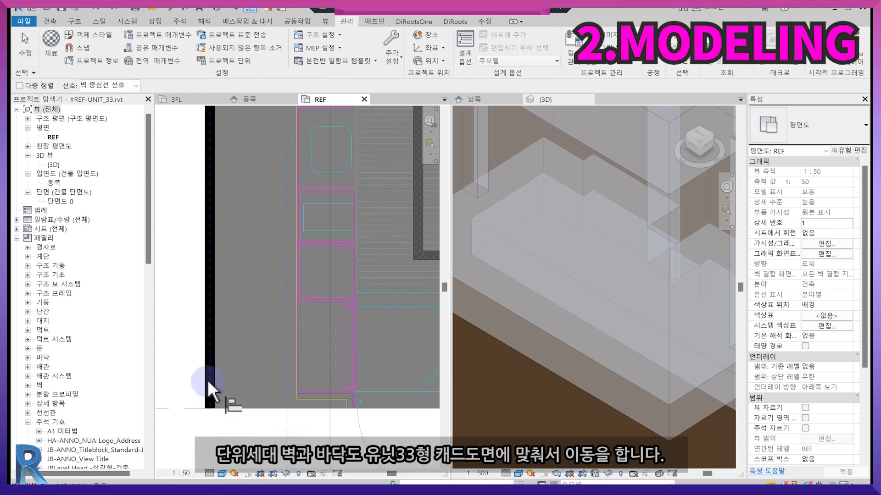
click(206, 388)
click(278, 279)
click(289, 434)
scroll(263, 408, down, 5)
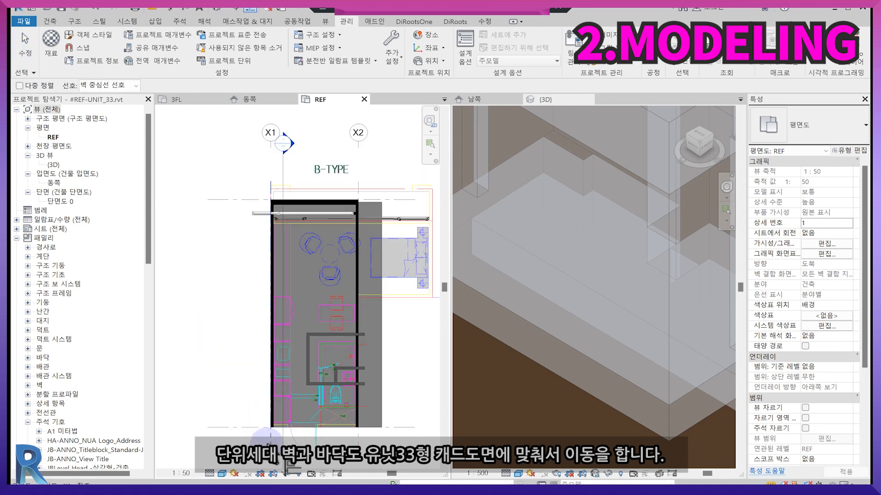
Step: Edit the UNIT-SLAB floor boundary so its right edge aligns with the right boundary wall
click(375, 357)
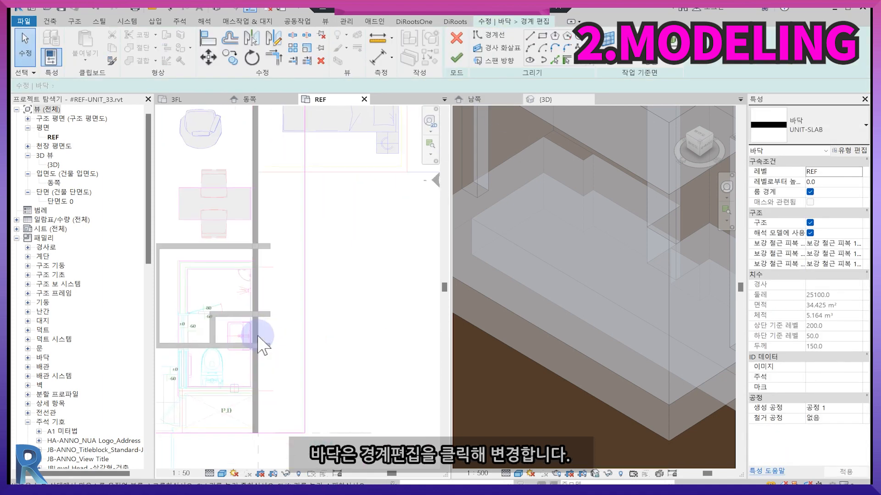
scroll(257, 316, up, 3)
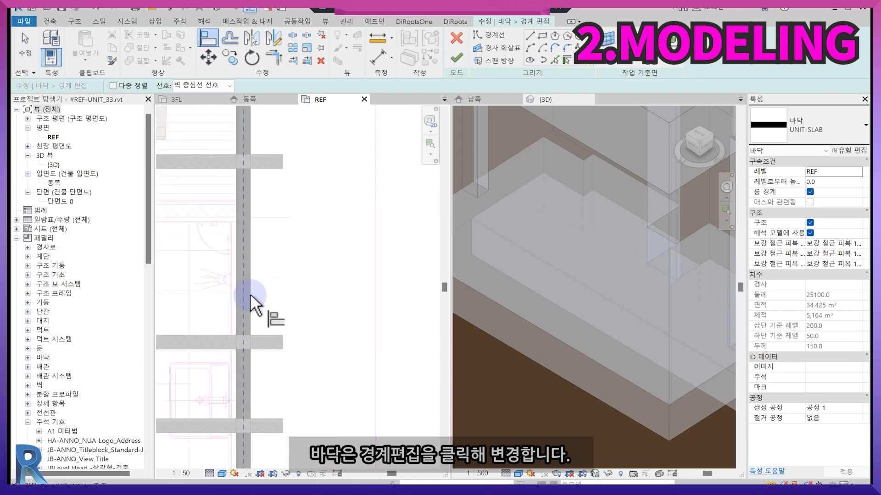
scroll(291, 367, down, 3)
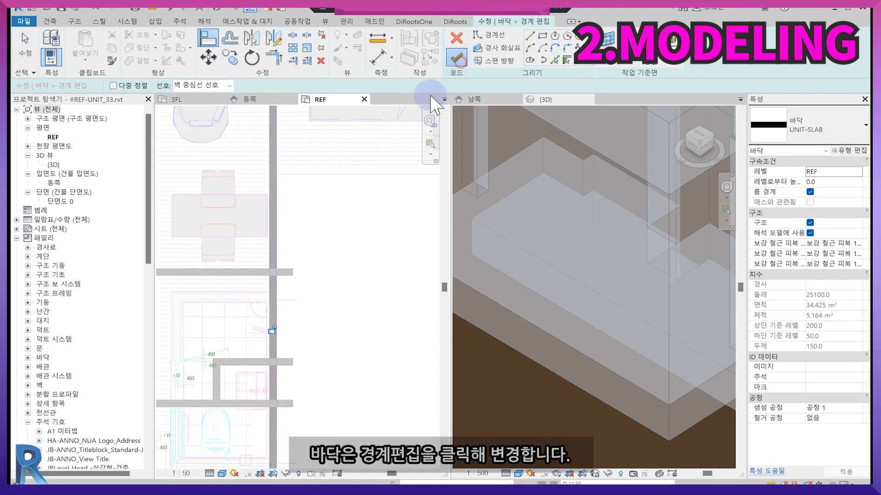
click(456, 58)
Step: Reopen the UNIT-SLAB floor boundary and extend its outline around the bedroom and balcony area of the 33형 plan
scroll(282, 392, up, 3)
click(457, 67)
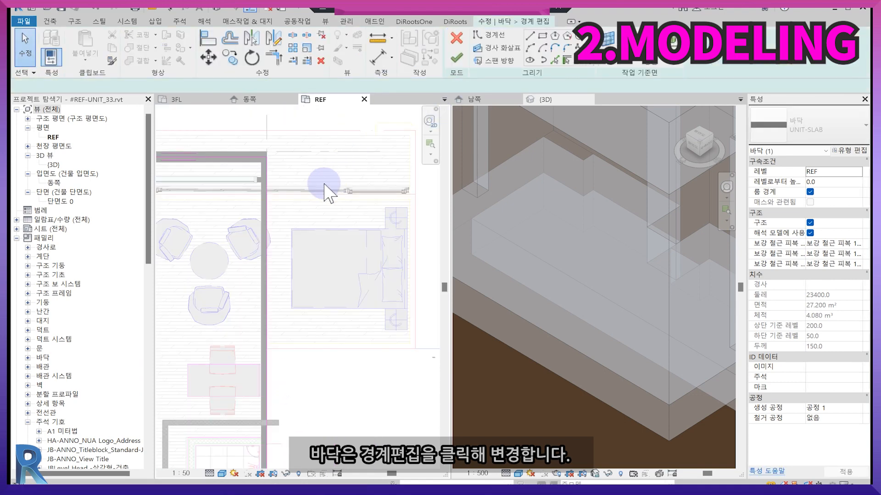
middle_drag(272, 207, 345, 279)
key(a)
key(l)
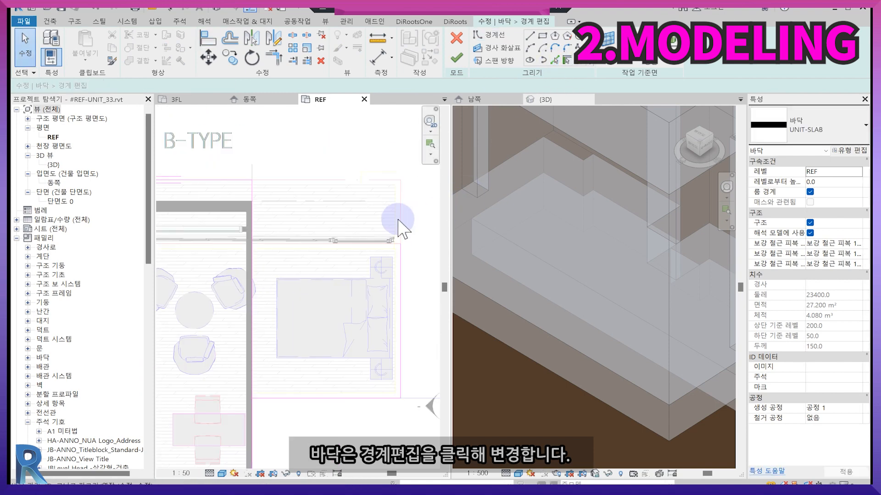
Step: Trim the floor boundary lines into one closed L-shaped outline and finish the UNIT-SLAB edit
key(t)
key(r)
scroll(235, 180, up, 2)
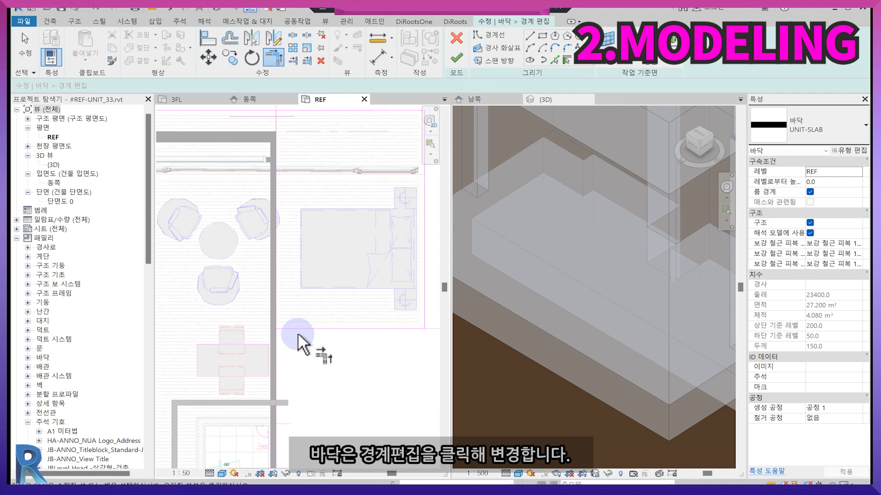
click(279, 359)
key(Escape)
scroll(301, 412, down, 2)
middle_drag(295, 429, 301, 401)
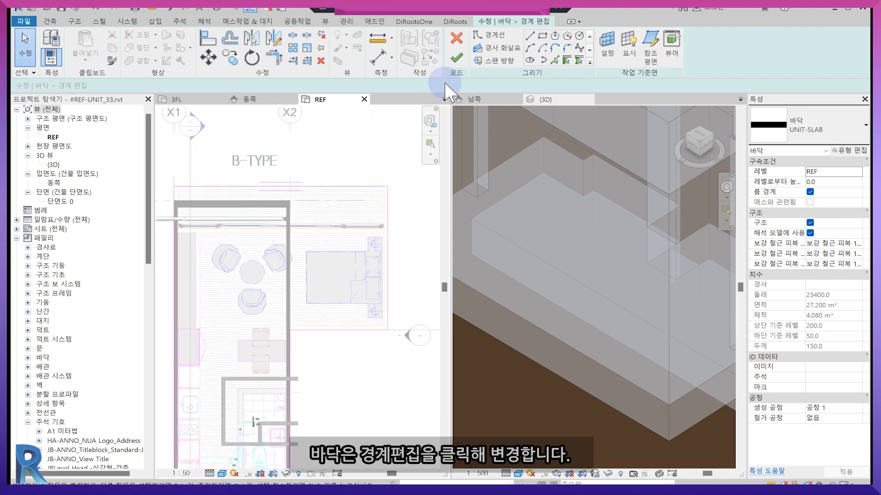
click(468, 54)
click(351, 374)
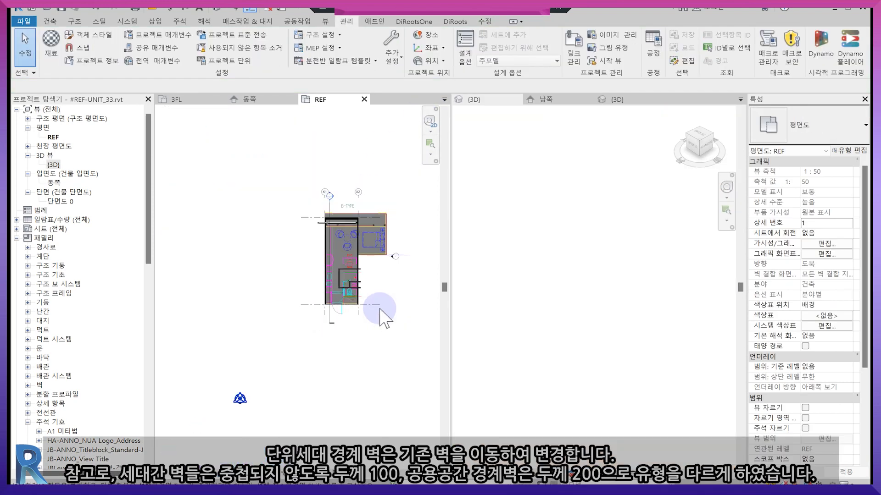
Step: Copy the unit's right boundary wall about 2820 mm to the right, beside the bedroom's outer edge
scroll(339, 285, up, 5)
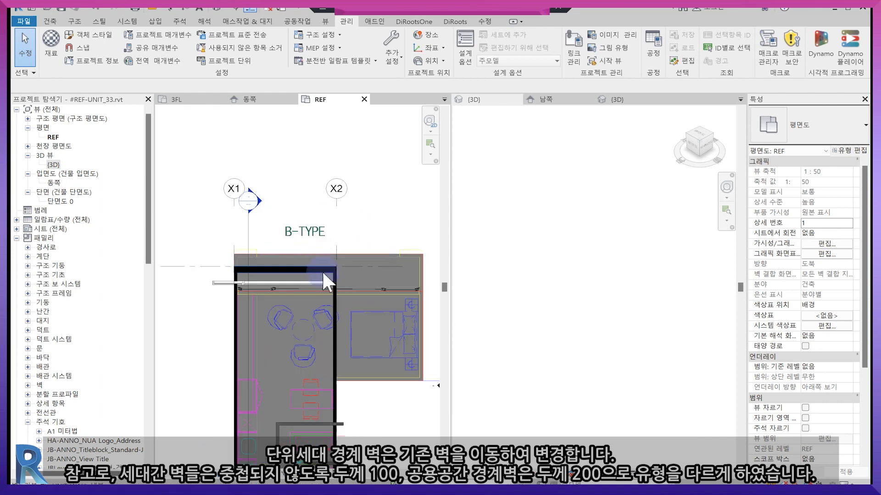
middle_drag(357, 296, 213, 205)
middle_drag(276, 370, 306, 370)
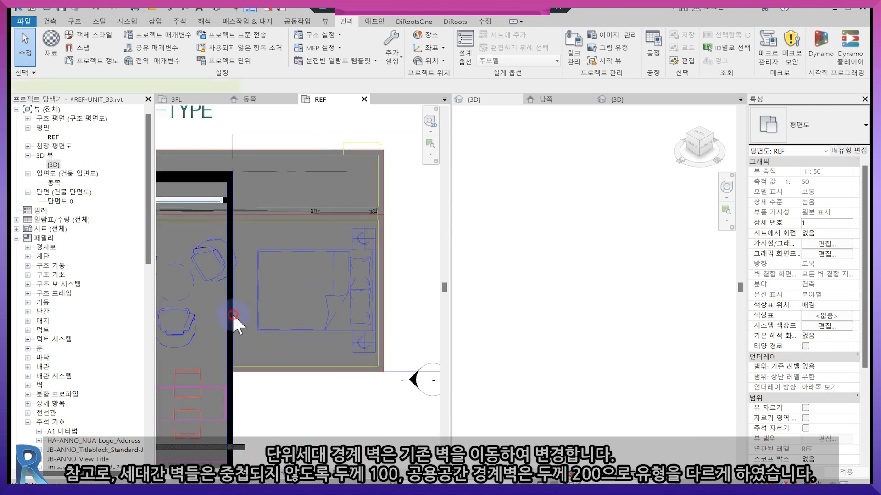
click(233, 314)
drag(233, 315, 387, 315)
scroll(388, 314, up, 4)
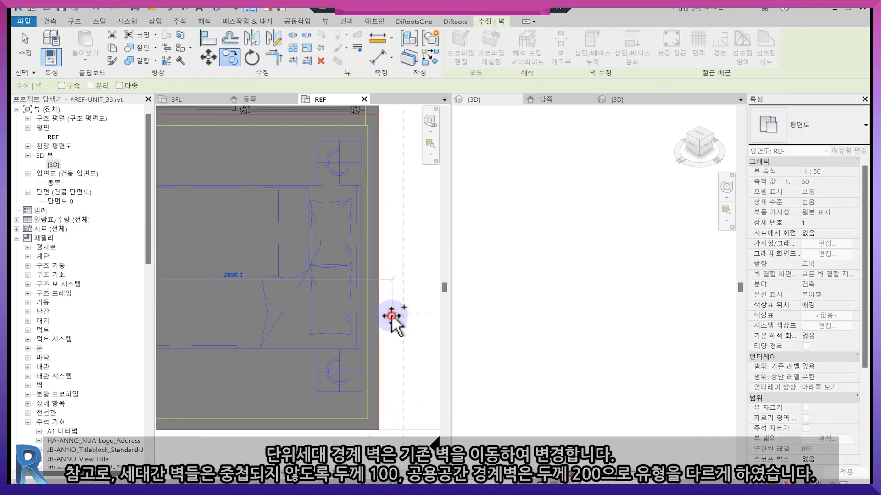
Step: Align the copied boundary wall with the bedroom's outer edge
scroll(389, 323, up, 5)
key(a)
key(l)
click(339, 355)
click(372, 342)
scroll(371, 337, down, 6)
middle_drag(364, 312, 365, 188)
scroll(347, 357, down, 5)
middle_drag(346, 365, 376, 365)
key(Escape)
key(Escape)
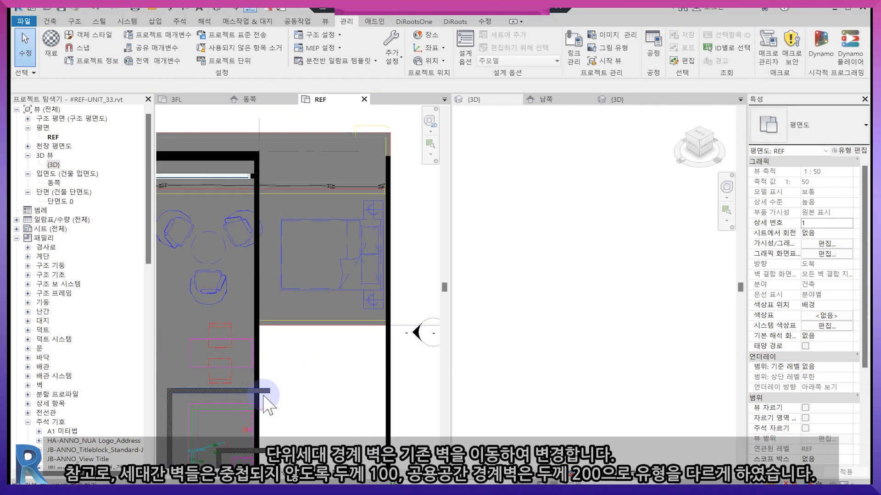
Step: Copy the upper horizontal UNIT_벽돌쌓기 partition wall to the lower edge of the bedroom
scroll(261, 350, up, 2)
click(268, 359)
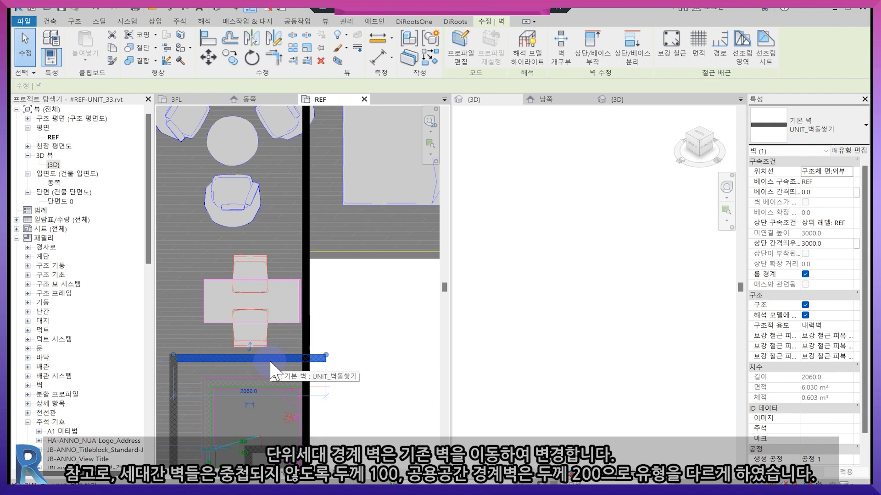
middle_drag(269, 360, 252, 360)
key(c)
key(o)
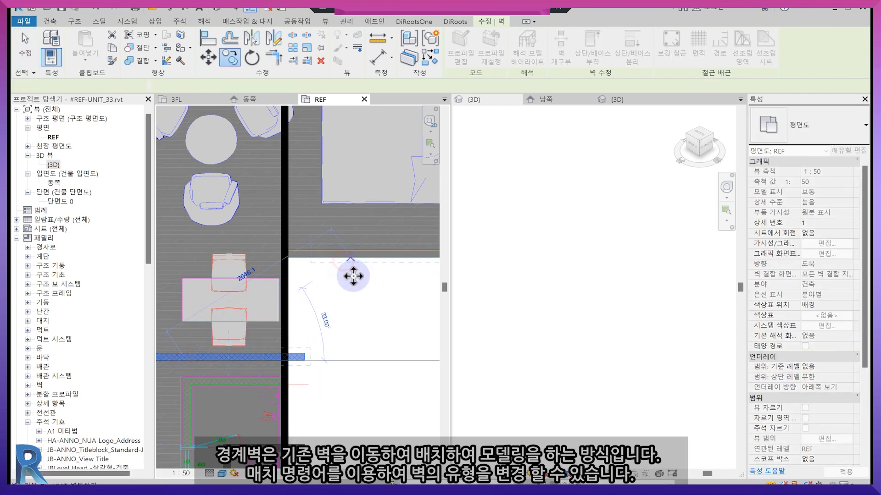
click(350, 259)
middle_drag(354, 276, 257, 310)
scroll(262, 315, up, 2)
key(space)
key(Escape)
Step: Match the copied wall under the bedroom to the boundary wall's type
scroll(327, 307, up, 1)
middle_drag(328, 306, 226, 320)
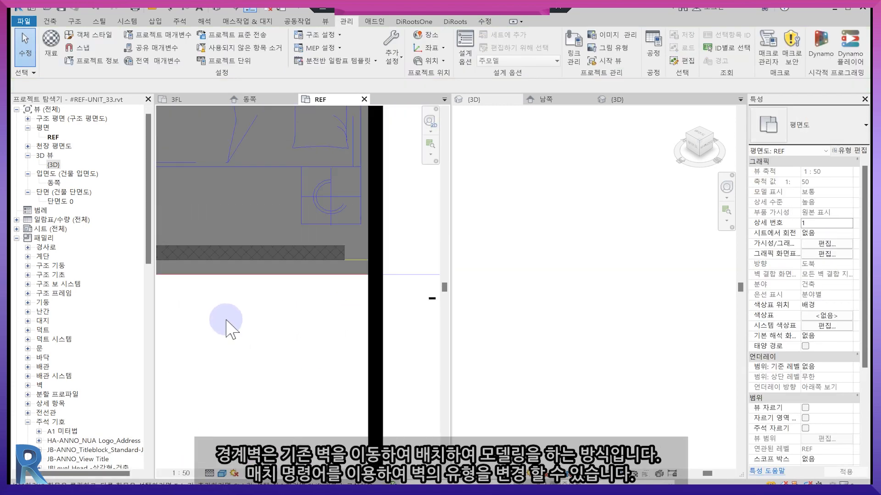
click(326, 259)
key(m)
key(a)
click(371, 312)
click(314, 267)
Step: Trim the wall under the bedroom into corners with the outer bedroom wall and the vertical wall below it
key(t)
key(r)
click(344, 268)
click(381, 221)
middle_drag(291, 305, 472, 298)
click(284, 259)
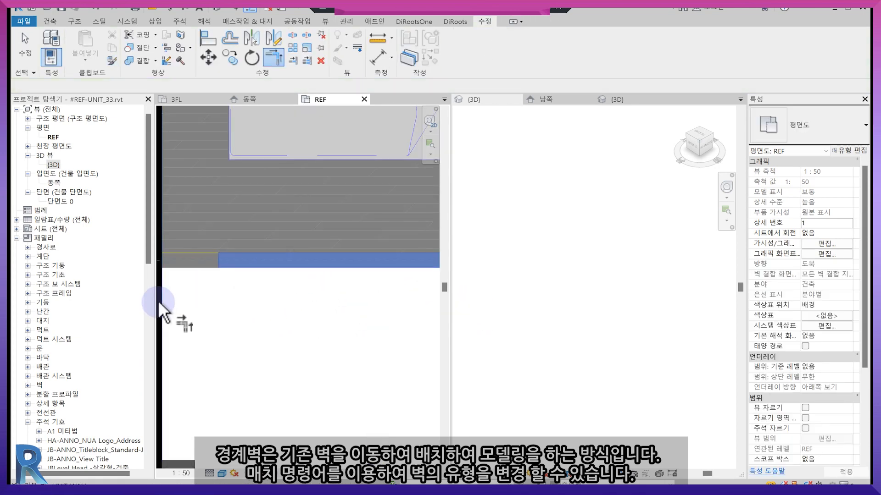
click(159, 303)
scroll(211, 337, down, 2)
scroll(315, 323, down, 5)
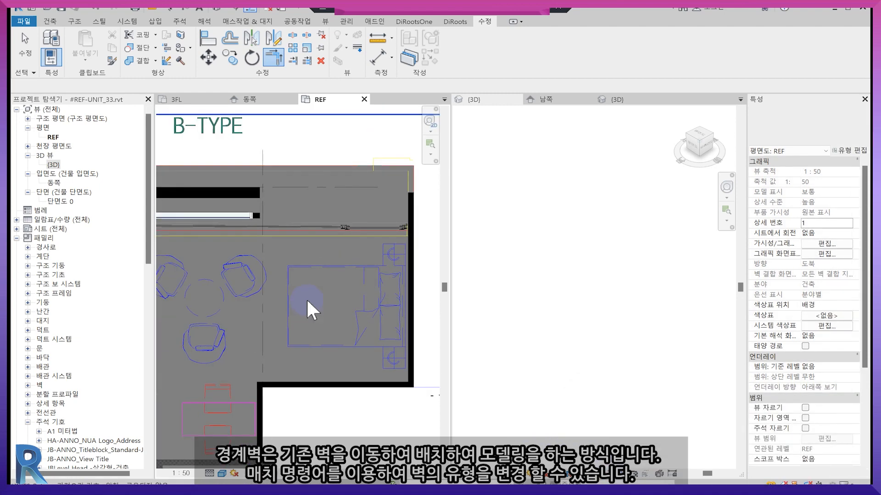
Step: Place the UNIT_WALL-내부 wall along the unit's entrance side and move it to the floor's lower edge
click(325, 168)
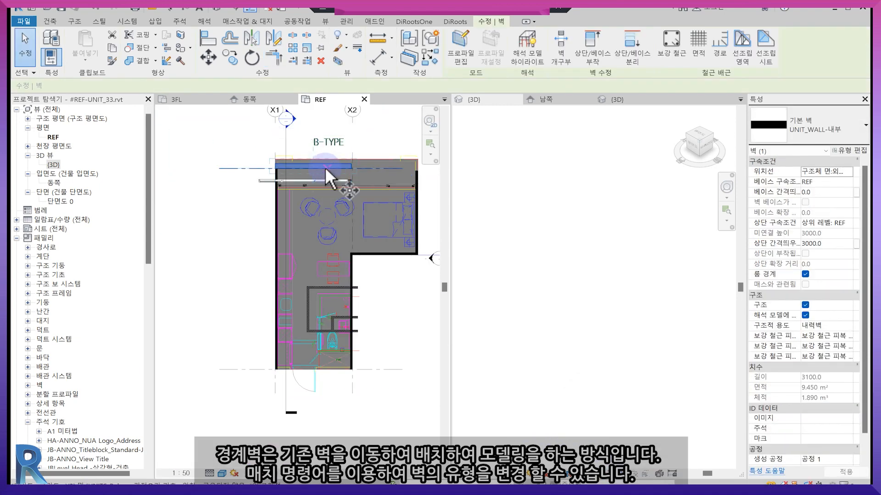
scroll(329, 359, up, 5)
click(325, 372)
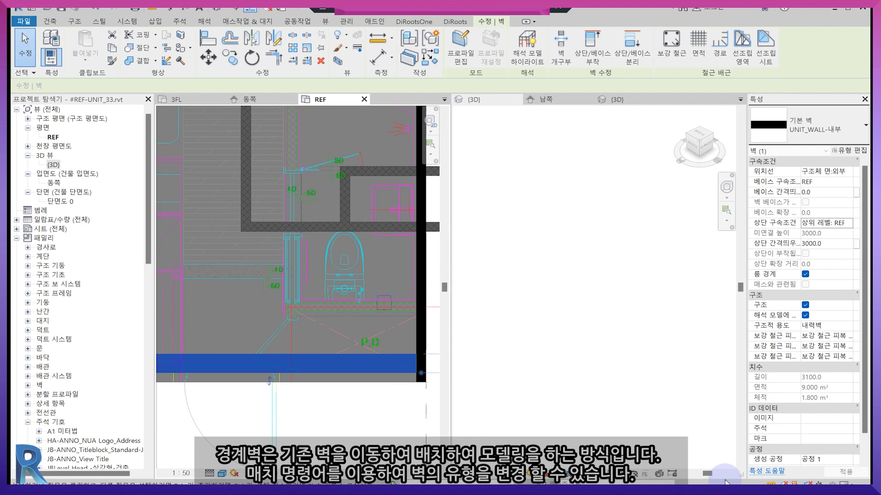
scroll(321, 367, up, 4)
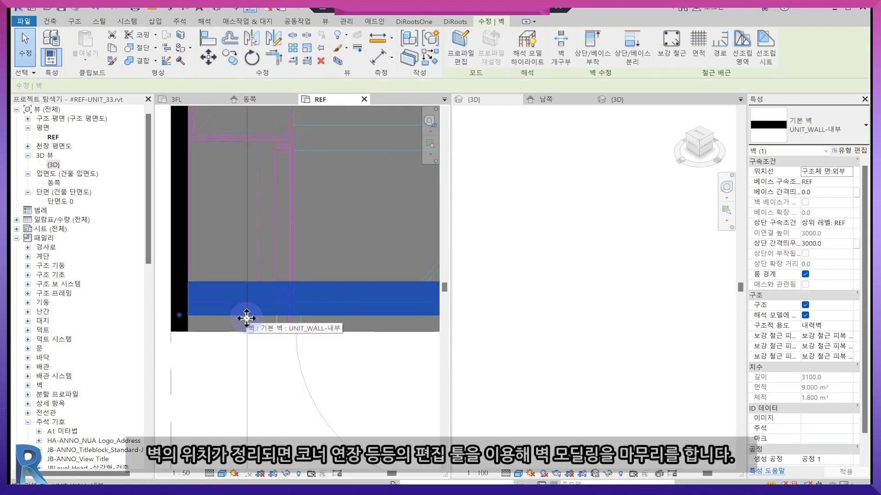
scroll(142, 436, down, 1)
scroll(262, 418, down, 5)
middle_drag(417, 437, 384, 385)
scroll(402, 369, up, 3)
key(m)
key(v)
click(348, 295)
click(348, 305)
key(Escape)
Step: Extend the bathroom's horizontal partition walls to meet the unit's boundary wall
middle_drag(344, 332, 320, 405)
scroll(396, 343, down, 3)
scroll(293, 354, down, 3)
scroll(366, 289, up, 2)
middle_drag(366, 290, 310, 355)
scroll(310, 355, up, 3)
click(299, 253)
middle_drag(341, 383, 370, 335)
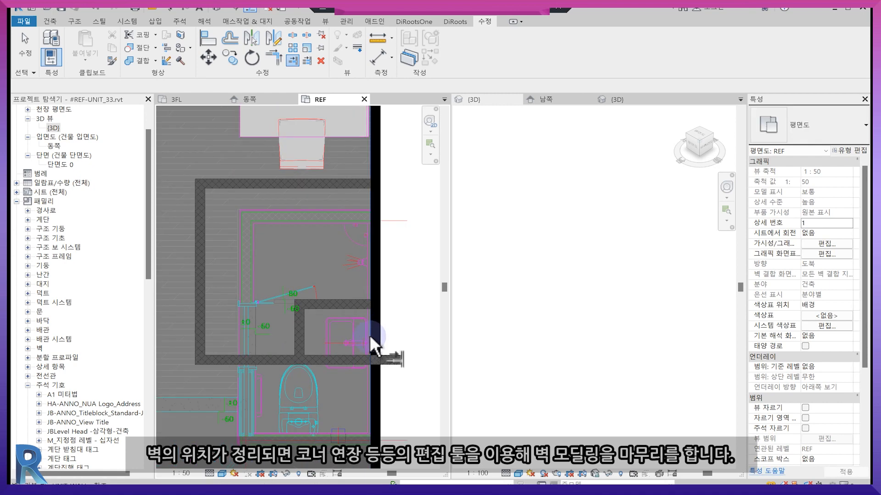
click(340, 356)
key(Escape)
middle_drag(354, 390, 356, 335)
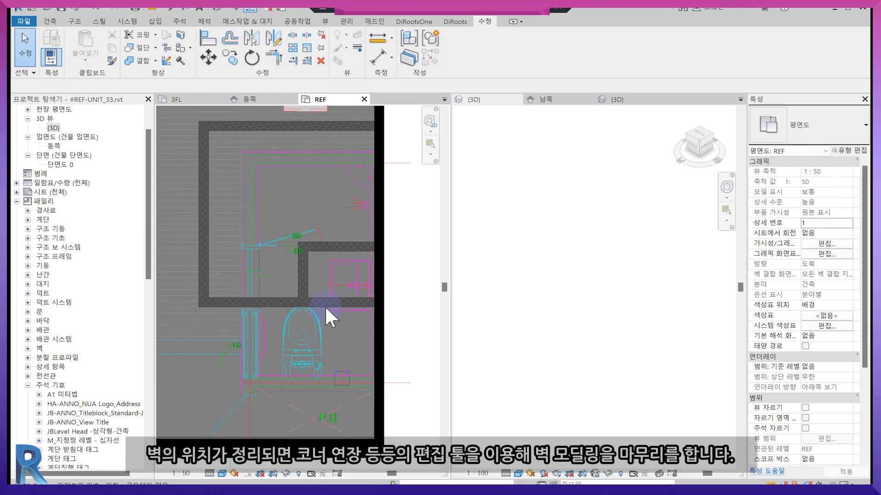
Step: Align the bathroom's outer vertical wall and upper horizontal wall with the wall lines of the linked plan
scroll(263, 212, up, 3)
key(a)
key(l)
scroll(252, 316, down, 3)
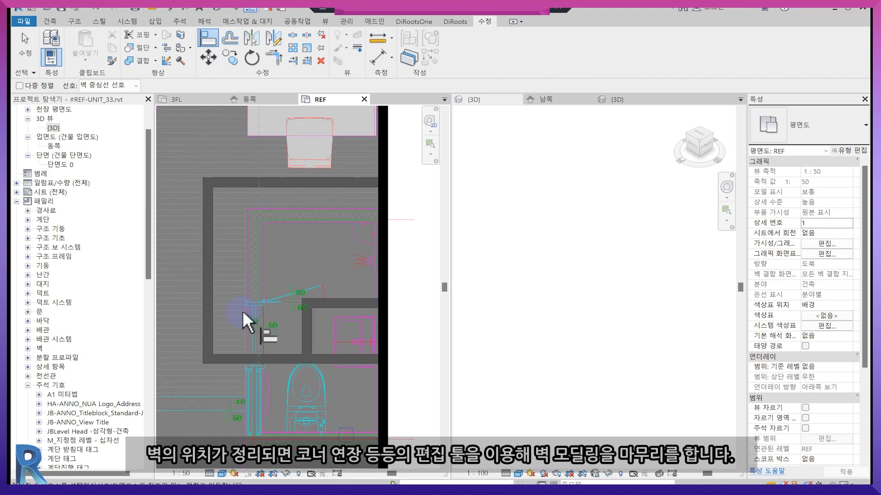
click(213, 267)
scroll(266, 229, up, 2)
click(287, 214)
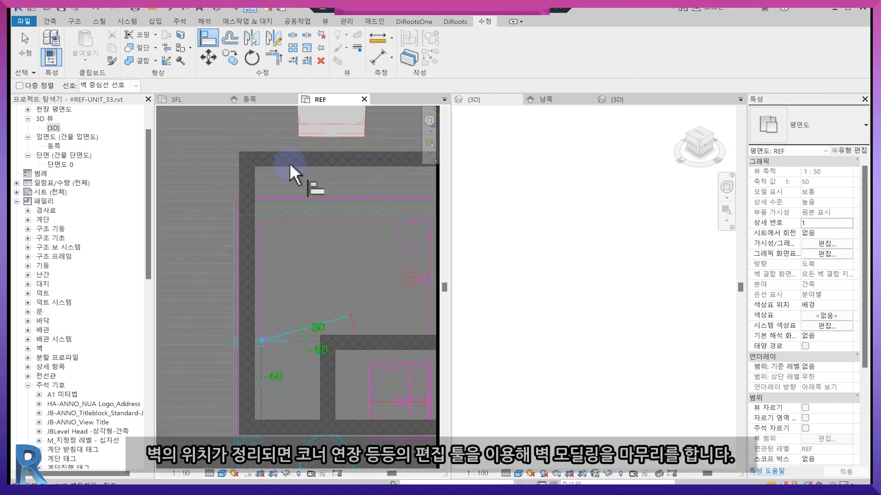
click(289, 164)
Step: Delete the two short inner partition walls from the bathroom
middle_drag(294, 317, 298, 143)
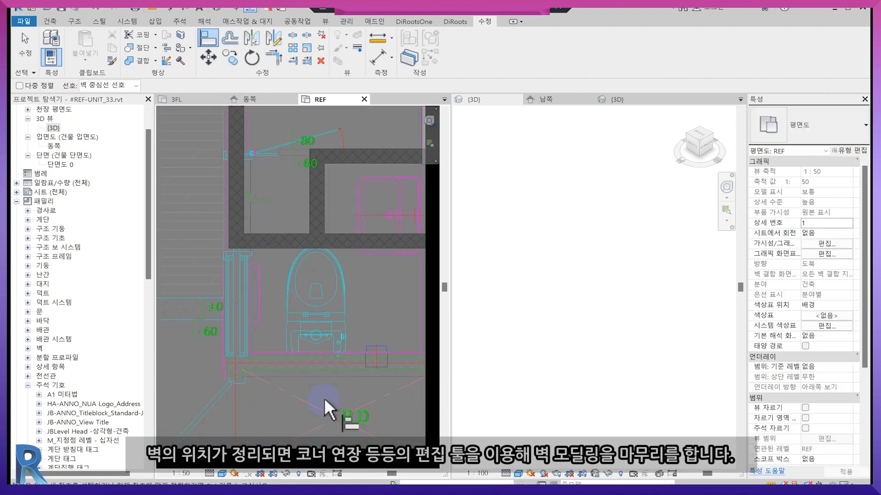
middle_drag(324, 400, 329, 380)
scroll(360, 335, up, 1)
scroll(383, 214, down, 3)
click(376, 202)
middle_drag(361, 381, 332, 347)
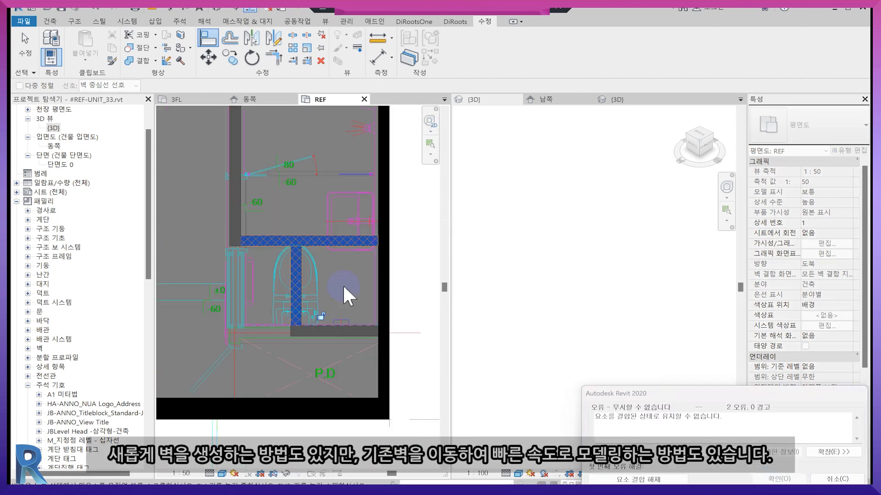
click(342, 327)
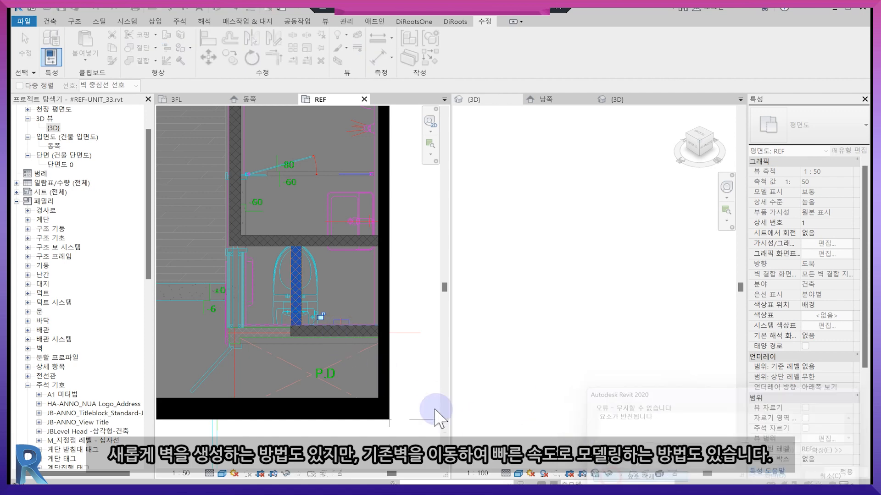
key(Escape)
click(340, 327)
key(Delete)
Step: Extend the bathroom's long vertical wall down to the entrance-side wall
scroll(280, 374, up, 1)
middle_drag(280, 374, 302, 363)
key(t)
key(r)
click(267, 405)
click(244, 168)
key(Escape)
key(Escape)
Step: Align the bathroom's lower horizontal partition with the plan's wall line between the toilet and the P.D shaft
key(a)
key(l)
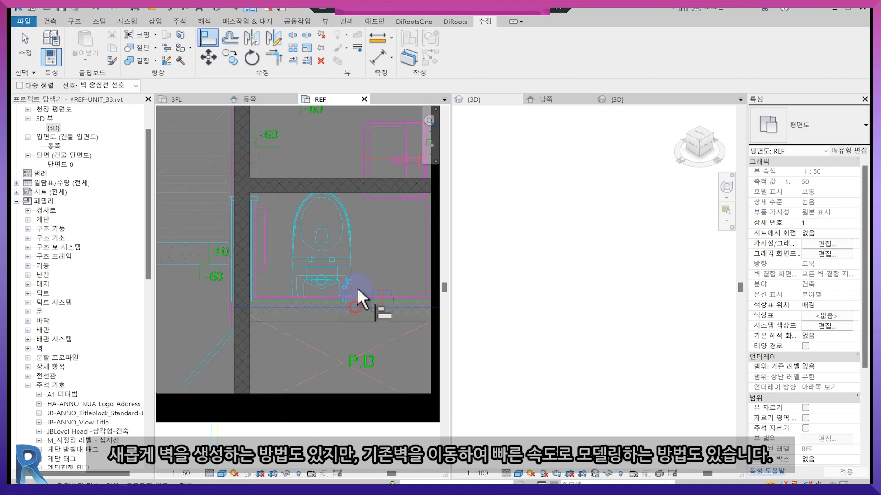
scroll(295, 369, down, 2)
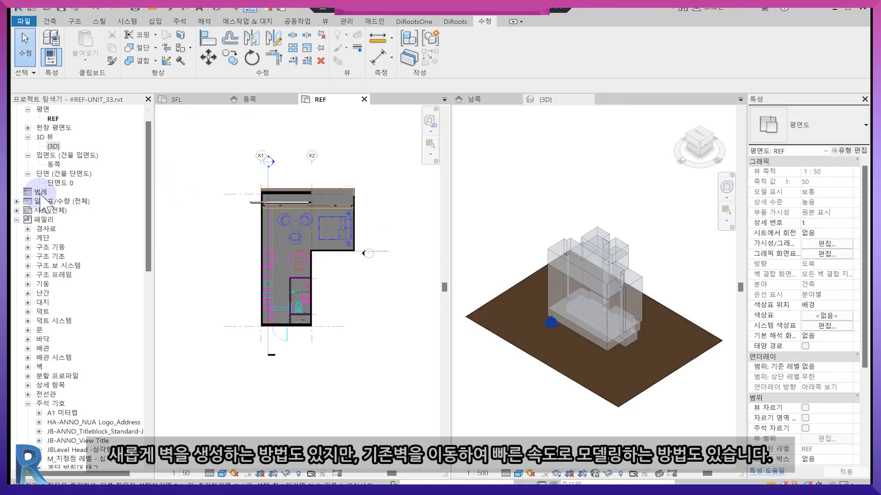
Step: Open the {3D} view and place it beside the REF floor plan
double_click(50, 147)
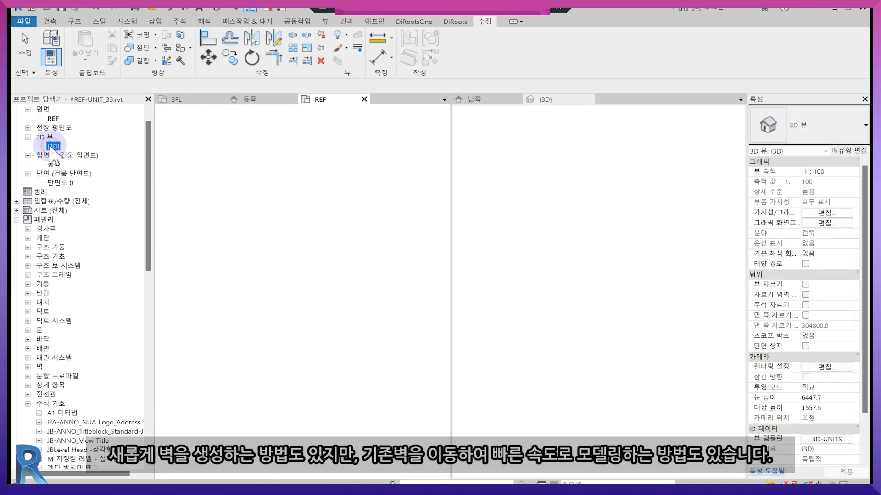
drag(339, 108, 556, 110)
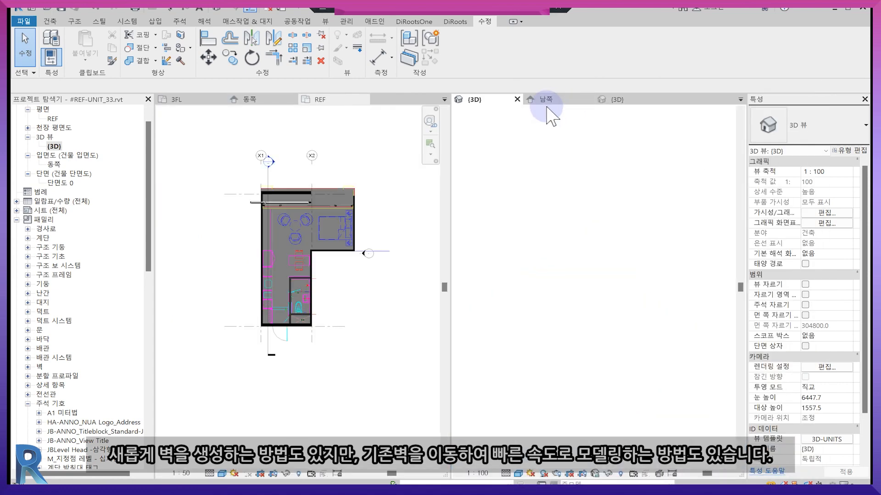
scroll(580, 364, up, 2)
click(387, 338)
scroll(315, 299, up, 4)
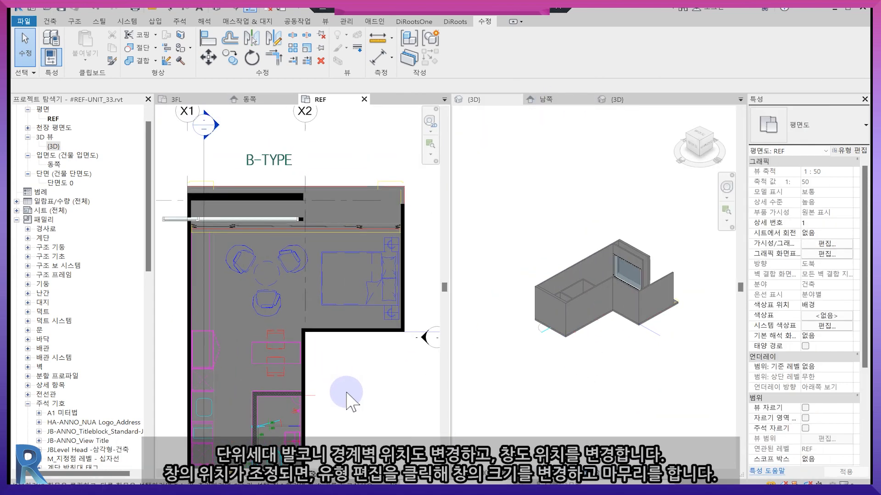
Step: Hide the bubble at the upper end of grid X2 in the REF plan
scroll(390, 425, down, 1)
middle_drag(421, 377, 403, 410)
click(302, 188)
click(299, 166)
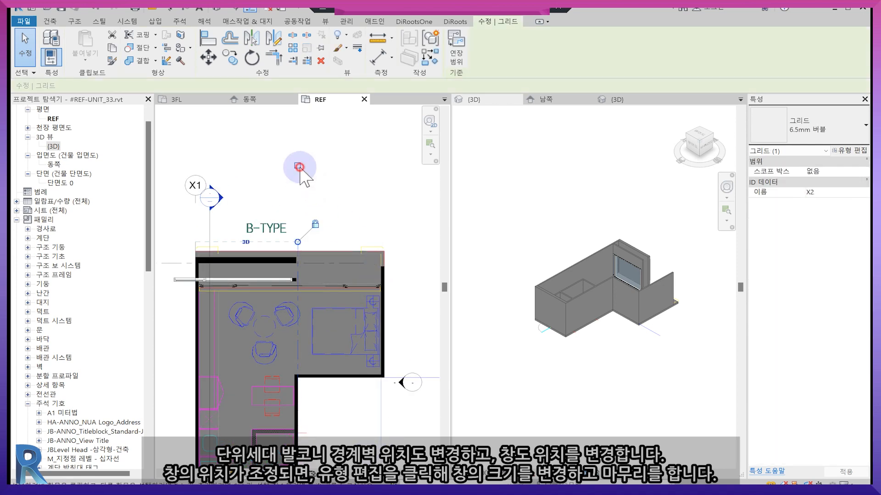
middle_drag(360, 329, 346, 295)
middle_drag(403, 340, 413, 287)
click(362, 291)
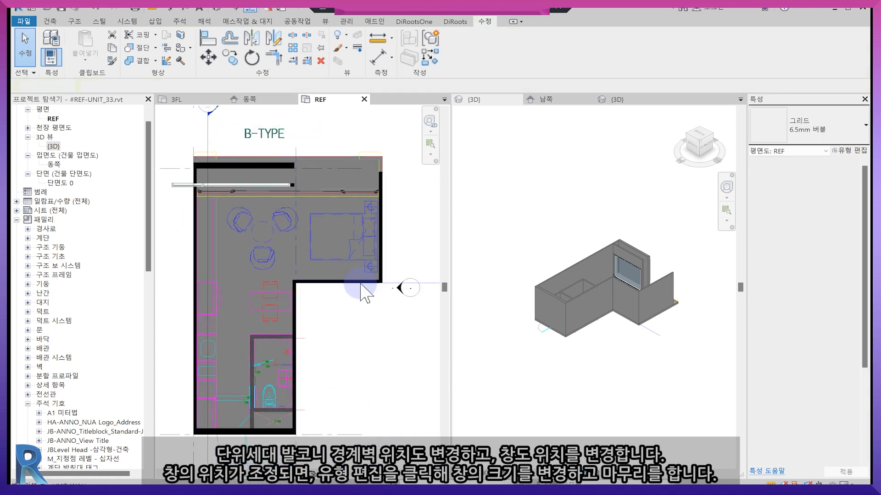
Step: Delete the outer UNIT_WALL-내부 wall on the balcony side of the unit
scroll(298, 250, up, 5)
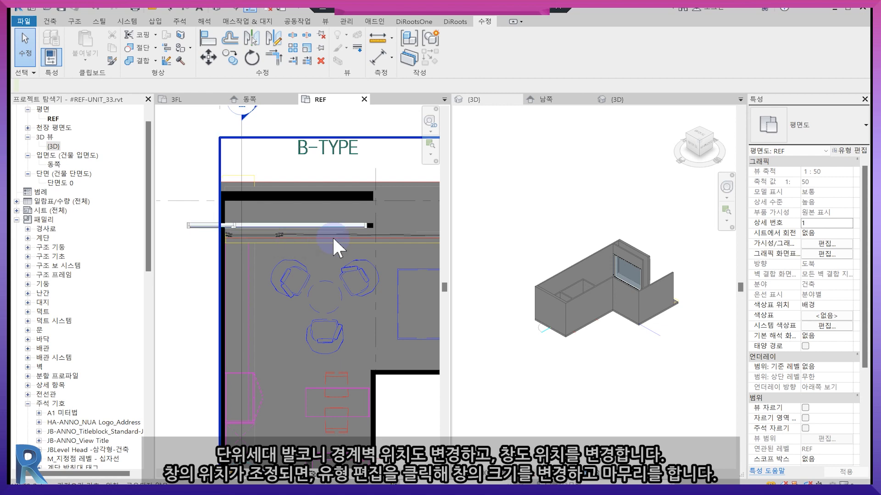
middle_drag(252, 247, 204, 246)
click(265, 159)
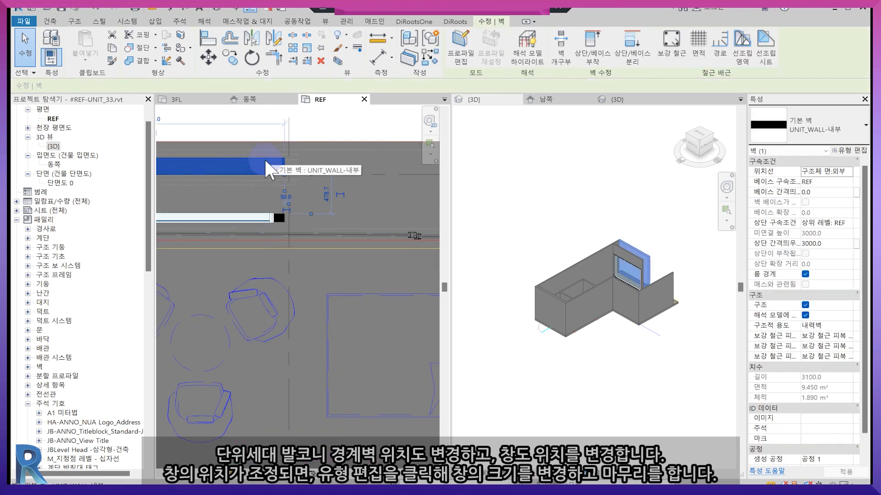
key(Delete)
Step: Extend the balcony window wall across to the boundary wall on the bedroom side
scroll(315, 242, down, 2)
middle_drag(316, 243, 412, 280)
scroll(318, 279, up, 2)
click(328, 260)
key(Escape)
key(e)
key(x)
scroll(373, 243, up, 2)
click(373, 232)
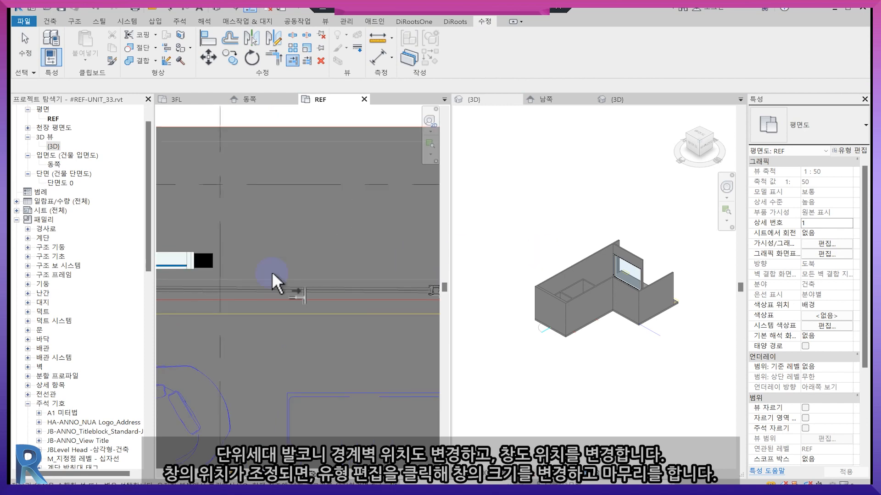
click(207, 266)
Step: Align the extended window wall with the balcony wall line of the linked plan
scroll(313, 286, down, 2)
scroll(329, 254, up, 2)
key(a)
key(l)
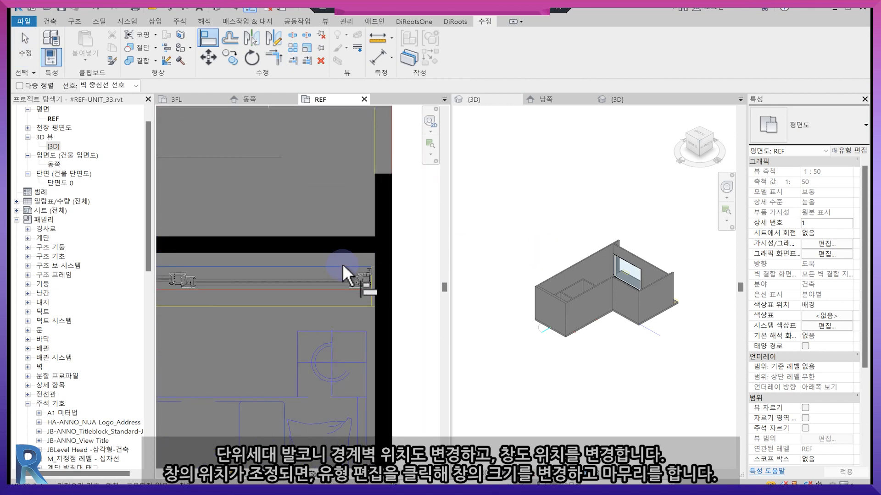
click(341, 236)
click(342, 235)
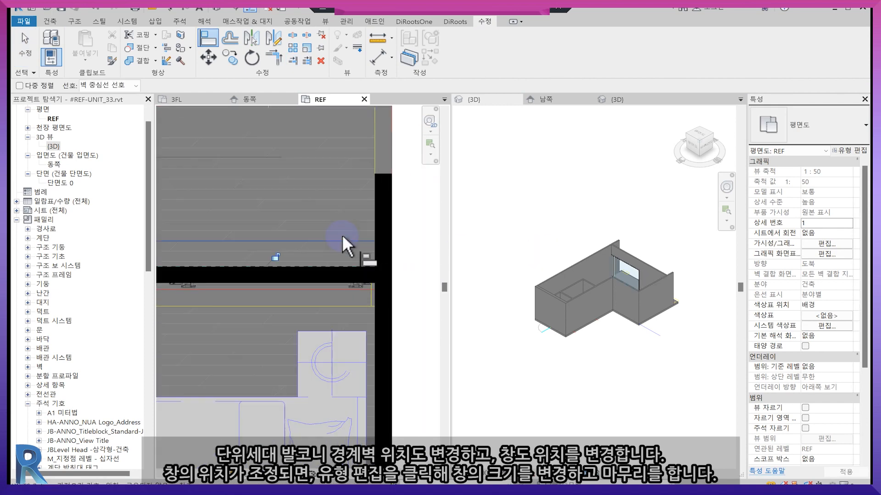
scroll(403, 218, down, 2)
scroll(391, 238, up, 2)
key(Escape)
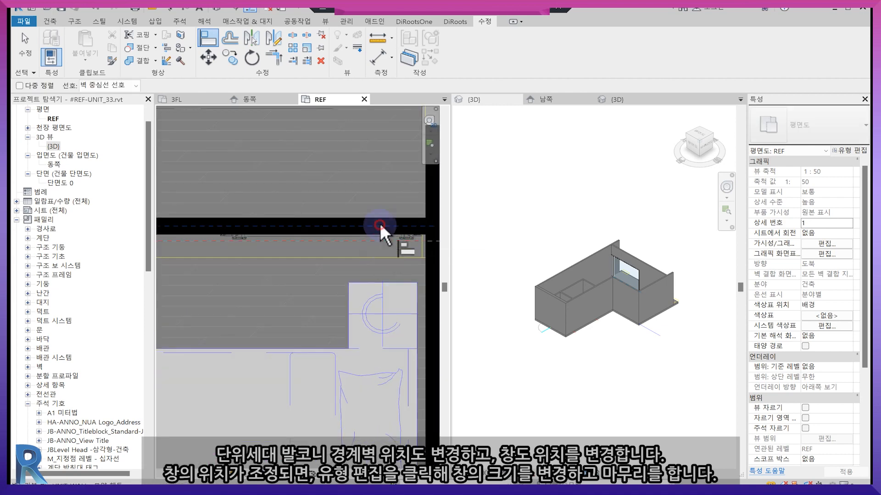
Step: Move the balcony window along its wall to about 937 mm from the X1-side boundary wall
scroll(379, 225, down, 2)
click(269, 301)
scroll(269, 300, up, 2)
key(m)
key(v)
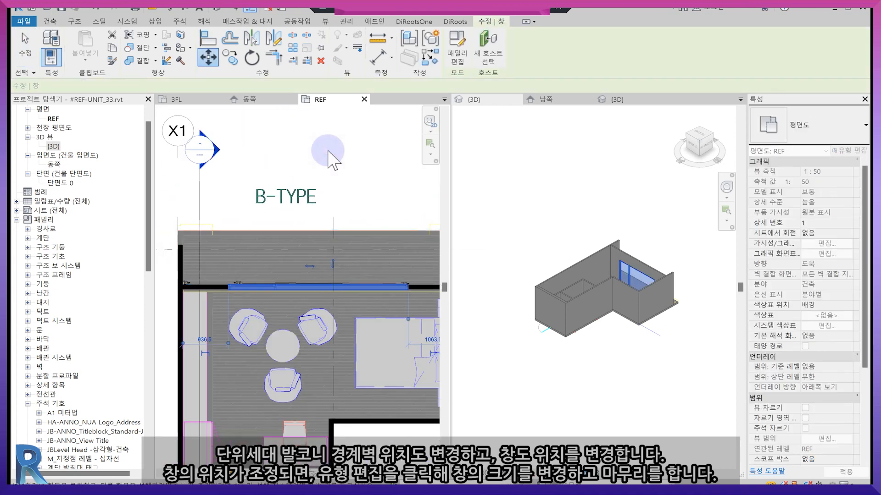
click(328, 150)
Step: Extend the bedroom-side boundary wall to the floor's outer balcony edge
click(714, 139)
scroll(654, 377, up, 3)
click(654, 378)
click(714, 140)
scroll(531, 360, up, 2)
scroll(383, 238, up, 3)
key(a)
key(l)
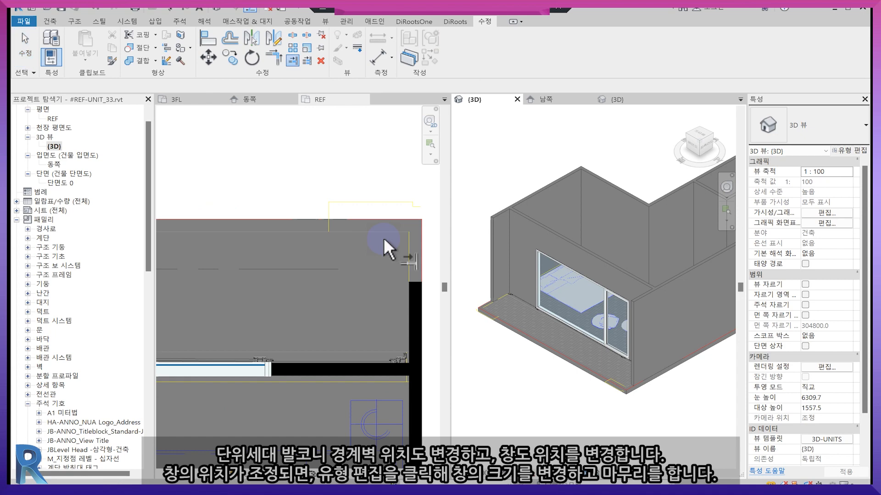
click(384, 237)
scroll(395, 265, up, 2)
click(399, 305)
Step: Extend the X1-side boundary wall to the floor's outer balcony edge
scroll(398, 305, down, 4)
scroll(205, 248, up, 3)
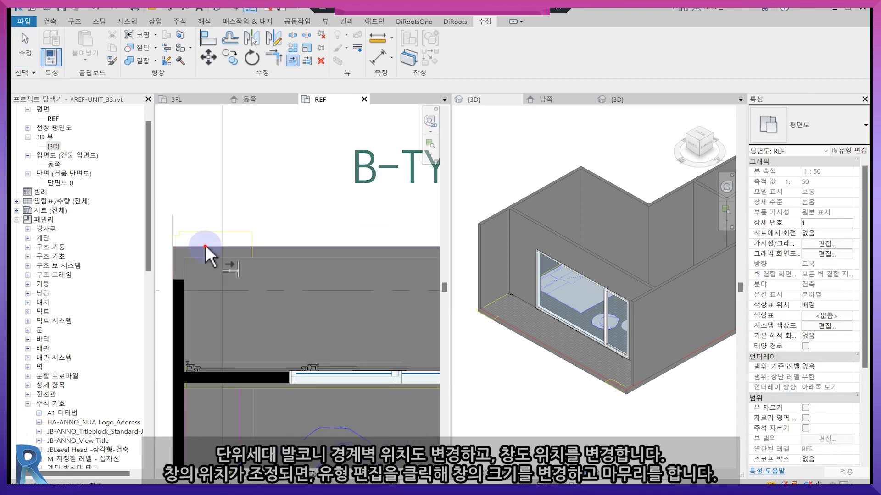
click(205, 249)
click(178, 281)
key(Escape)
key(Escape)
Step: Widen the JB-AWD-TYP1 balcony window through its type properties to suit the plan's opening
scroll(205, 293, down, 4)
click(327, 309)
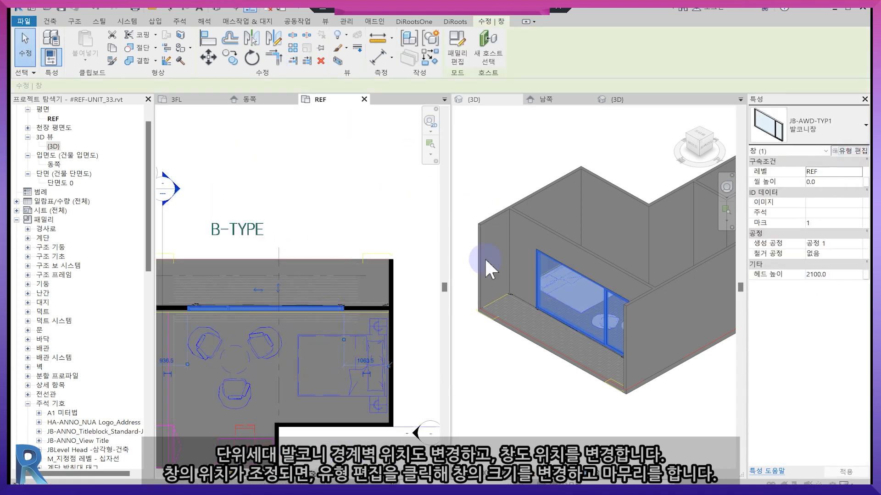
click(849, 150)
click(202, 224)
click(191, 409)
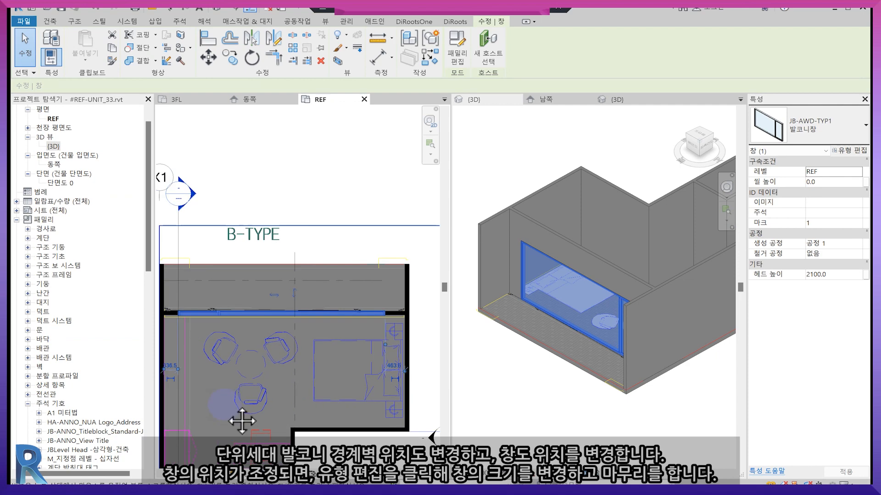
click(863, 153)
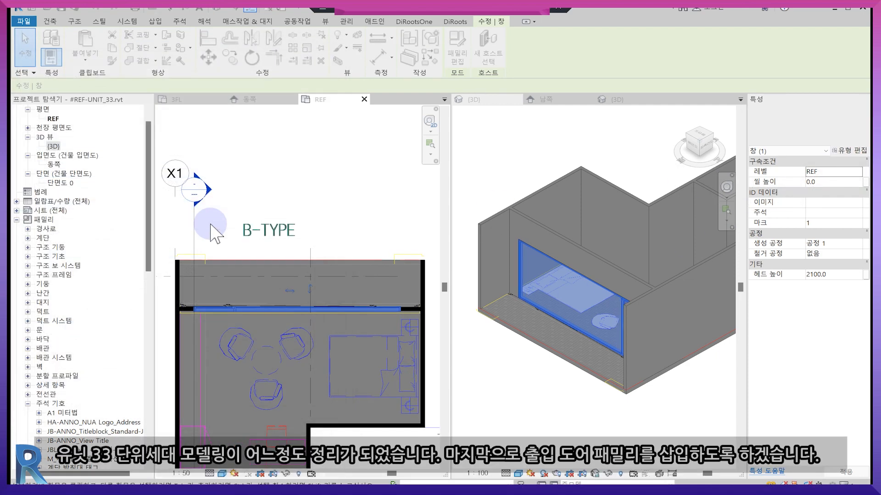
click(419, 220)
Step: Place a #JB-SINGLE-DOOR OPEN-45 door in the entrance wall at the plan's door location
scroll(387, 360, down, 3)
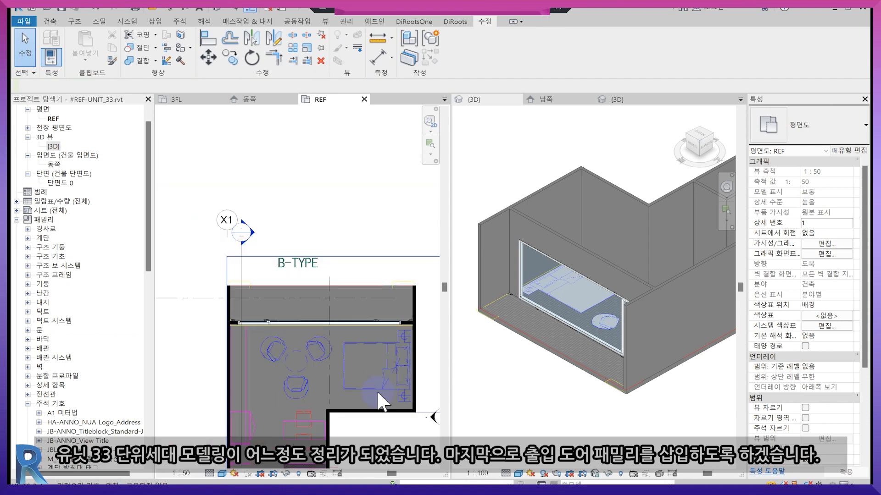
middle_drag(377, 394, 372, 280)
scroll(371, 280, up, 1)
scroll(371, 282, down, 2)
middle_drag(354, 352, 374, 335)
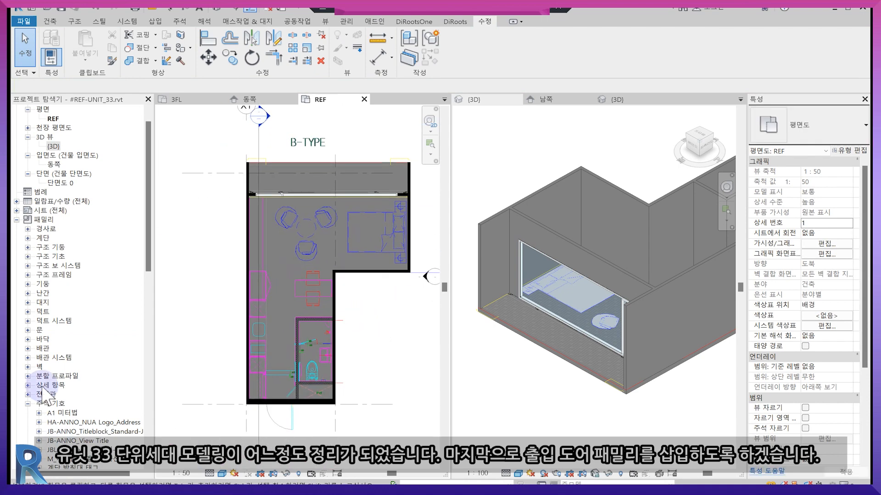
click(28, 331)
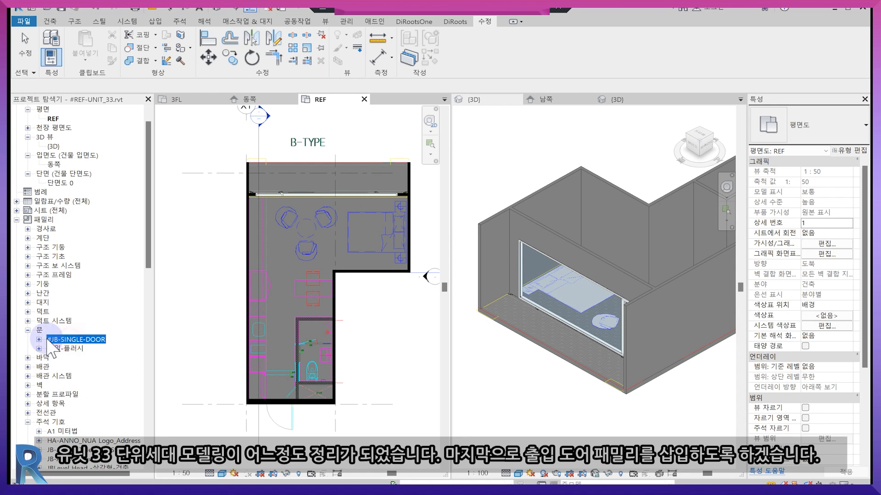
click(39, 340)
click(72, 358)
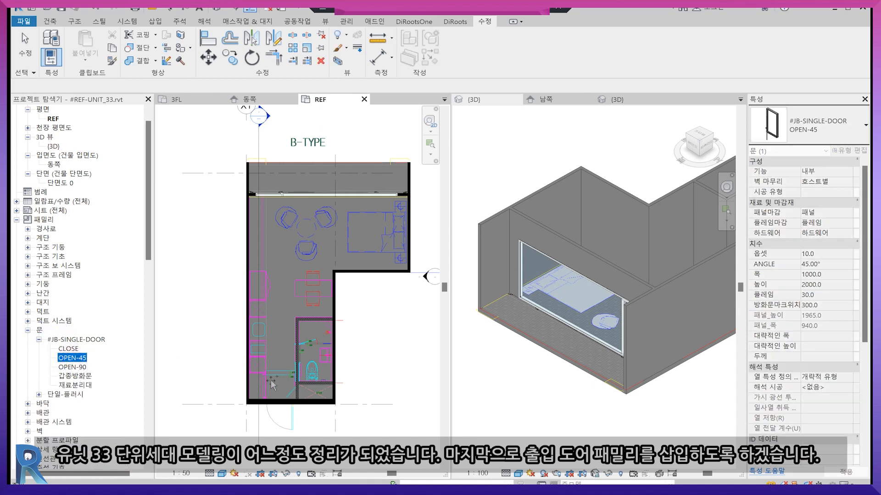
drag(281, 403, 283, 403)
click(283, 404)
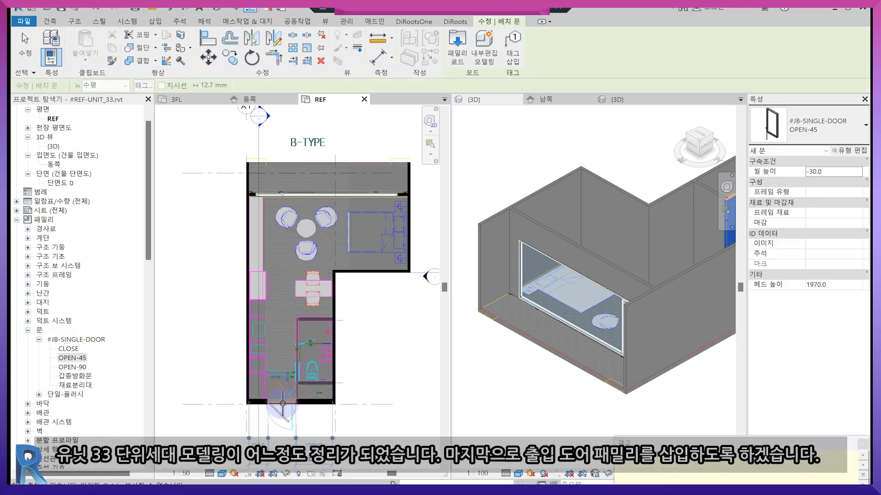
Step: Flip the entrance door so that it swings outward from the unit
middle_drag(300, 419, 323, 338)
scroll(307, 322, up, 2)
key(Escape)
click(304, 304)
scroll(303, 303, up, 2)
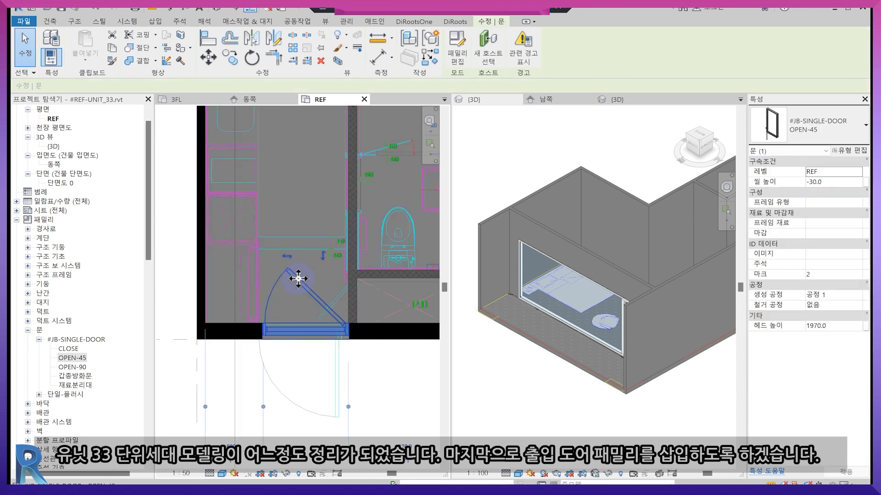
scroll(337, 390, up, 2)
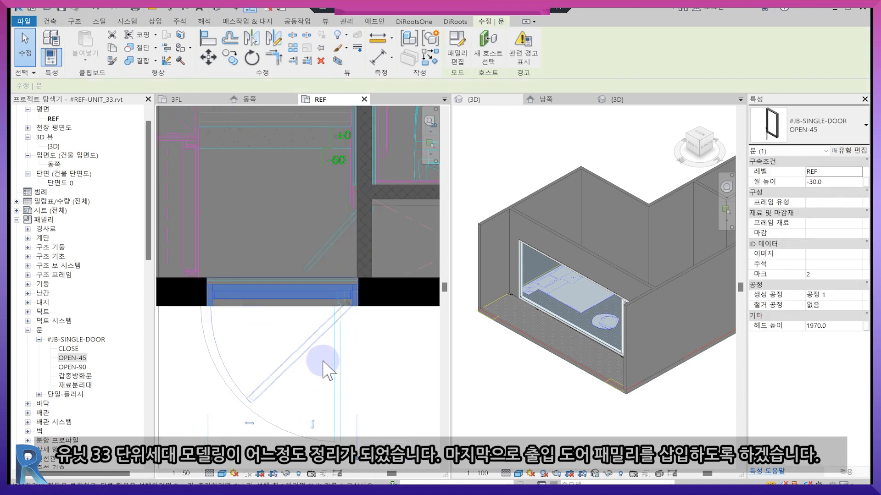
scroll(363, 312, up, 2)
key(Escape)
Step: Align the entrance door with the door drawn in the linked plan
scroll(325, 275, up, 2)
key(a)
key(l)
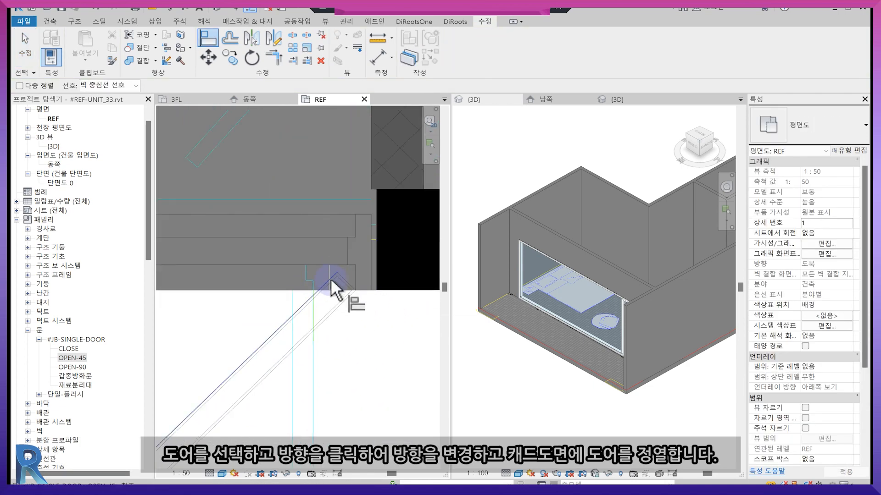
scroll(335, 273, up, 2)
scroll(337, 272, up, 2)
scroll(315, 307, up, 2)
scroll(359, 287, up, 1)
scroll(356, 321, down, 6)
key(Escape)
scroll(587, 345, down, 3)
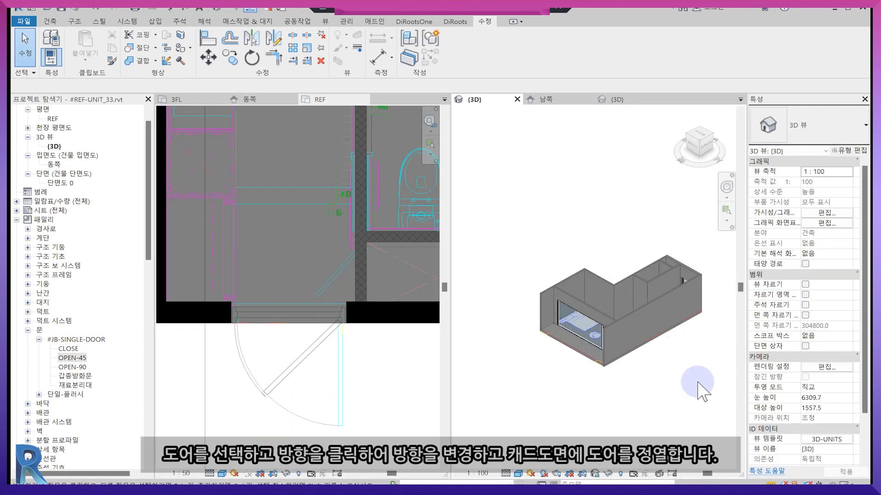
Step: Review the finished 33형 unit model from several angles in 3D and in the REF plan
shift+middle_drag(693, 384, 706, 412)
scroll(334, 379, down, 4)
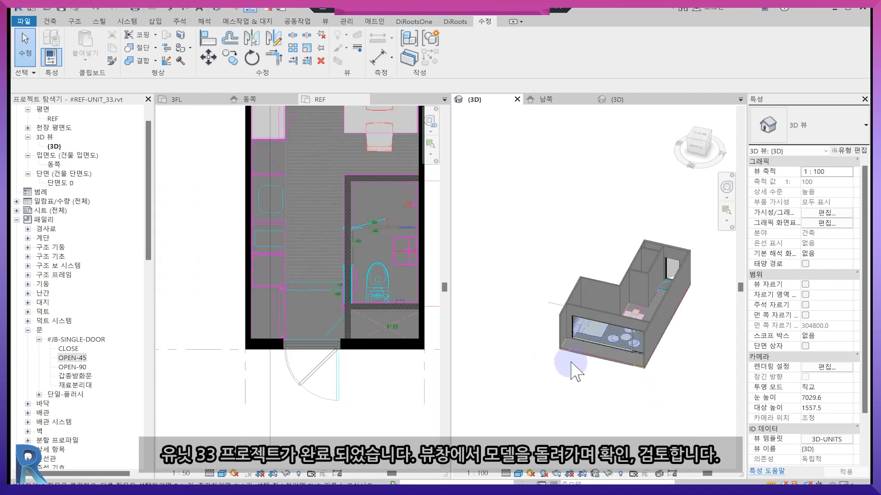
click(704, 142)
scroll(290, 330, down, 1)
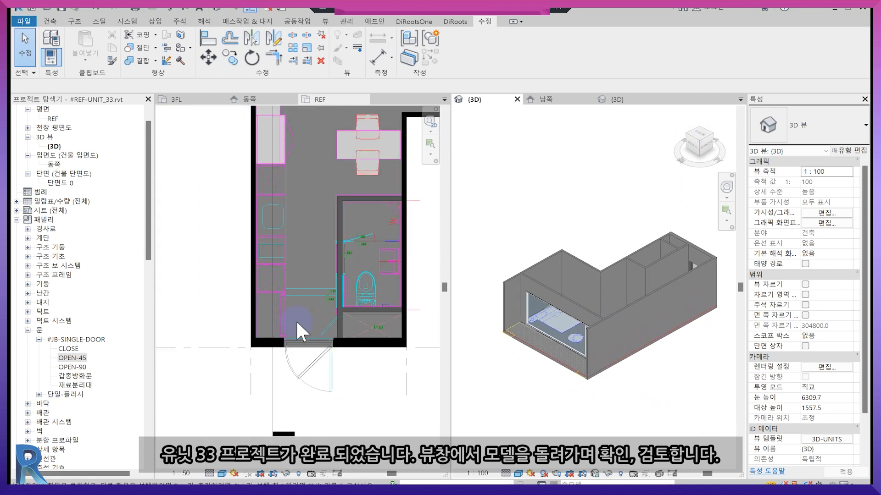
scroll(250, 305, down, 1)
middle_drag(253, 307, 224, 347)
Step: Enable the section box in the 3D view and lower its top to cut through the unit's walls
click(607, 304)
scroll(821, 385, down, 2)
click(804, 295)
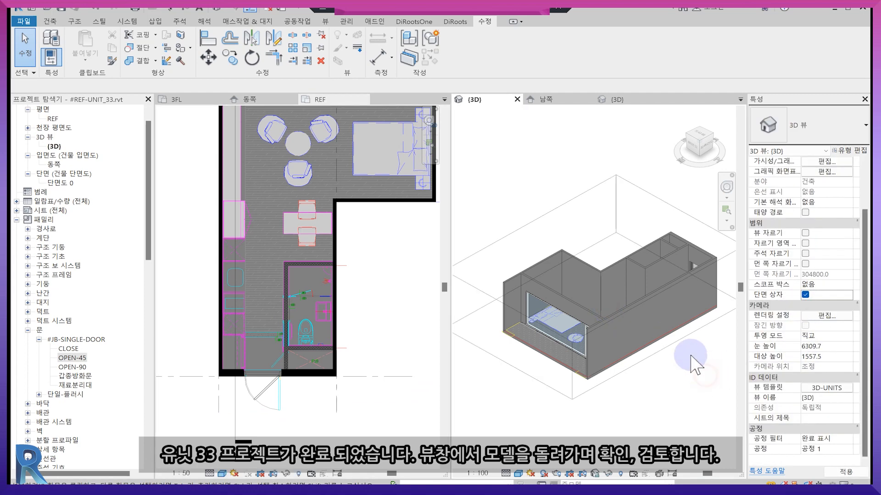
click(696, 220)
drag(598, 259, 597, 274)
click(650, 304)
scroll(651, 304, up, 2)
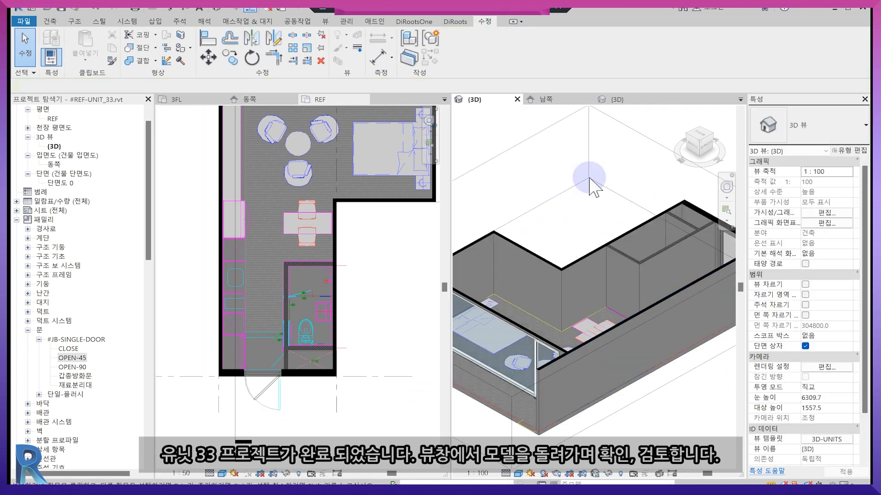
scroll(557, 252, down, 3)
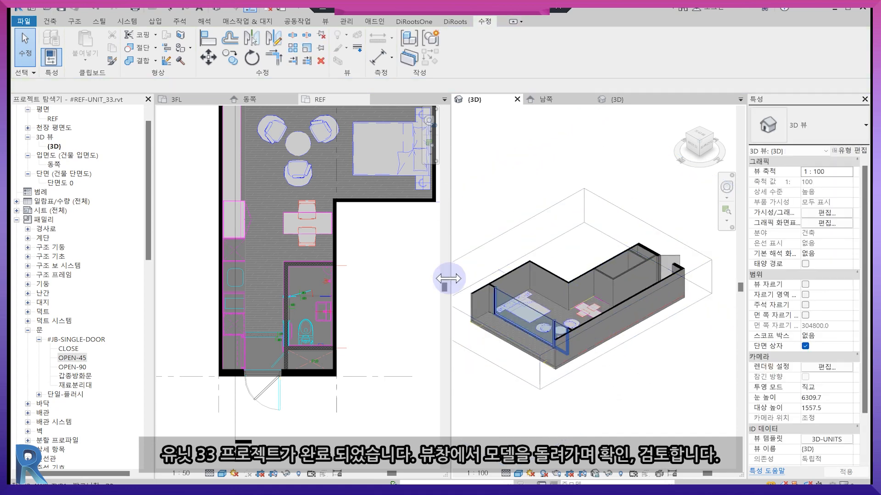
Step: Rename grid X1 as REF1 in the REF plan
click(178, 132)
scroll(403, 298, down, 4)
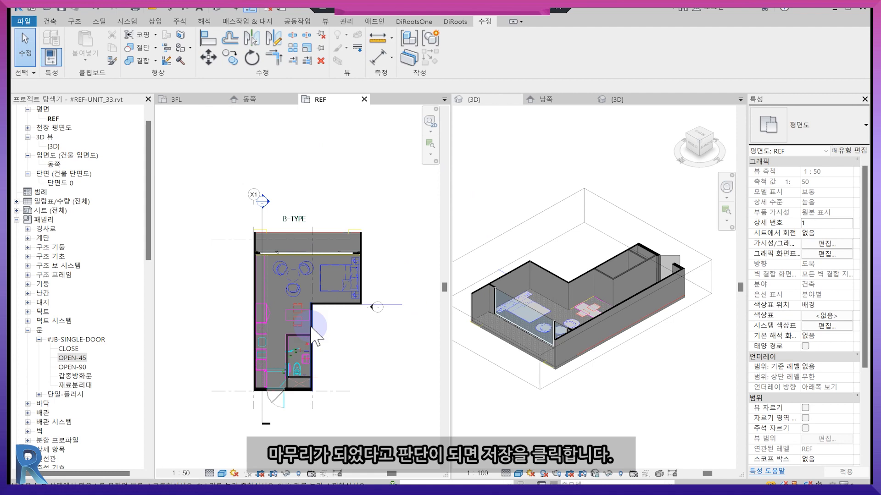
scroll(251, 181, up, 5)
click(258, 179)
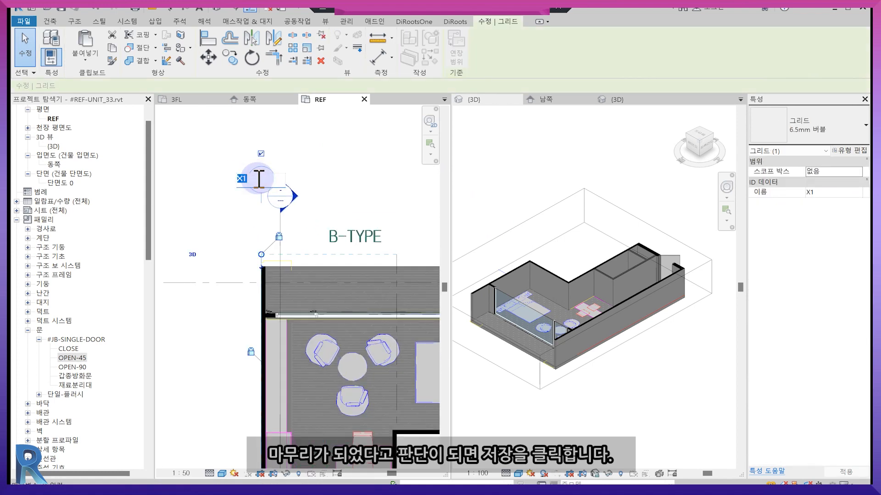
key(Caps_Lock)
text(REF)
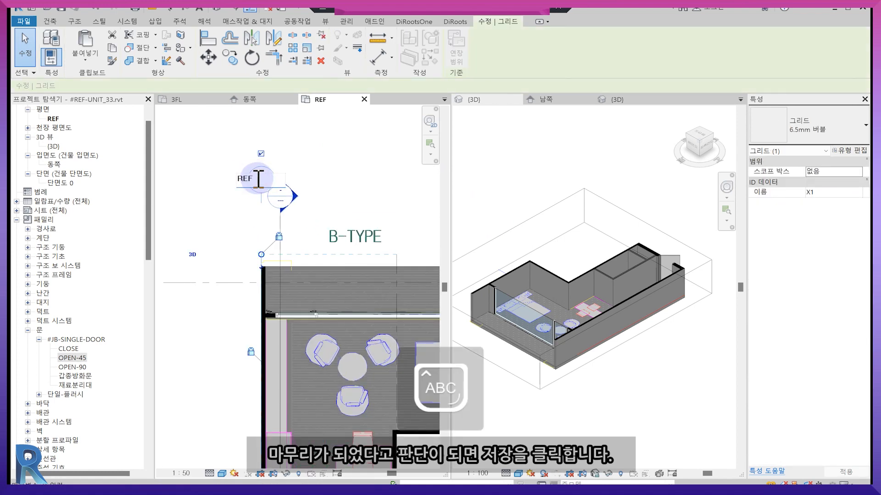
scroll(276, 218, down, 2)
click(292, 236)
Step: Copy grid X2 to the outer face of the wall behind the bed as the second reference grid
middle_drag(293, 260, 230, 256)
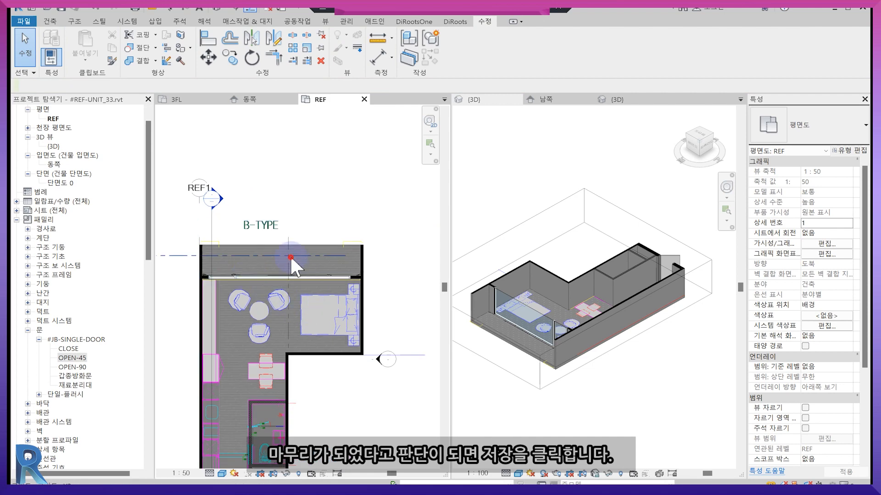
click(289, 255)
scroll(294, 256, up, 3)
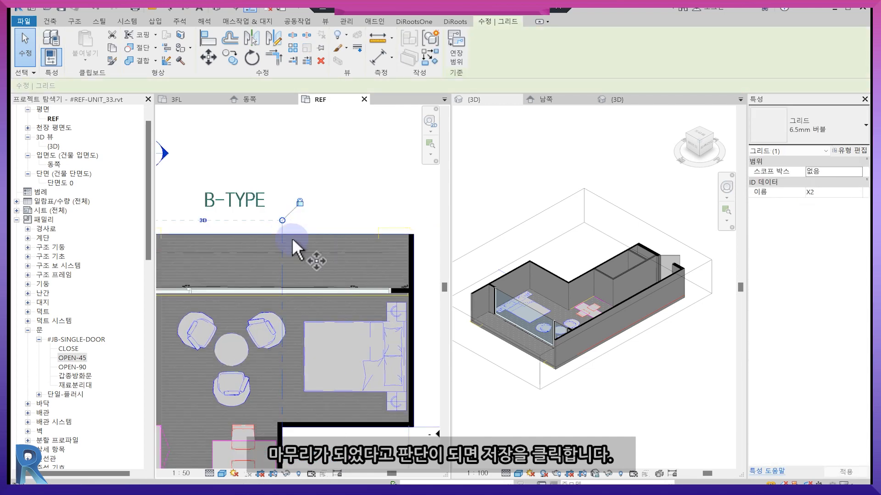
key(c)
key(o)
scroll(403, 252, up, 3)
click(414, 258)
scroll(386, 267, down, 2)
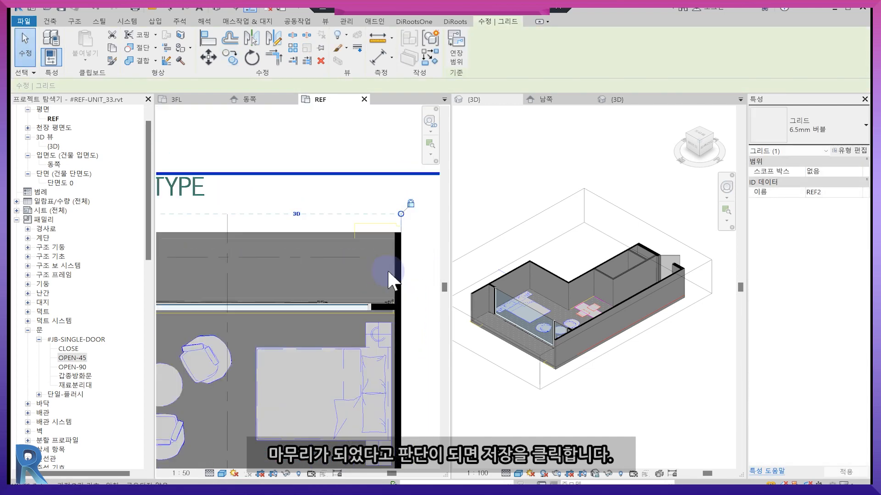
key(Escape)
scroll(387, 267, down, 2)
click(396, 241)
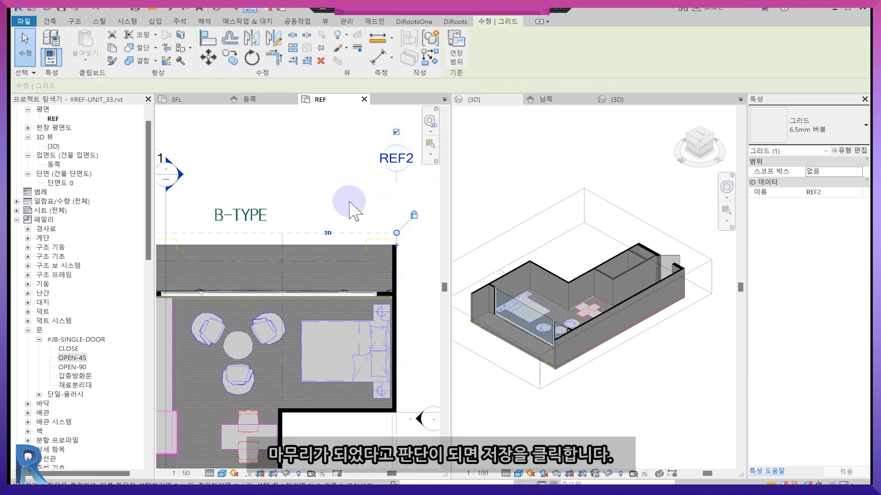
Step: Move the section line about 1100 mm further into the unit in the REF plan
scroll(256, 214, down, 2)
click(260, 209)
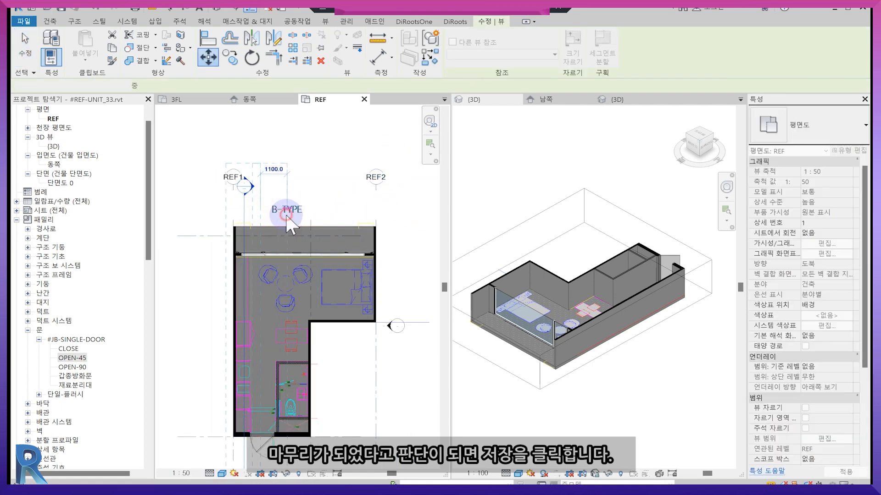
click(344, 377)
scroll(345, 362, up, 2)
middle_drag(357, 326, 313, 320)
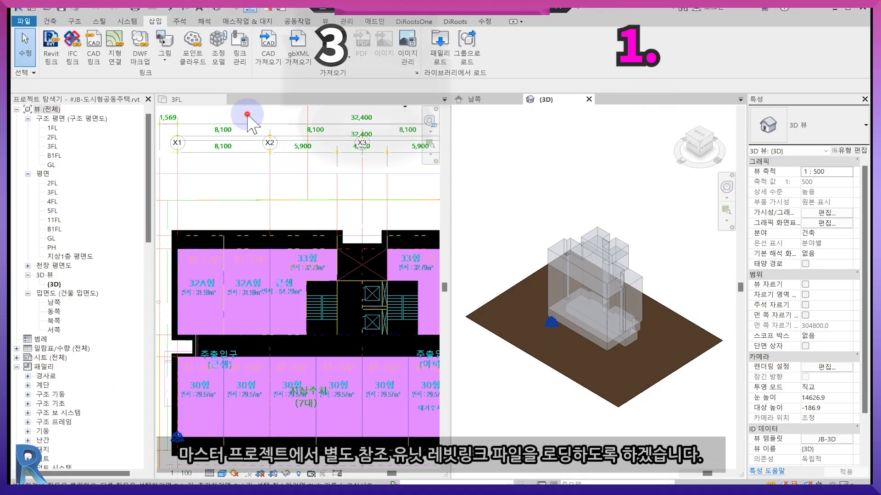
Step: Link #REF-UNIT_33.rvt into the master project from its 3FL plan, positioned internal origin to internal origin, and check its placement in 3D
click(247, 125)
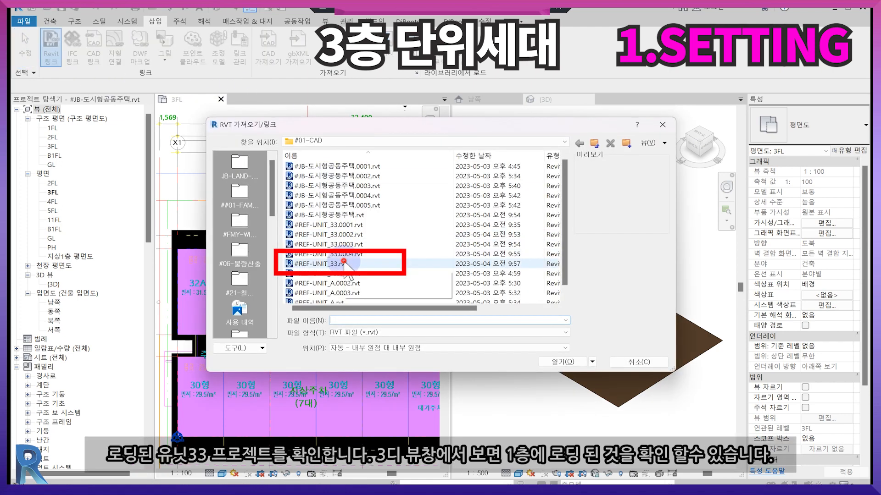
double_click(343, 264)
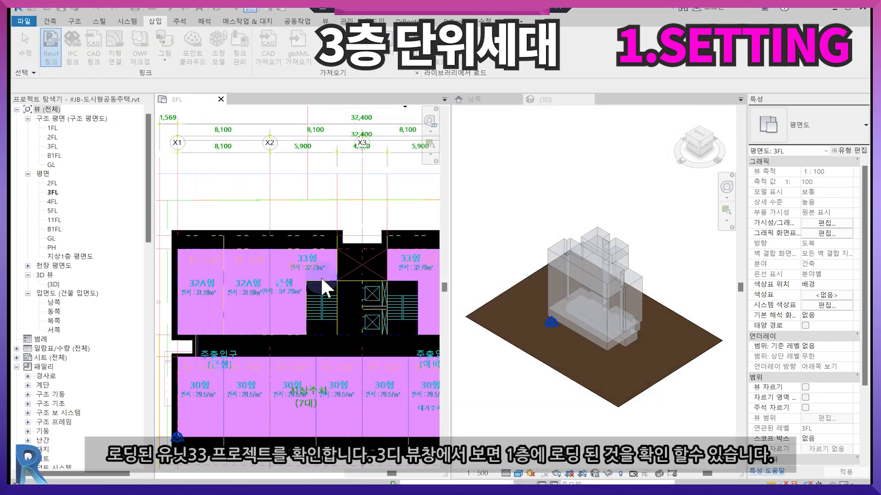
scroll(571, 323, up, 3)
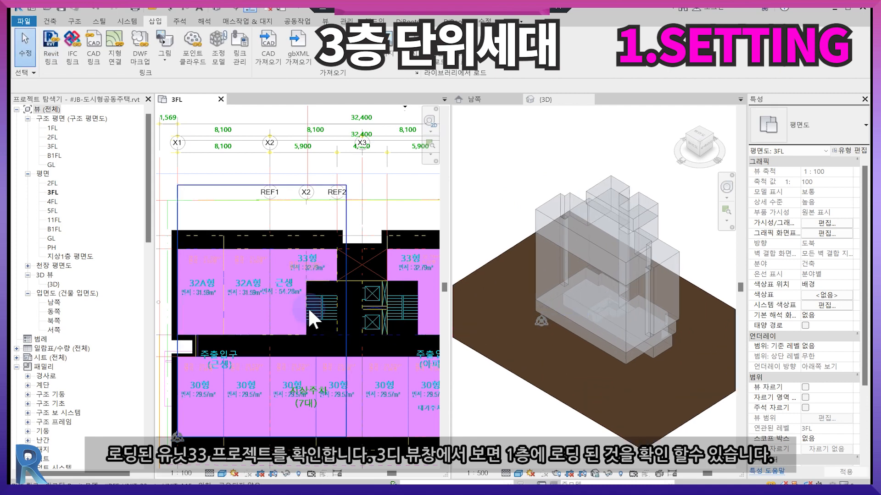
click(641, 366)
scroll(585, 372, up, 5)
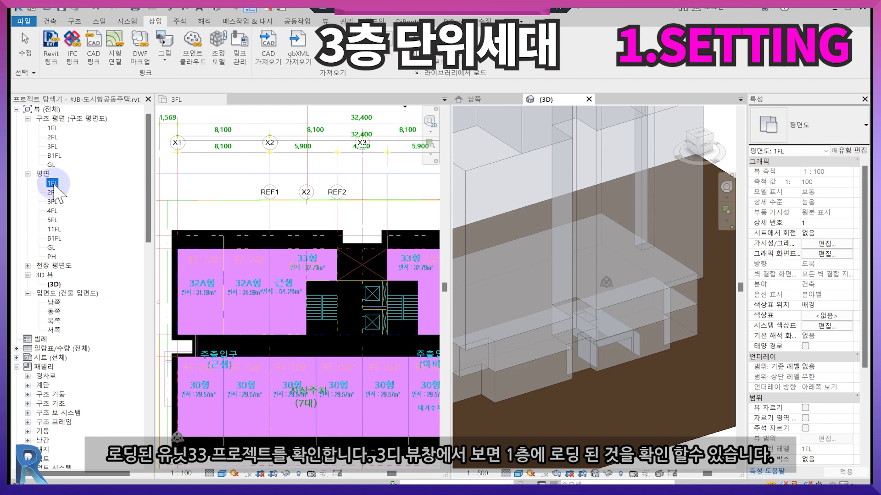
Step: Select the linked 33형 unit in the 1FL plan and move it up to the 3FL level in the south elevation
double_click(53, 183)
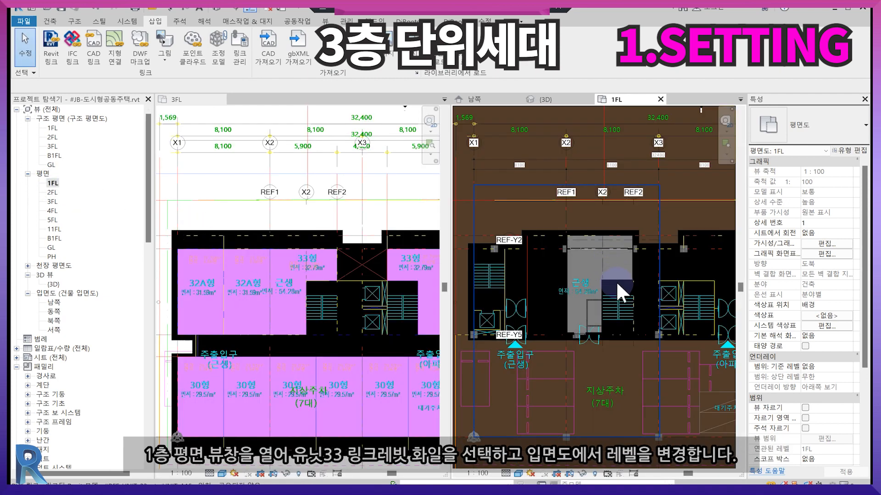
click(615, 280)
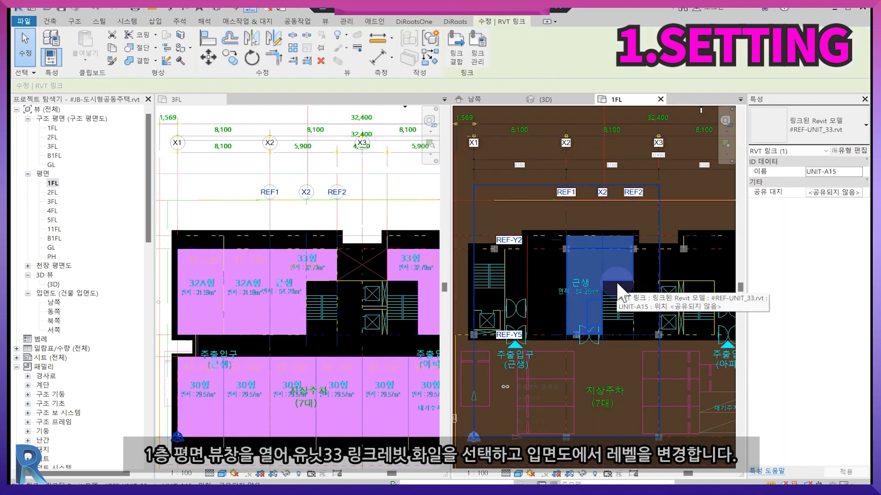
click(489, 100)
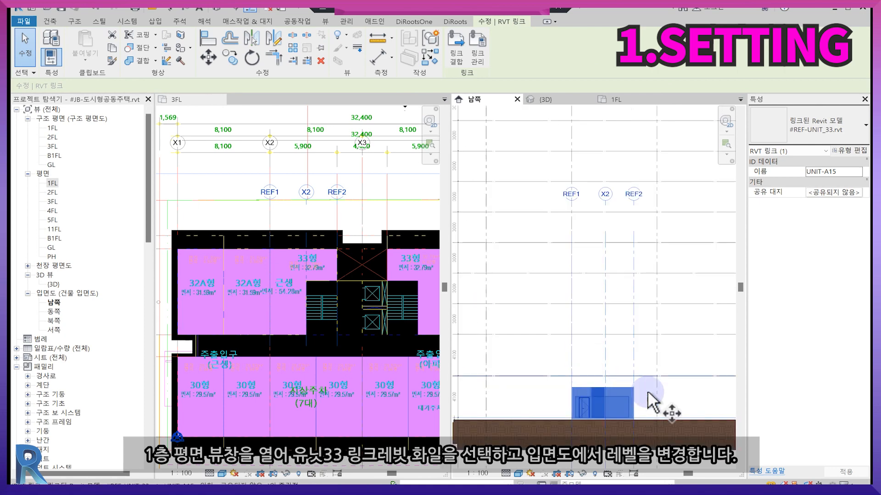
key(m)
key(v)
click(681, 338)
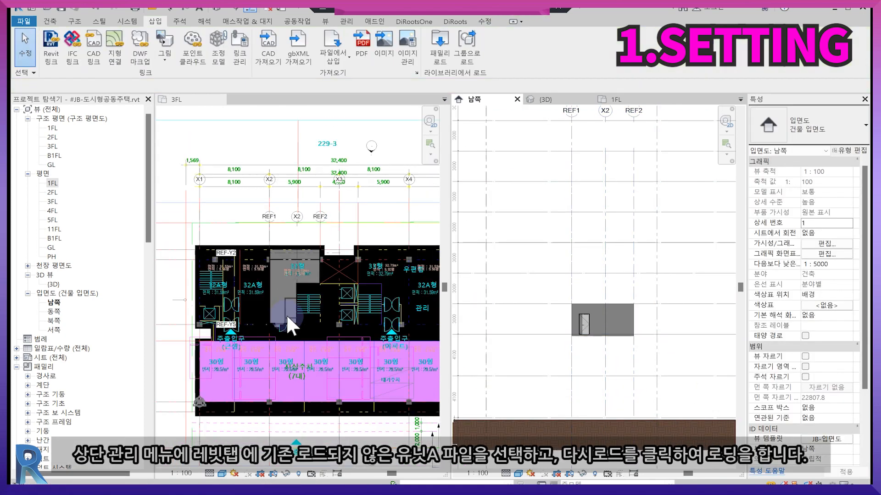
scroll(288, 324, down, 1)
Step: Reload the unloaded #REF-UNIT_A.rvt link through link management
click(346, 21)
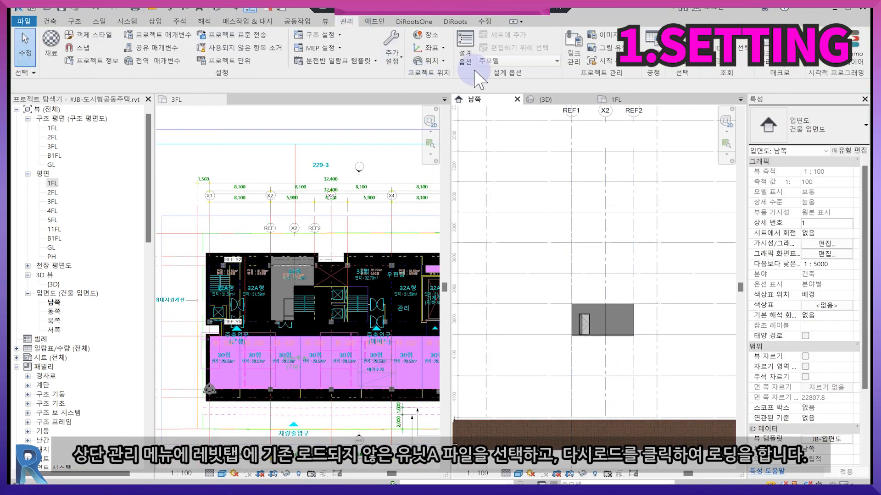
click(574, 54)
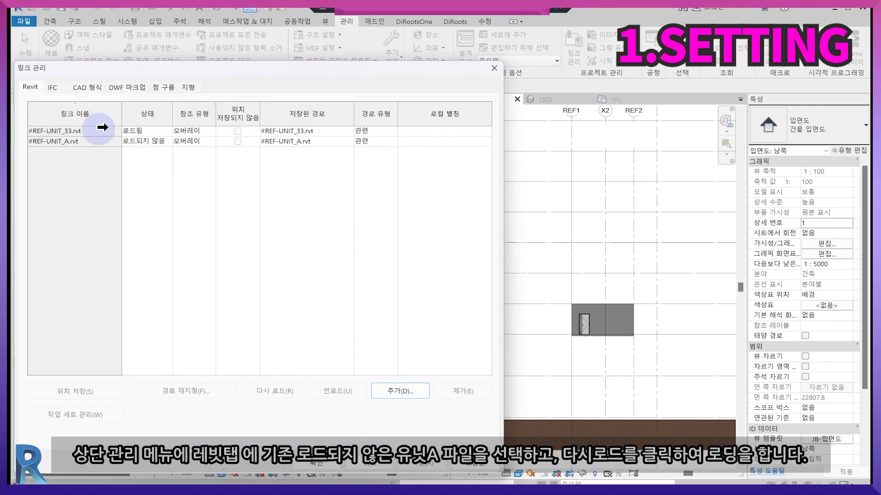
click(103, 141)
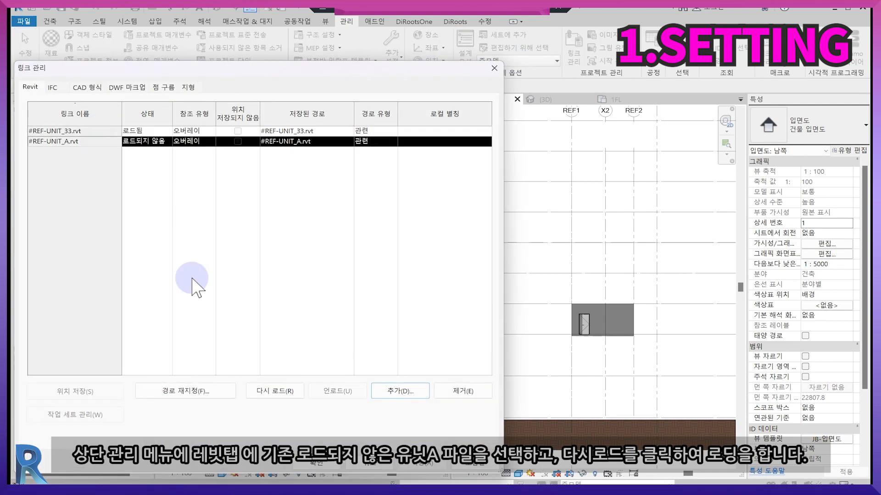
click(293, 391)
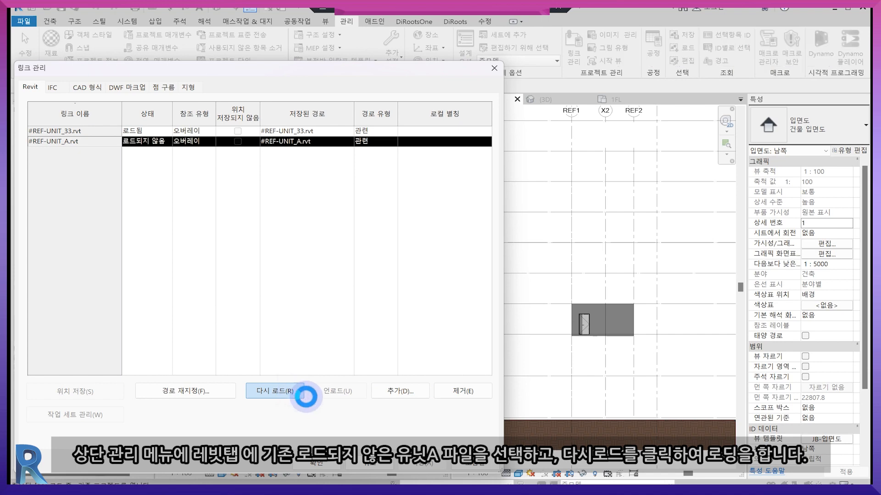
click(327, 469)
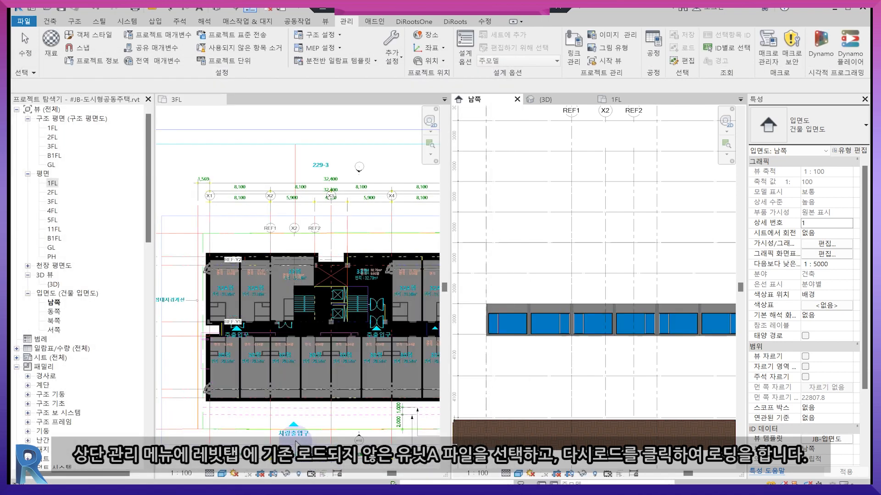
Step: Set the #REF-UNIT_33.rvt link's display settings to custom in the south elevation's JB-입면도 view template
scroll(233, 306, up, 3)
scroll(339, 245, down, 5)
middle_drag(367, 275, 295, 284)
click(292, 259)
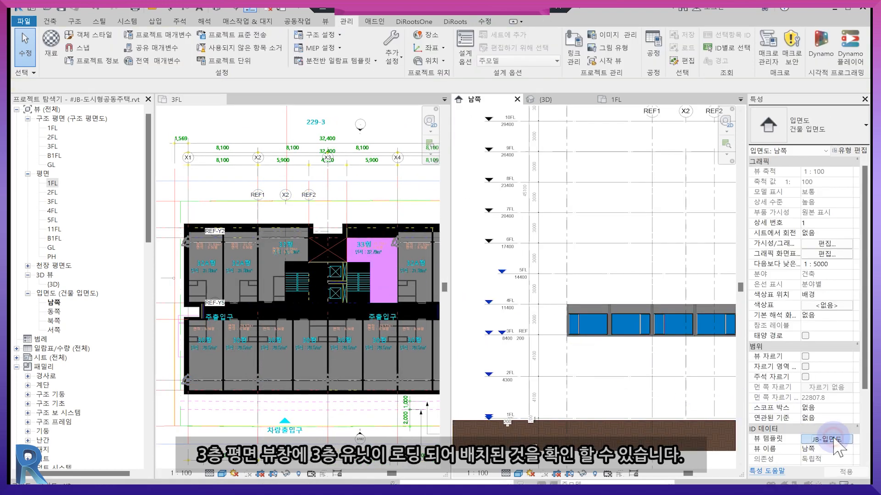
click(834, 439)
click(246, 200)
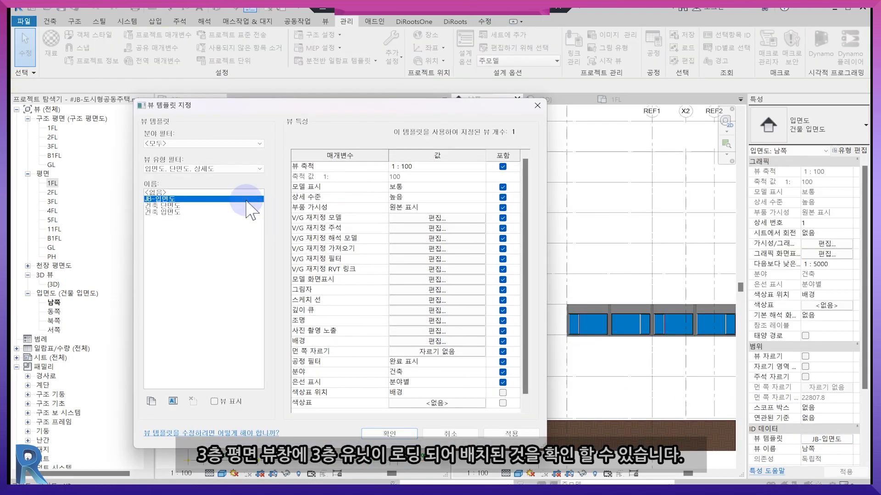
click(437, 219)
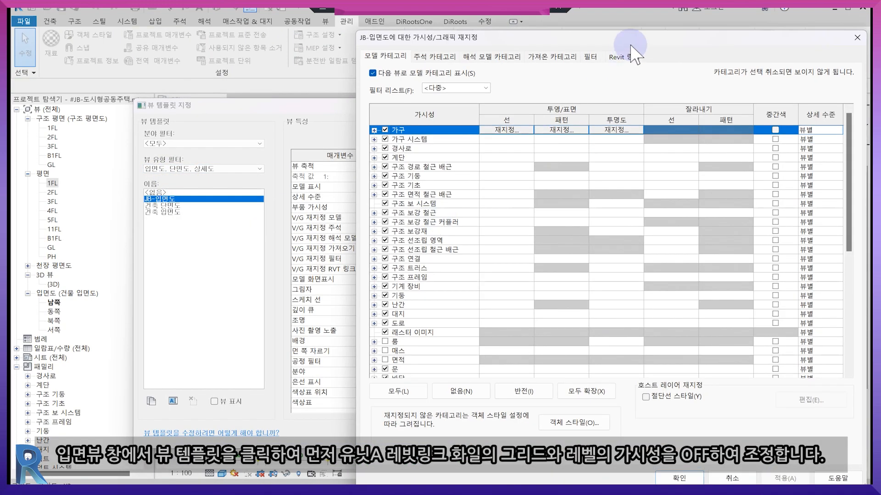
click(624, 56)
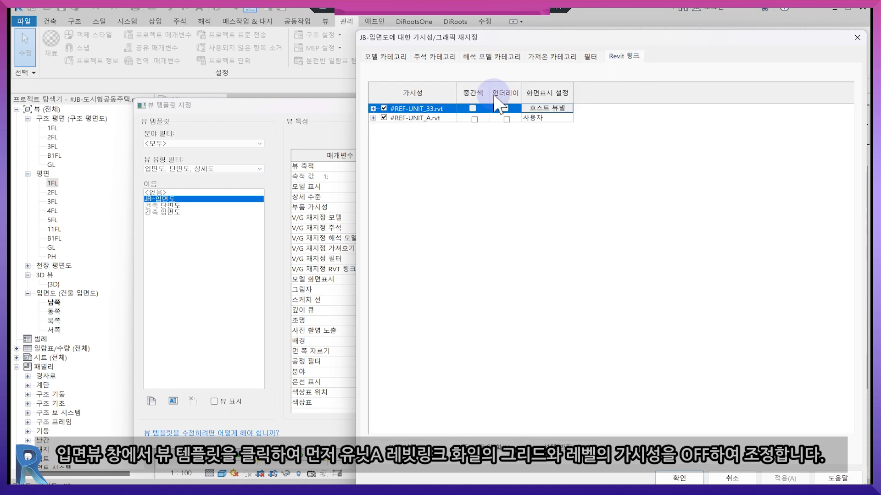
click(571, 111)
click(542, 115)
Step: Set the annotation categories of the #REF-UNIT_33.rvt link to <사용자> in the JB-입면도 template
click(463, 78)
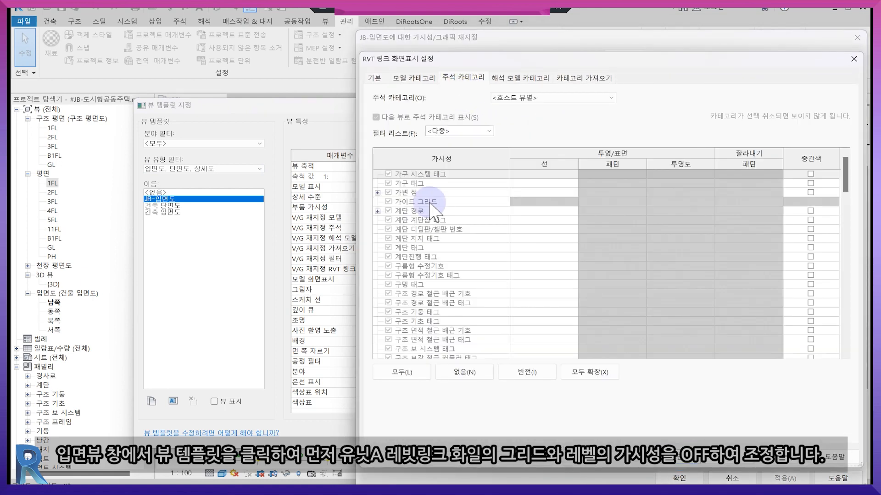
click(522, 98)
click(510, 118)
Step: Turn off the 레벨들 and 그리드 annotation categories for the #REF-UNIT_33.rvt link and apply the JB-입면도 template
scroll(422, 257, down, 5)
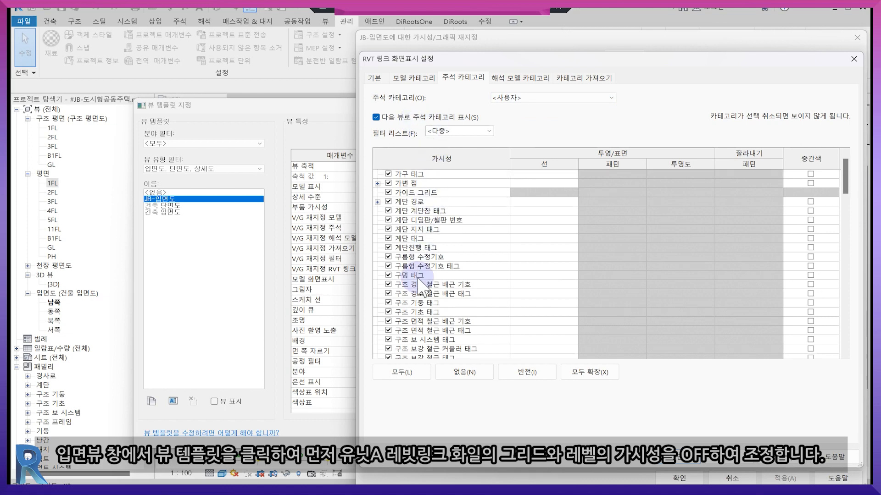
scroll(418, 285, down, 4)
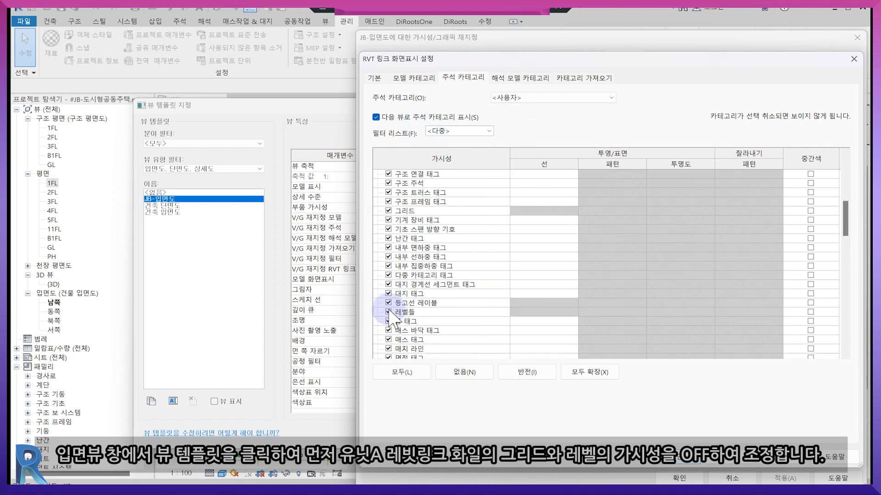
click(390, 313)
scroll(456, 305, up, 3)
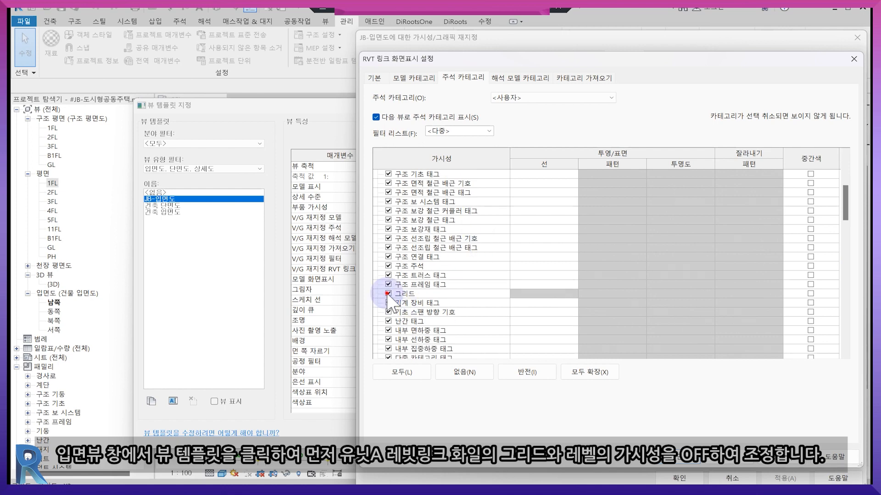
click(388, 293)
scroll(412, 248, up, 2)
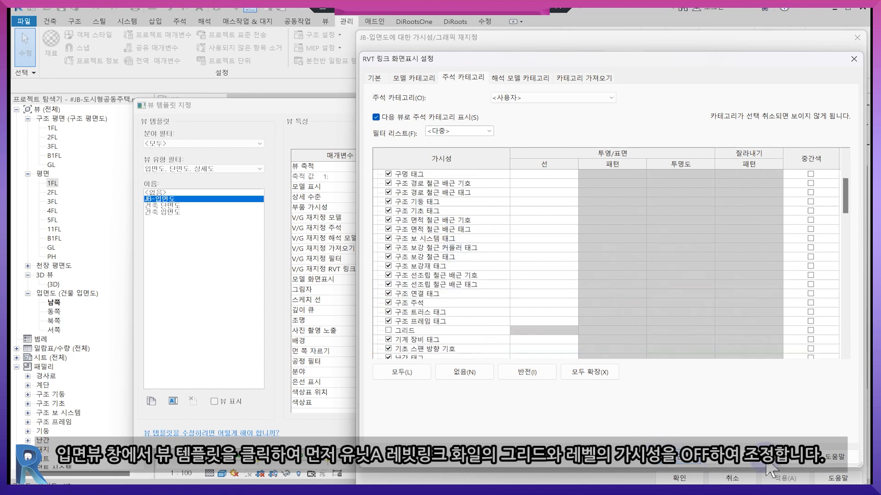
click(691, 462)
click(679, 478)
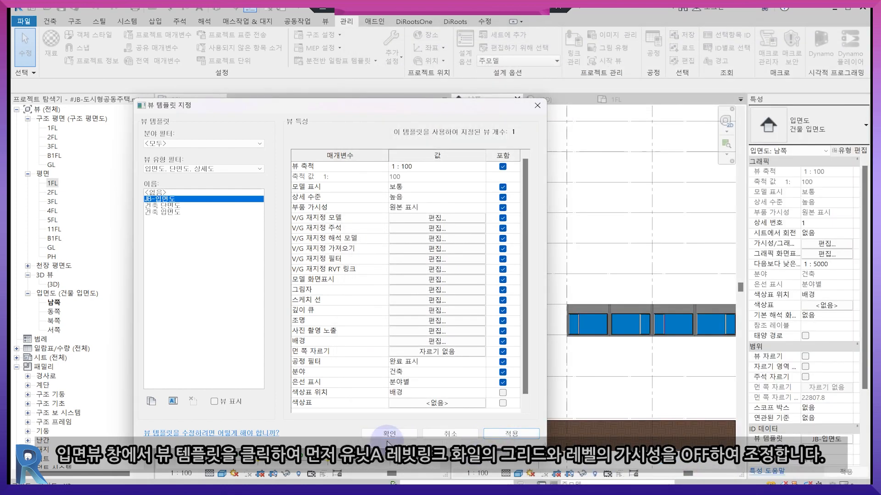
click(390, 441)
scroll(568, 313, up, 5)
scroll(323, 276, down, 3)
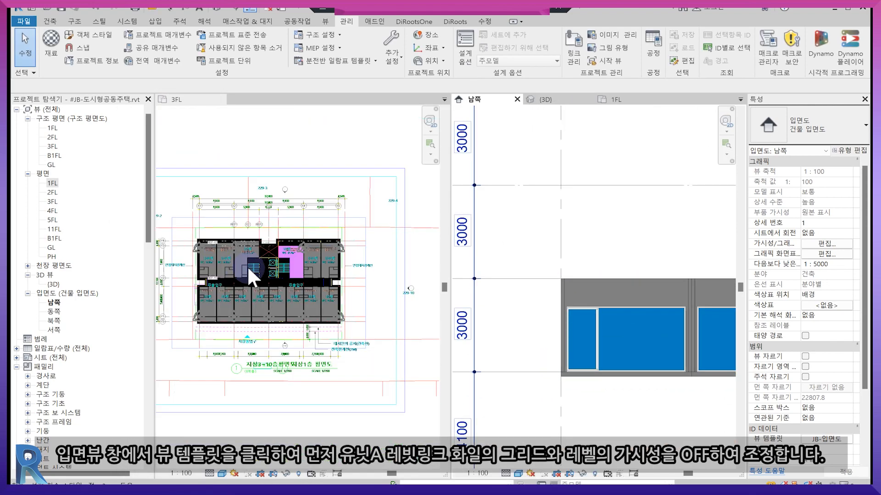
Step: Open the #REF-UNIT_A.rvt link's display settings in the JB-평면도 view template of the 3FL plan
click(290, 324)
scroll(290, 323, up, 6)
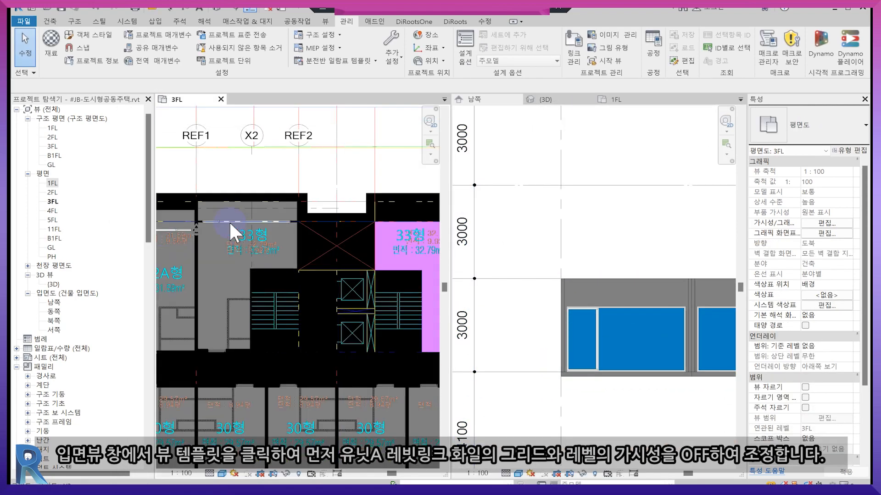
scroll(847, 429, down, 5)
click(831, 368)
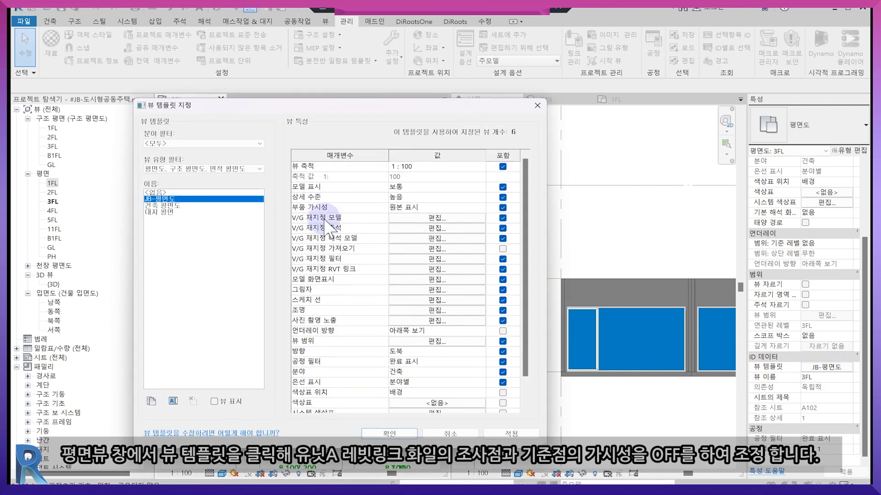
click(438, 219)
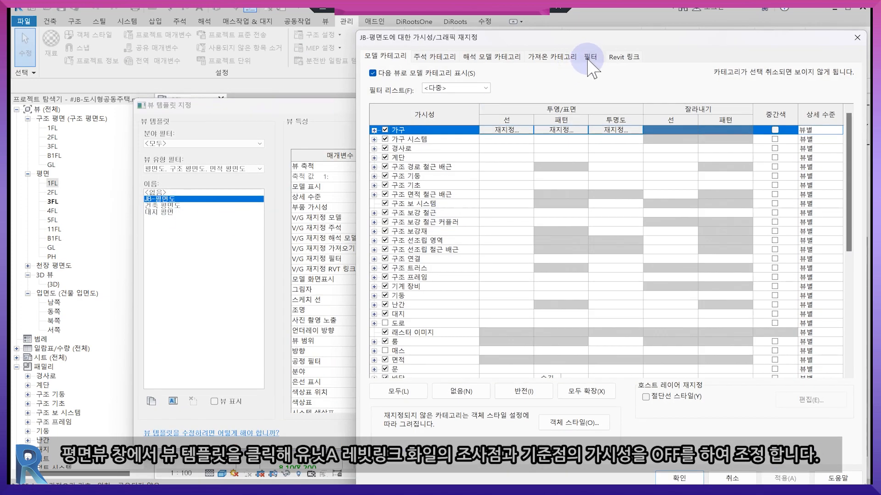
click(617, 57)
click(405, 119)
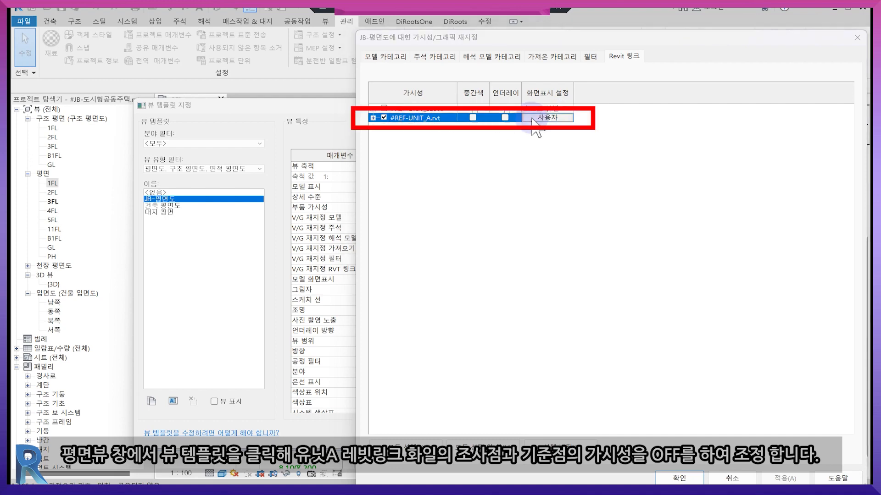
click(547, 118)
Step: Turn off 조사점 and 프로젝트 기준점 under the 대지 model category for the #REF-UNIT_A.rvt link and apply the JB-평면도 template
click(414, 78)
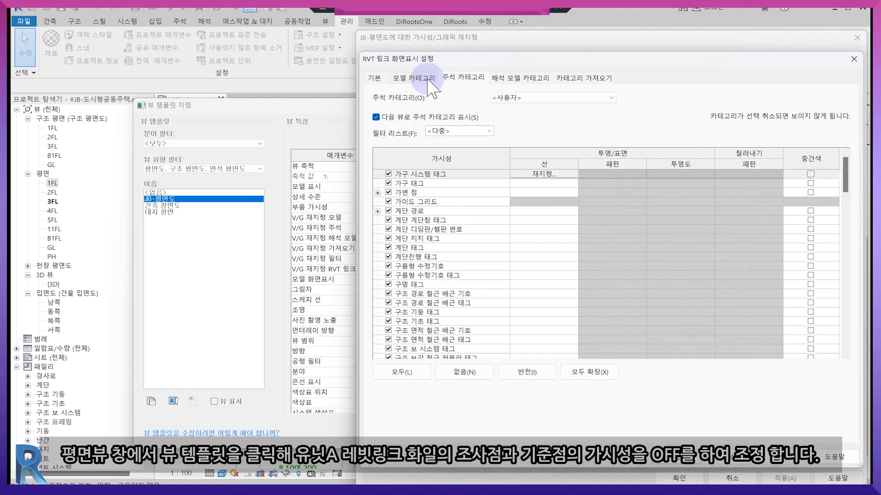
scroll(385, 239, down, 8)
click(378, 275)
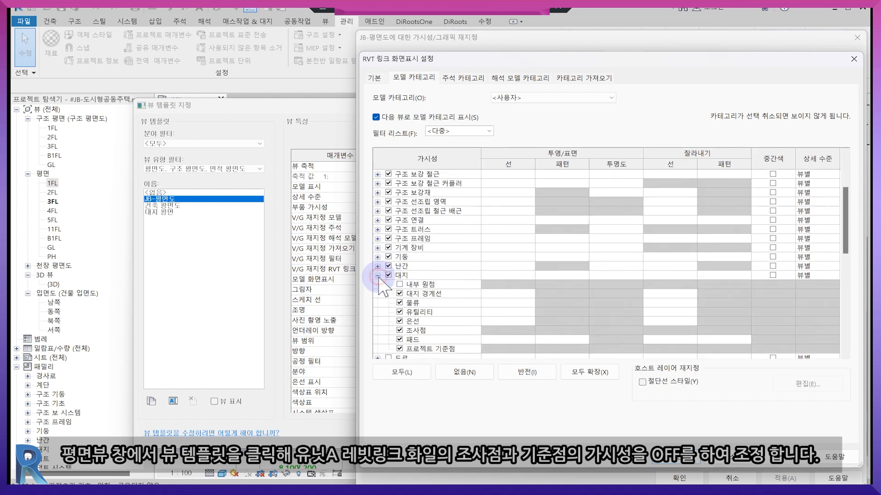
scroll(399, 284, down, 2)
click(399, 285)
click(399, 302)
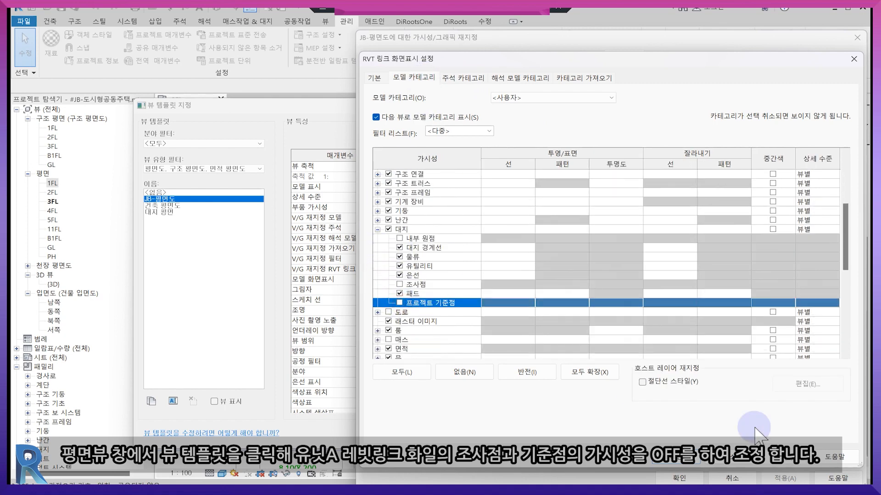
click(793, 454)
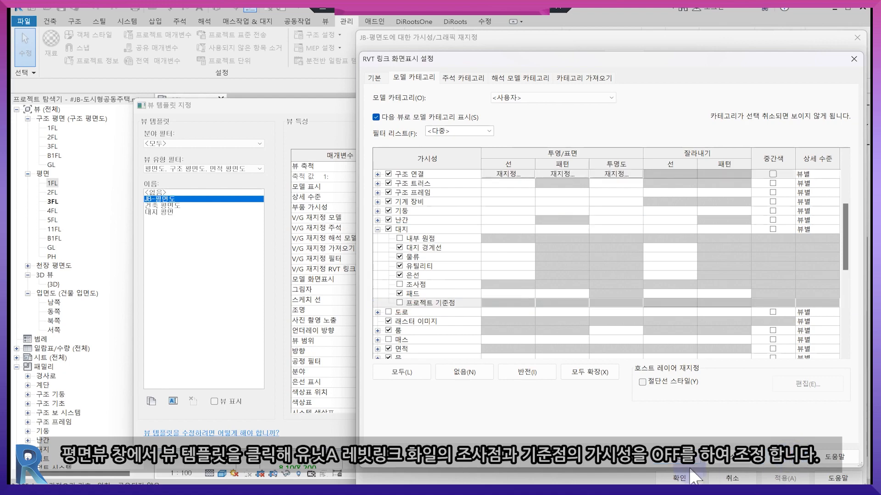
click(685, 456)
click(680, 477)
click(386, 446)
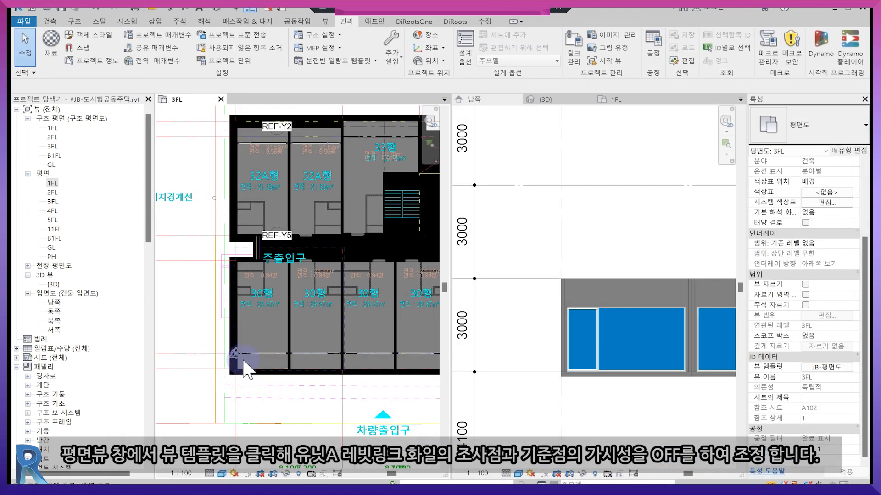
Step: Set the #REF-UNIT_33.rvt link's display settings to 사용자 in the 3FL plan's JB-평면도 view template
click(814, 367)
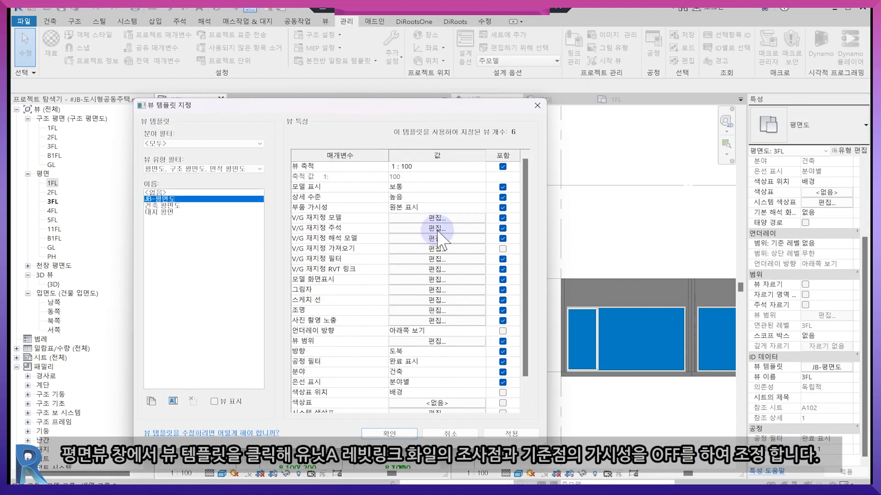
click(436, 220)
click(625, 57)
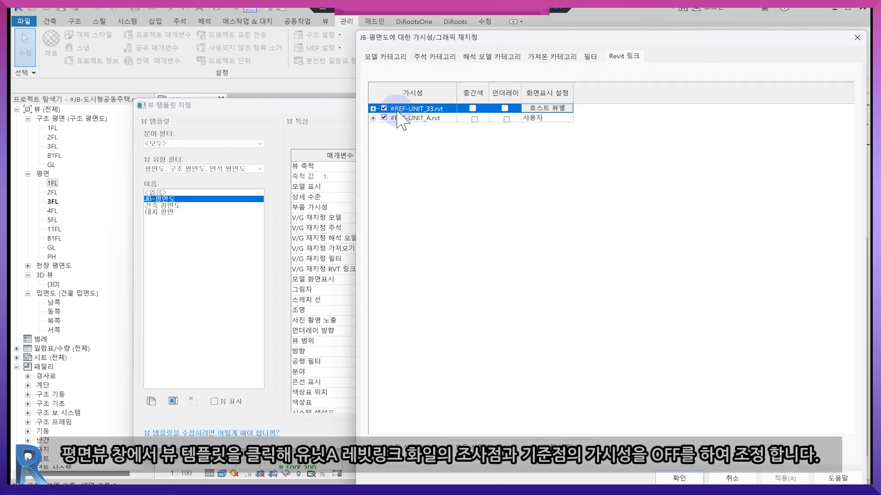
click(543, 106)
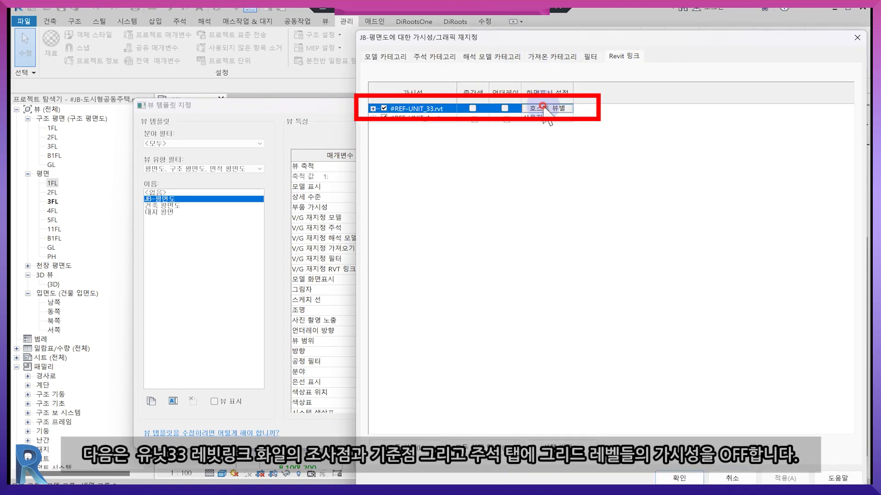
click(544, 107)
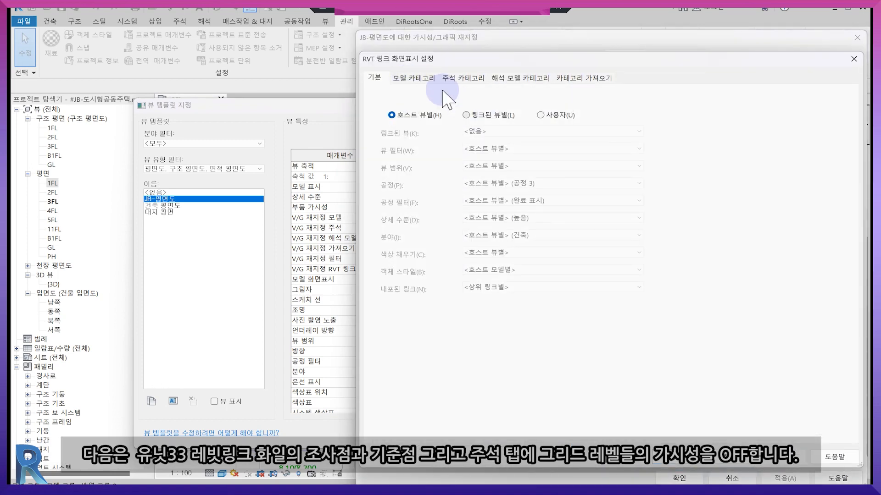
click(413, 78)
click(374, 77)
click(540, 114)
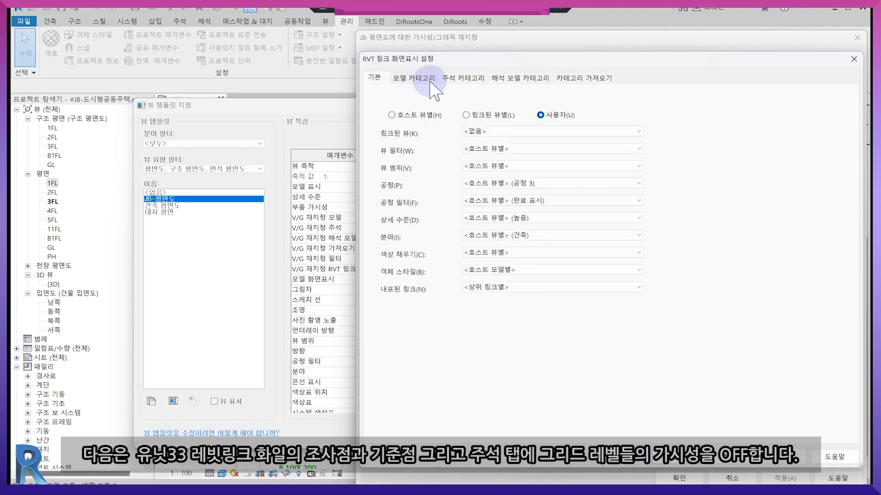
Step: Set the 33 link's model categories to <사용자> and turn off 조사점 and 프로젝트 기준점 under 대지
click(422, 78)
click(541, 97)
click(535, 116)
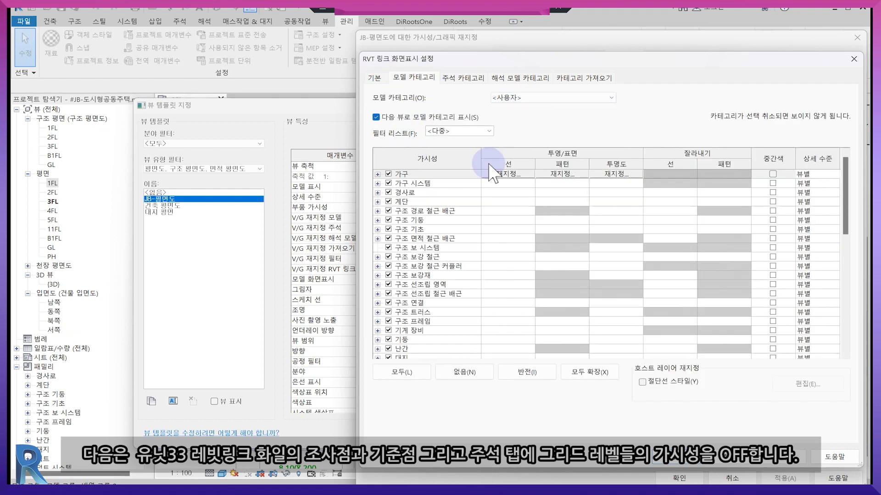
scroll(403, 307, down, 1)
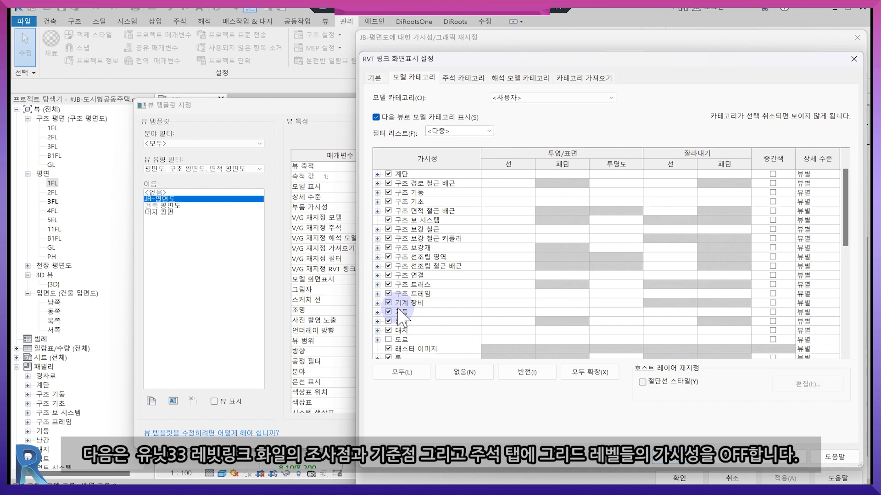
click(377, 330)
scroll(385, 321, down, 3)
click(398, 294)
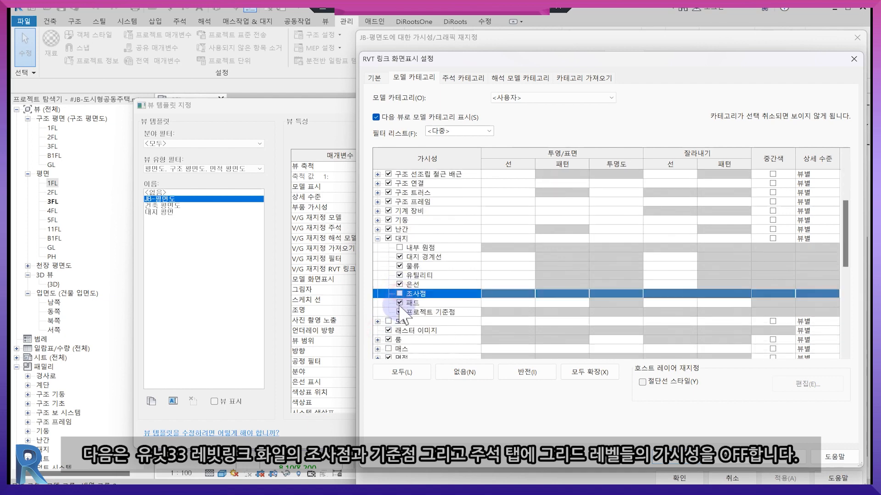
click(399, 312)
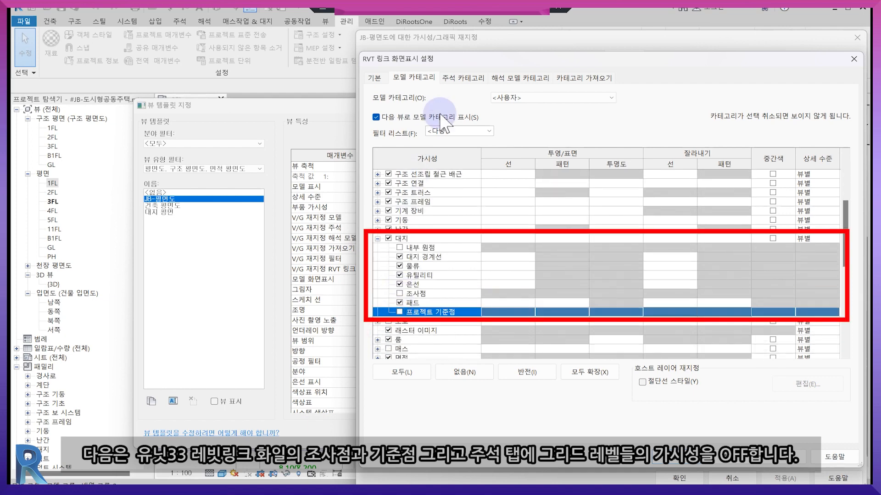
Step: Set the 33 link's annotation categories to <사용자>, turn off 그리드 and 레벨들, and apply the JB-평면도 template
click(463, 78)
click(550, 97)
click(509, 112)
scroll(415, 284, down, 6)
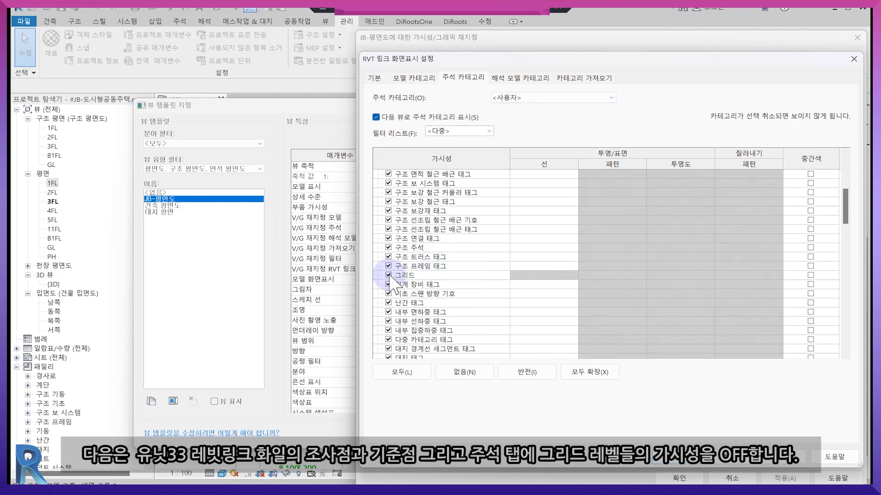
scroll(389, 275, down, 5)
click(388, 238)
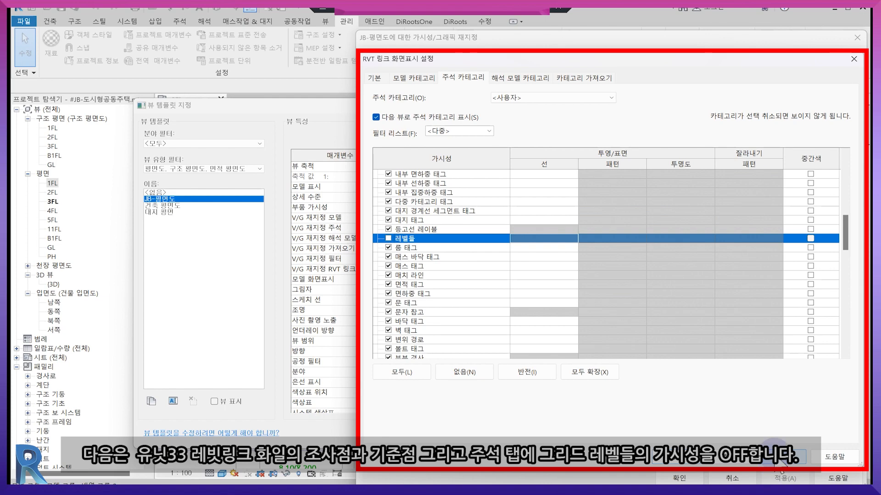
click(775, 455)
click(679, 457)
click(678, 478)
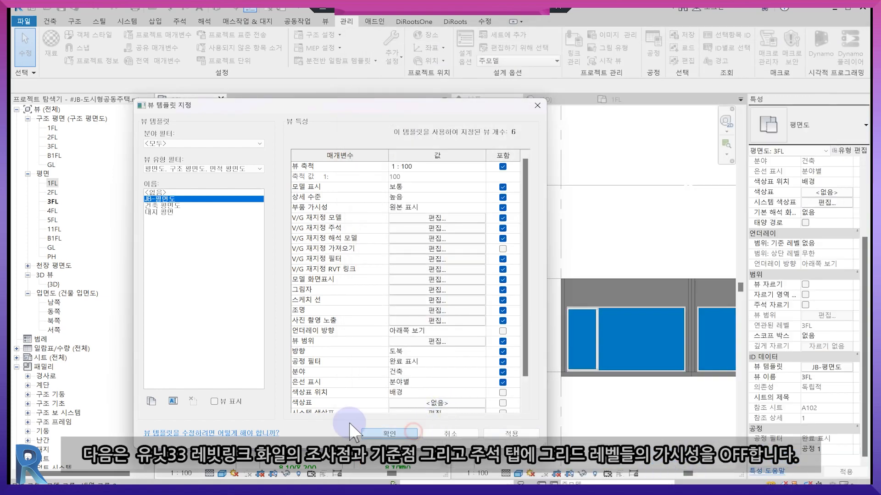
click(389, 434)
Step: Mirror a copy of the linked 33형 unit about a vertical axis drawn along the core's centre line in the 3FL plan
scroll(276, 200, down, 2)
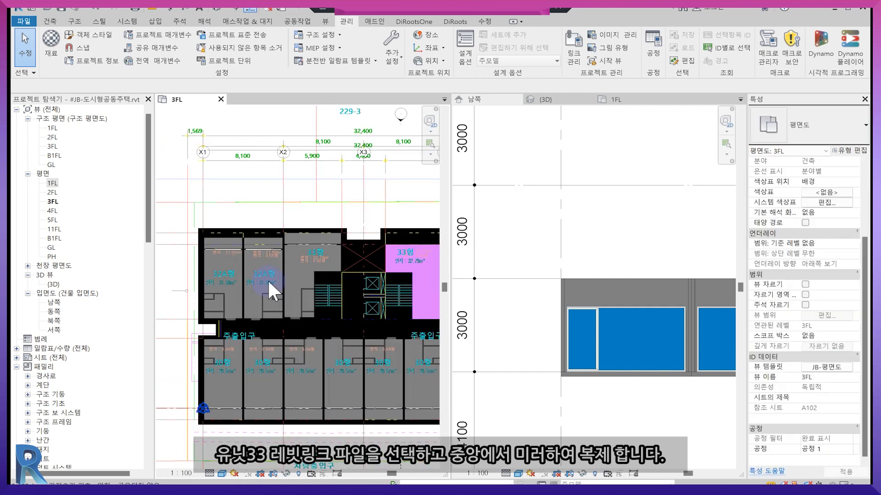
scroll(267, 280, up, 3)
click(282, 265)
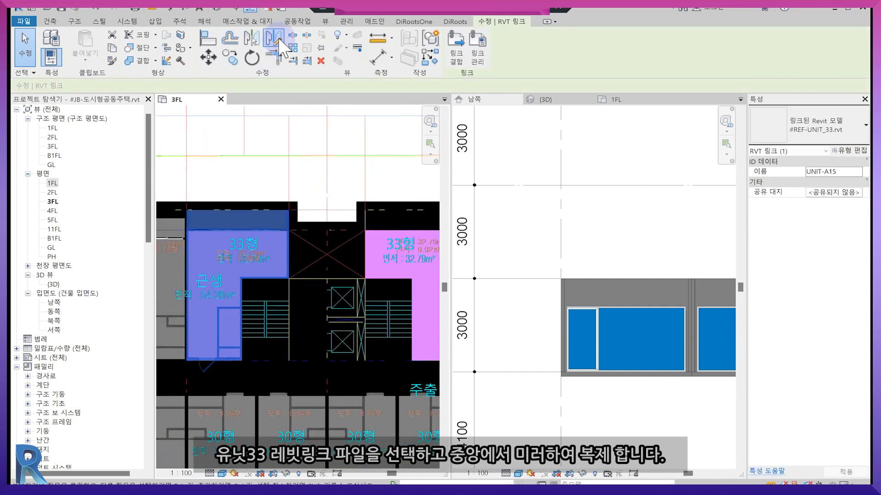
click(331, 177)
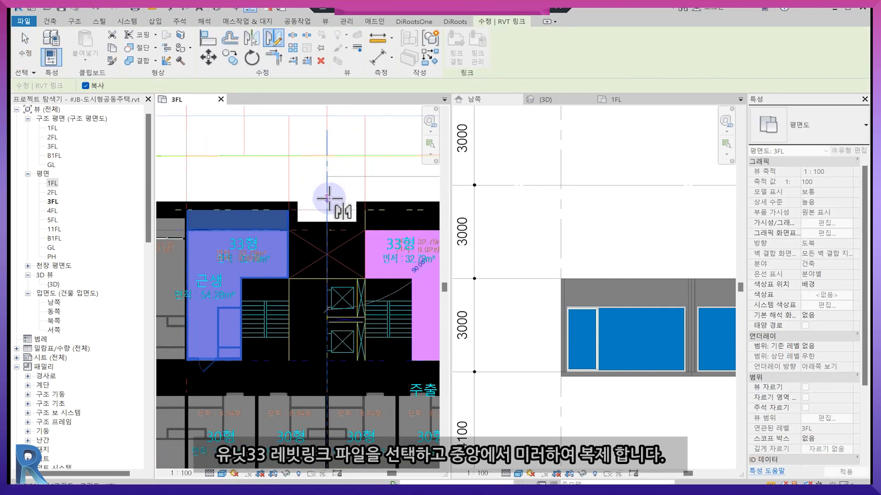
click(328, 198)
scroll(626, 289, down, 4)
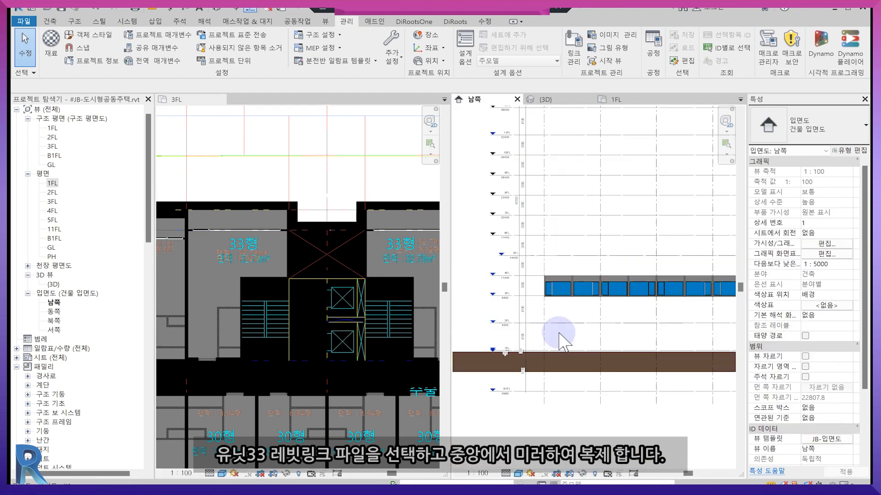
Step: Open the 북쪽 elevation and assign the JB-입면도 view template to it
double_click(54, 320)
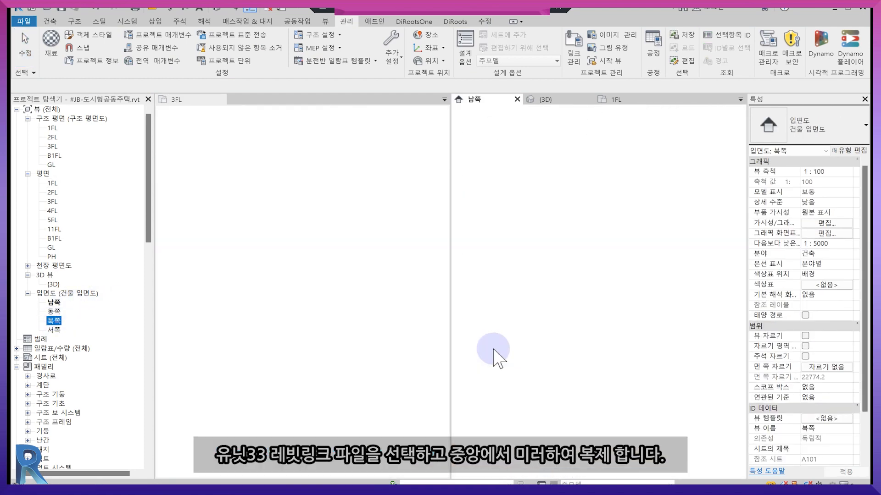
click(826, 418)
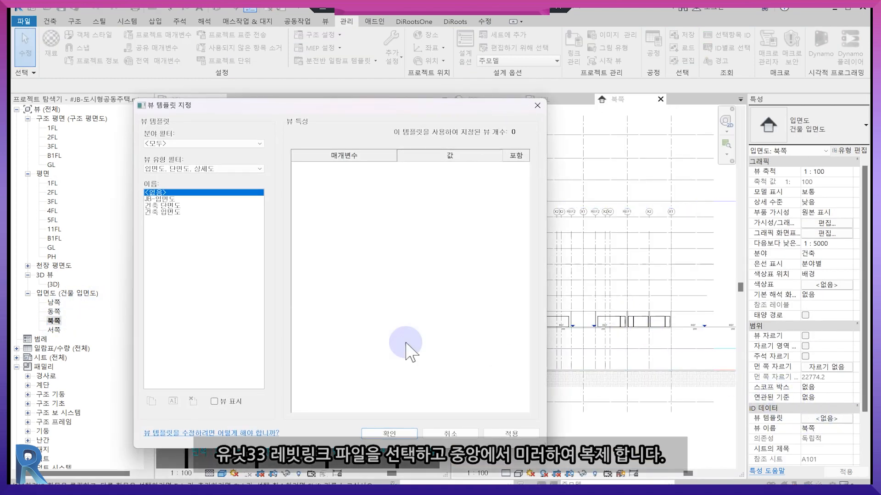
click(158, 198)
click(389, 433)
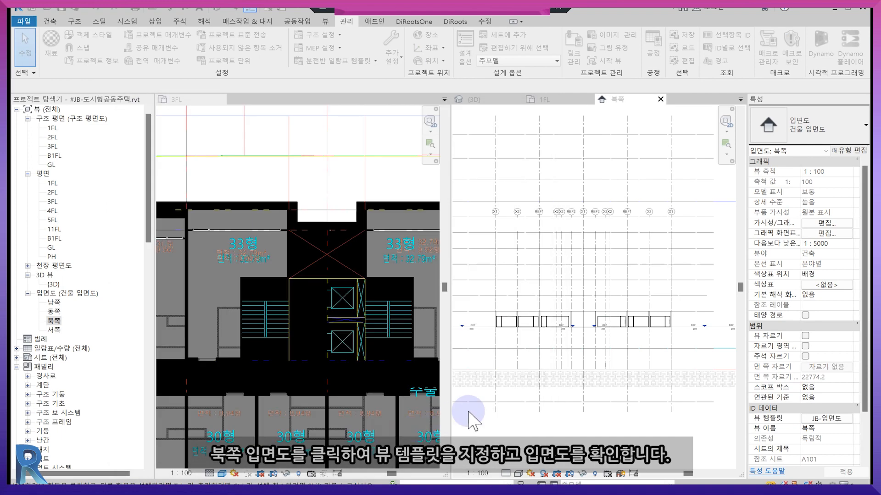
Step: Check the placed 3FL unit links in the 북쪽 elevation and in the {3D} view
scroll(570, 354, up, 2)
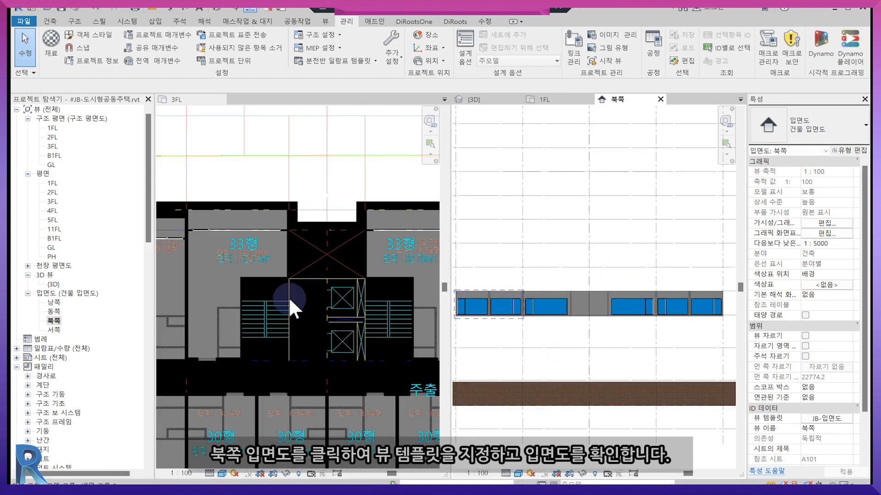
click(468, 100)
scroll(633, 305, down, 2)
scroll(660, 318, up, 2)
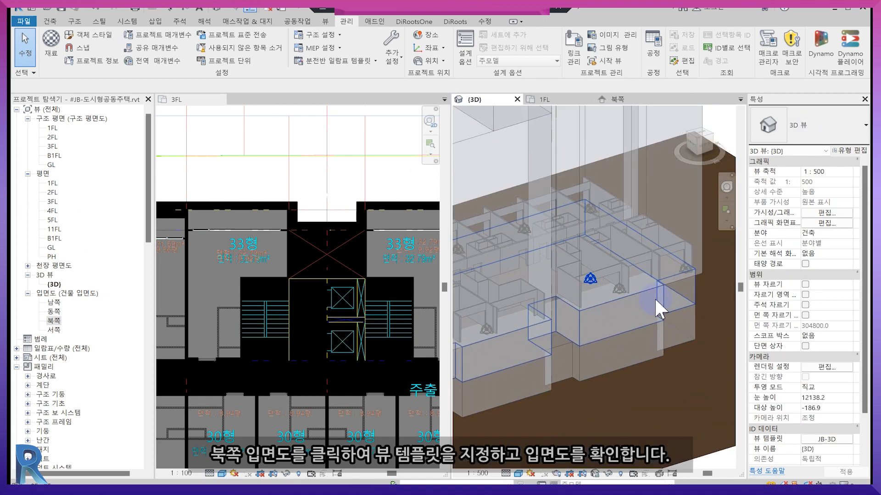
scroll(670, 316, down, 3)
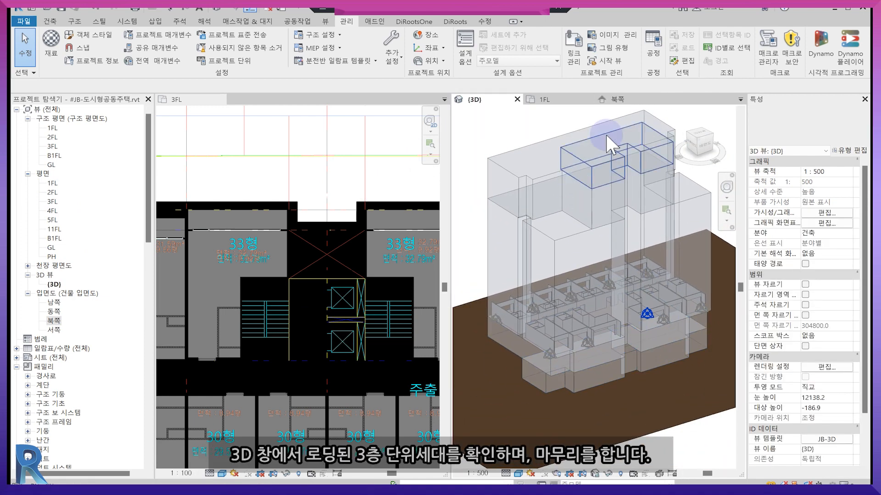
click(688, 132)
scroll(643, 327, up, 3)
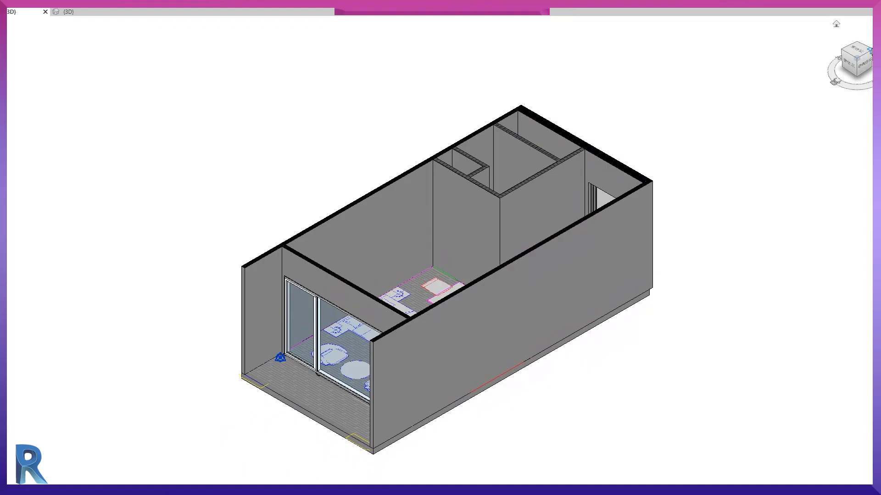
Step: Examine the individual unit models in 3D from several corner viewpoints
click(871, 51)
click(871, 51)
click(870, 51)
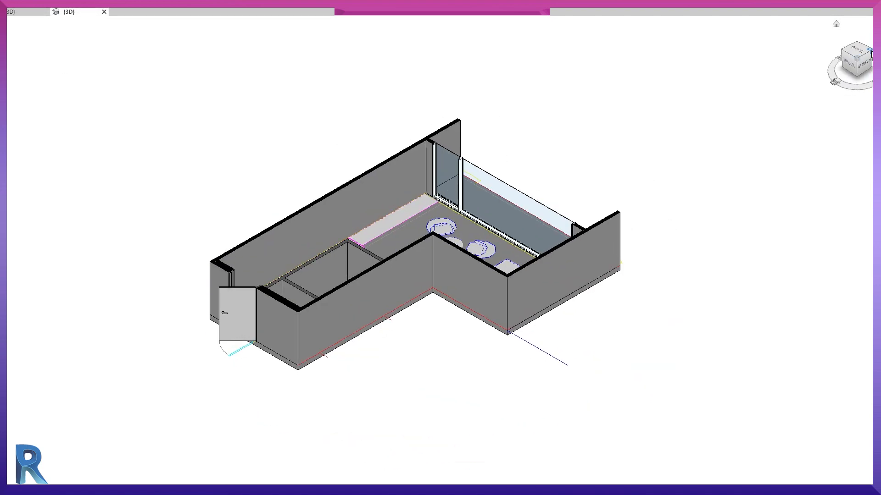
click(870, 51)
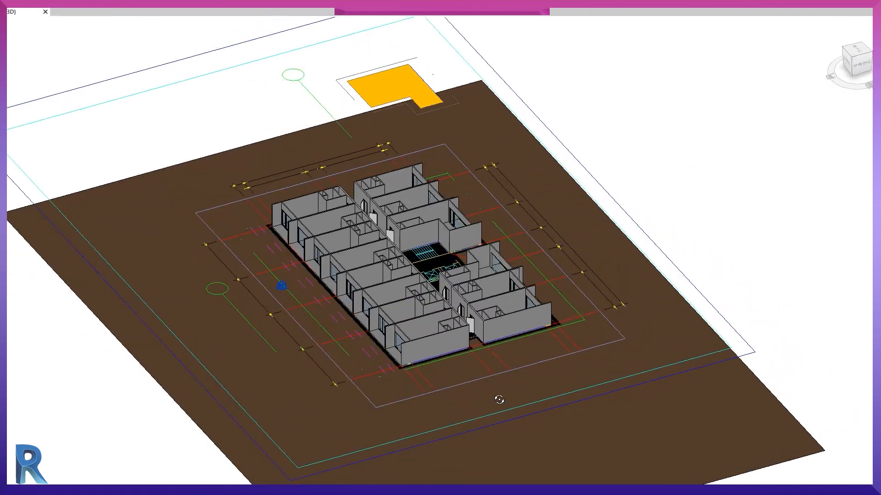
Step: Inspect the assembled floor of linked units around the central core from all sides in 3D
shift+middle_drag(499, 399, 274, 388)
shift+middle_drag(592, 361, 325, 380)
shift+middle_drag(638, 362, 430, 345)
scroll(404, 372, up, 2)
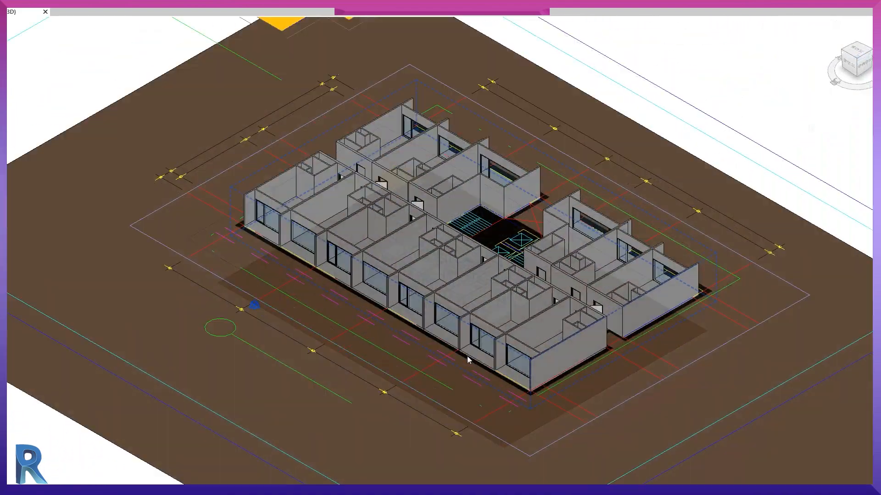
scroll(468, 358, up, 2)
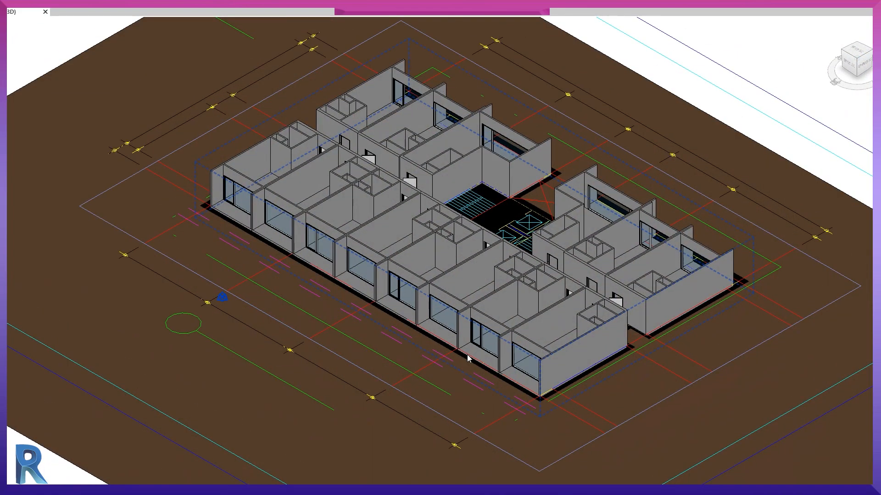